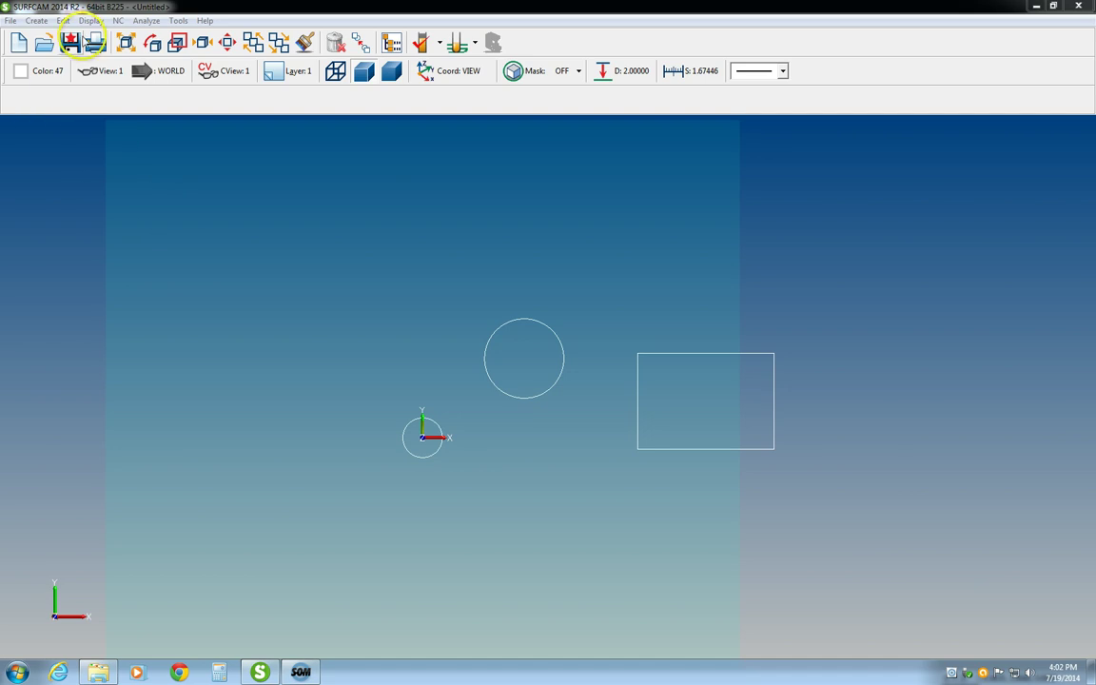
# Create a line tangent to the small circle at the origin and the larger circle.
pyautogui.click(36, 20)
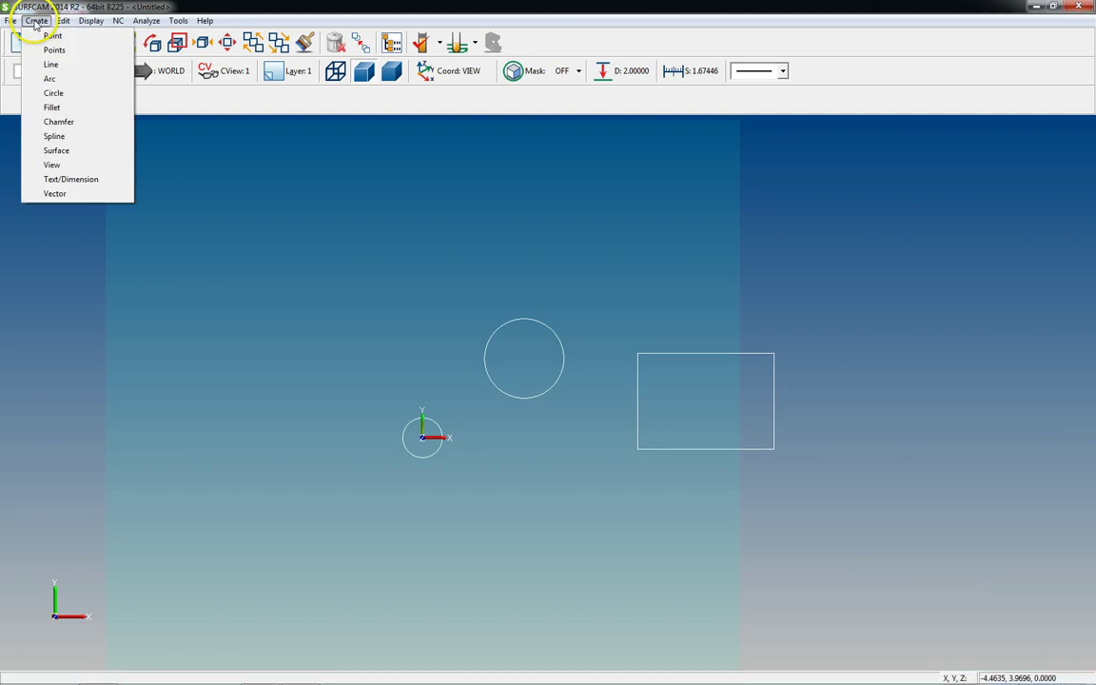
pyautogui.click(67, 64)
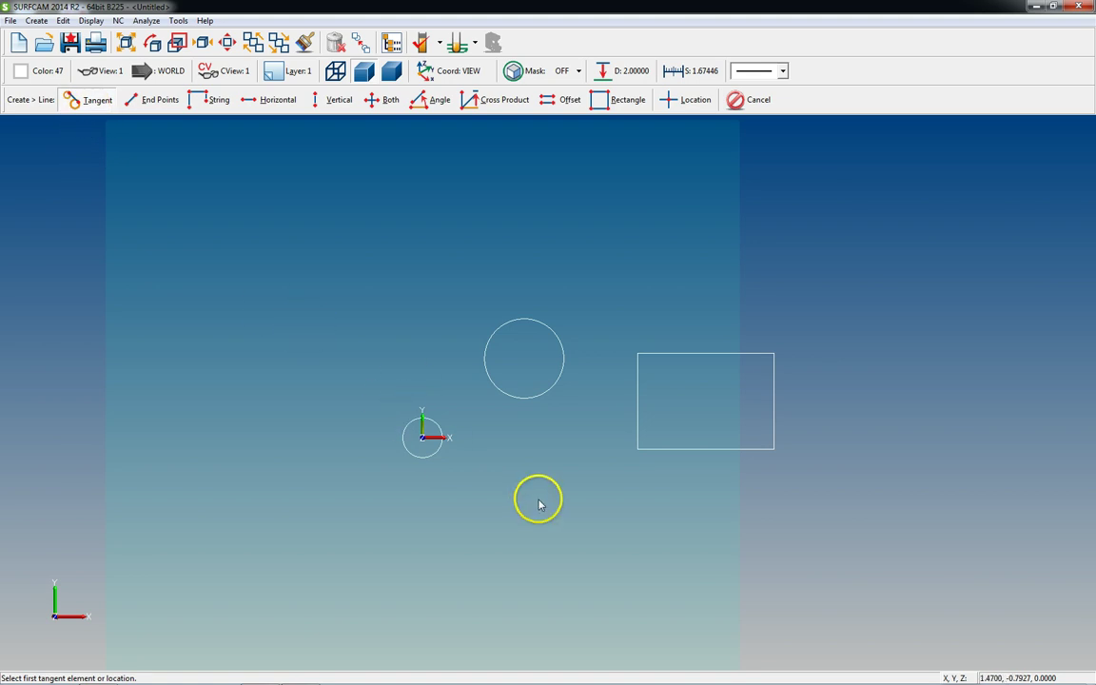
pyautogui.scroll(2, 533, 501)
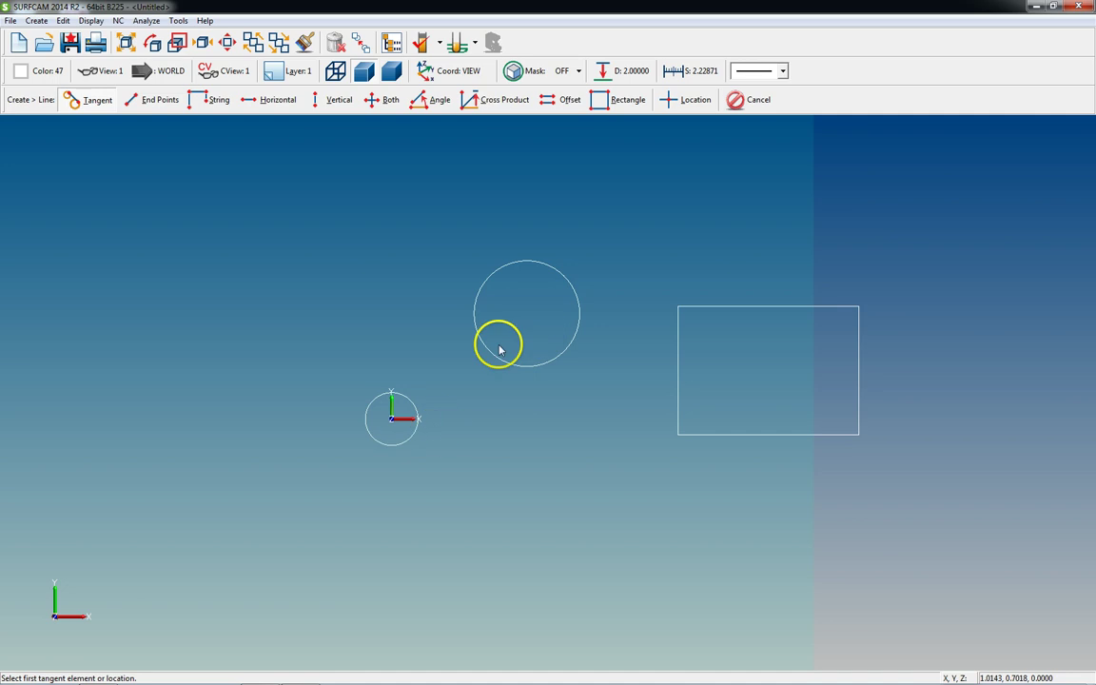
pyautogui.click(371, 411)
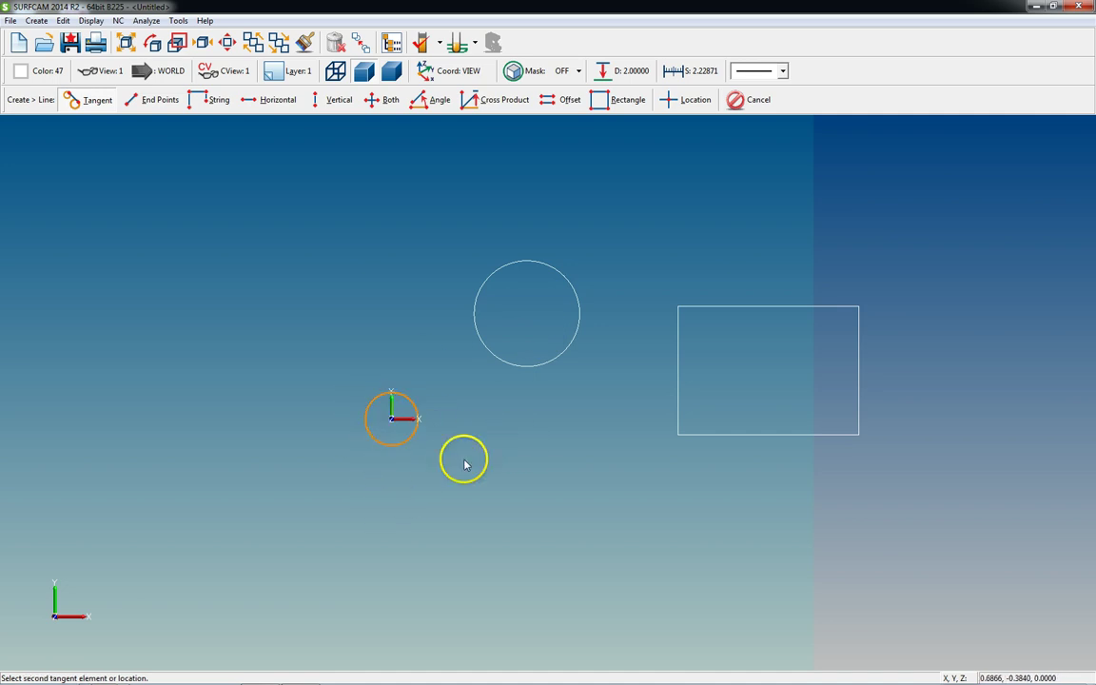
pyautogui.click(499, 273)
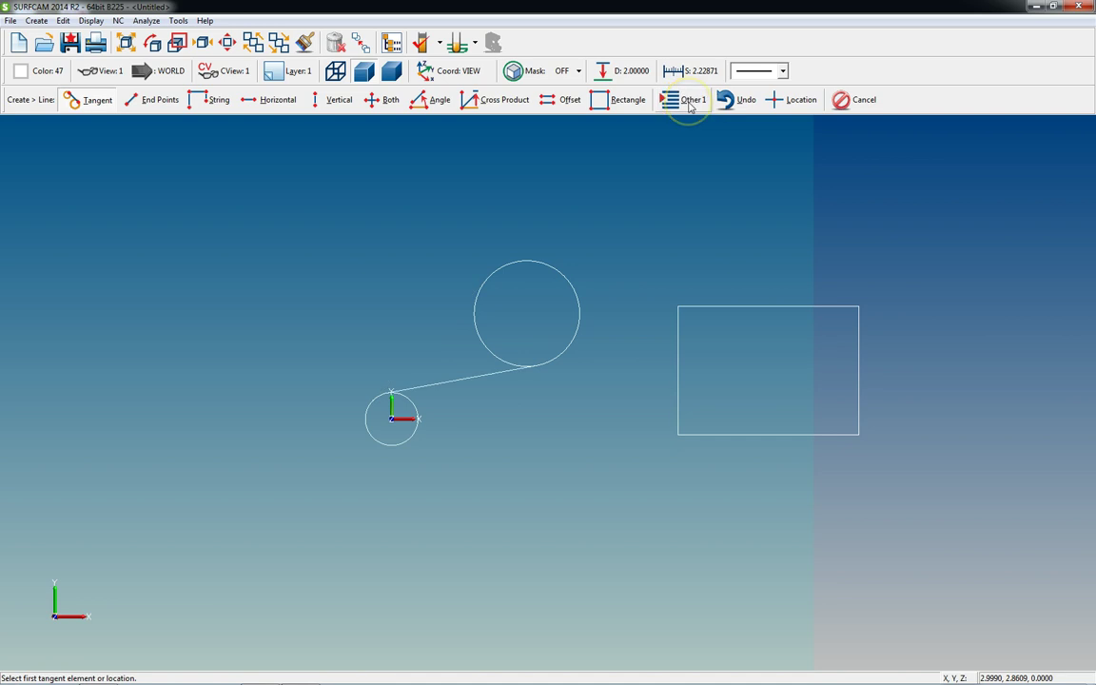
# Cycle through the alternative tangent solutions, ending with the line along the upper-left sides of both circles.
pyautogui.click(691, 107)
pyautogui.click(691, 107)
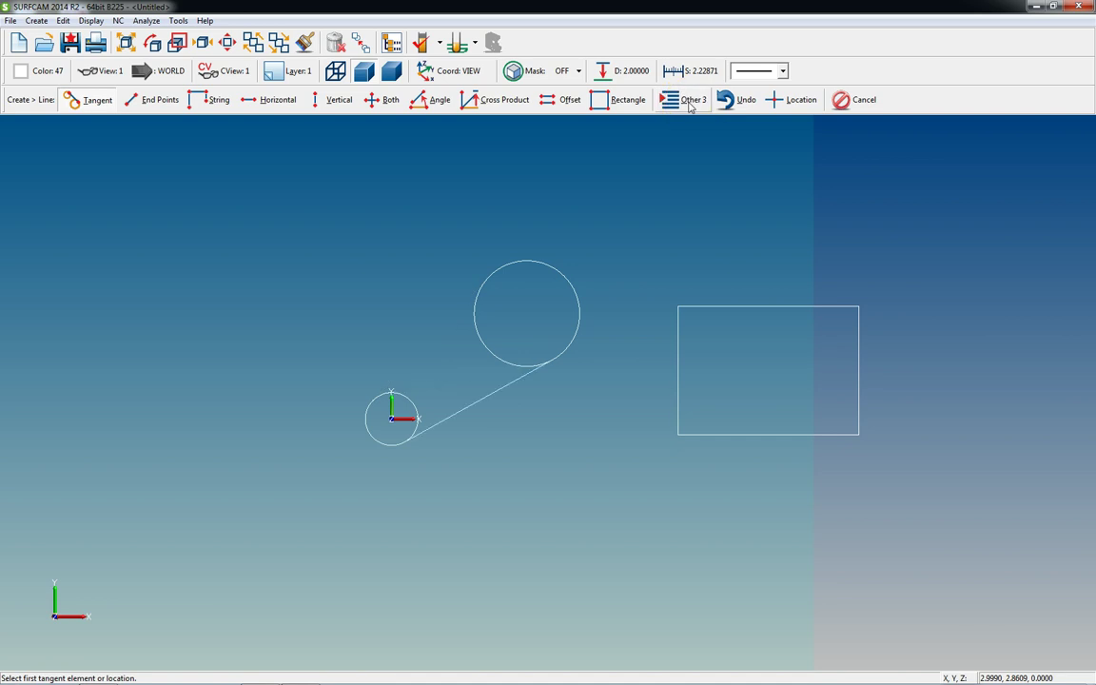
pyautogui.click(690, 107)
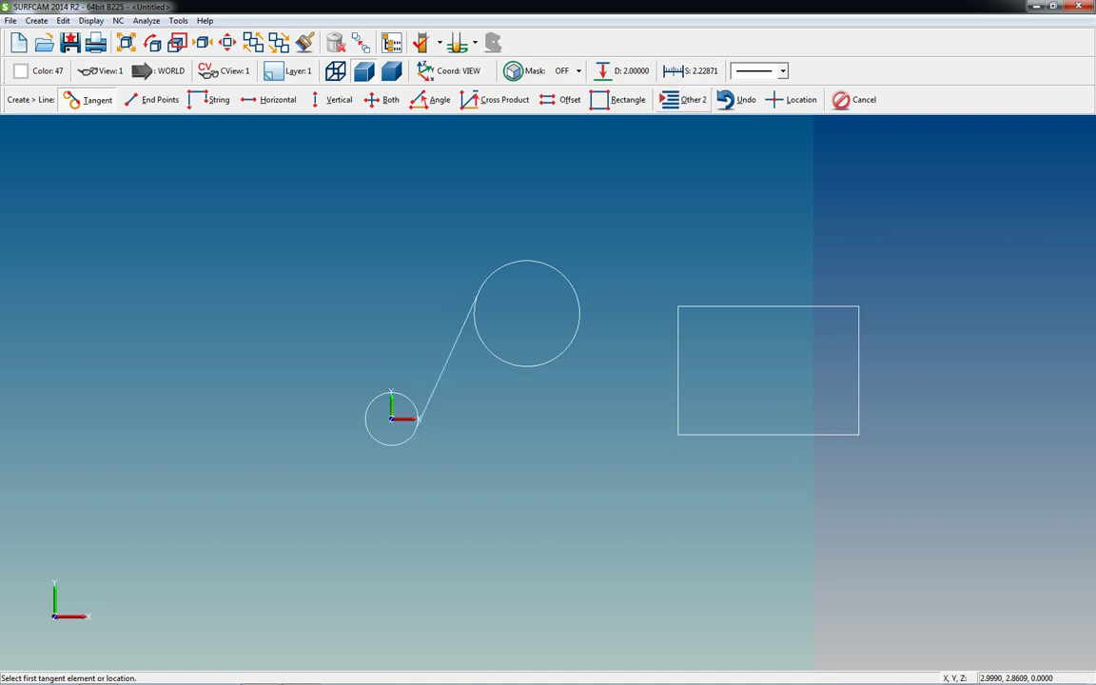
pyautogui.click(691, 100)
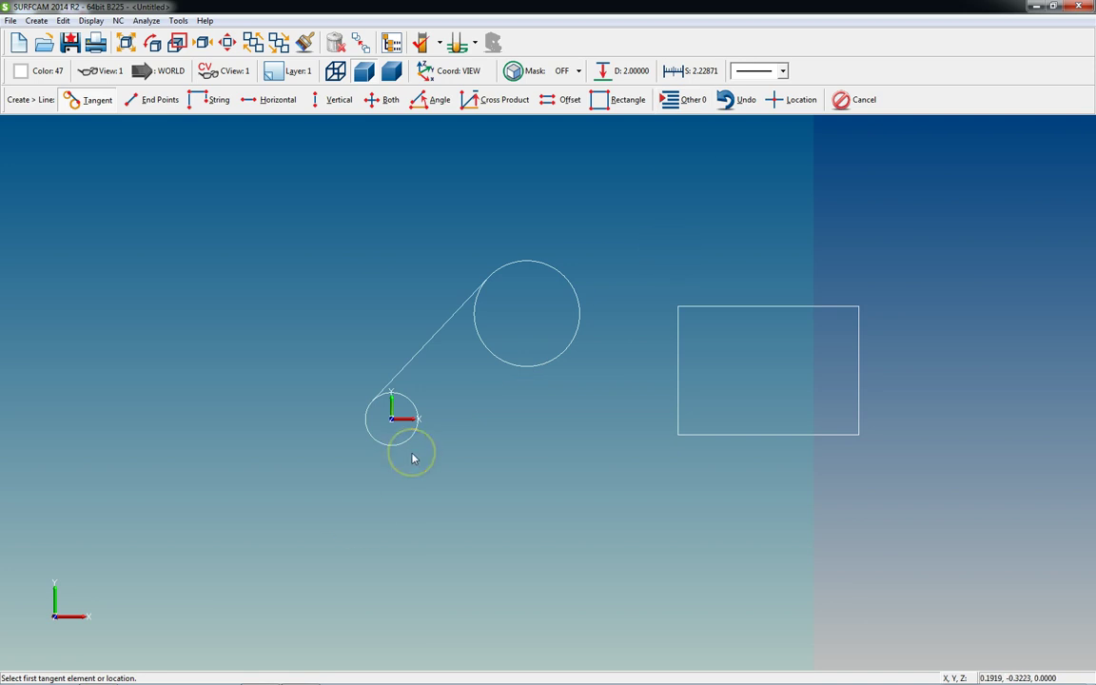
pyautogui.click(412, 424)
pyautogui.click(686, 103)
pyautogui.click(686, 102)
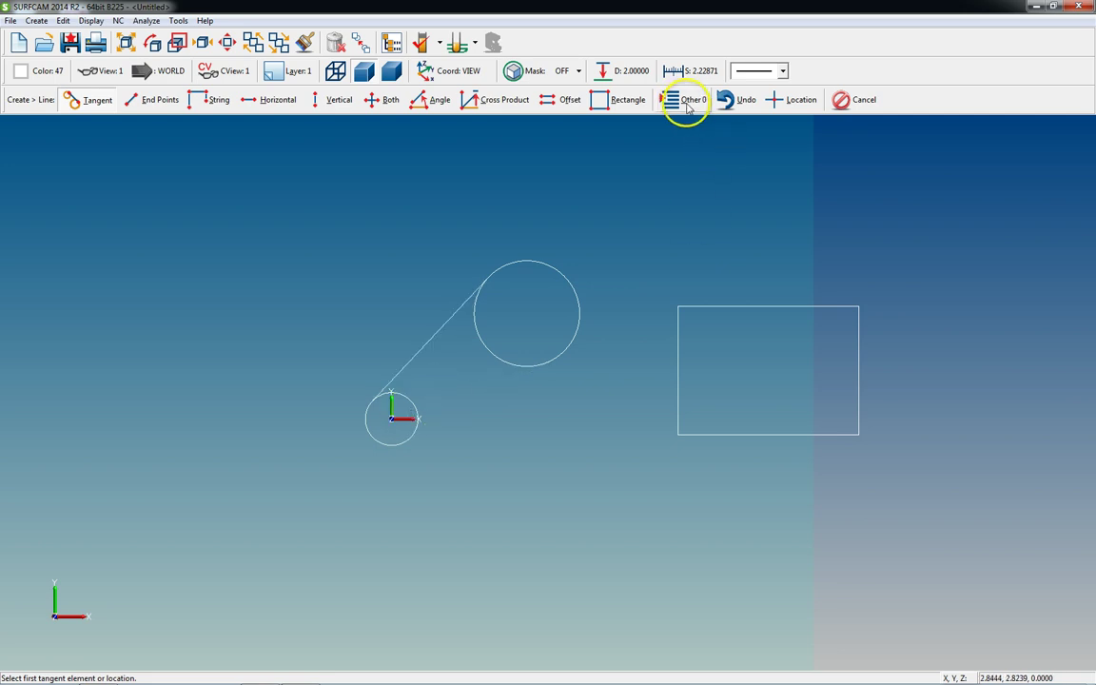
pyautogui.click(687, 104)
pyautogui.click(687, 105)
pyautogui.click(687, 105)
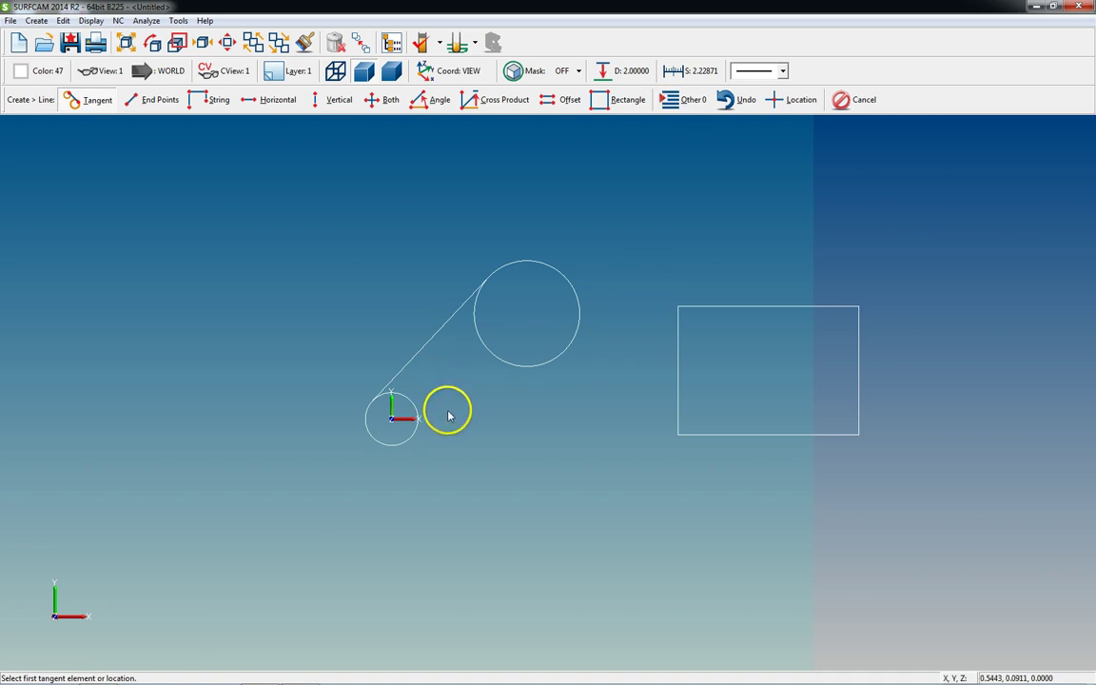
# Create a second tangent line along the lower-right sides of the two circles.
pyautogui.click(401, 447)
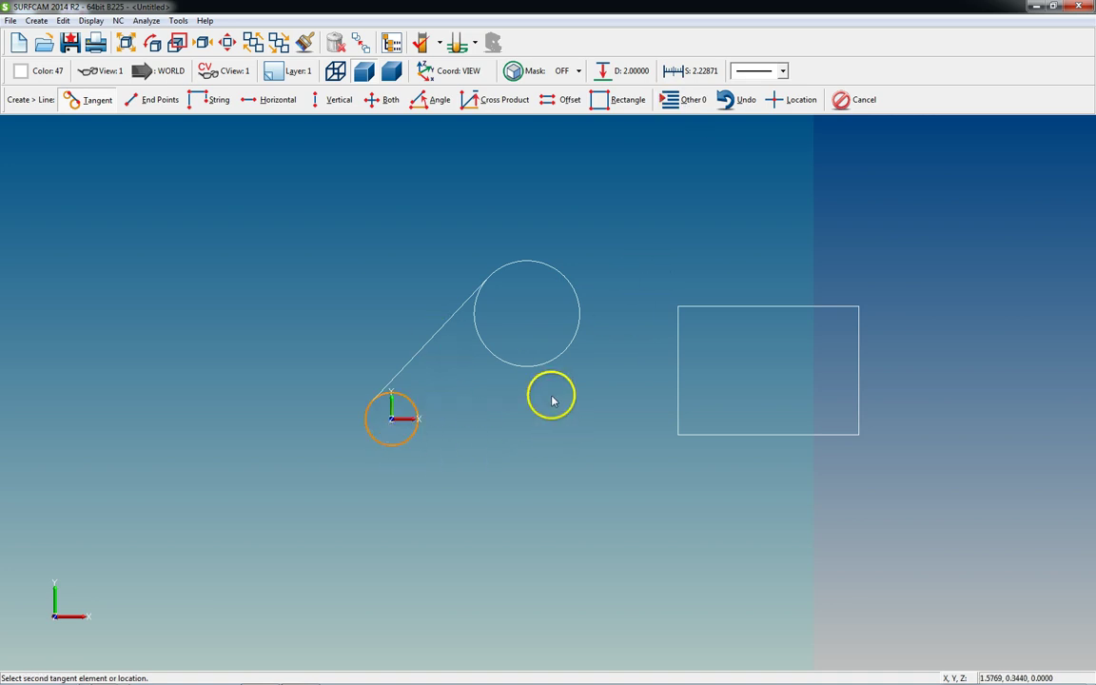
pyautogui.click(555, 366)
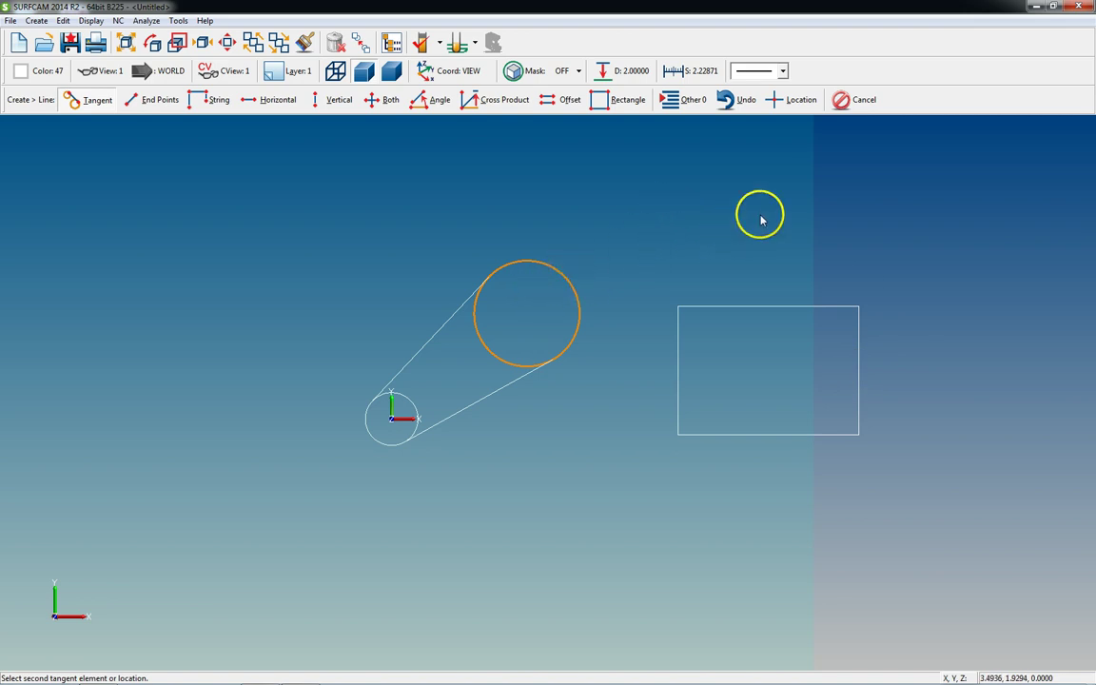
# Draw a line tangent to the larger circle through the midpoint of the rectangle's right edge and try its alternative solutions.
pyautogui.click(800, 101)
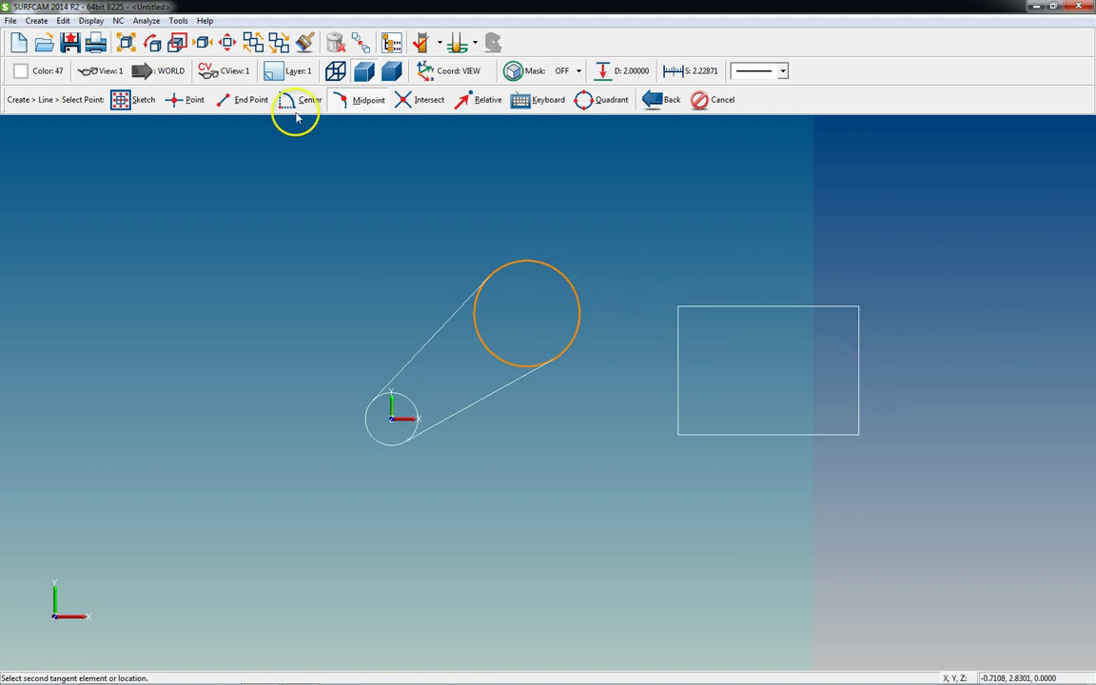
pyautogui.click(861, 381)
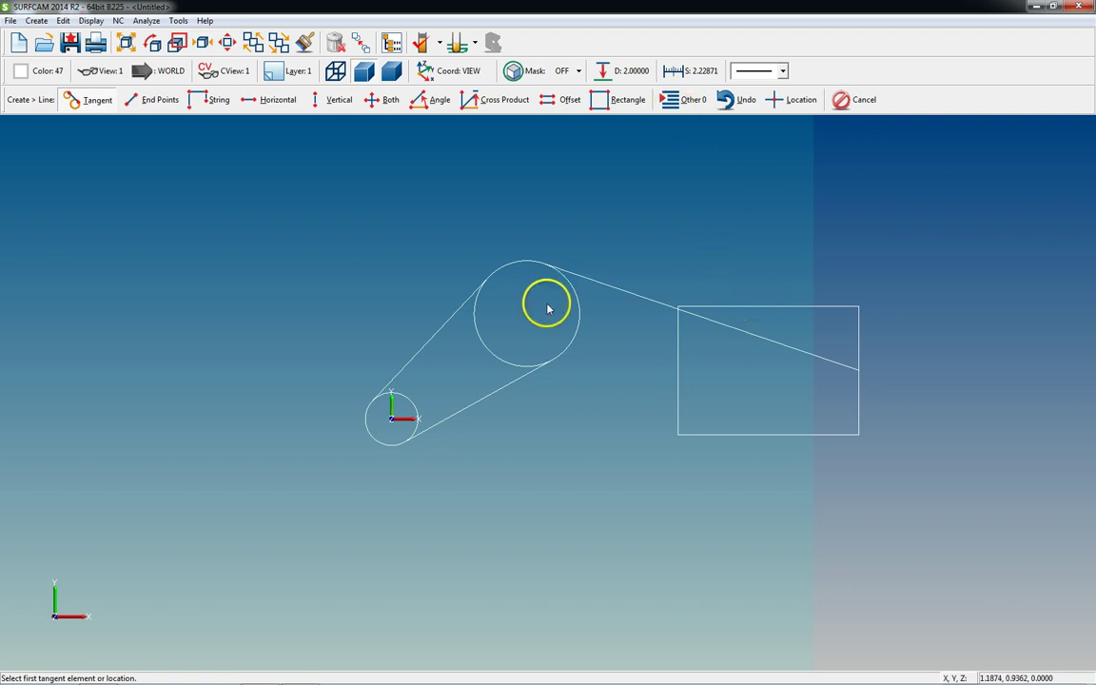
pyautogui.click(687, 100)
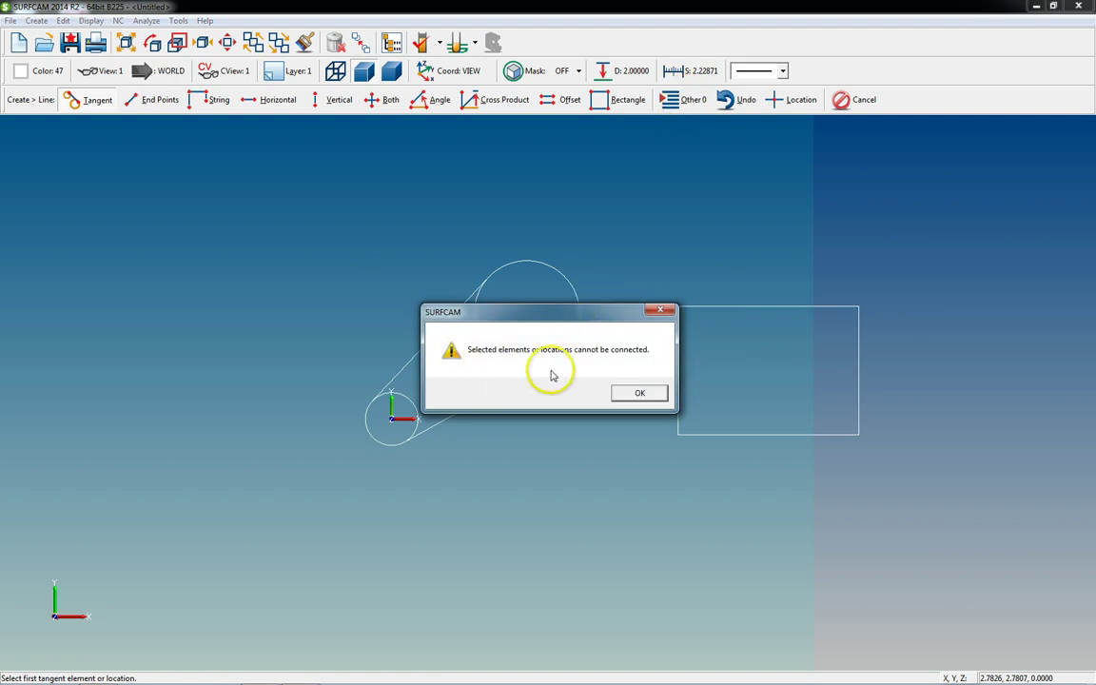
pyautogui.click(628, 393)
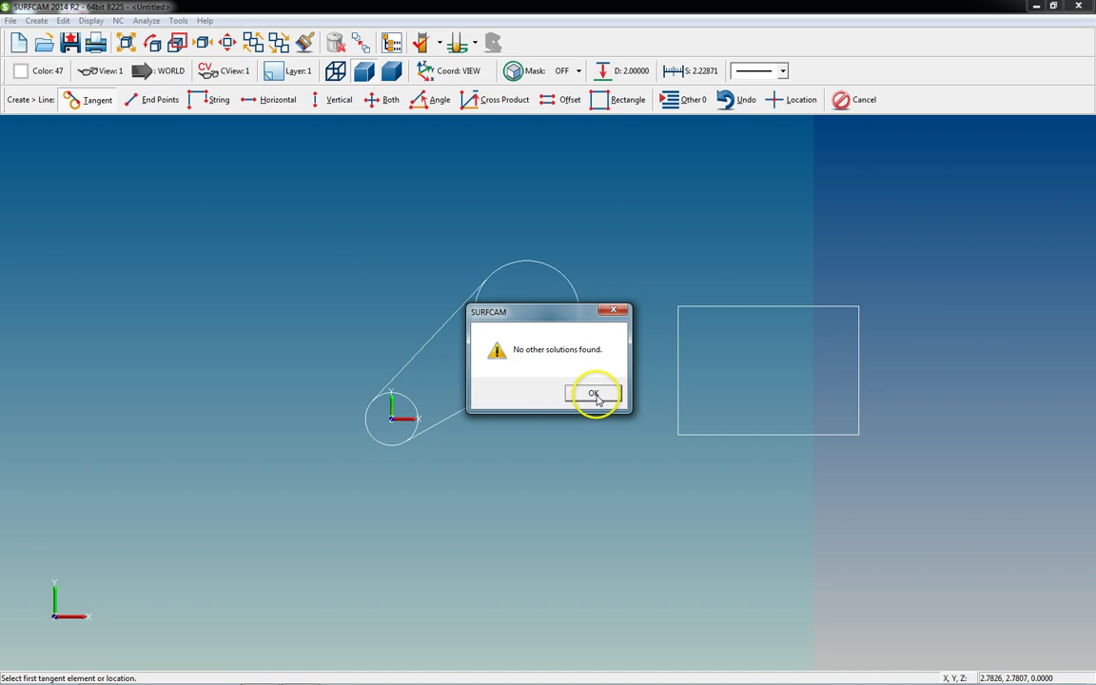
pyautogui.click(594, 393)
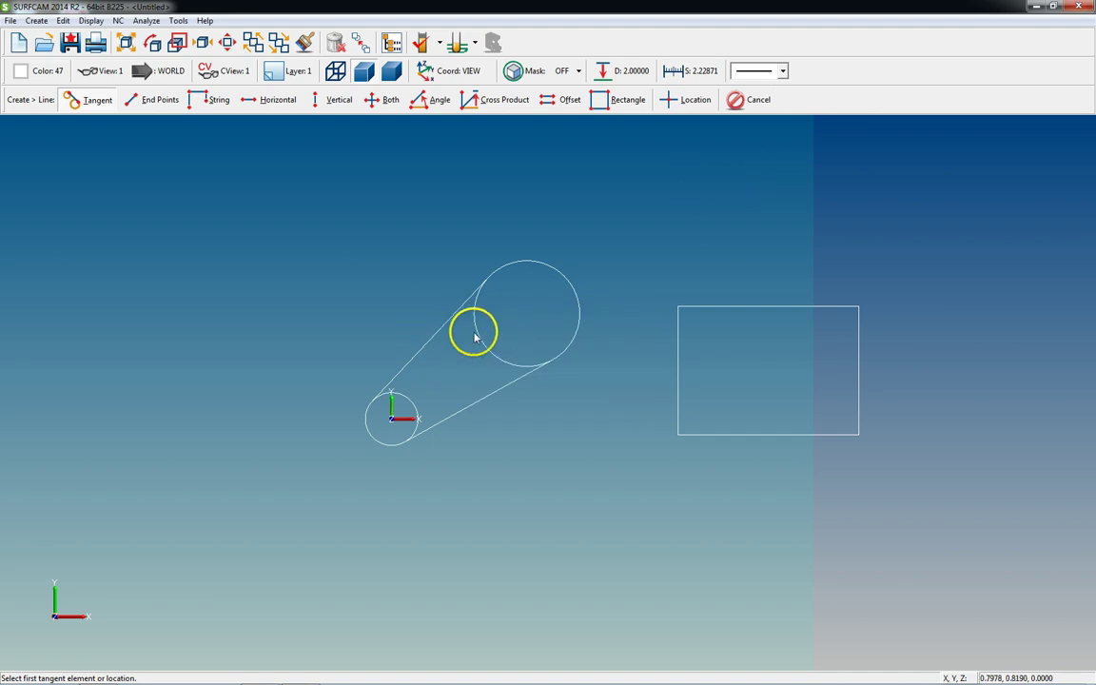
# Create a line tangent to the upper side of the larger circle, ending at the midpoint of the rectangle's right edge.
pyautogui.click(568, 280)
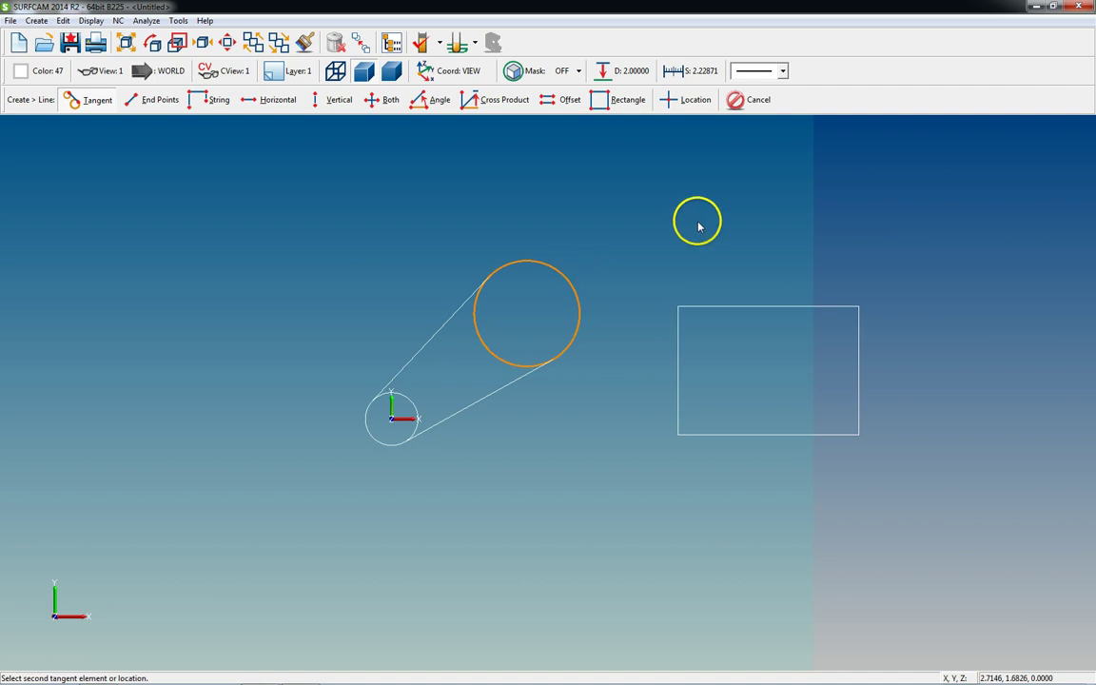
pyautogui.click(693, 101)
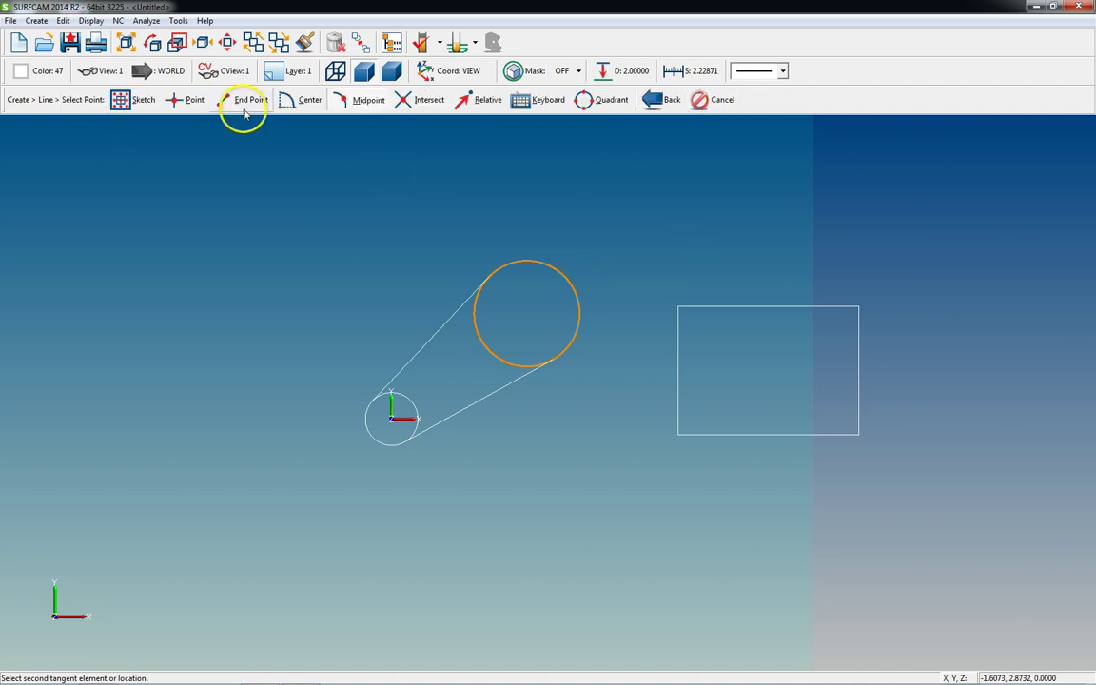
pyautogui.click(858, 370)
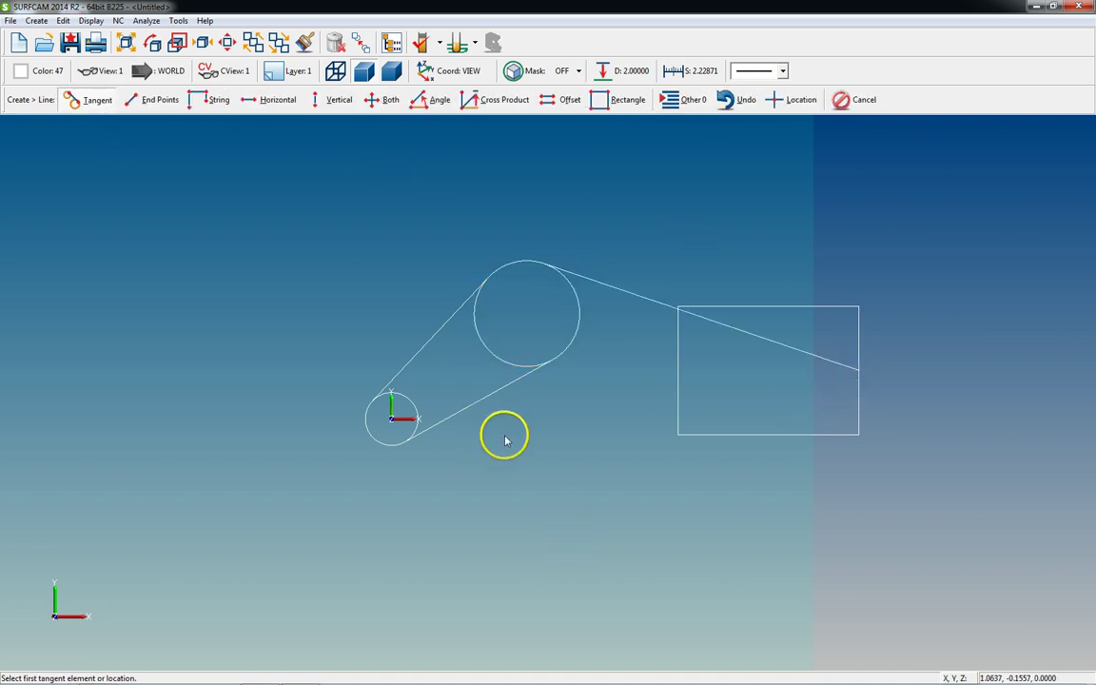
pyautogui.scroll(-1, 561, 405)
pyautogui.press('Escape')
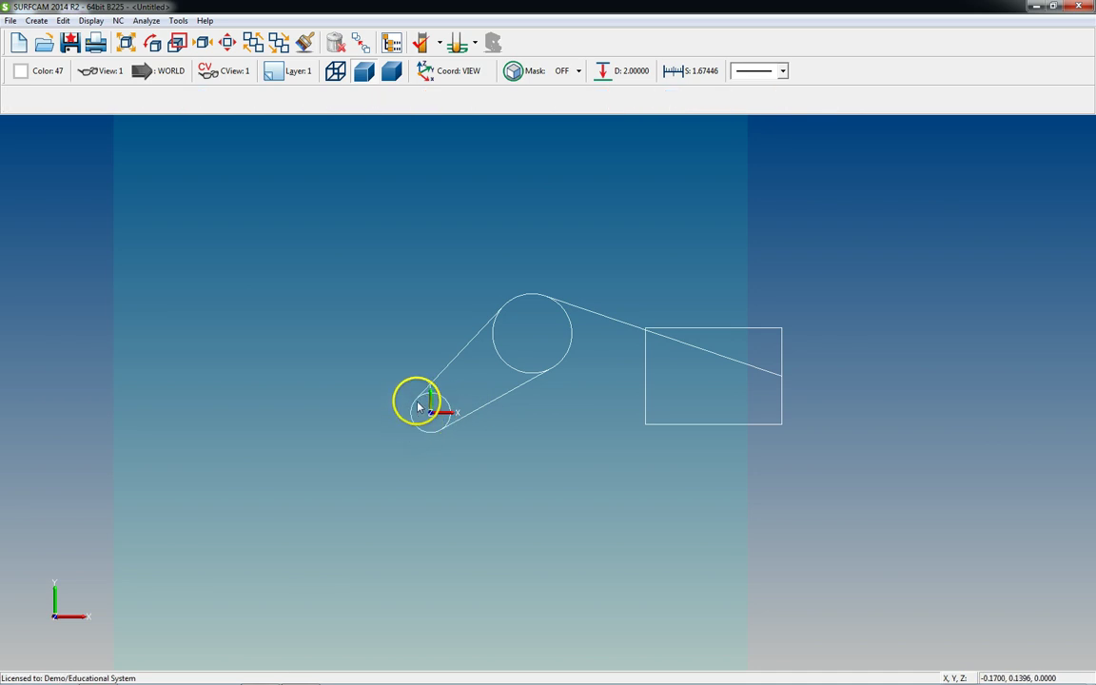
# Make the ENDPOINTS layer current and visible, and hide the TANGENT layer.
pyautogui.hotkey('ctrl', 'l')
pyautogui.click(460, 259)
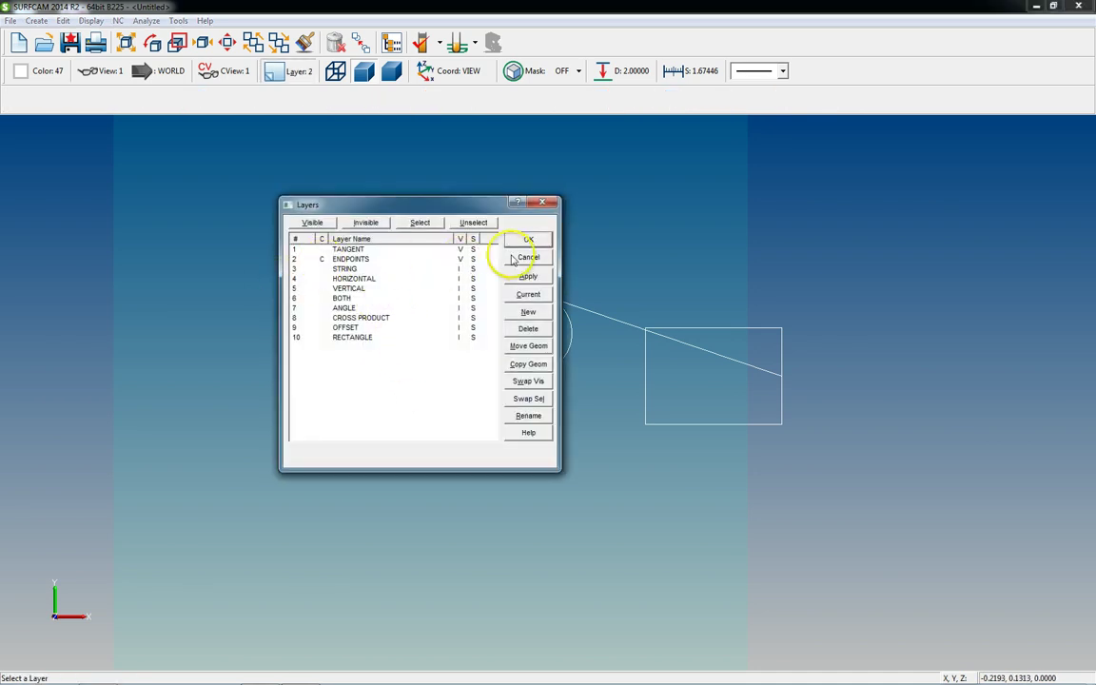
pyautogui.click(460, 250)
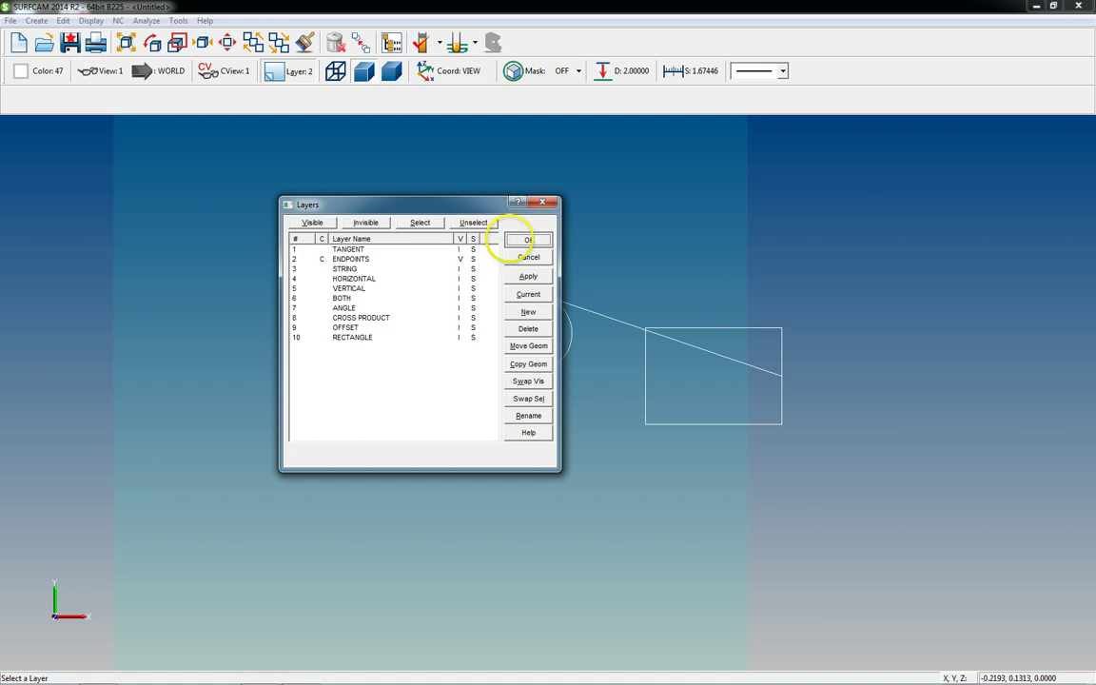
pyautogui.click(526, 239)
pyautogui.scroll(-2, 388, 400)
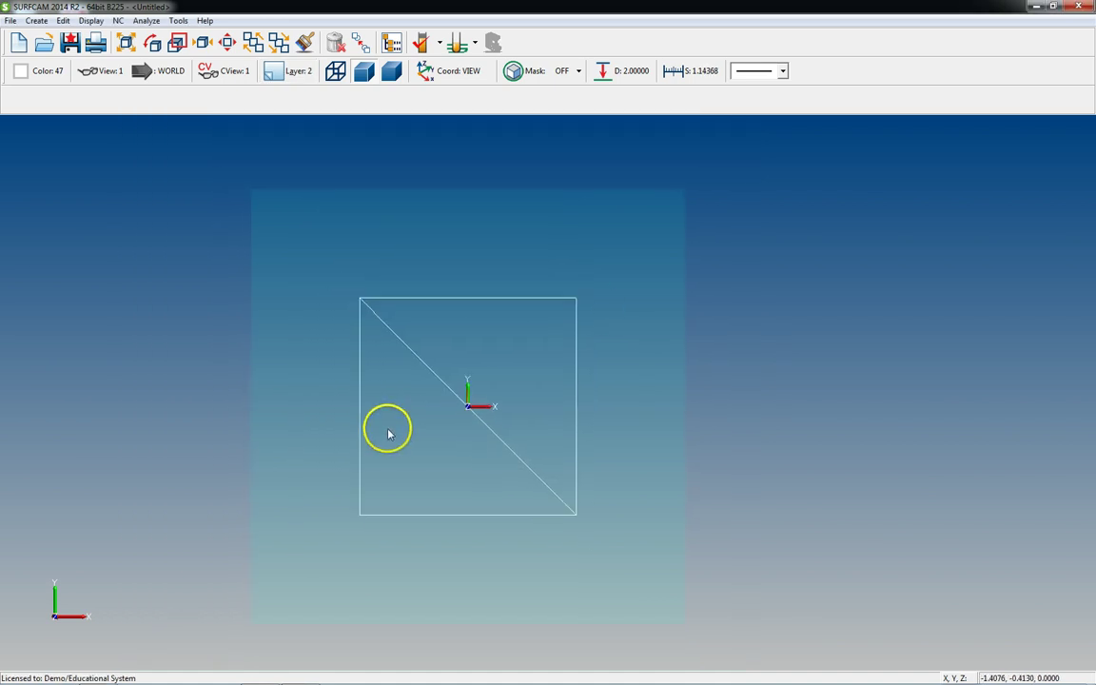
# Delete the existing diagonal line inside the square.
pyautogui.press('Delete')
pyautogui.click(504, 444)
pyautogui.press('Escape')
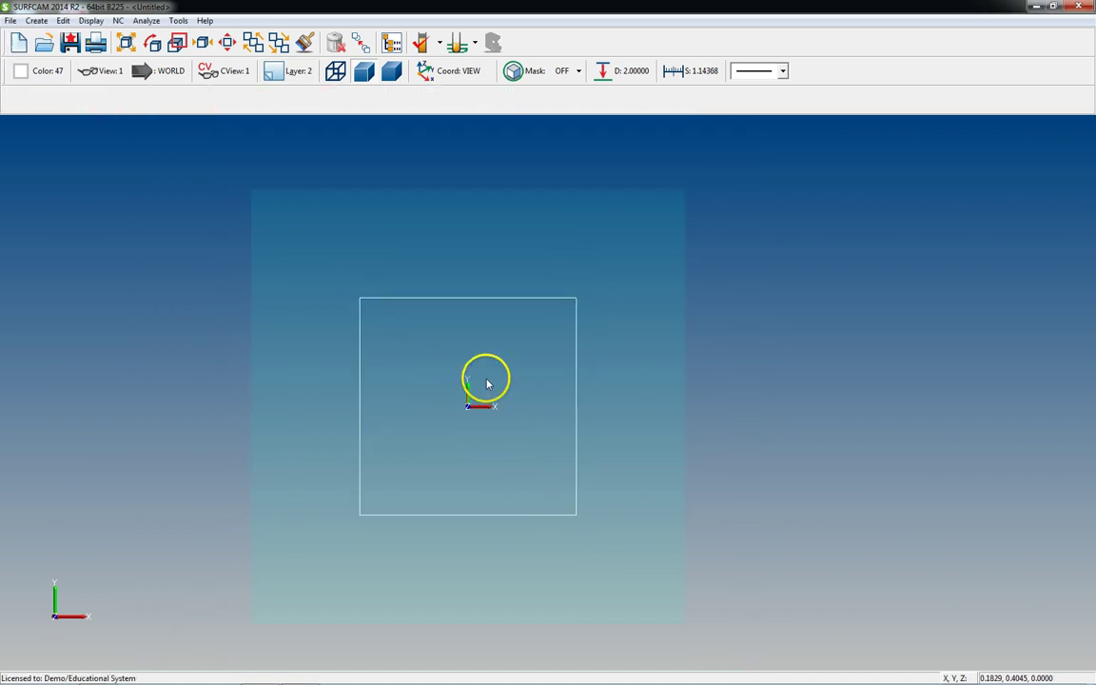
# Draw two diagonal lines joining the square's opposite corners, using end points for the line locations.
pyautogui.hotkey('alt', 'c')
pyautogui.press('l')
pyautogui.click(145, 101)
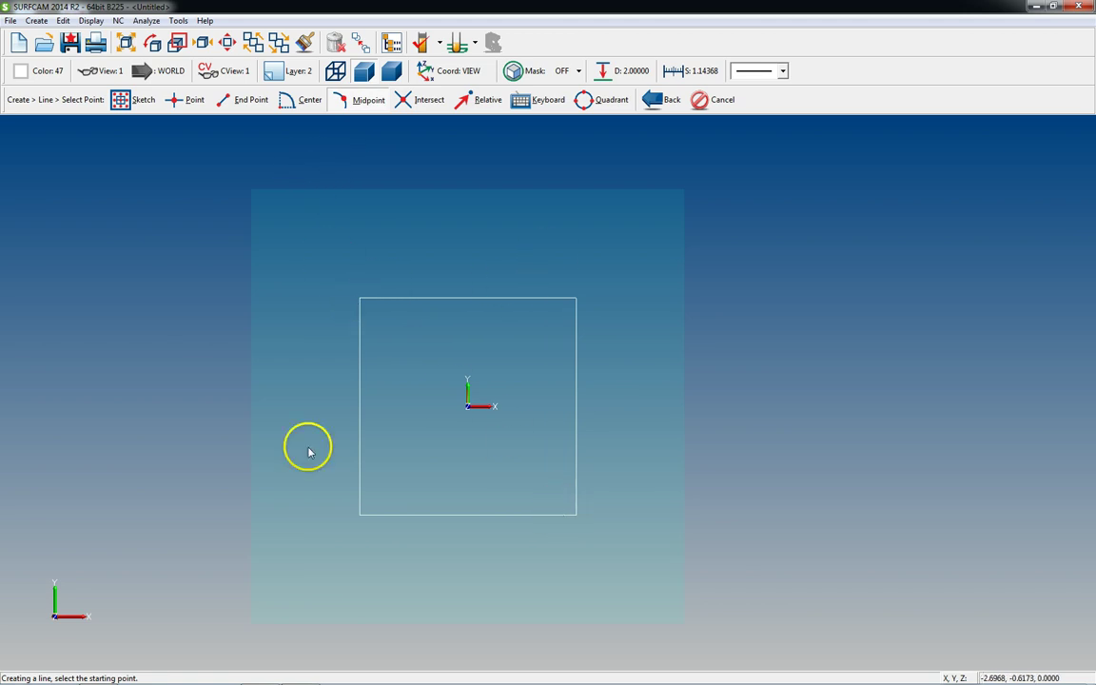
pyautogui.click(246, 101)
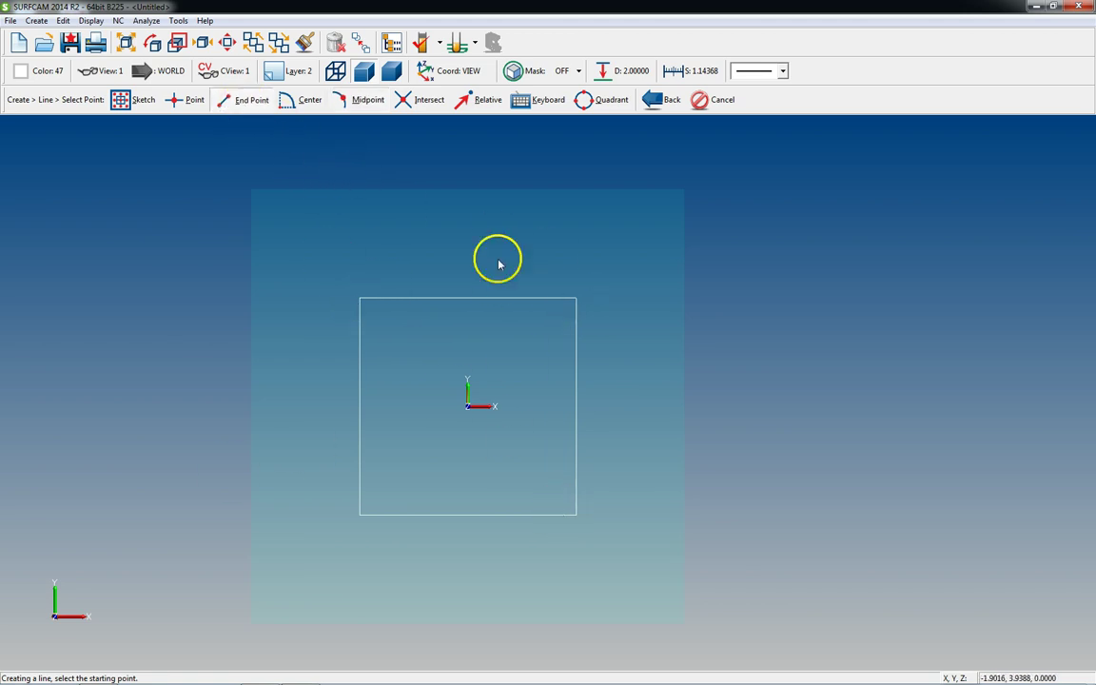
pyautogui.click(574, 318)
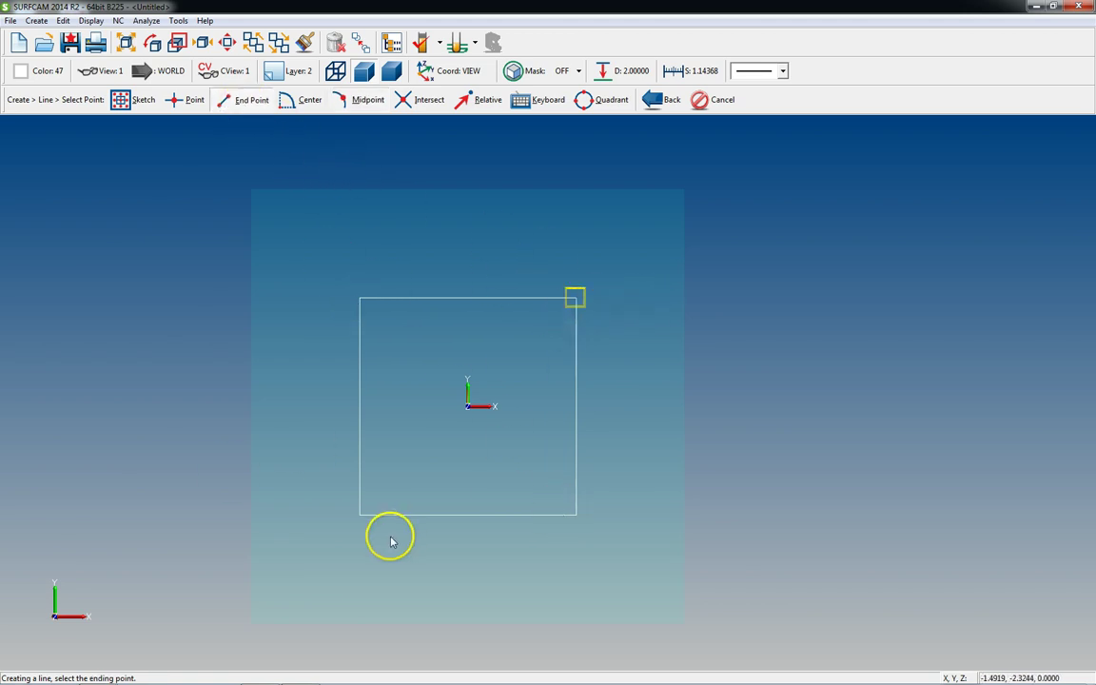
pyautogui.click(362, 303)
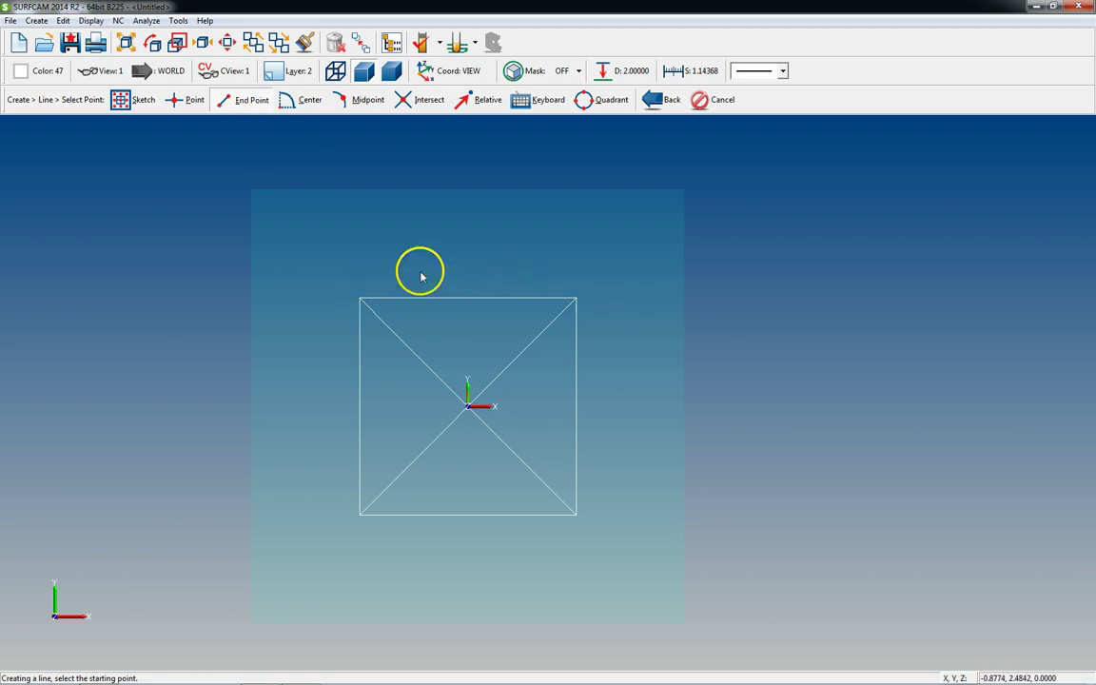
pyautogui.click(332, 244)
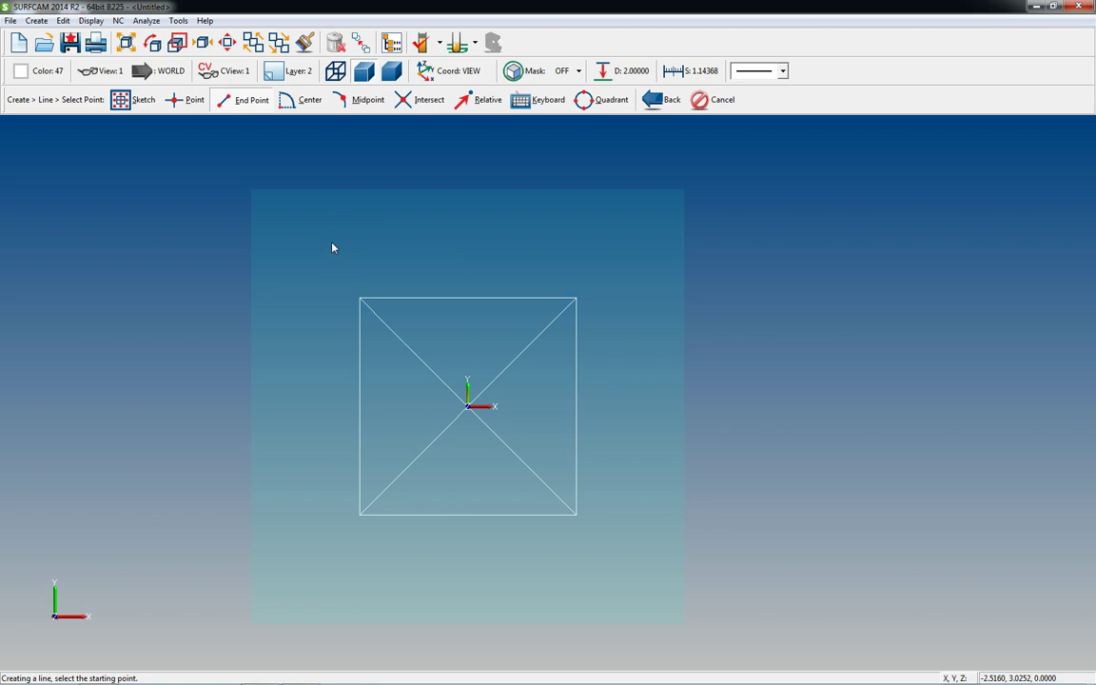
pyautogui.press('Escape')
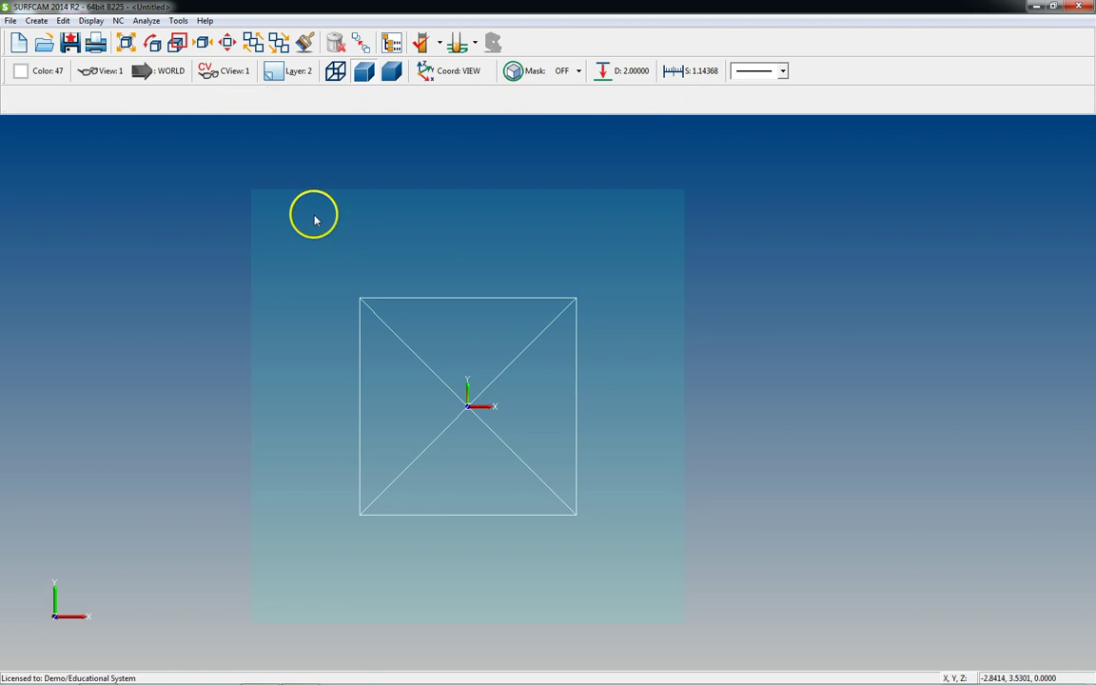
# Make the STRING layer current and visible, and hide the ENDPOINTS layer.
pyautogui.hotkey('ctrl', 'l')
pyautogui.click(460, 270)
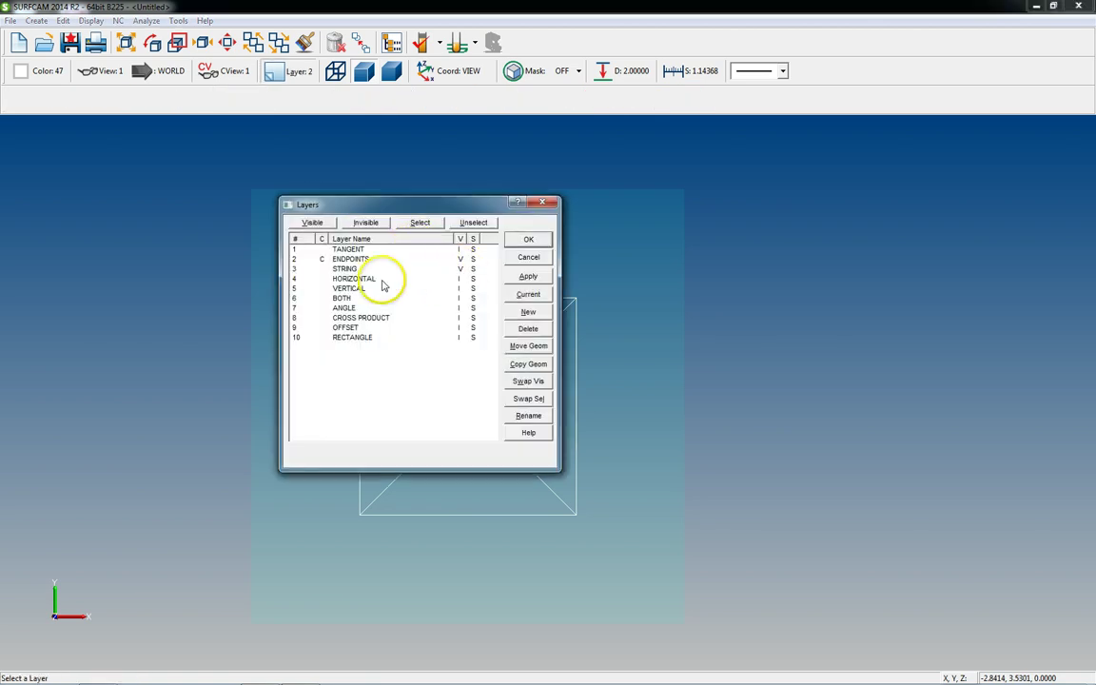
pyautogui.click(321, 269)
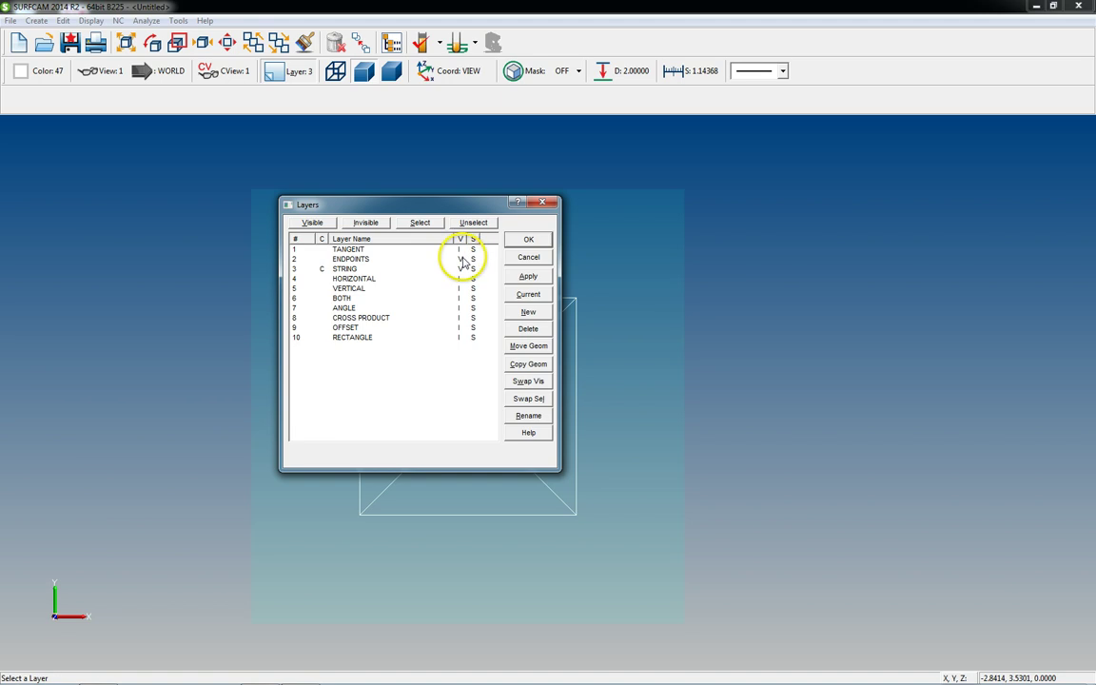
pyautogui.click(528, 239)
pyautogui.scroll(-3, 385, 355)
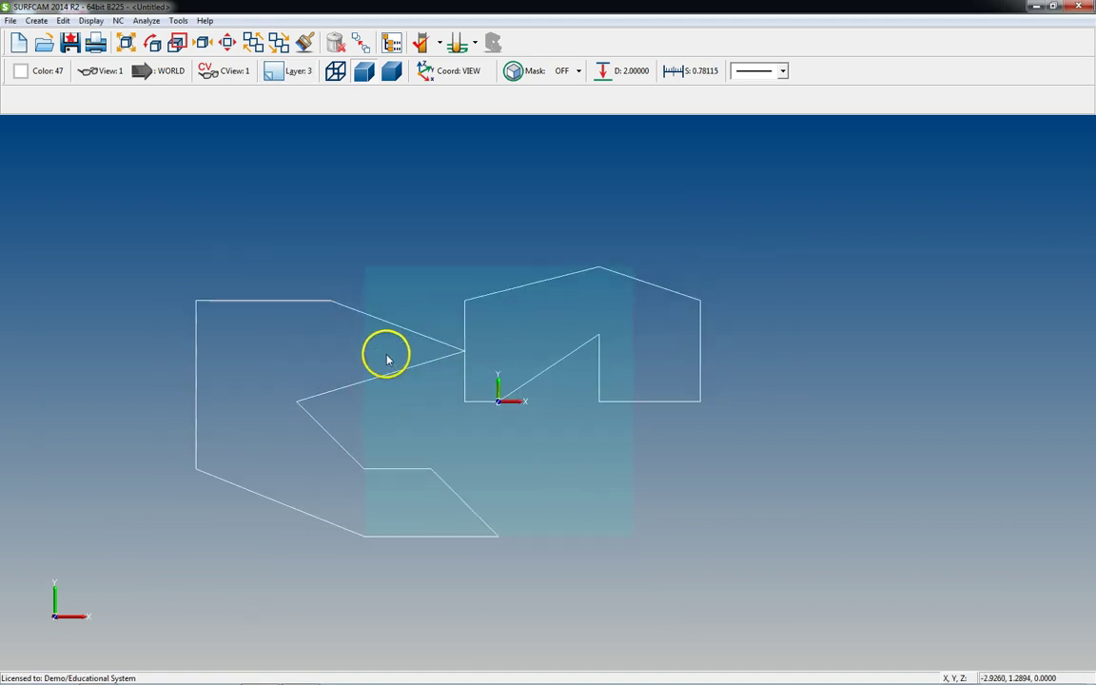
pyautogui.scroll(-2, 404, 359)
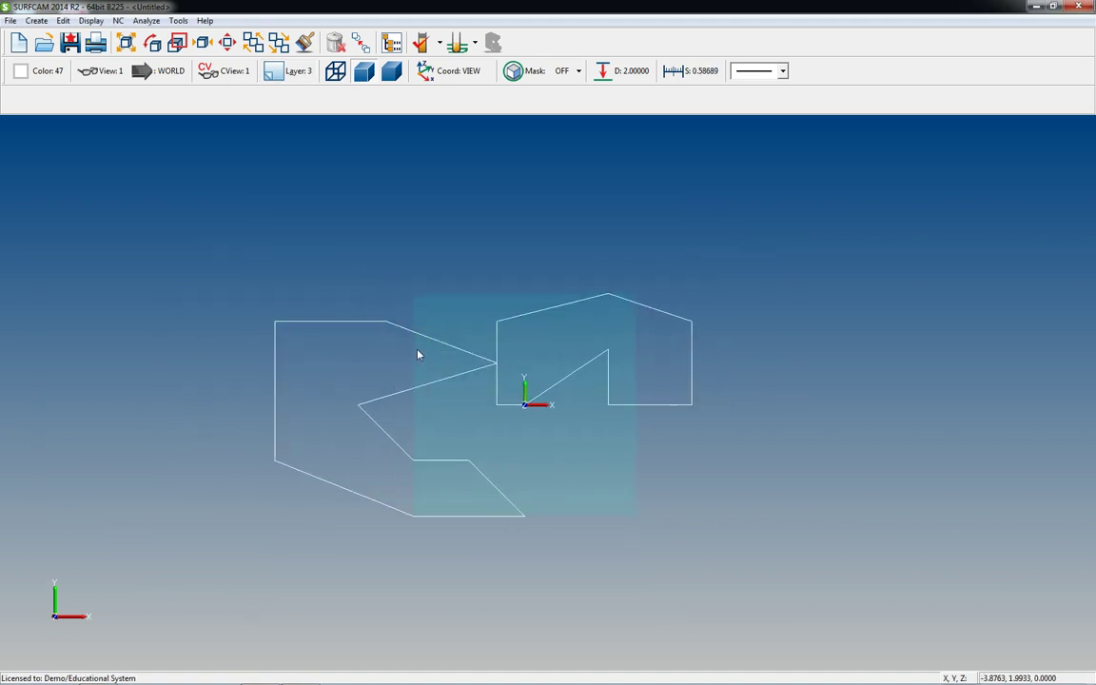
# Delete the two existing outlines on the STRING layer.
pyautogui.press('Delete')
pyautogui.press('Escape')
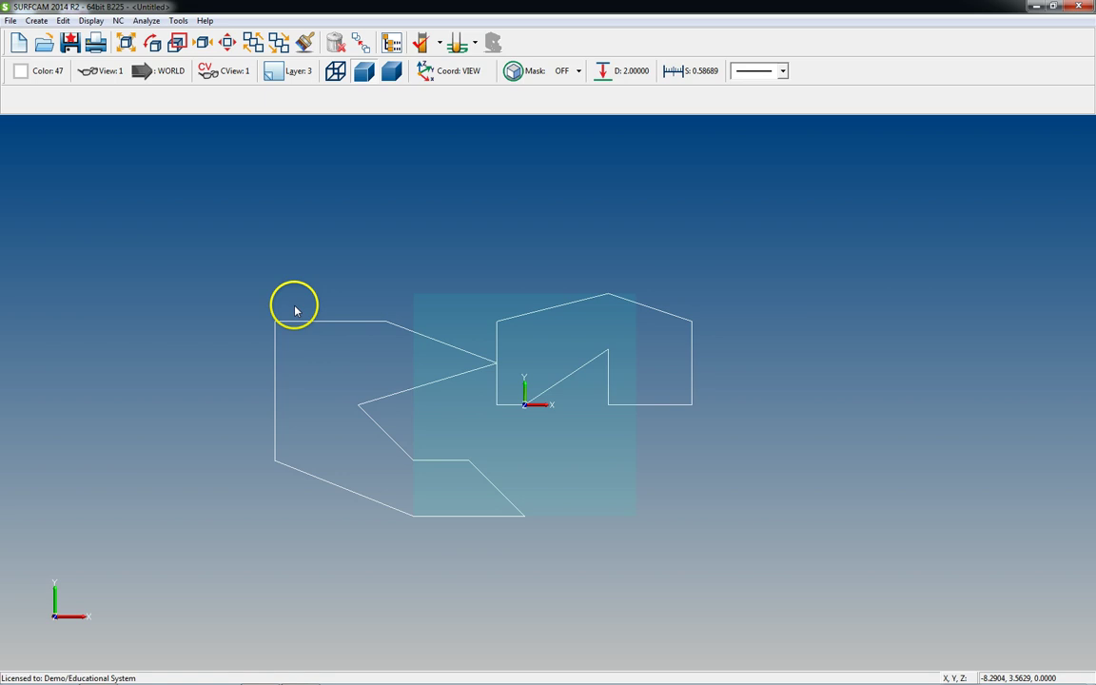
pyautogui.press('Delete')
pyautogui.moveTo(363, 369); pyautogui.dragTo(918, 571)
# Draw a closed line string of separate line elements on the sketch grid through (-6,-2), (-6,3), (0,3), (0,-2), (-2,0) and (-4,0).
pyautogui.hotkey('alt', 'c')
pyautogui.press('l')
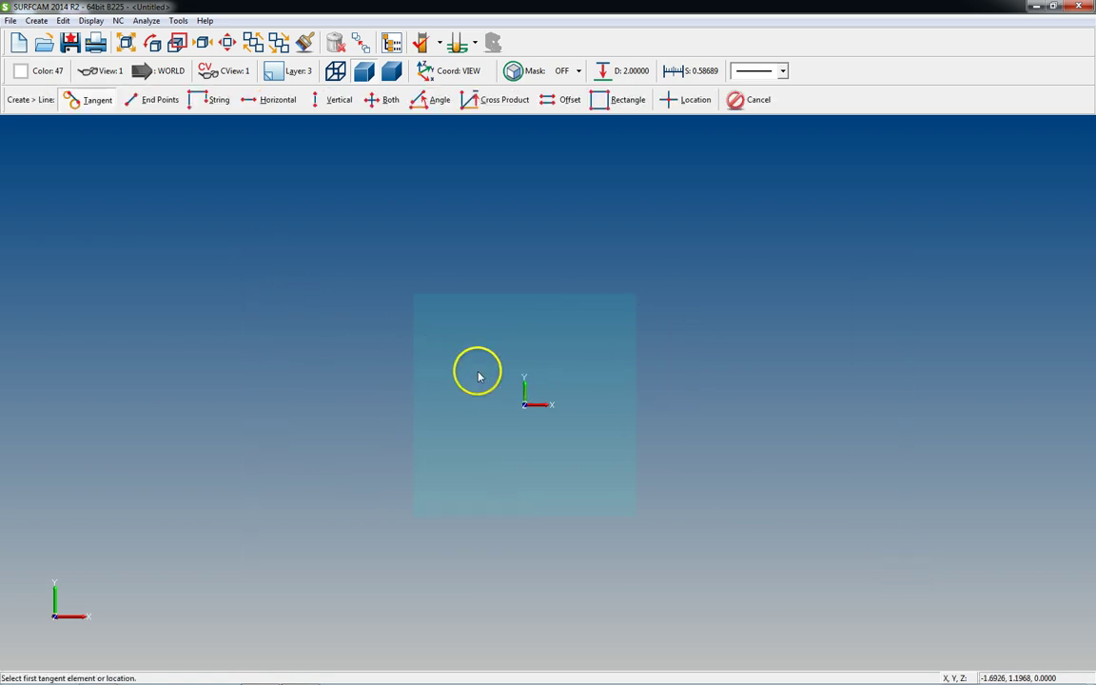
pyautogui.click(204, 104)
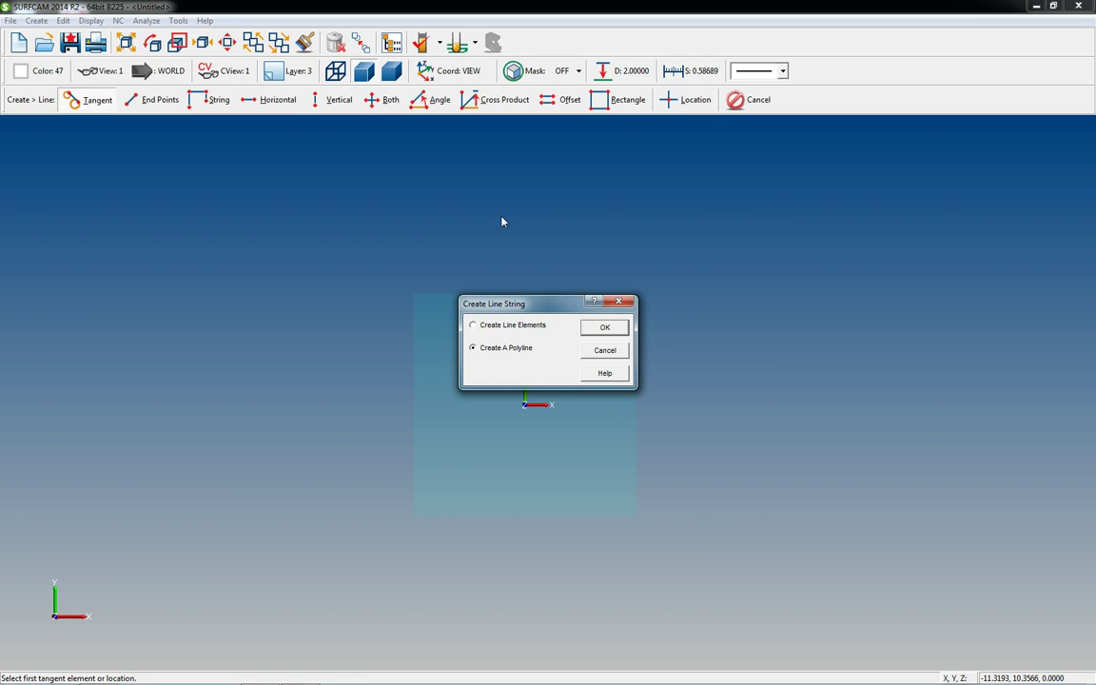
pyautogui.click(528, 328)
pyautogui.click(606, 329)
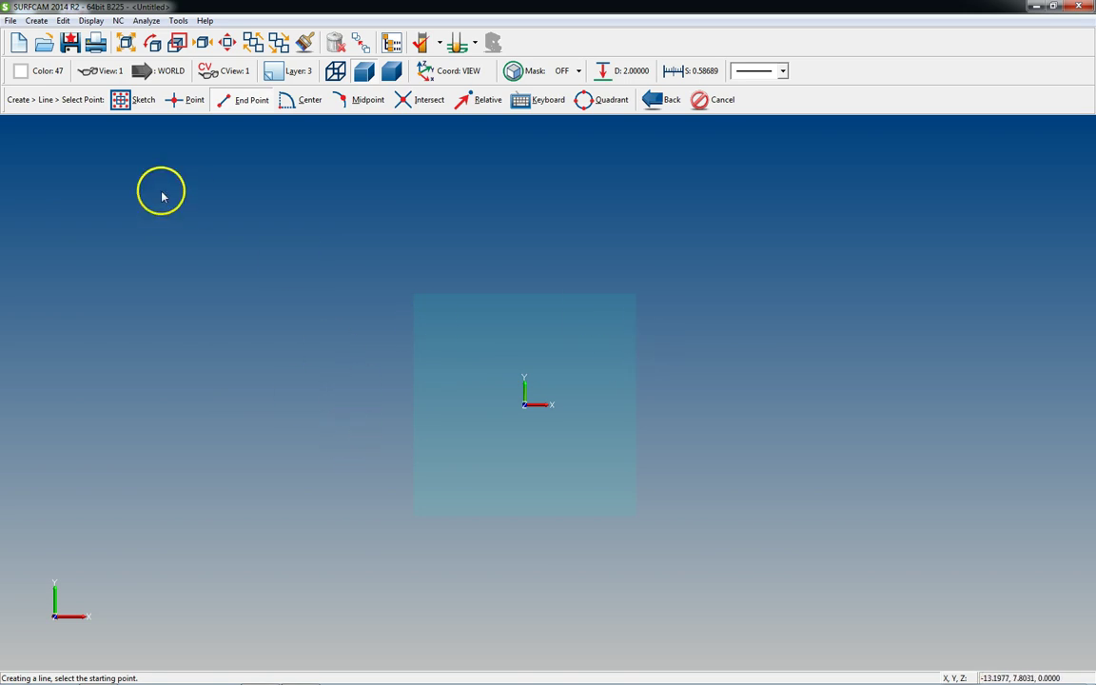
pyautogui.click(134, 103)
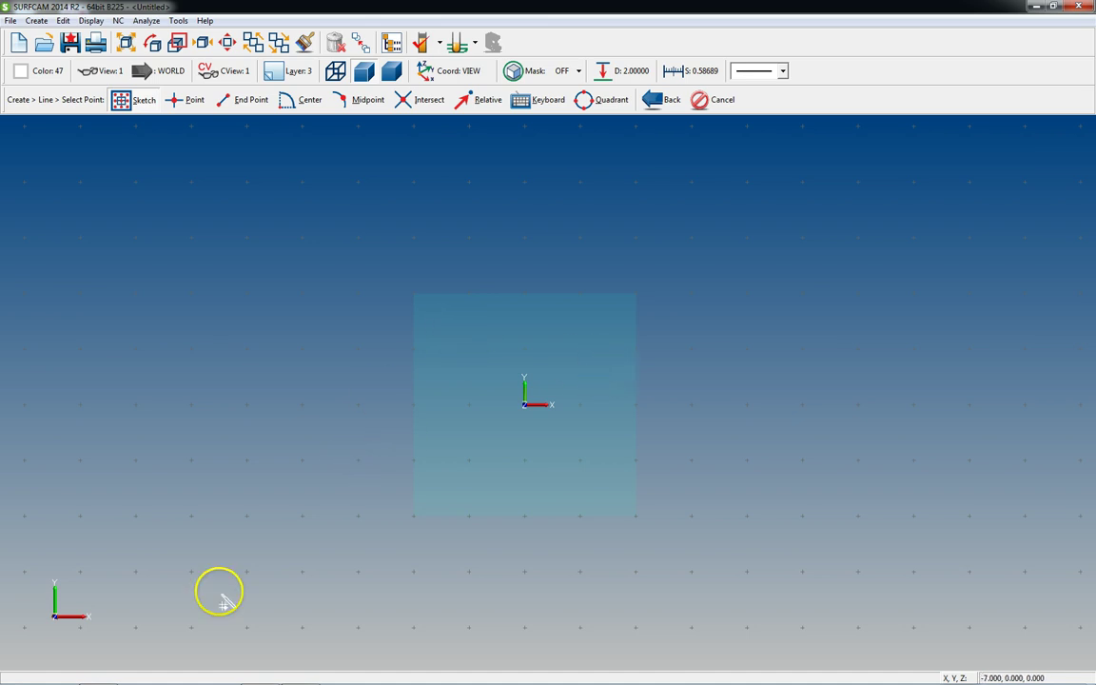
pyautogui.click(360, 461)
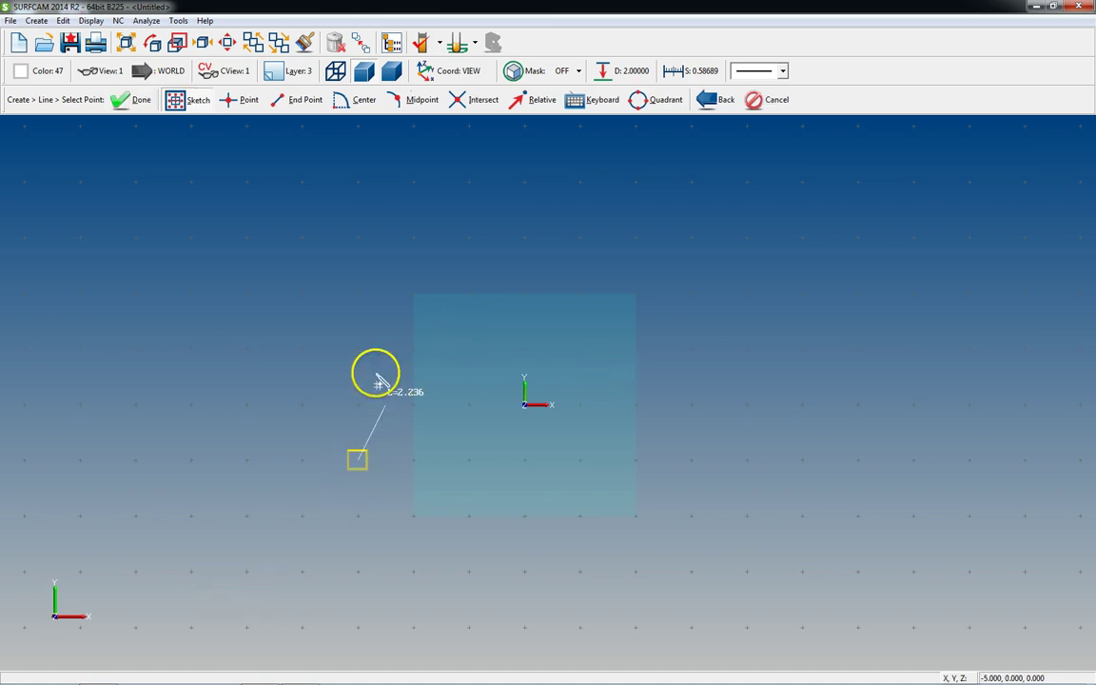
pyautogui.click(359, 321)
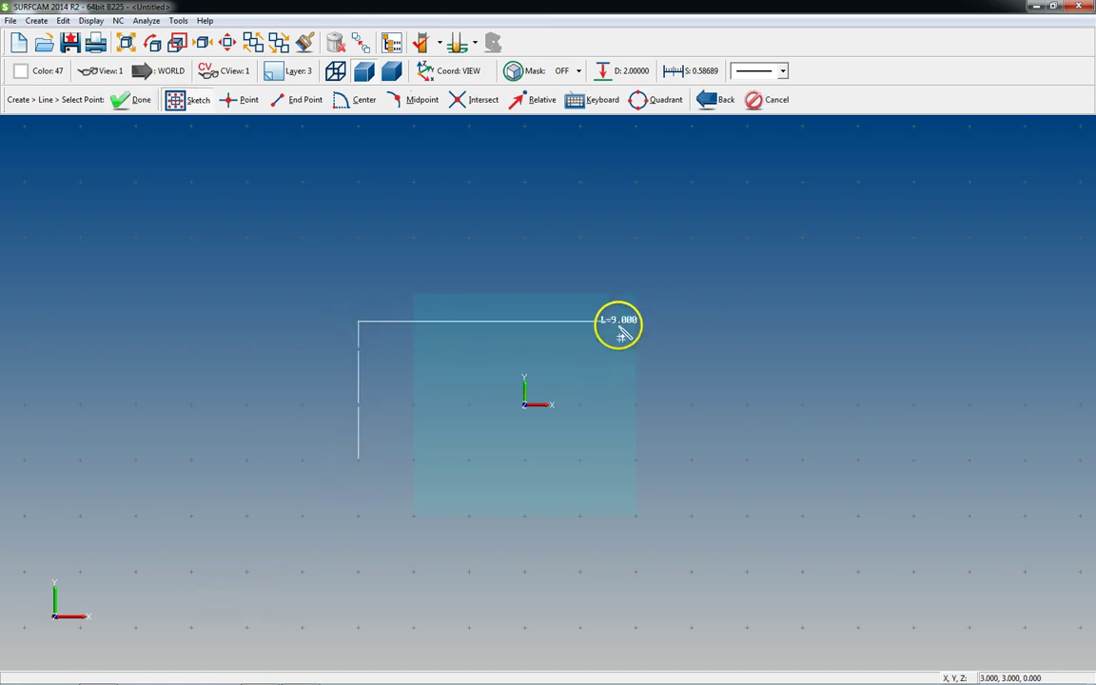
pyautogui.click(529, 323)
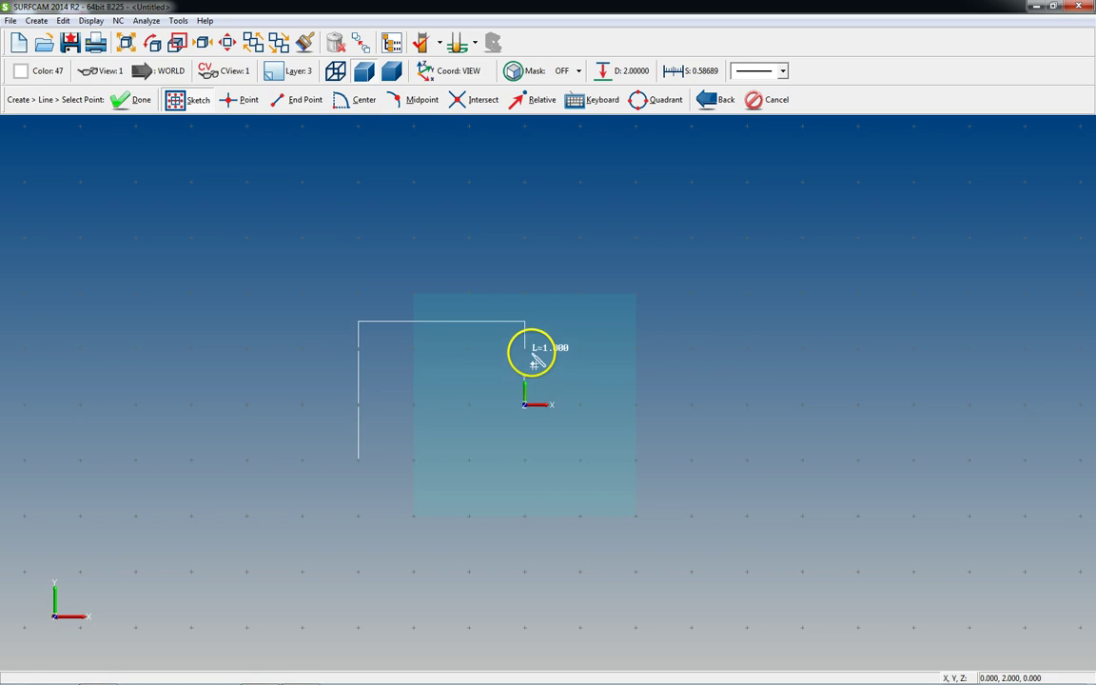
pyautogui.click(524, 460)
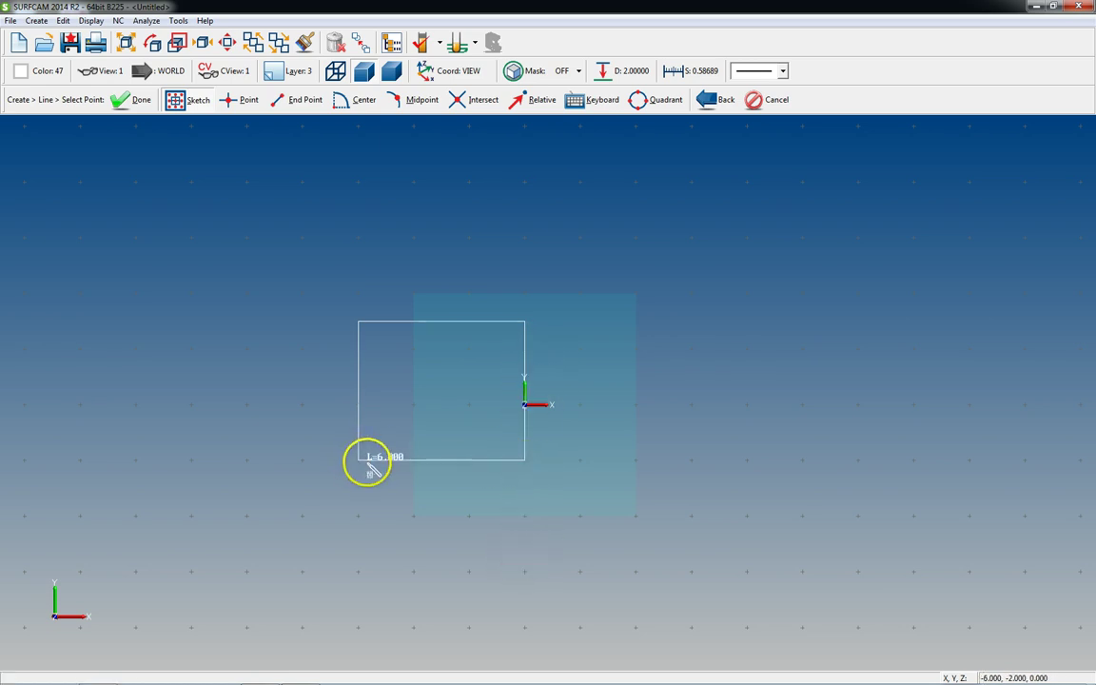
pyautogui.click(469, 405)
pyautogui.click(414, 404)
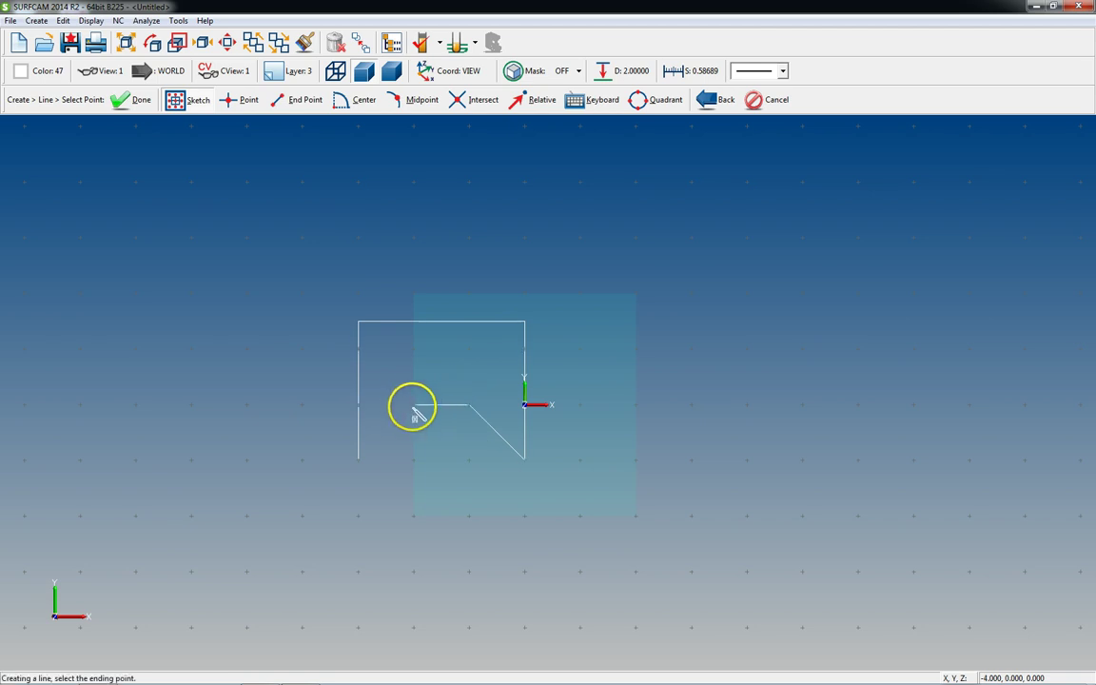
pyautogui.click(358, 461)
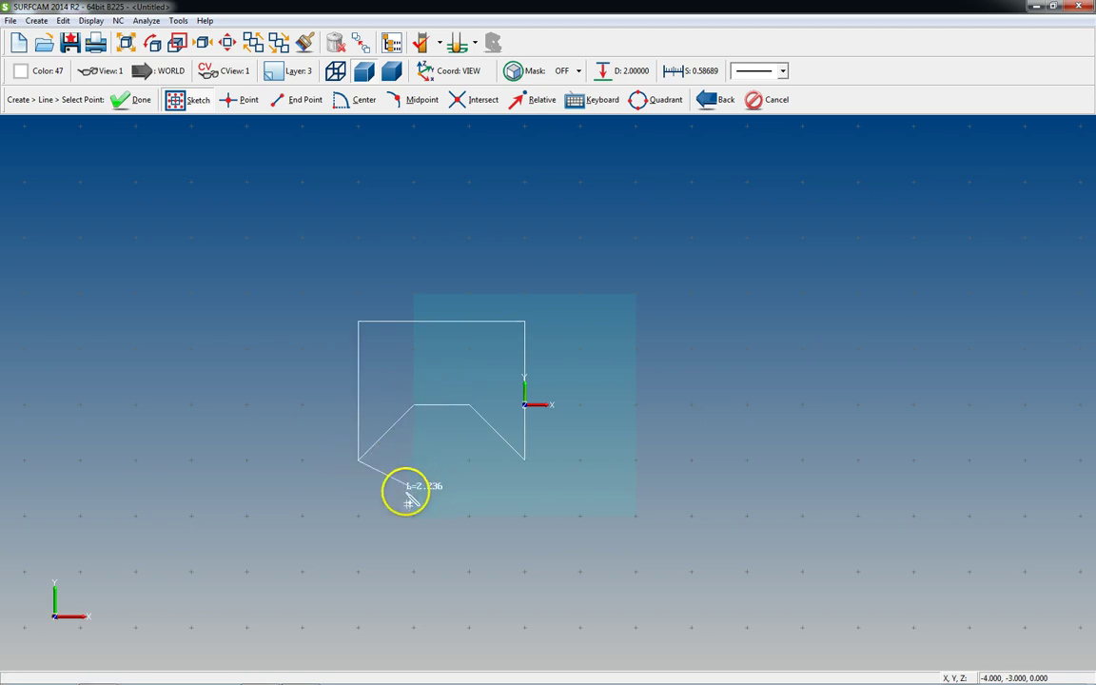
pyautogui.press('Escape')
pyautogui.press('Escape')
# Draw a matching closed line string as a polyline on the sketch grid through (2,-2), (2,3), (8,3), (8,-2), (6,0) and (4,0).
pyautogui.scroll(-2, 543, 385)
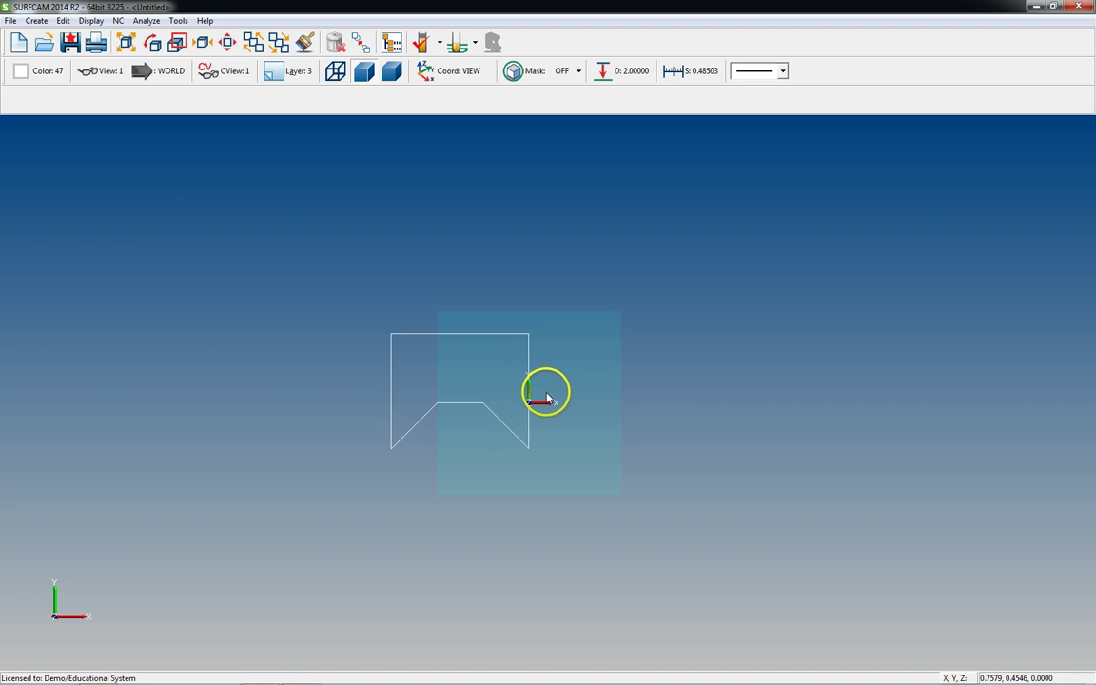
pyautogui.scroll(2, 584, 375)
pyautogui.scroll(1, 636, 373)
pyautogui.scroll(-1, 578, 392)
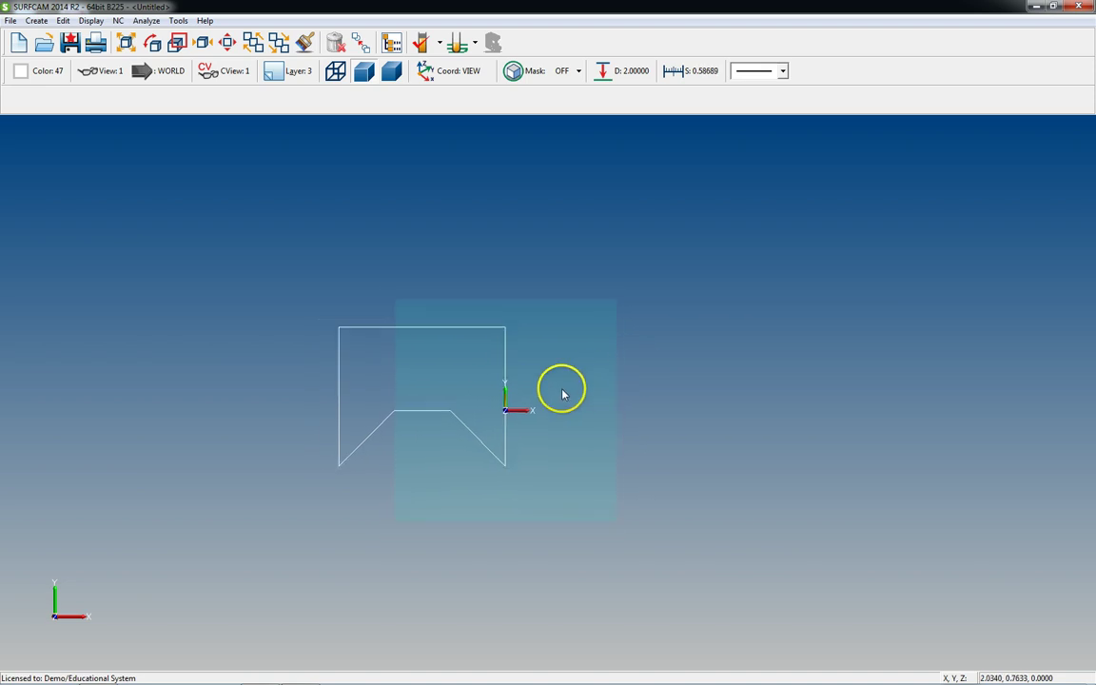
pyautogui.press('l')
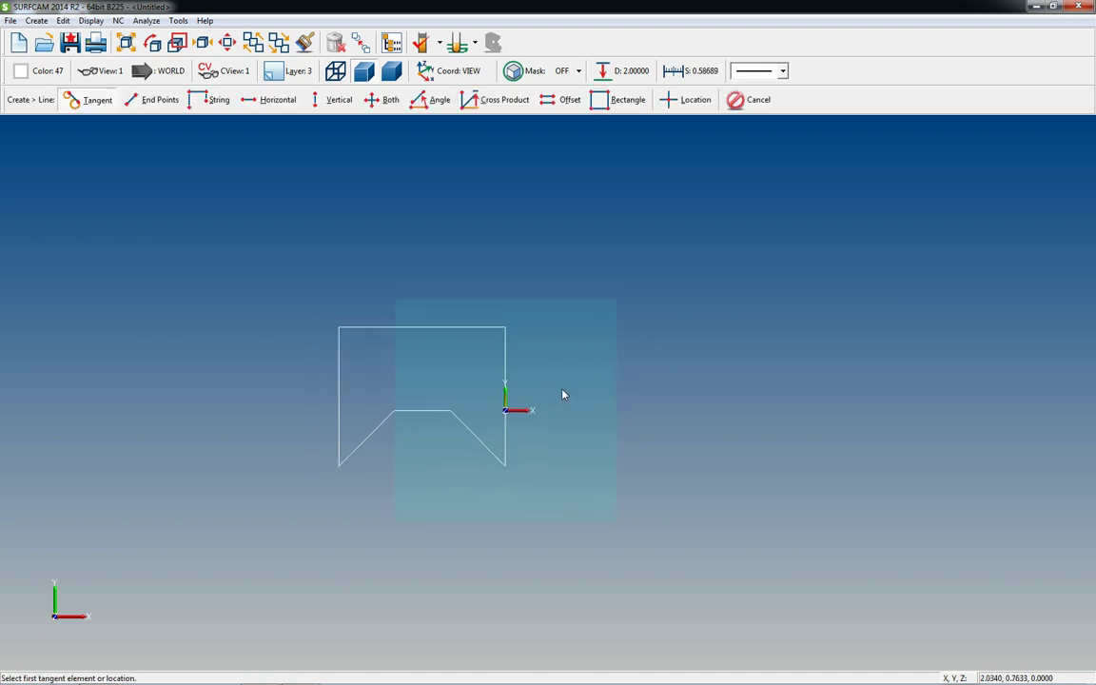
pyautogui.click(217, 100)
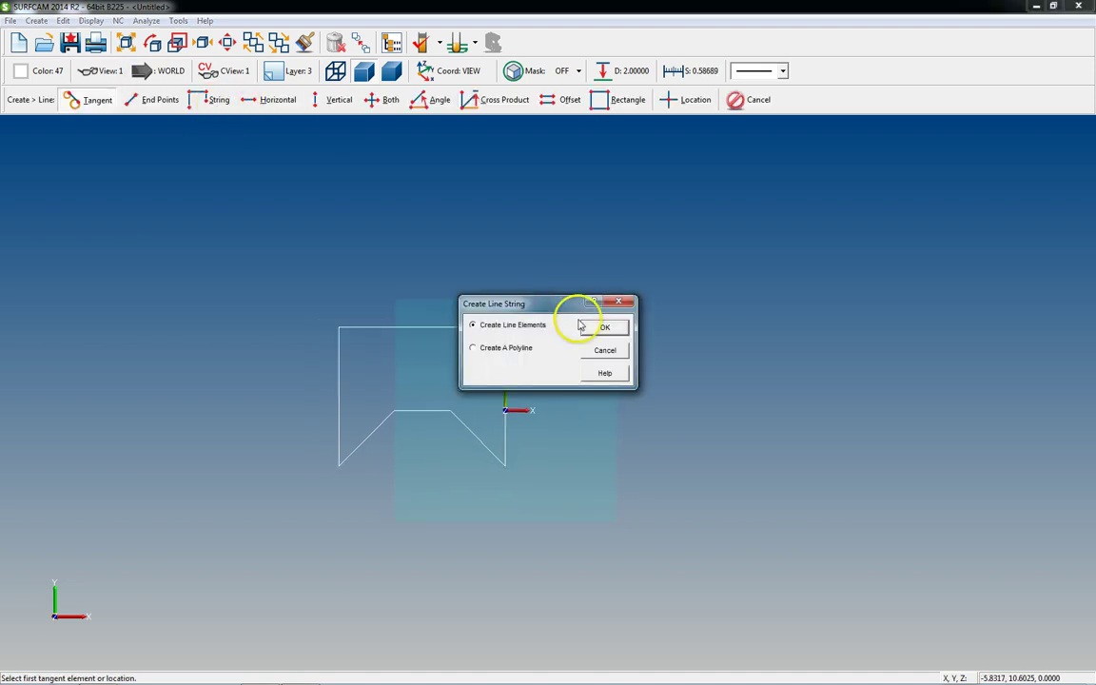
pyautogui.click(510, 348)
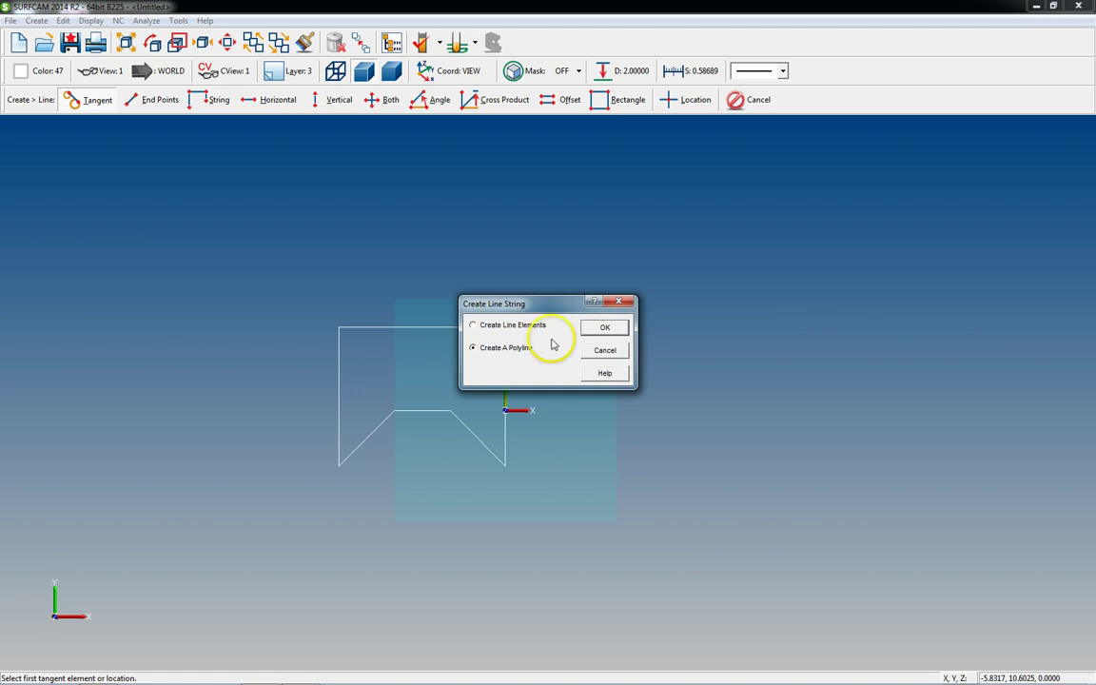
pyautogui.click(614, 331)
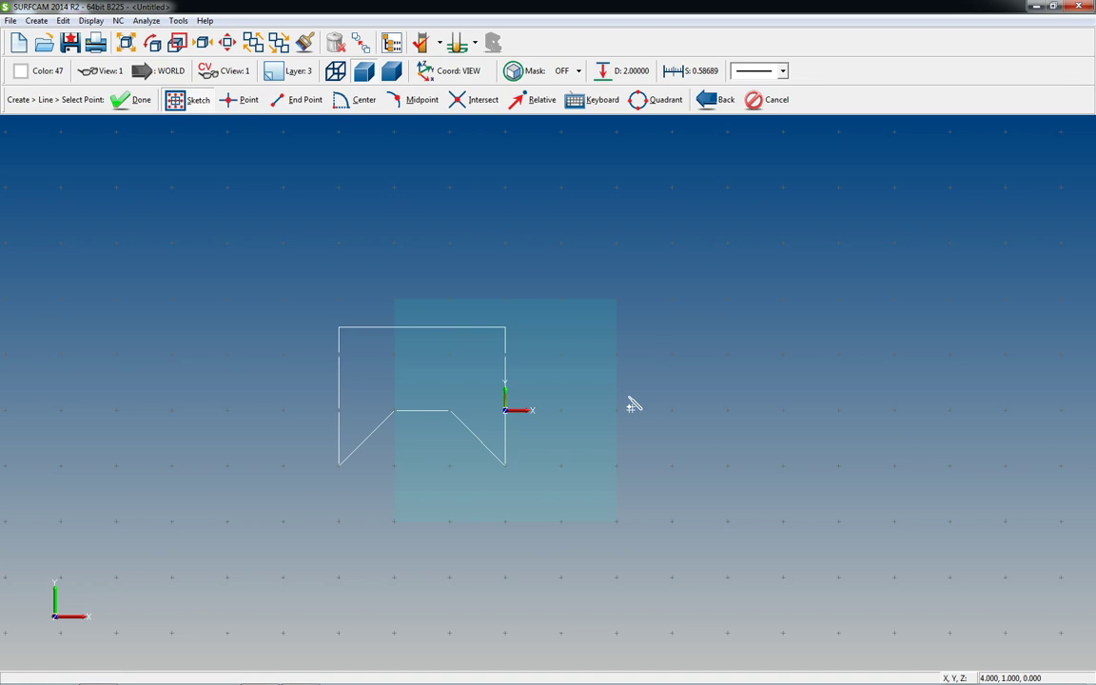
pyautogui.click(559, 465)
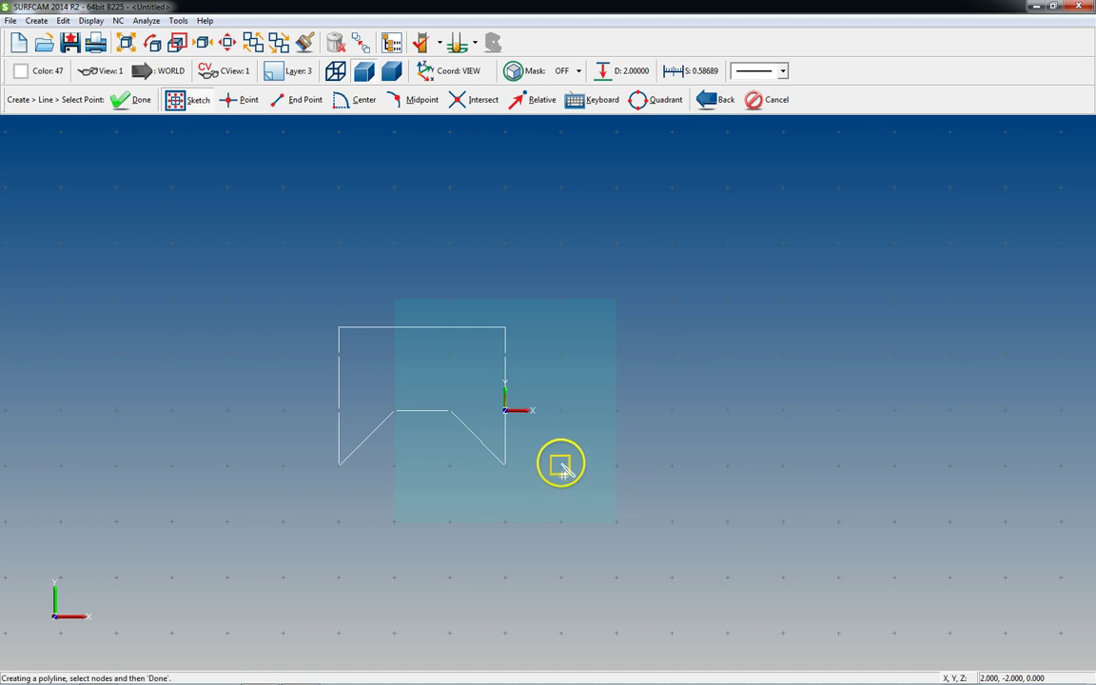
pyautogui.click(560, 327)
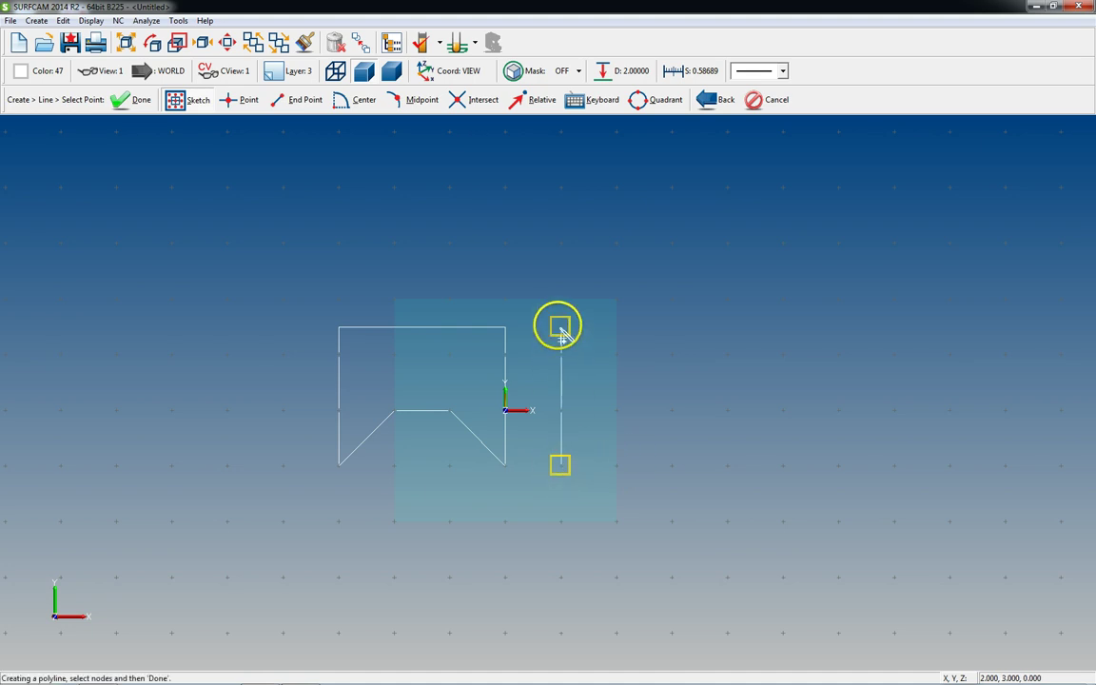
pyautogui.click(723, 328)
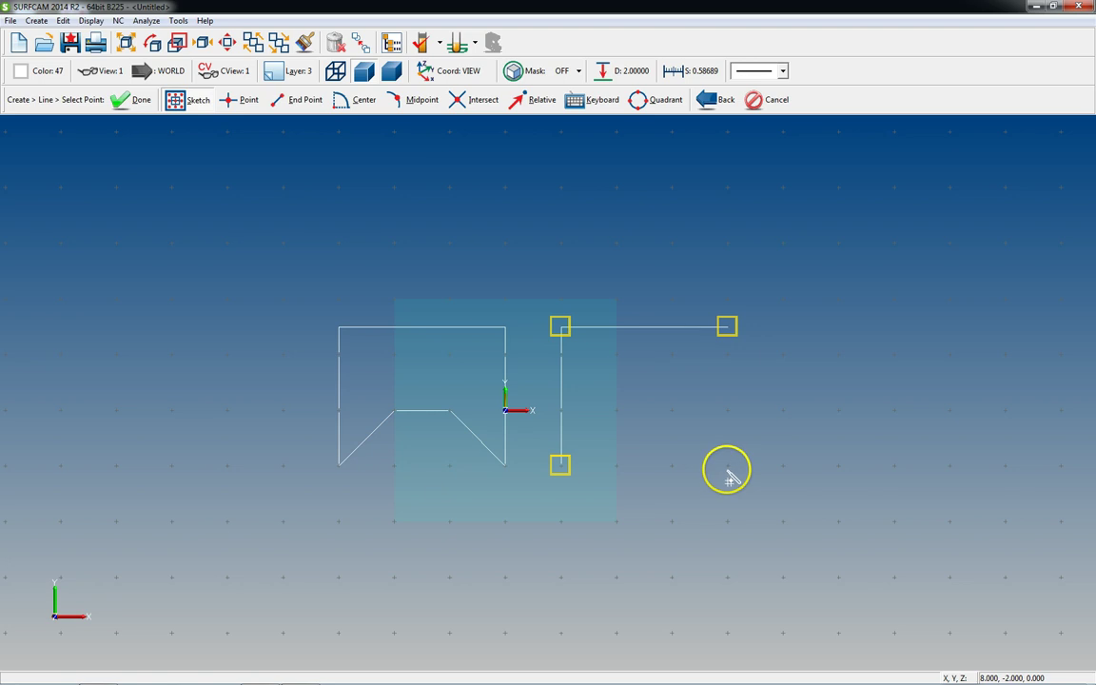
pyautogui.click(725, 466)
pyautogui.click(671, 410)
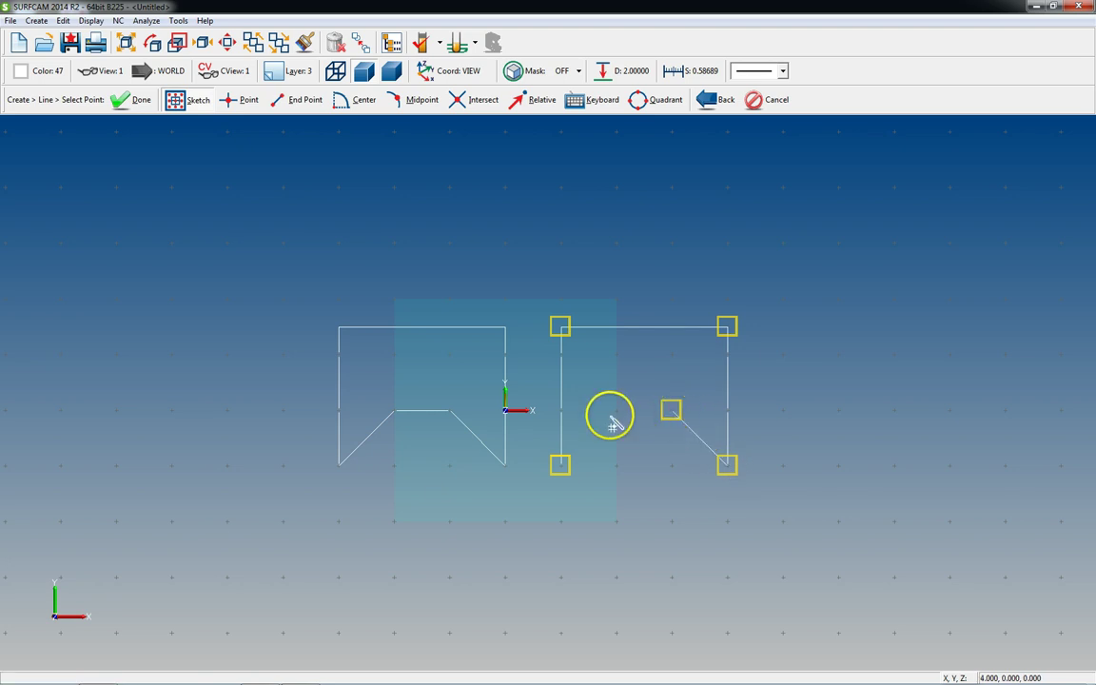
pyautogui.click(616, 410)
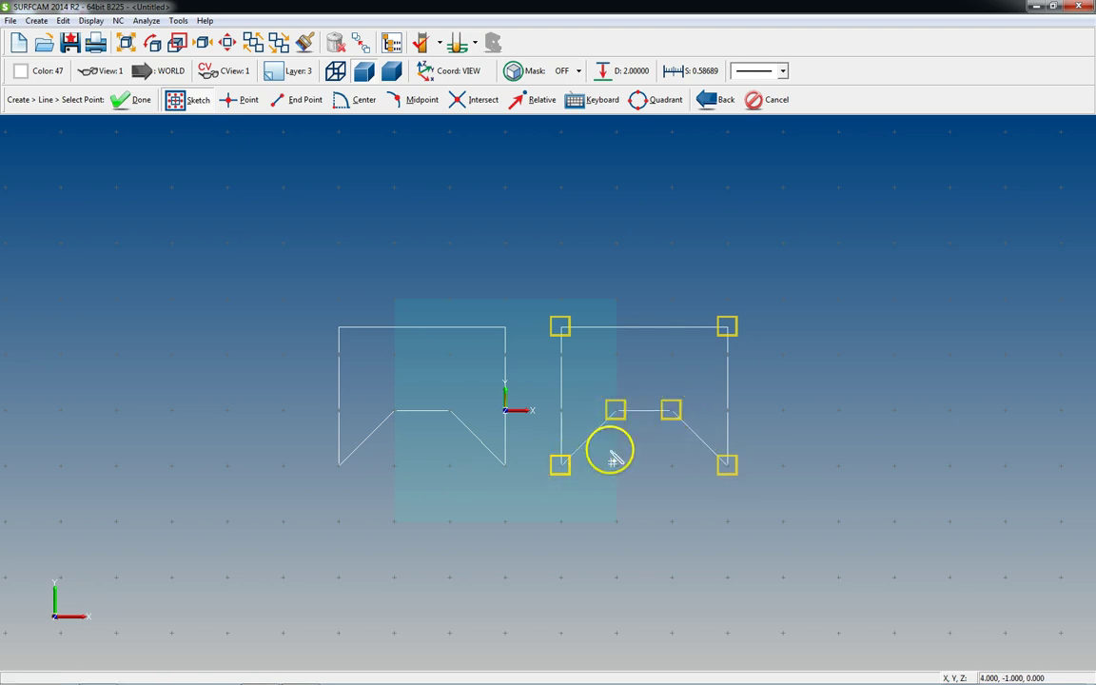
pyautogui.click(134, 100)
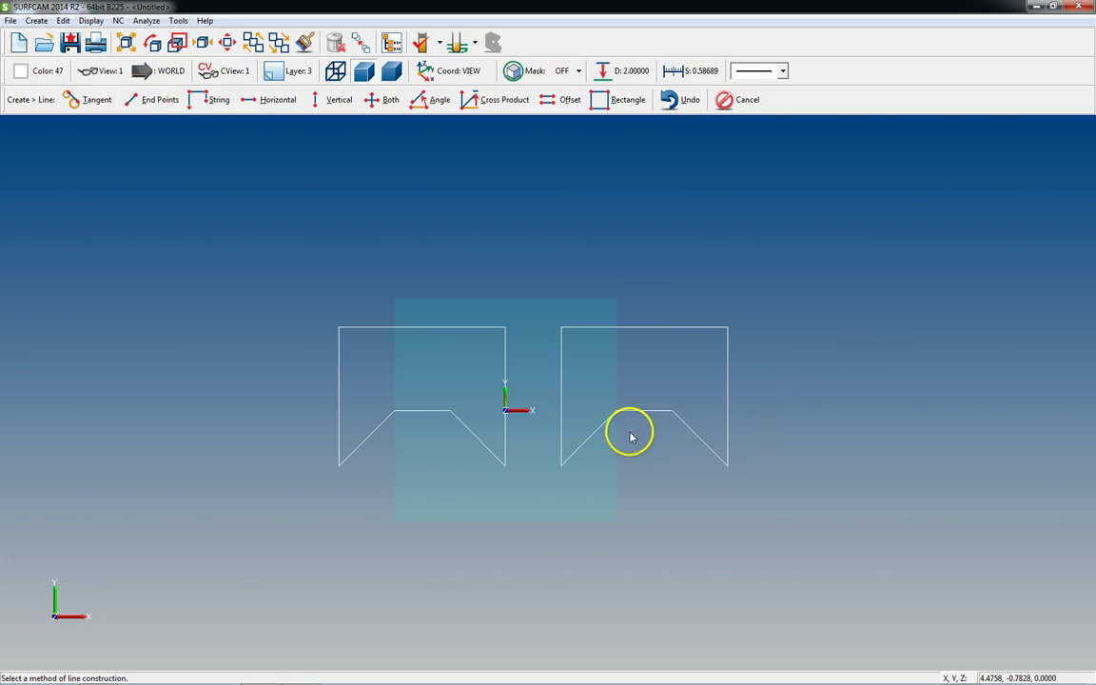
pyautogui.scroll(1, 619, 384)
pyautogui.scroll(-1, 608, 380)
pyautogui.press('Escape')
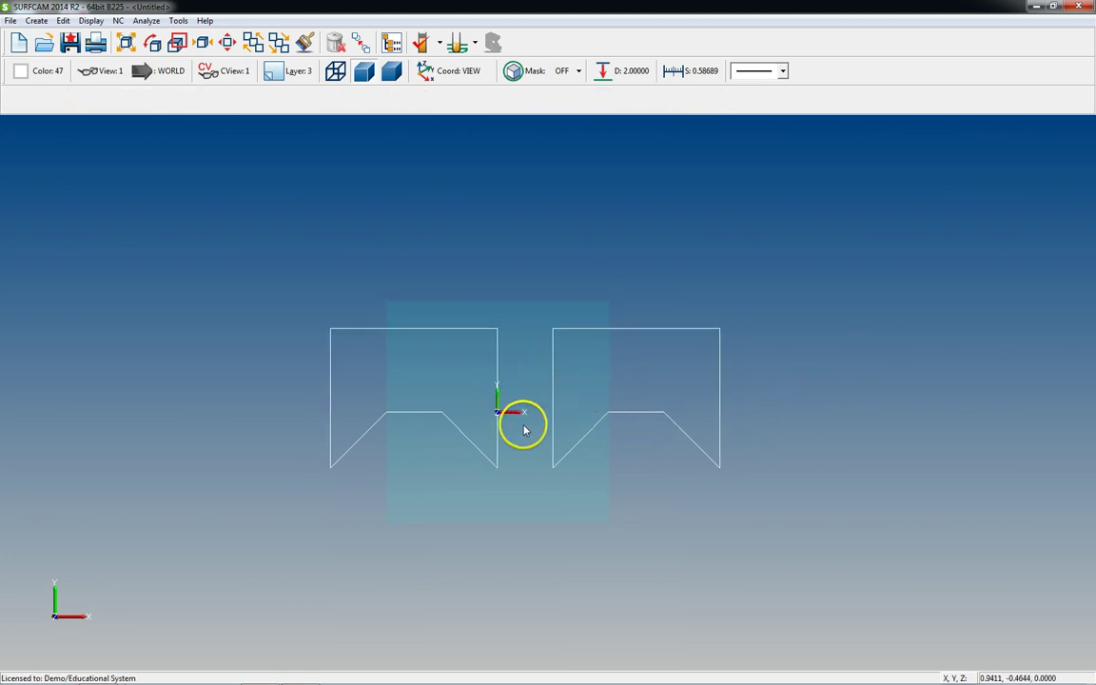
# Analyze the segments of the outline made of line elements one by one to check their element type.
pyautogui.press('a')
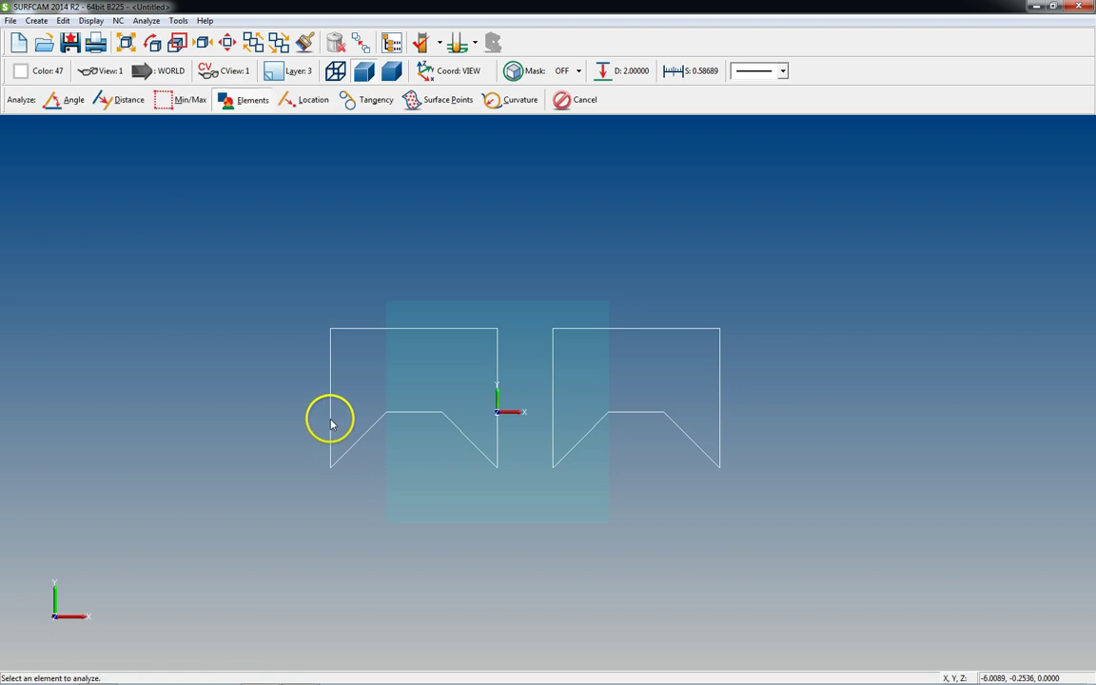
pyautogui.click(330, 415)
pyautogui.moveTo(452, 271)
pyautogui.mouseDown()
pyautogui.moveTo(445, 111)
pyautogui.moveTo(448, 146)
pyautogui.mouseUp()
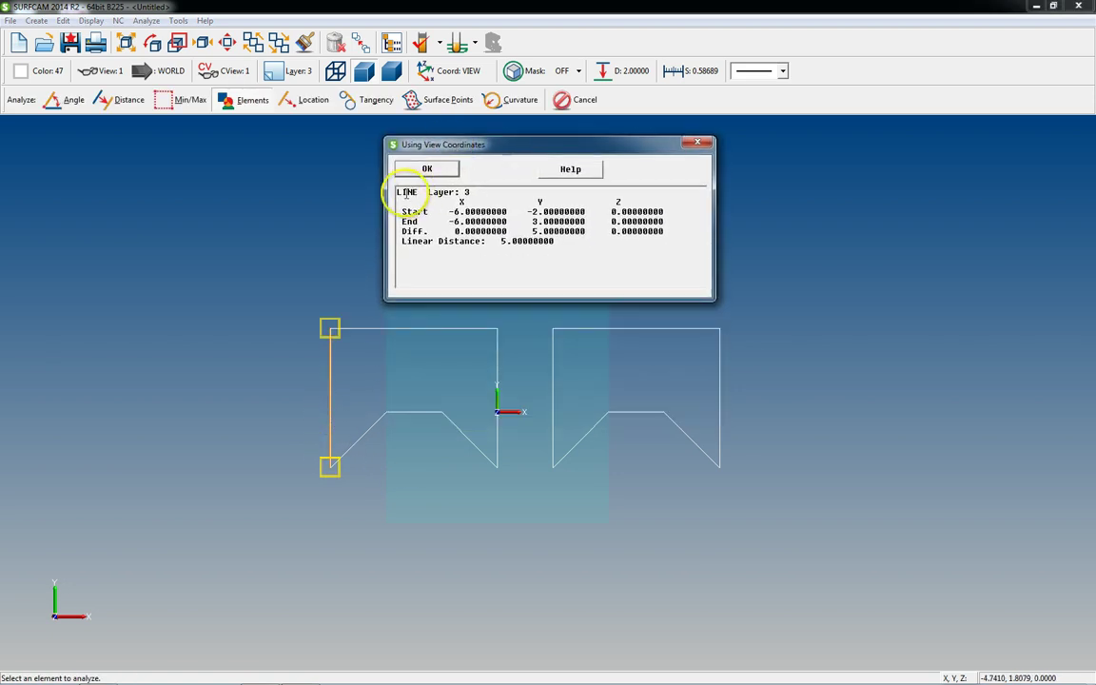
pyautogui.click(388, 328)
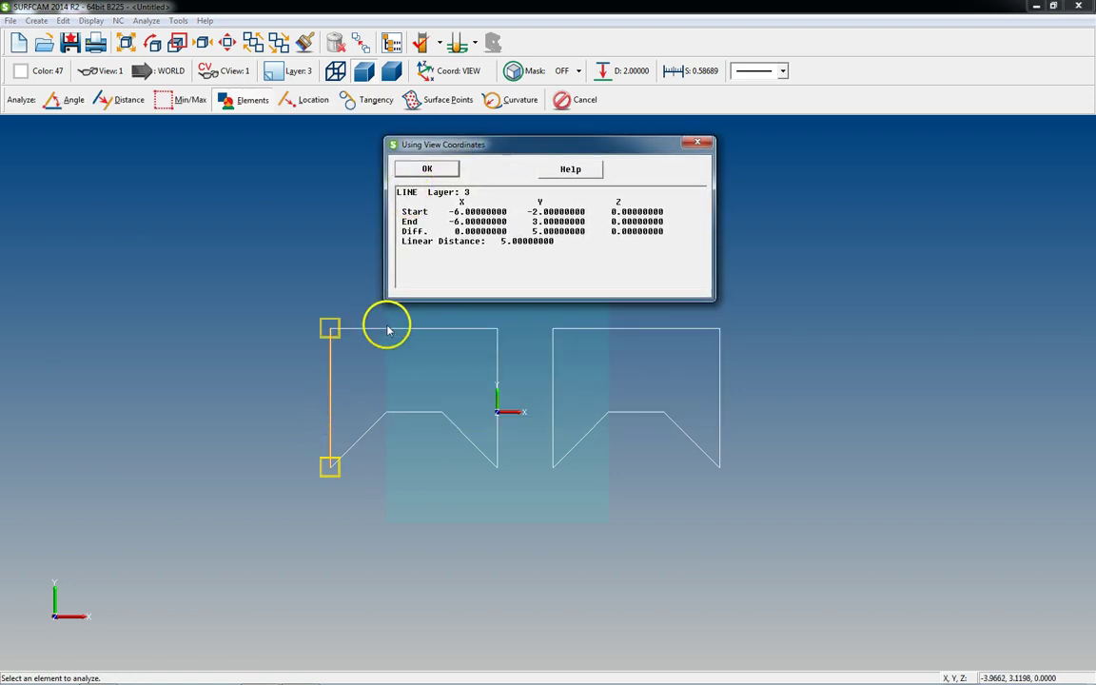
pyautogui.click(500, 372)
pyautogui.click(456, 433)
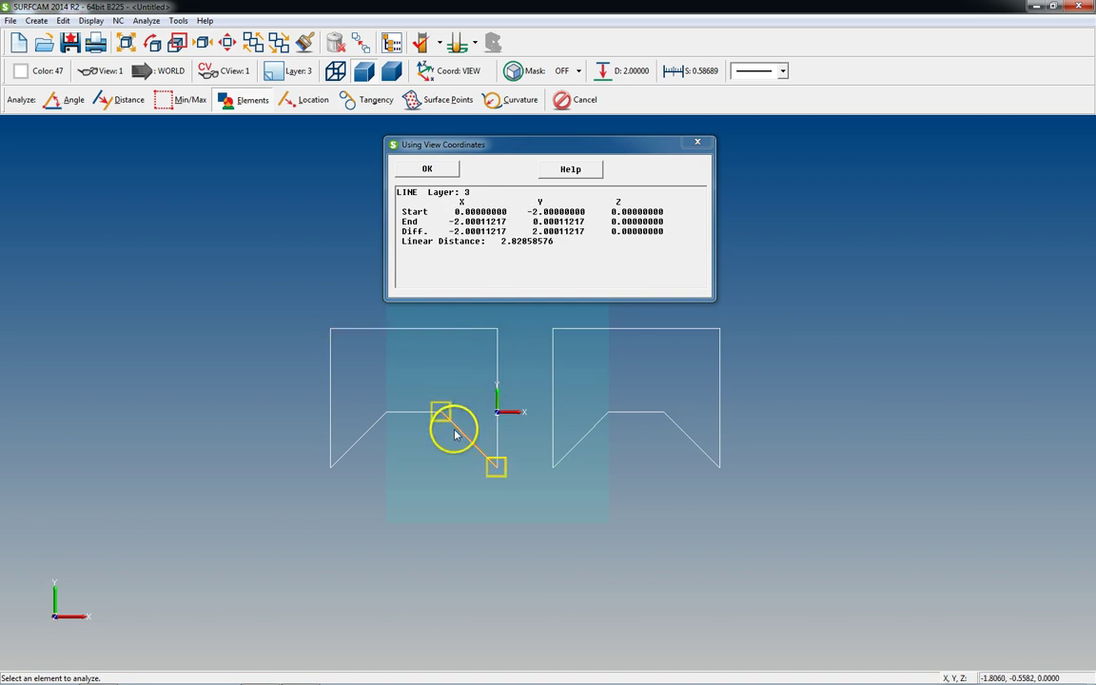
pyautogui.click(411, 416)
pyautogui.click(357, 446)
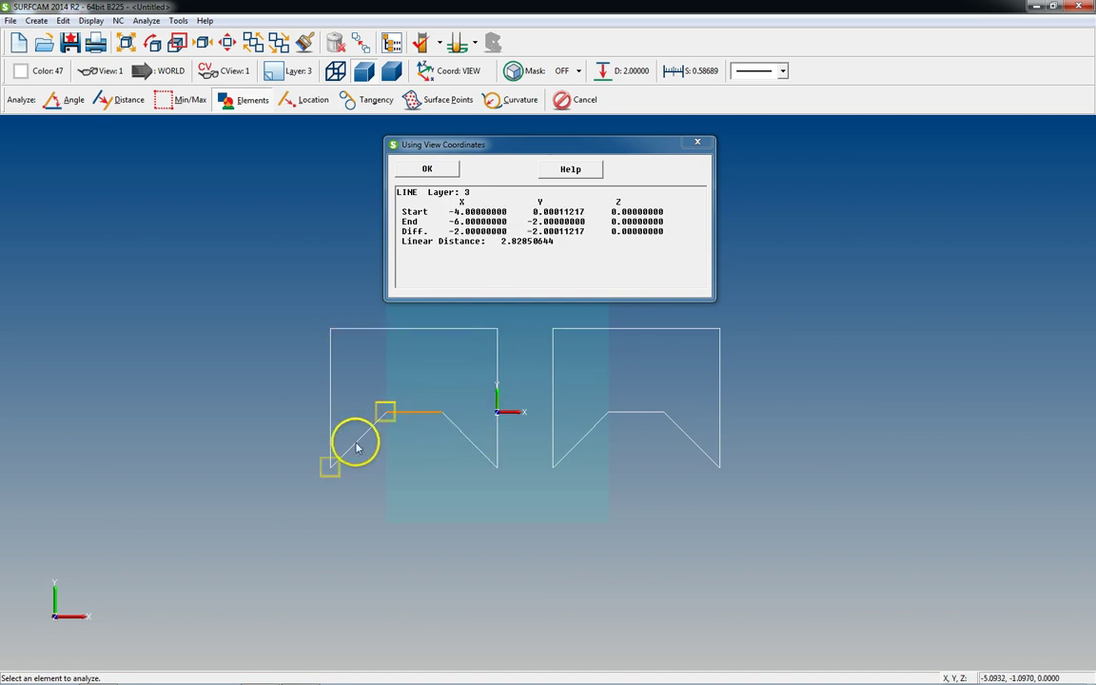
pyautogui.click(331, 412)
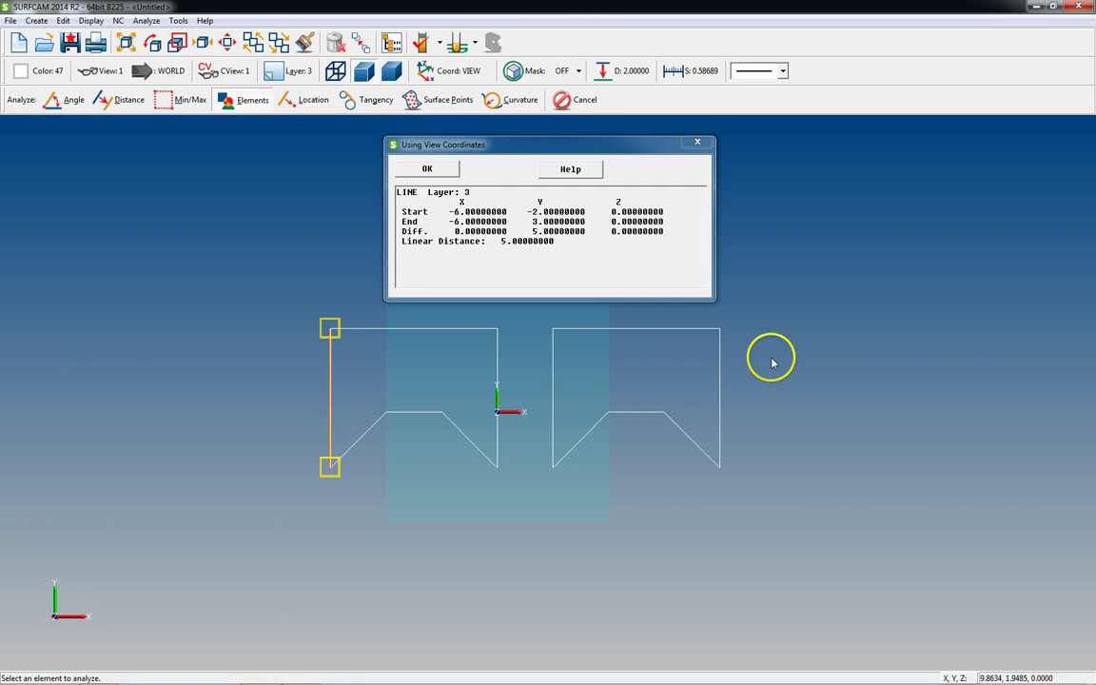
# Analyze the polyline outline to check its element type and the picked segment's end points.
pyautogui.click(554, 379)
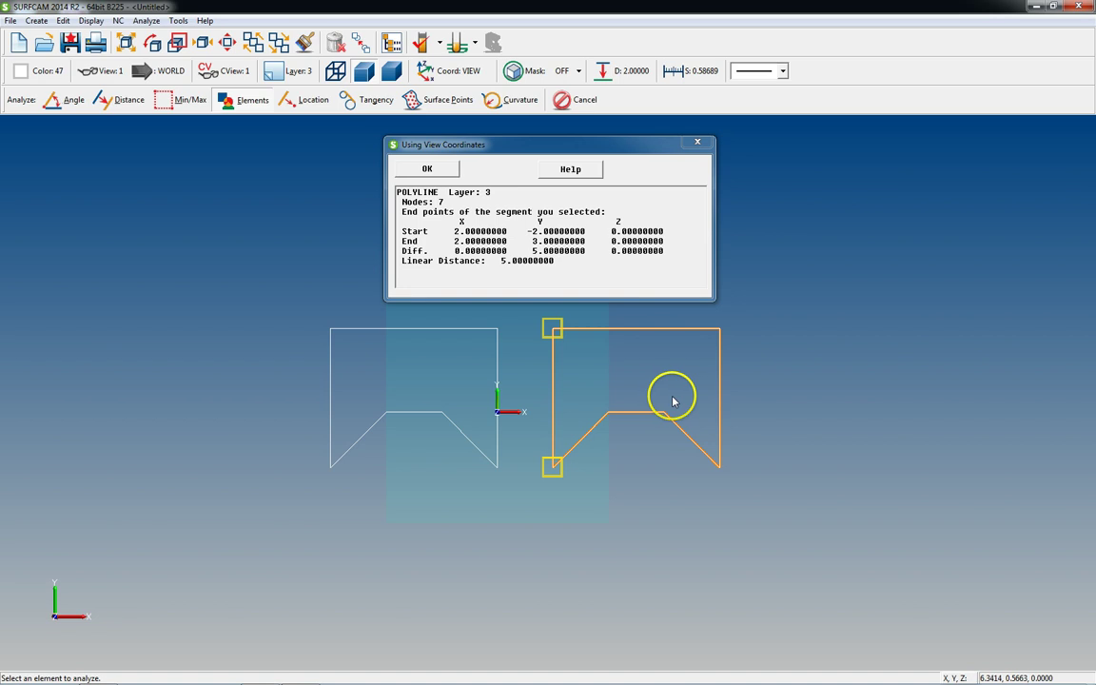
pyautogui.doubleClick(405, 193)
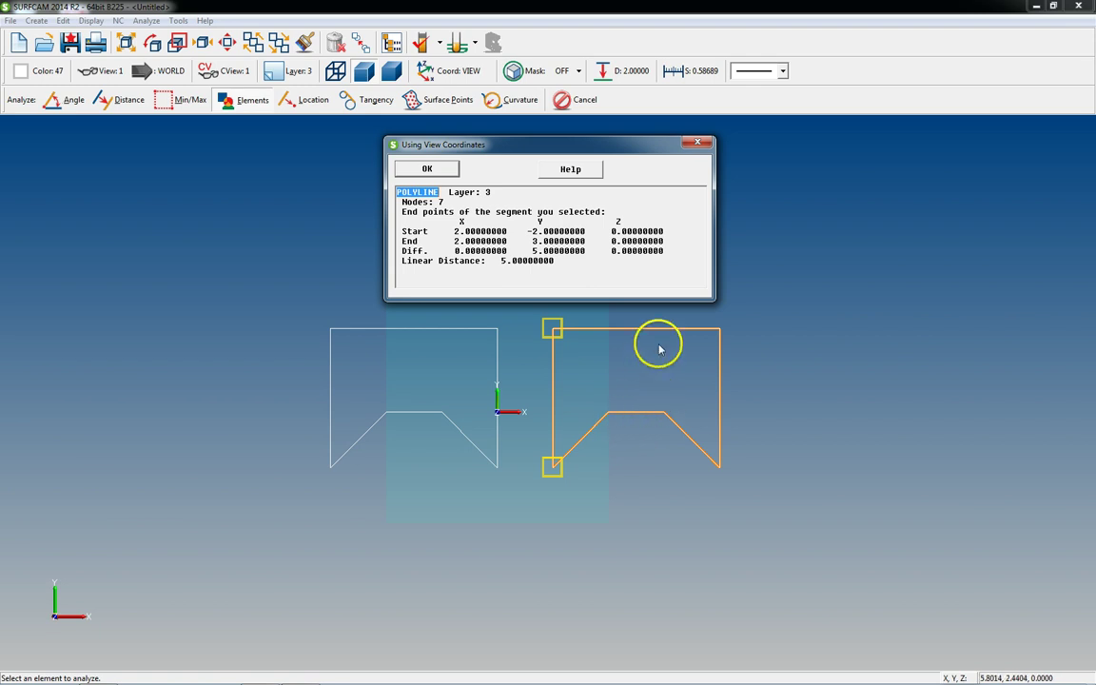
pyautogui.click(442, 169)
pyautogui.press('Escape')
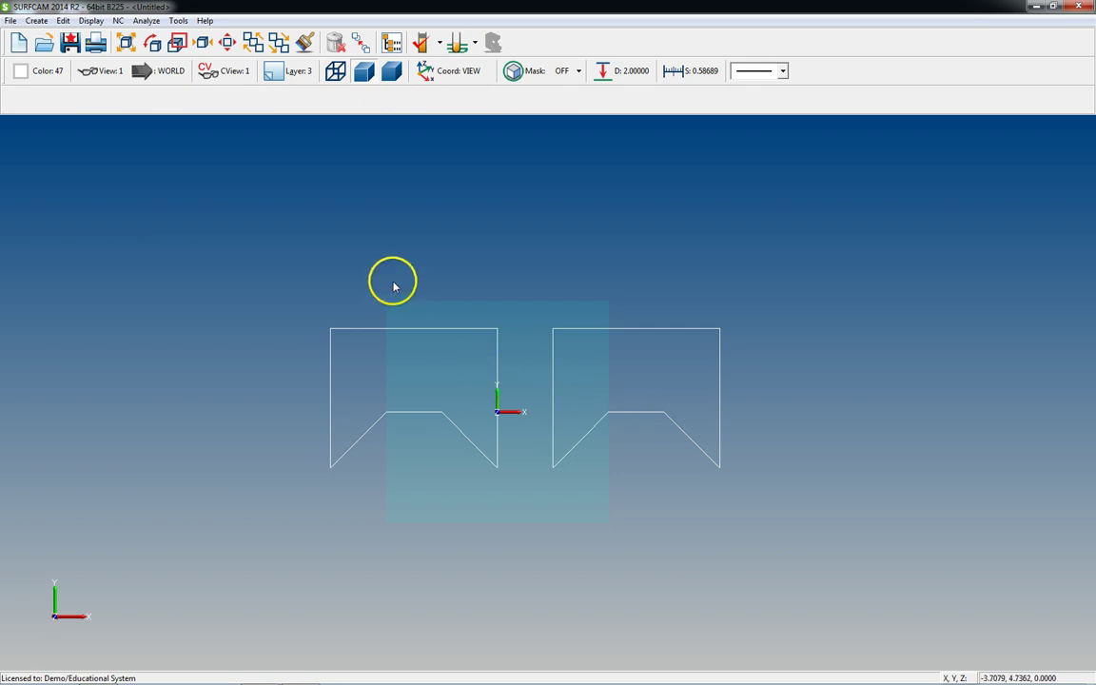
# Make the HORIZONTAL layer current and visible, and hide the STRING layer.
pyautogui.hotkey('ctrl', 'l')
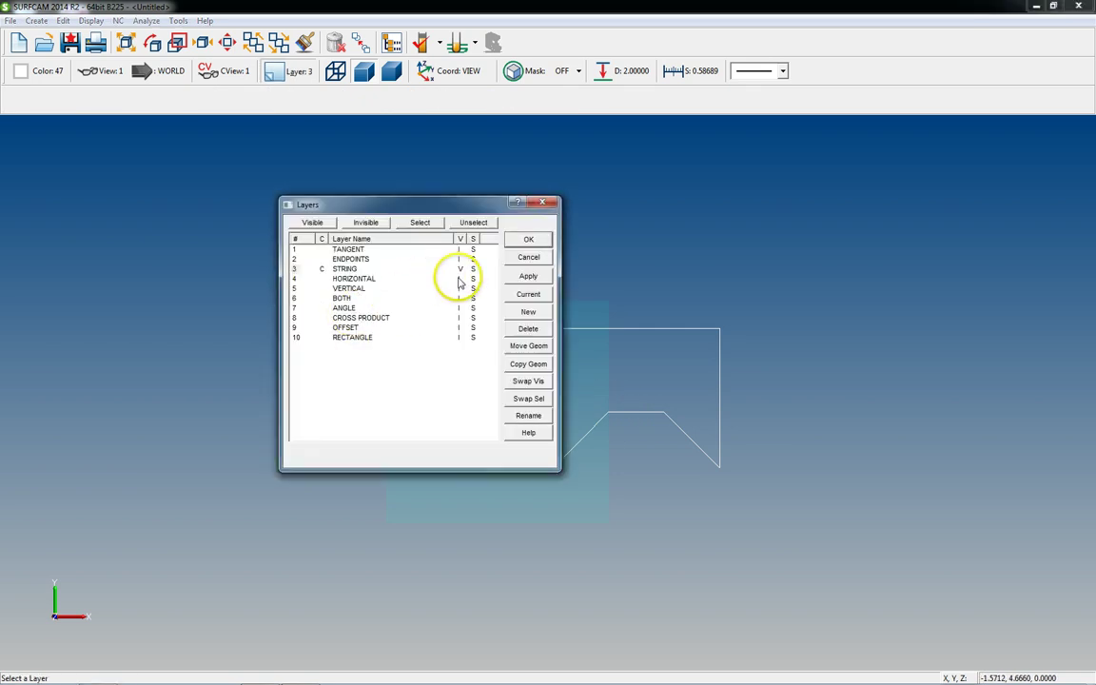
pyautogui.click(469, 270)
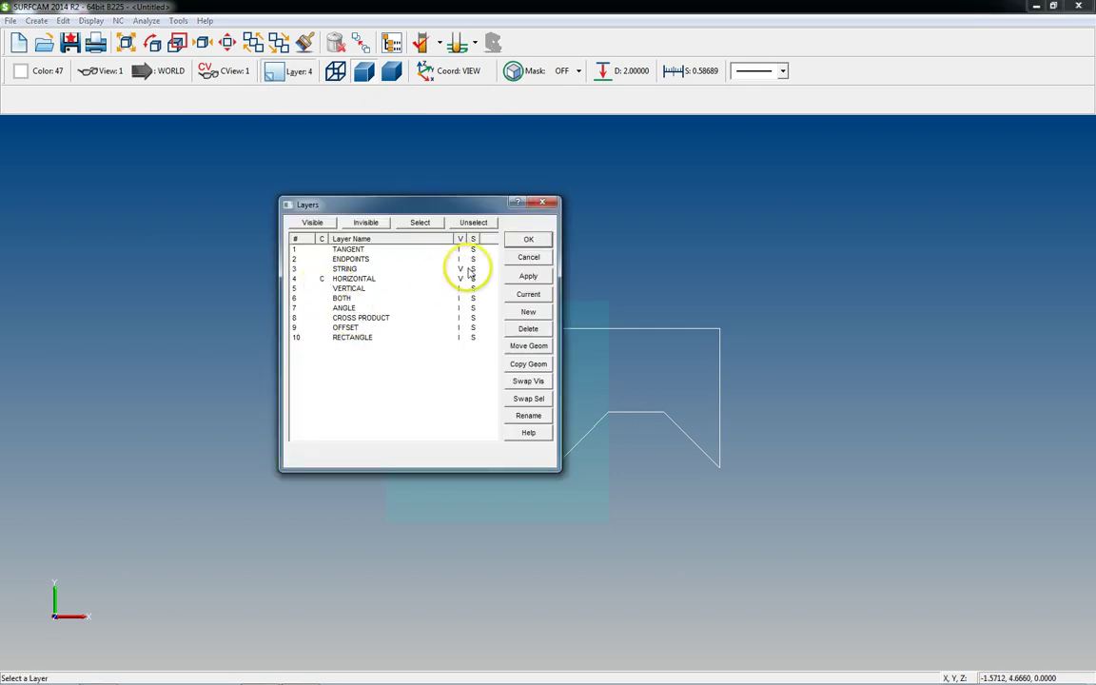
pyautogui.click(529, 239)
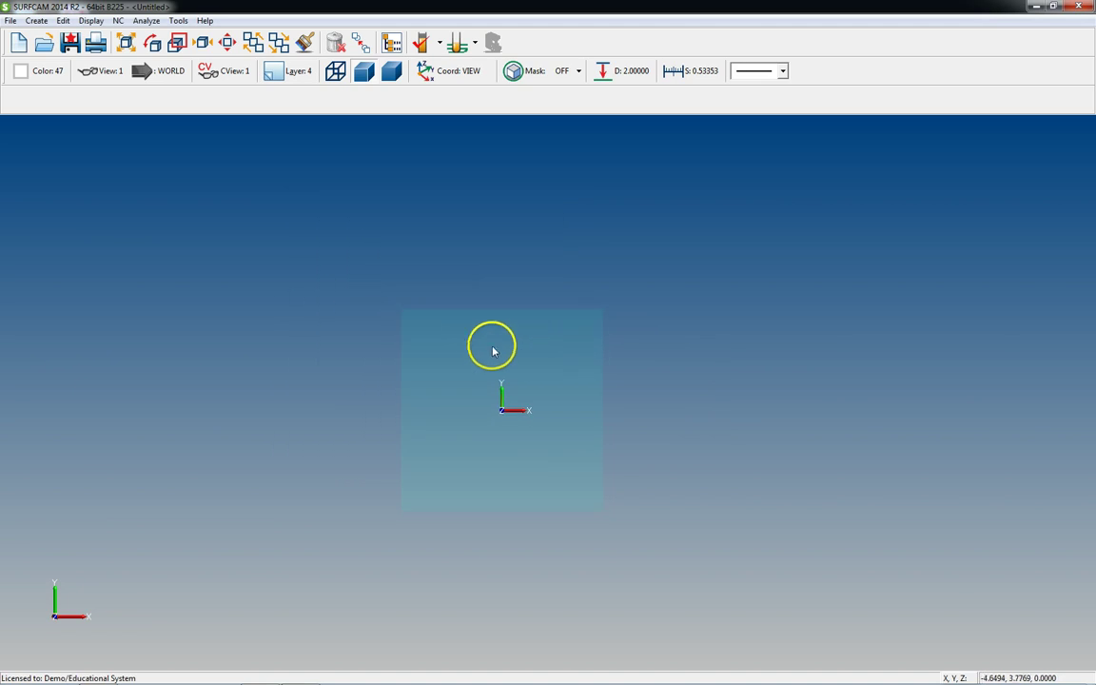
# Create a horizontal line through the origin by entering the coordinates 0, 0, 0.
pyautogui.hotkey('alt', 'c')
pyautogui.press('l')
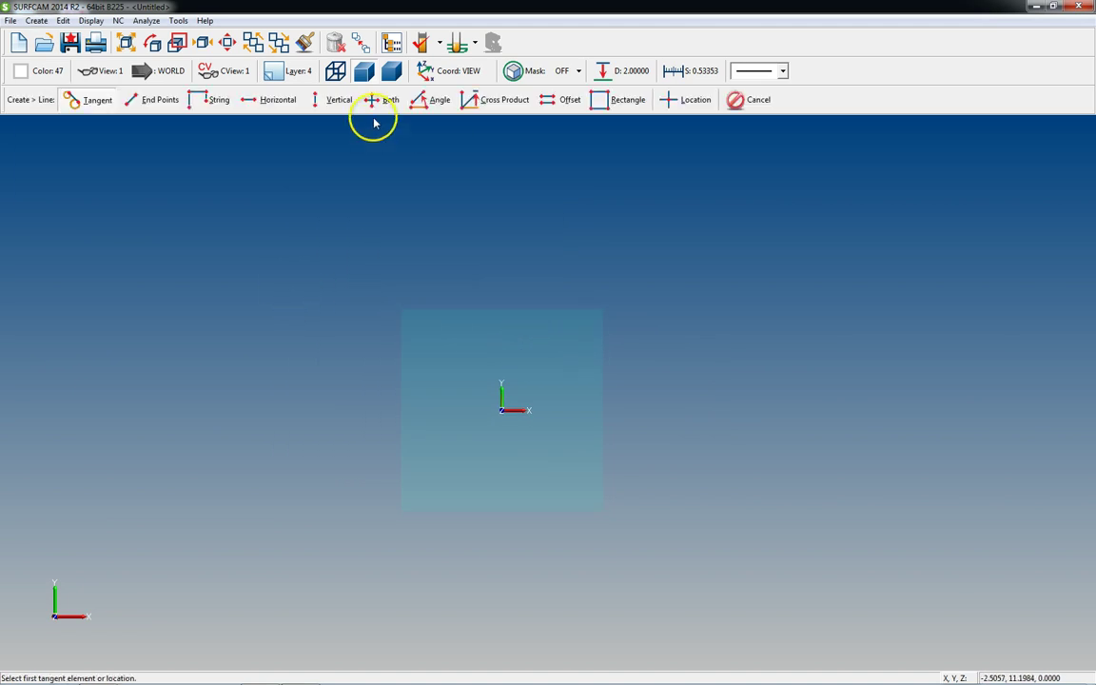
pyautogui.click(271, 100)
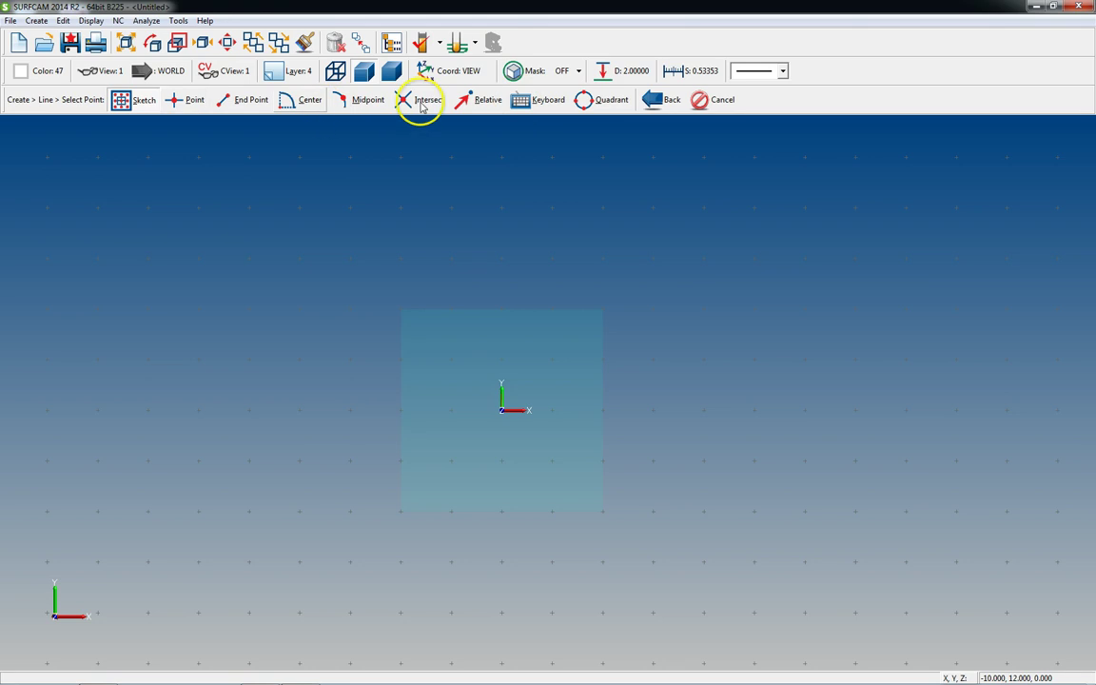
pyautogui.click(539, 101)
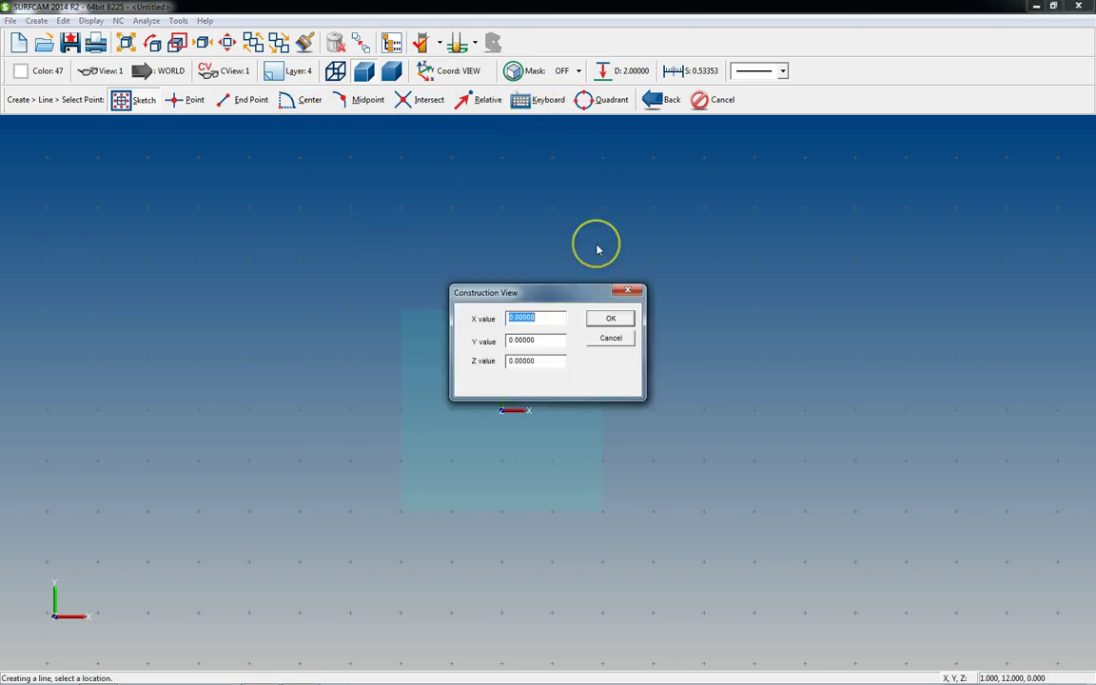
pyautogui.press('Return')
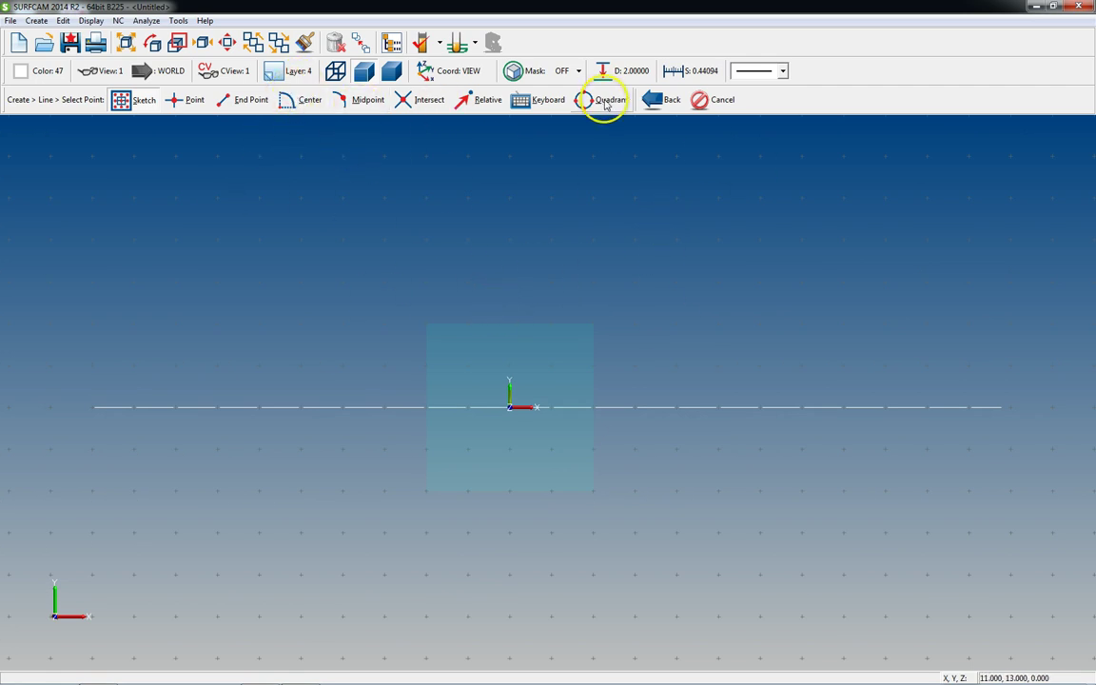
pyautogui.click(484, 105)
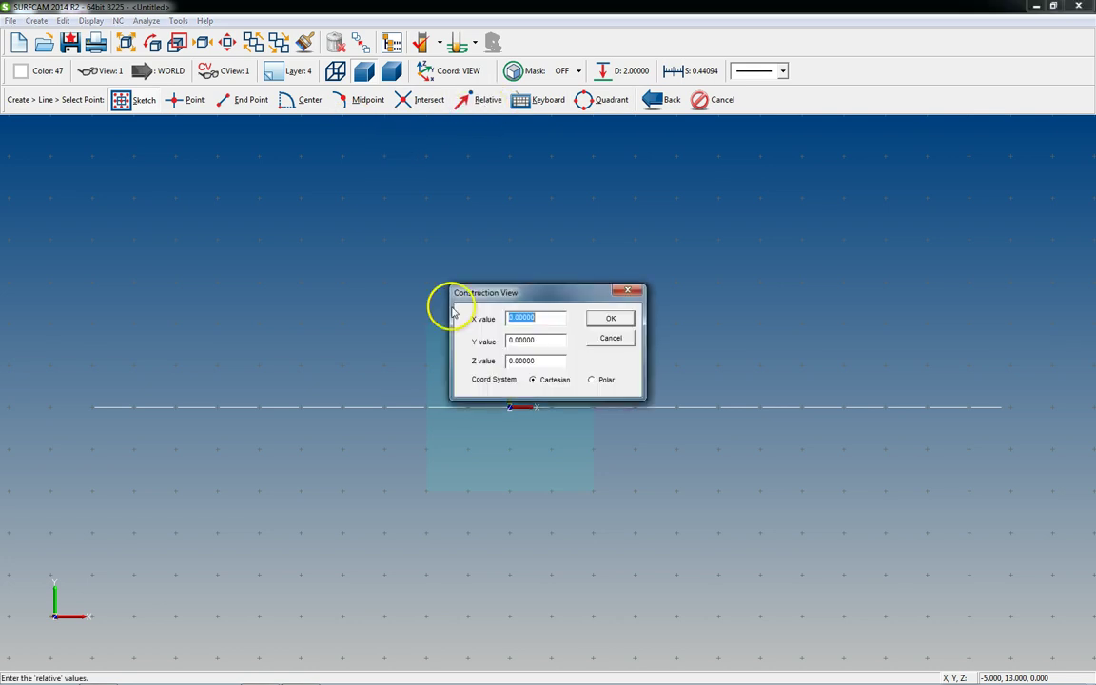
pyautogui.click(609, 322)
pyautogui.press('Escape')
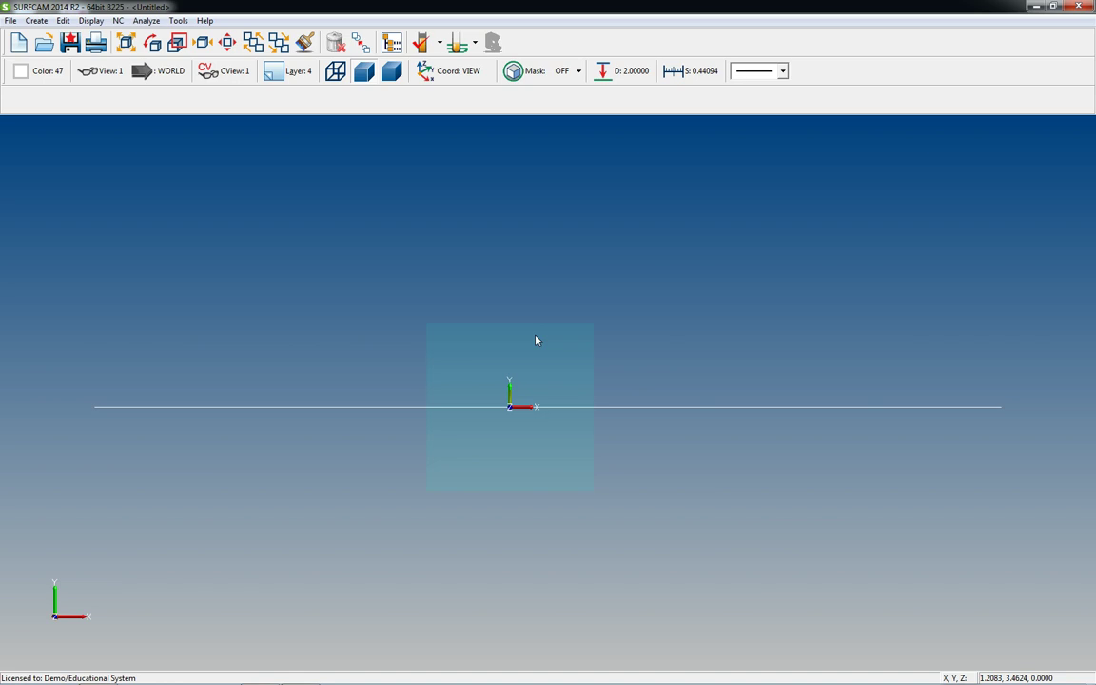
# Create a vertical line through the origin by entering the coordinates 0, 0, 0.
pyautogui.press('l')
pyautogui.click(349, 103)
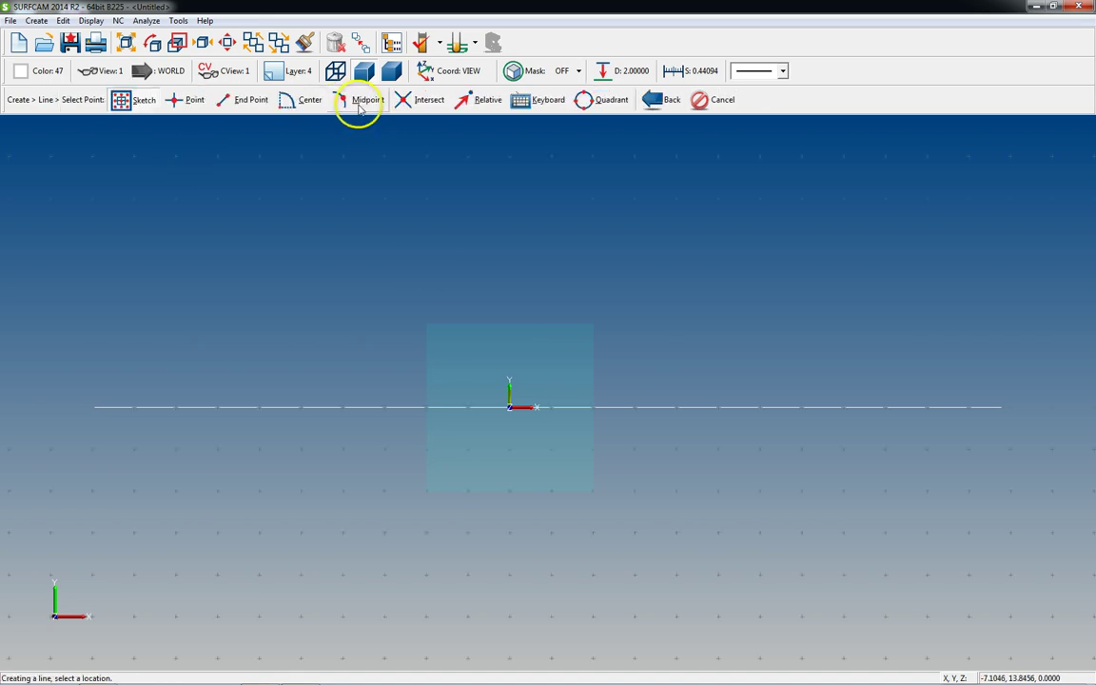
pyautogui.press('k')
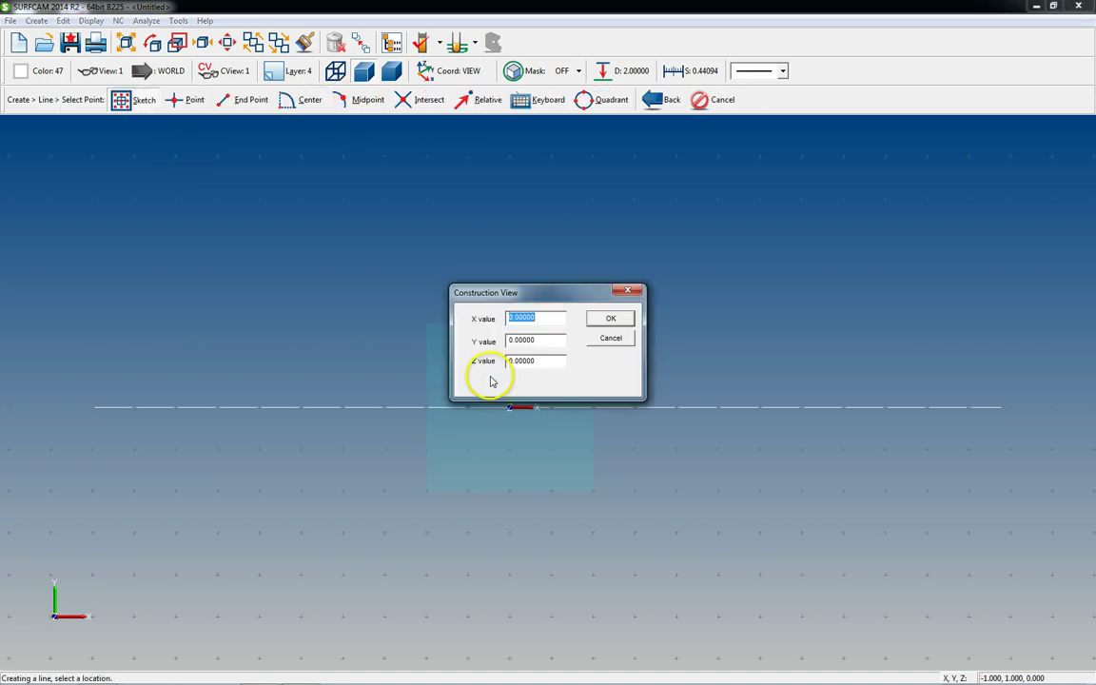
pyautogui.press('Return')
pyautogui.scroll(-5, 514, 398)
pyautogui.moveTo(587, 430)
pyautogui.mouseDown(button='middle')
pyautogui.moveTo(616, 405)
pyautogui.moveTo(590, 433)
pyautogui.mouseUp(button='middle')
pyautogui.press('Escape')
pyautogui.press('1')
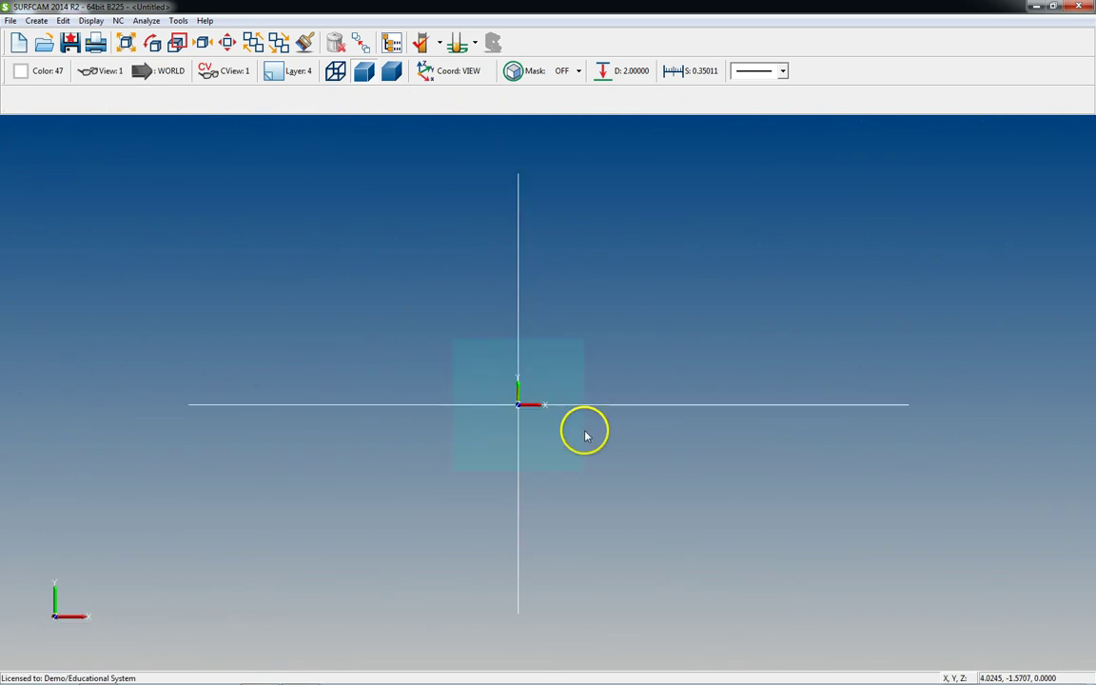
# Make the BOTH layer current and visible, and hide the HORIZONTAL layer.
pyautogui.press('l')
pyautogui.click(460, 299)
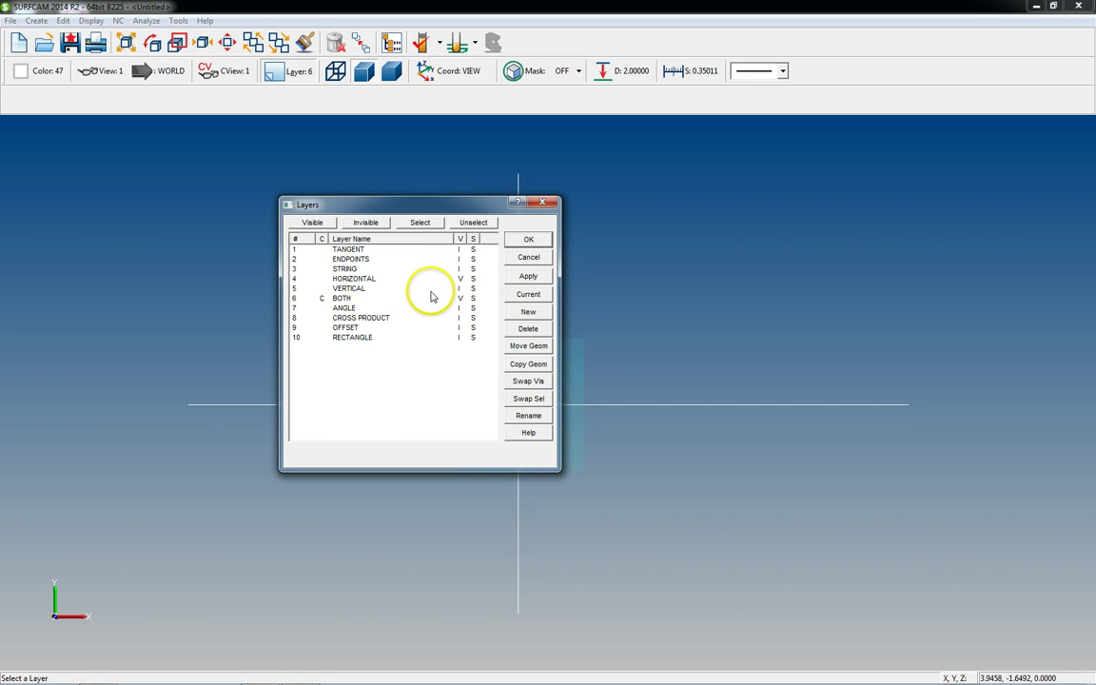
pyautogui.click(524, 244)
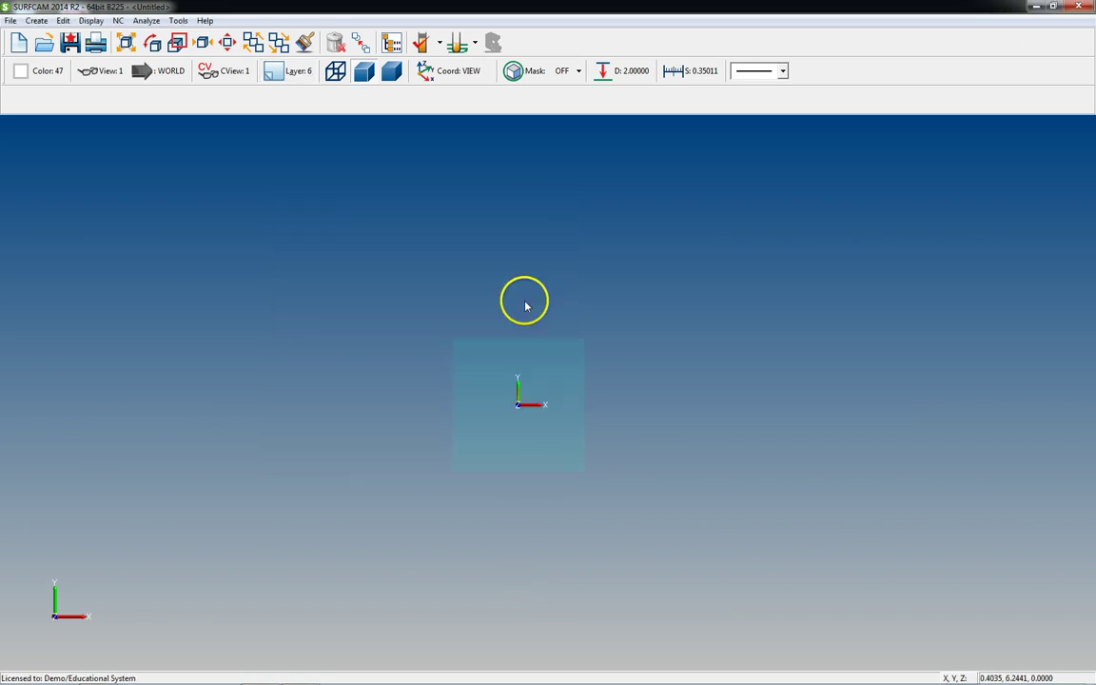
# Create a horizontal and a vertical line together through the origin, entering the coordinates 0, 0, 0, and inspect them.
pyautogui.press('l')
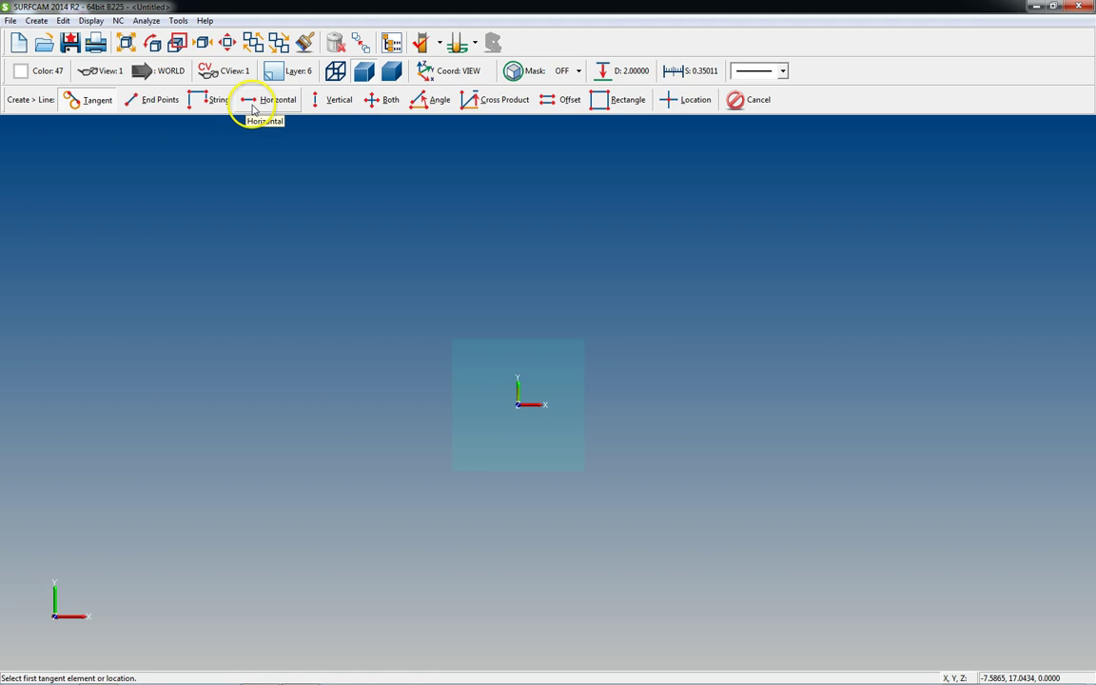
pyautogui.click(385, 101)
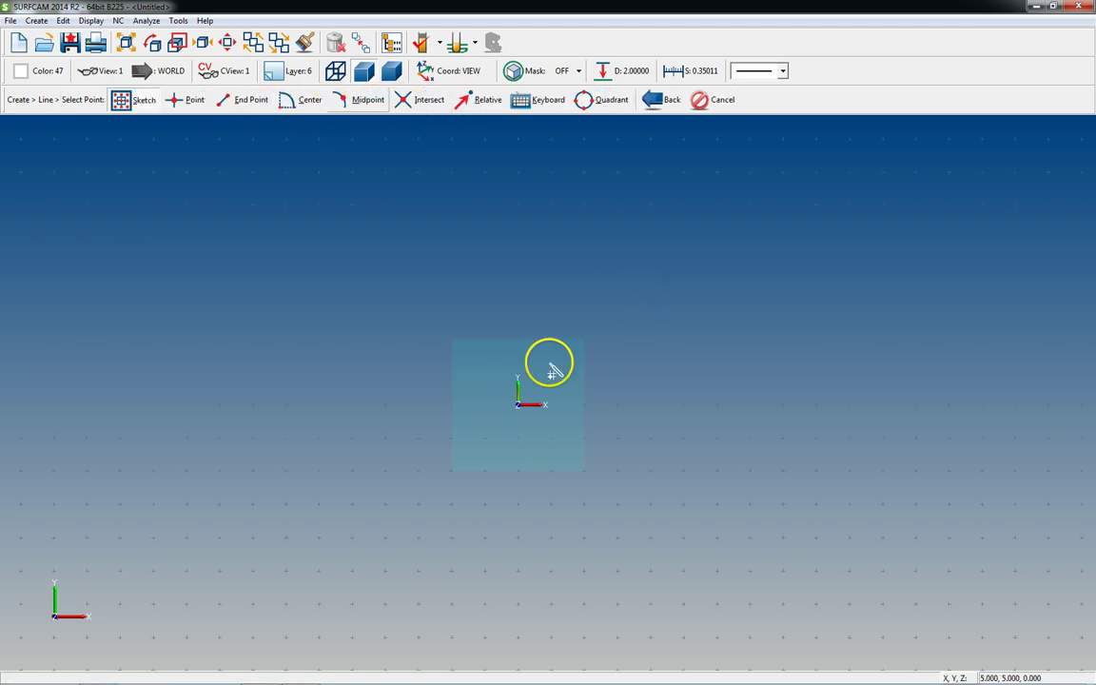
pyautogui.click(542, 102)
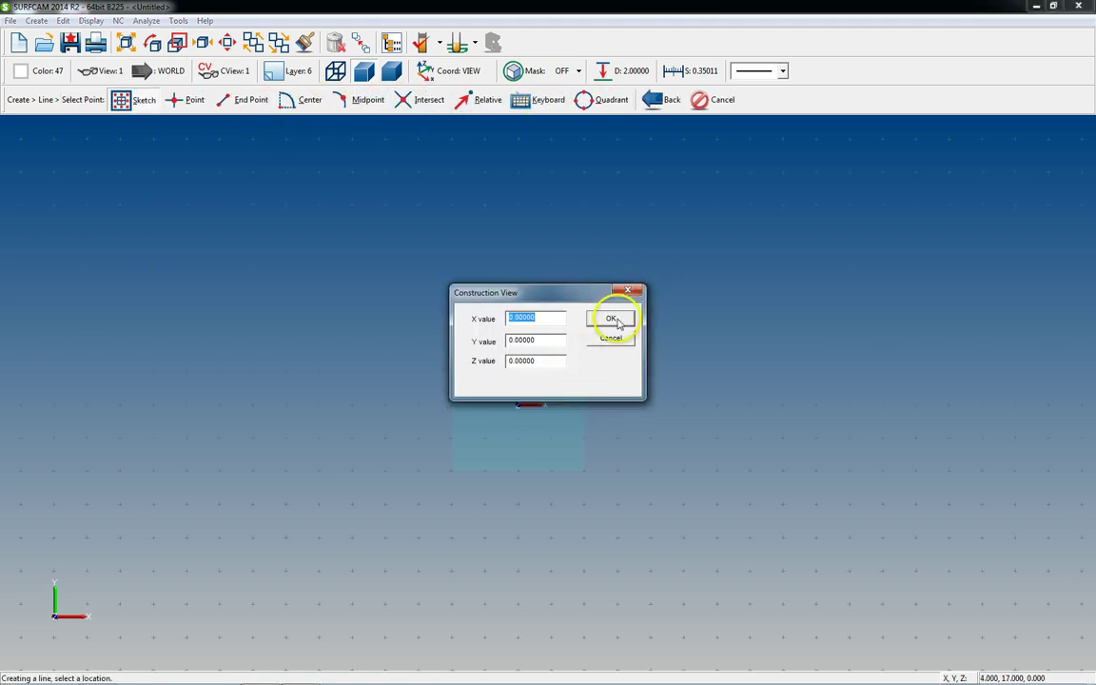
pyautogui.click(618, 321)
pyautogui.scroll(-6, 604, 480)
pyautogui.moveTo(596, 472); pyautogui.dragTo(548, 451, button='middle')
pyautogui.moveTo(572, 437); pyautogui.dragTo(585, 455)
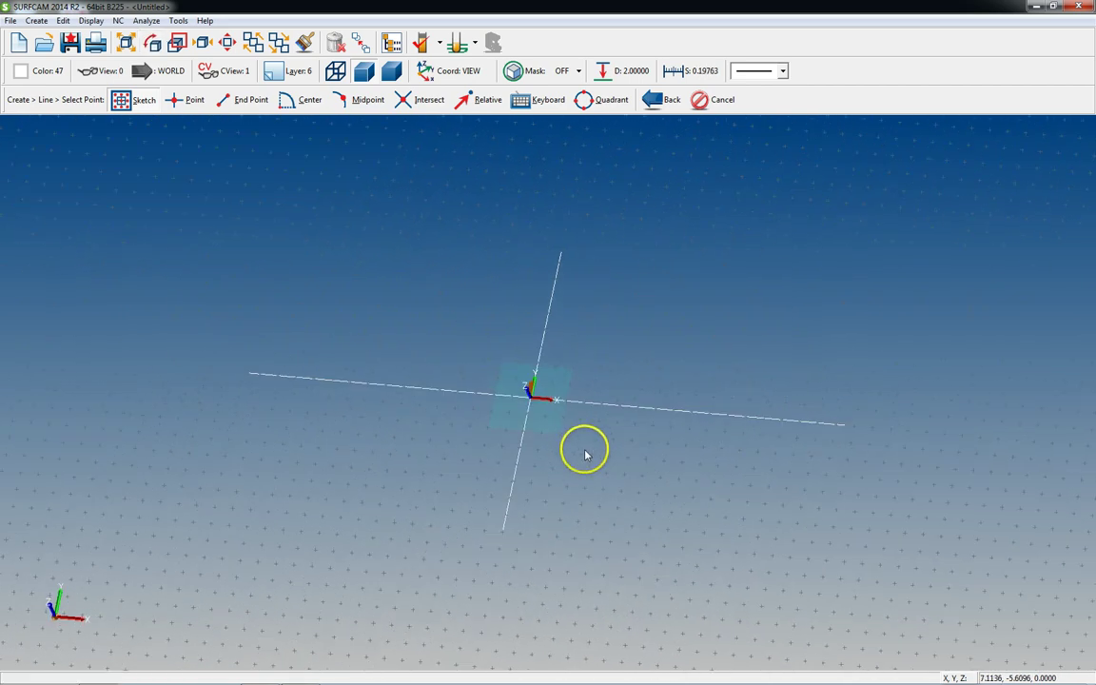
pyautogui.press('1')
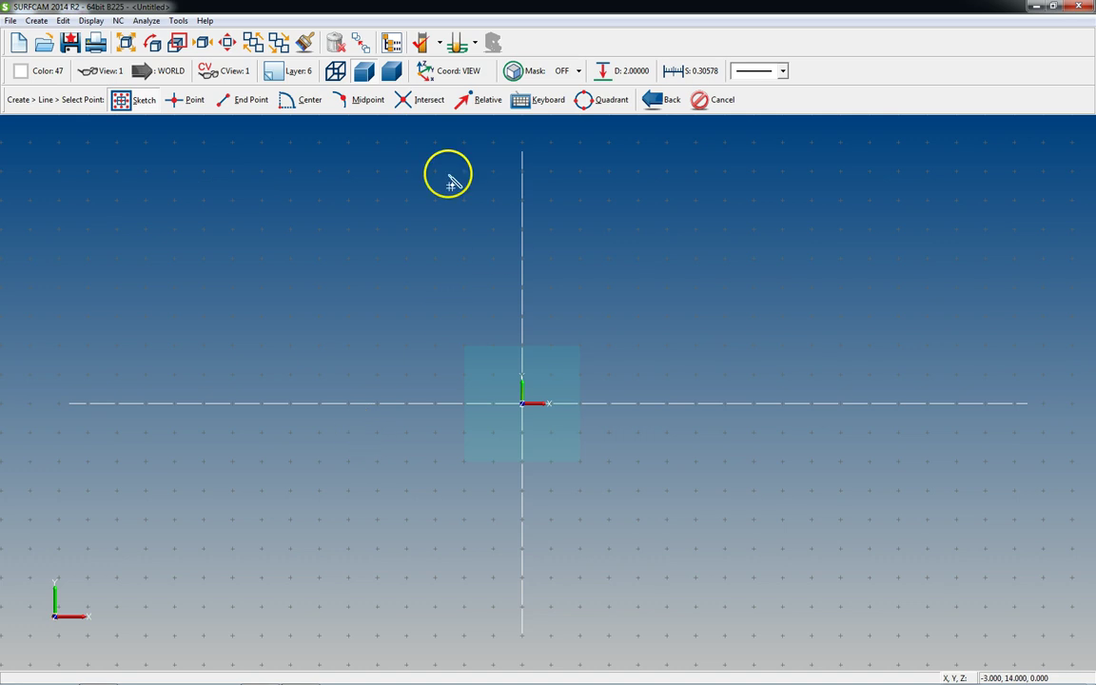
# Create black horizontal-and-vertical line pairs through the horizontal line's left end point, the vertical line's upper end point and the horizontal line's right end point.
pyautogui.click(30, 71)
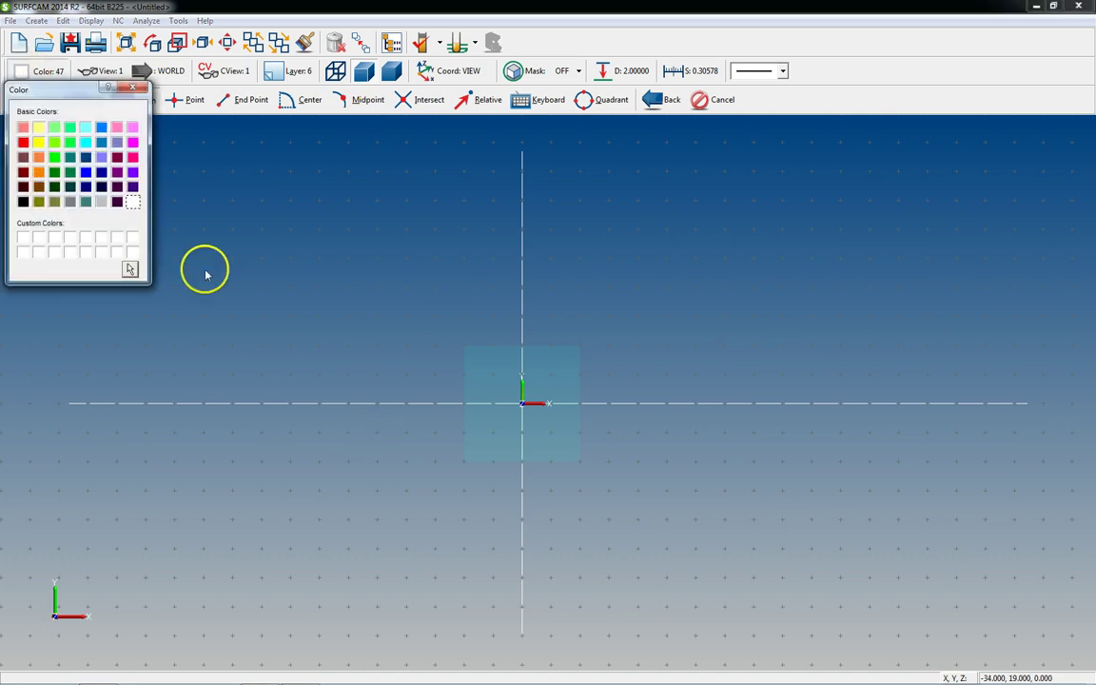
pyautogui.click(22, 203)
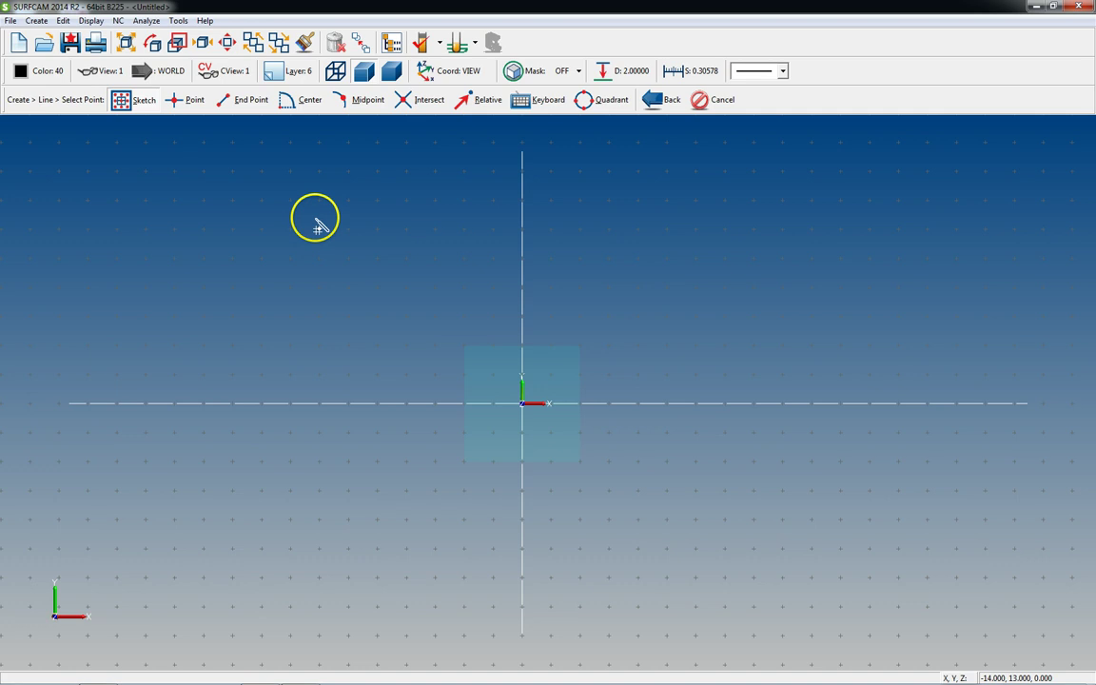
pyautogui.click(357, 100)
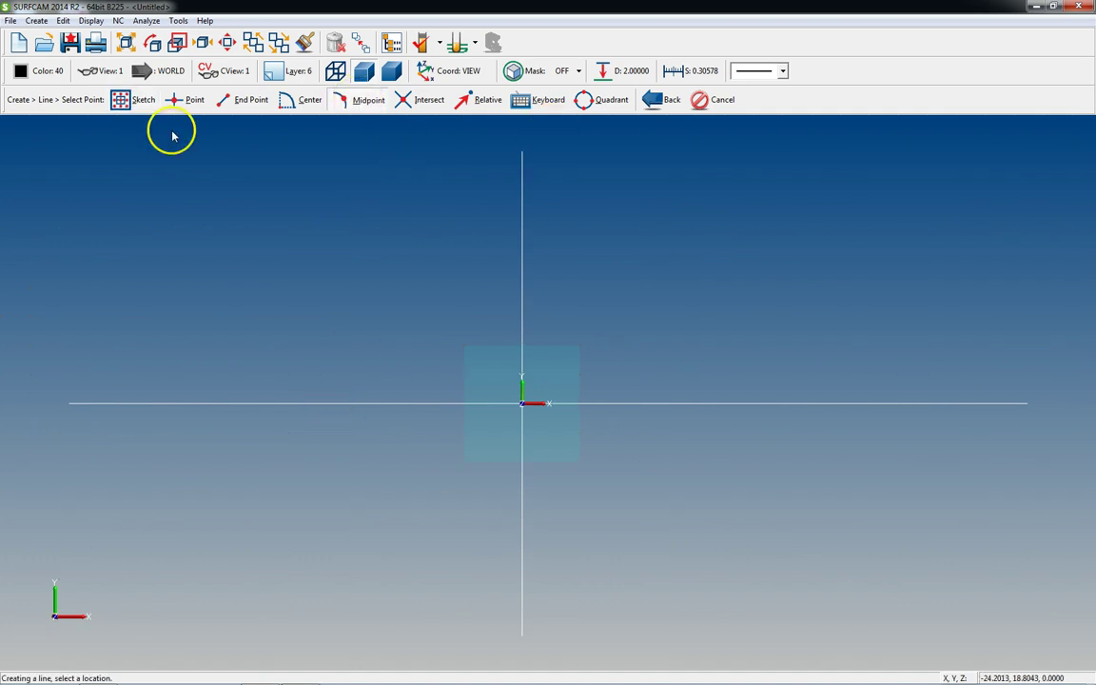
pyautogui.click(238, 101)
pyautogui.click(70, 405)
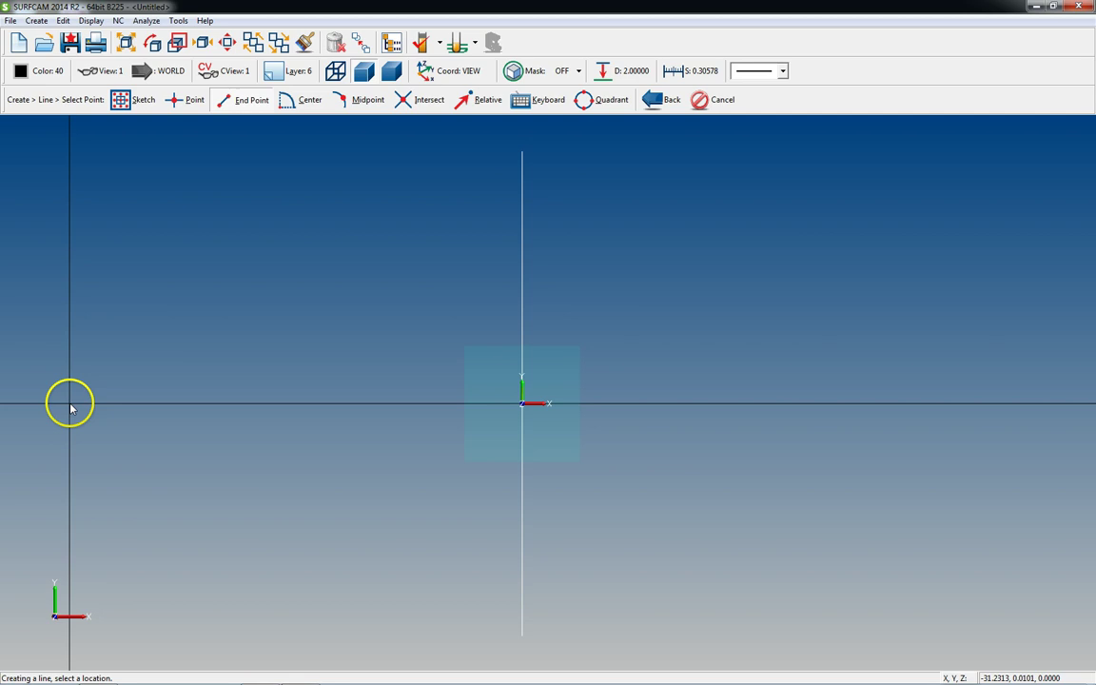
pyautogui.scroll(-6, 246, 532)
pyautogui.click(533, 255)
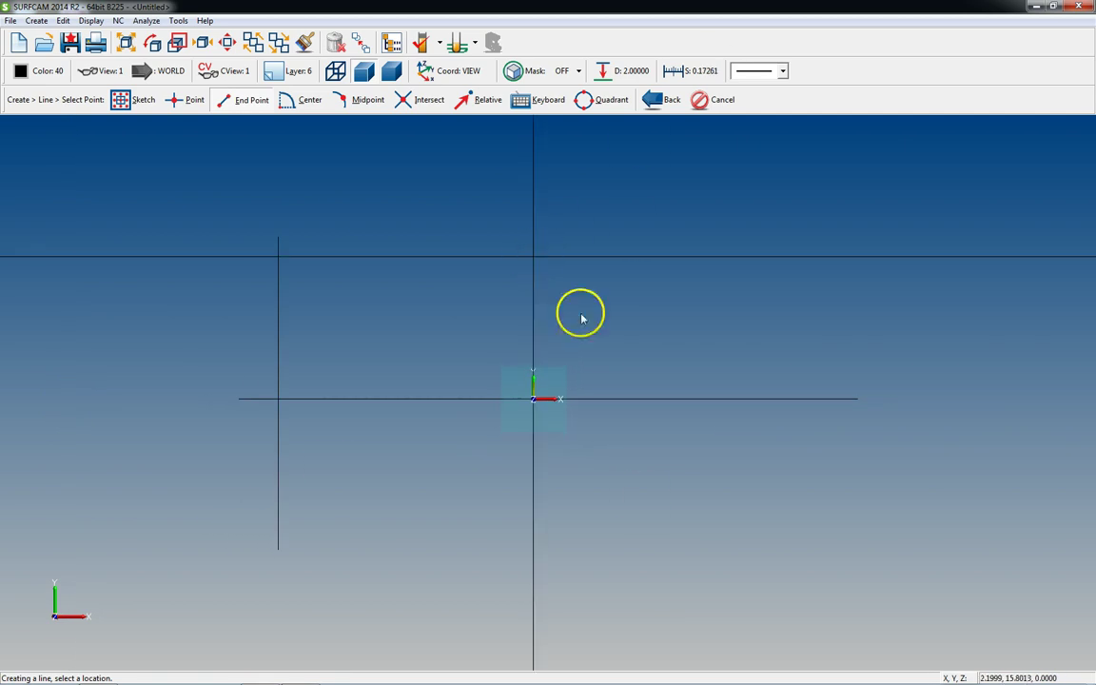
pyautogui.click(857, 402)
pyautogui.scroll(-3, 570, 445)
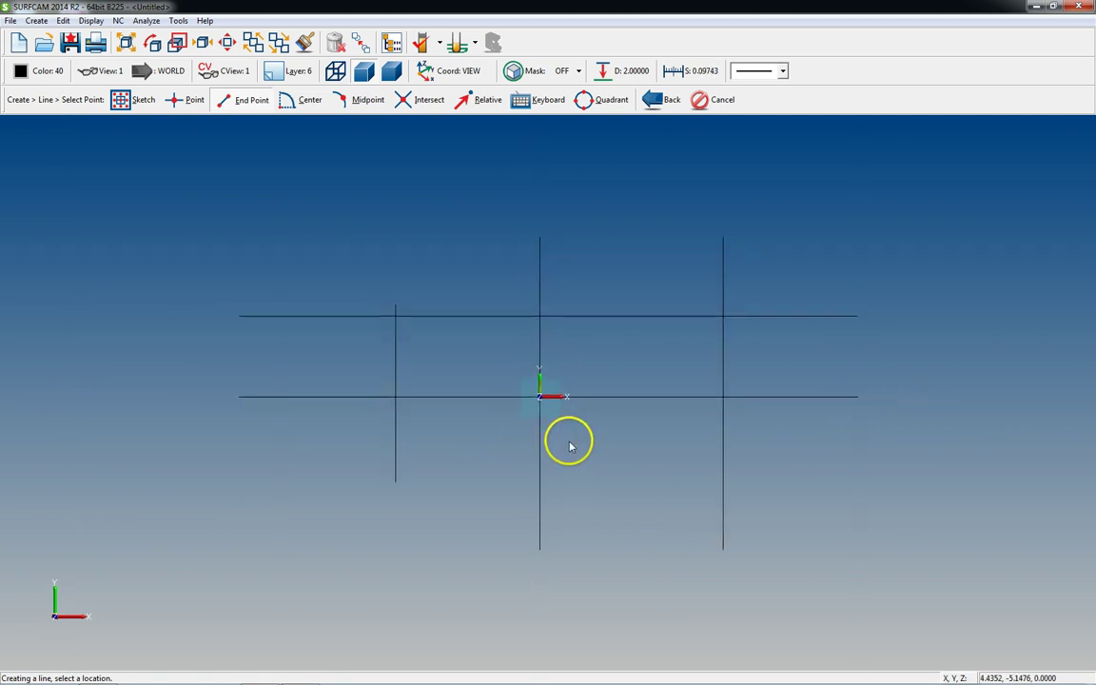
pyautogui.scroll(1, 522, 314)
pyautogui.scroll(1, 513, 312)
pyautogui.press('Escape')
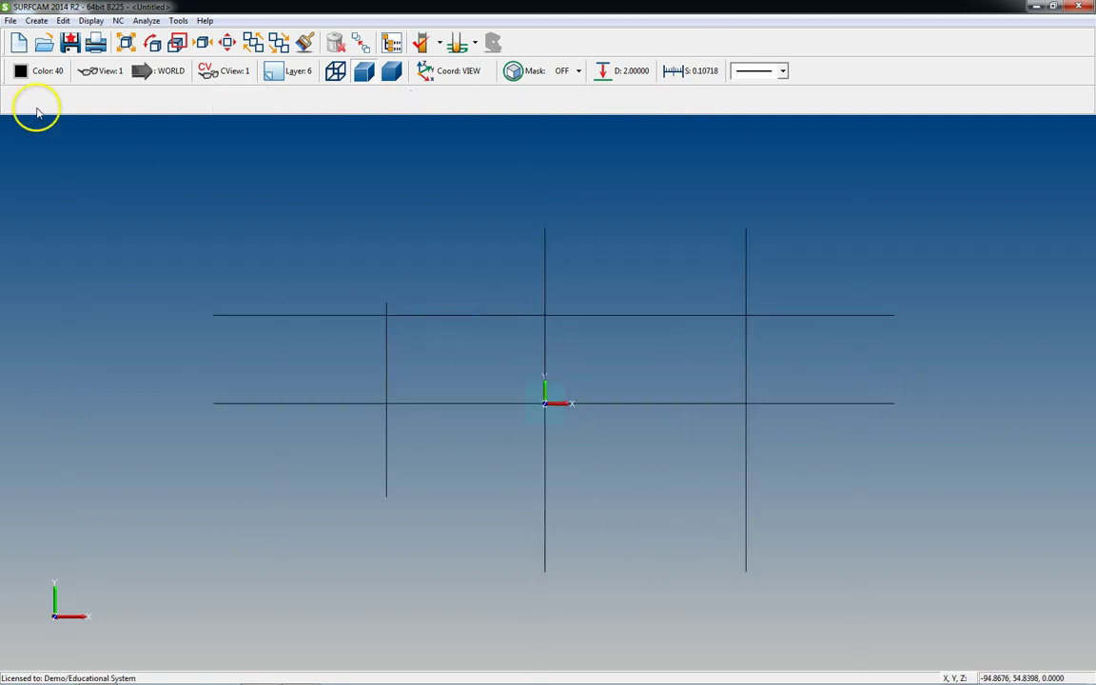
# Set the drawing color back to white and switch the current, visible layer to ANGLE, hiding BOTH.
pyautogui.click(21, 71)
pyautogui.doubleClick(130, 199)
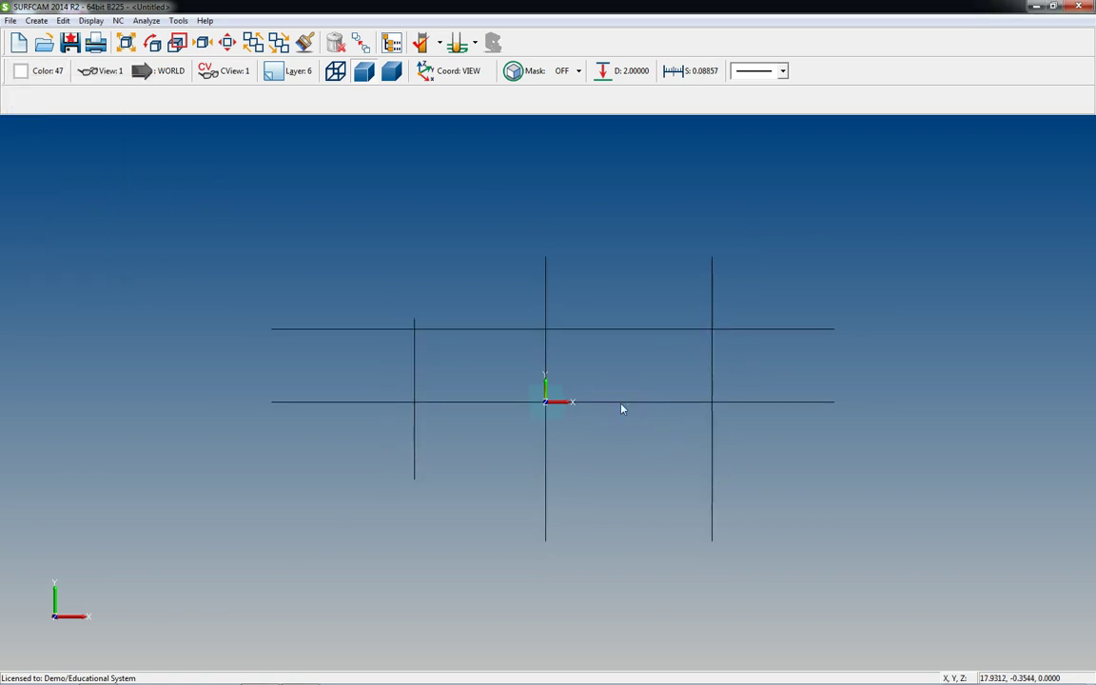
pyautogui.hotkey('ctrl', 'l')
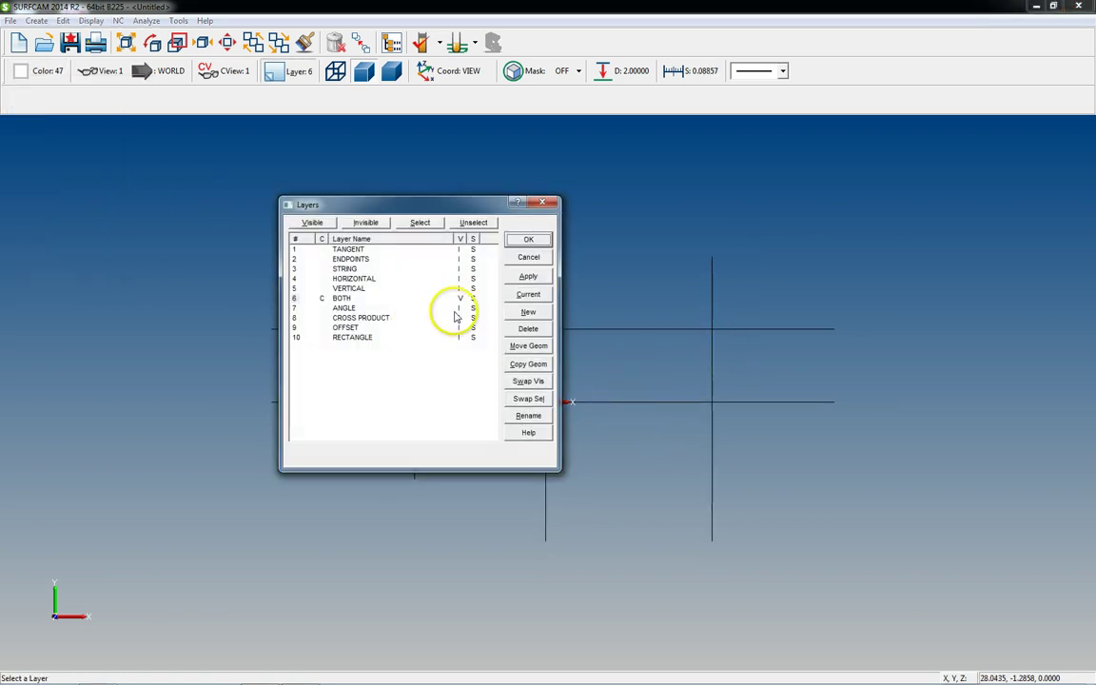
pyautogui.click(457, 309)
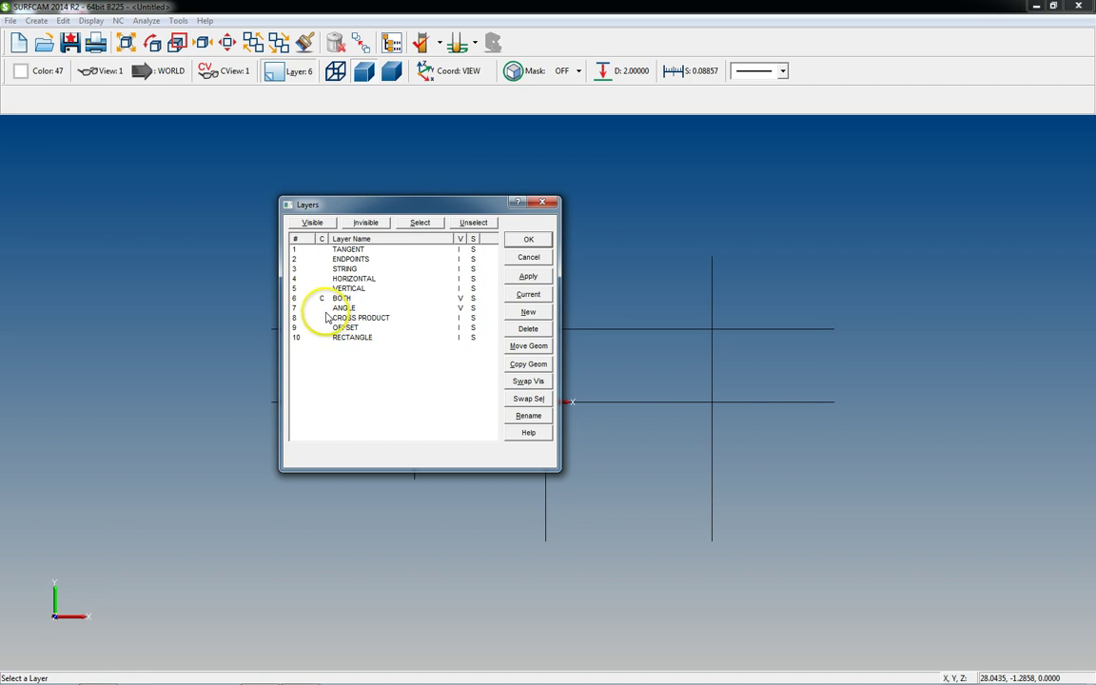
pyautogui.click(528, 294)
pyautogui.click(461, 298)
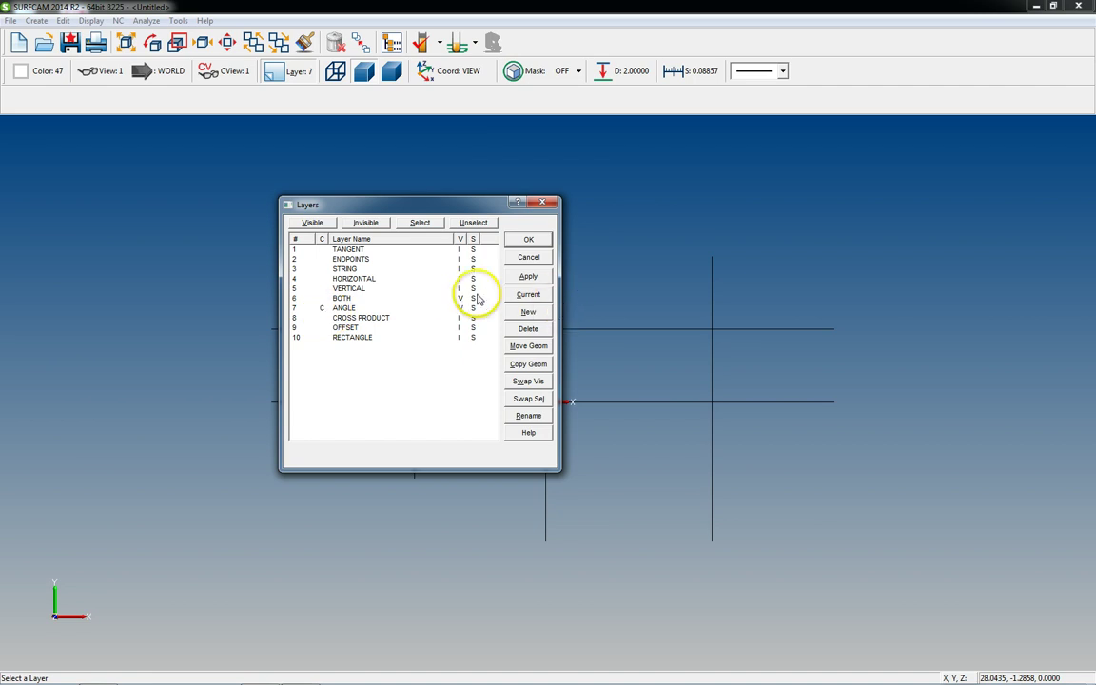
pyautogui.click(525, 242)
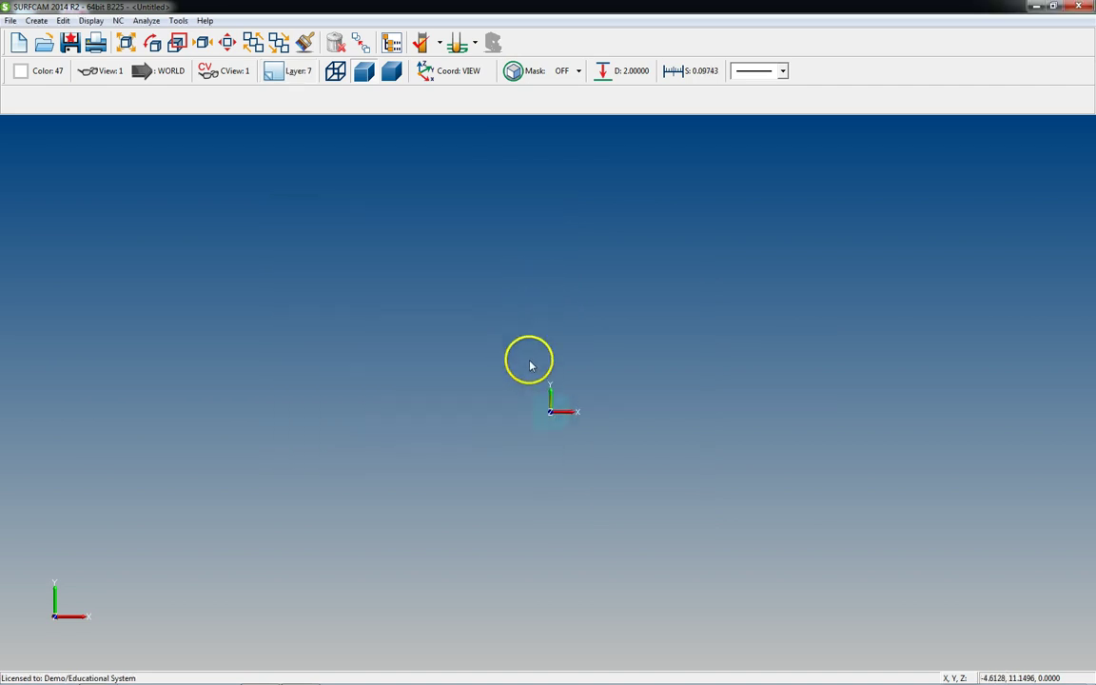
# Create a line at a 45° angle with length 3 from the origin, using the coordinates 0, 0, 0.
pyautogui.hotkey('alt', 'c')
pyautogui.press('l')
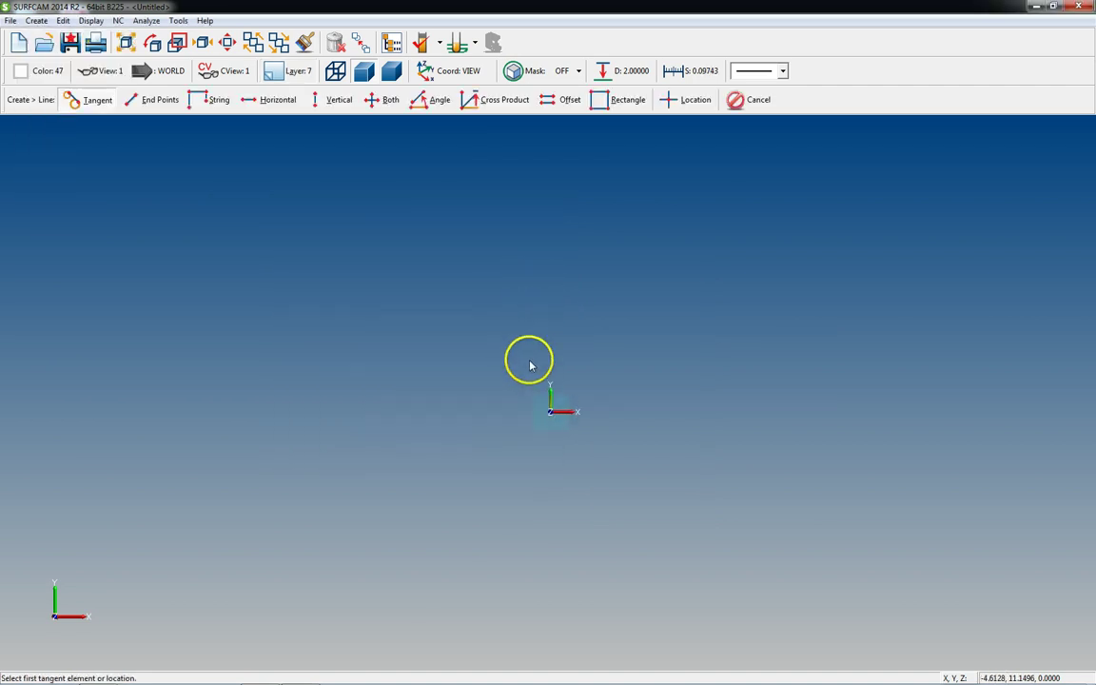
pyautogui.click(430, 103)
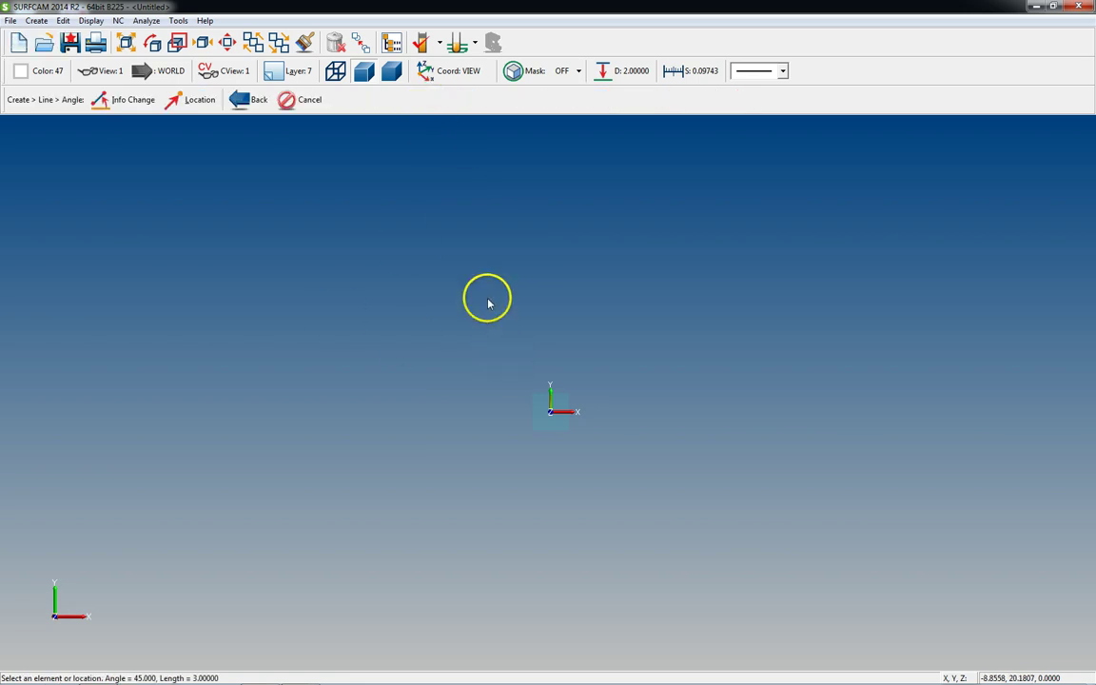
pyautogui.click(128, 99)
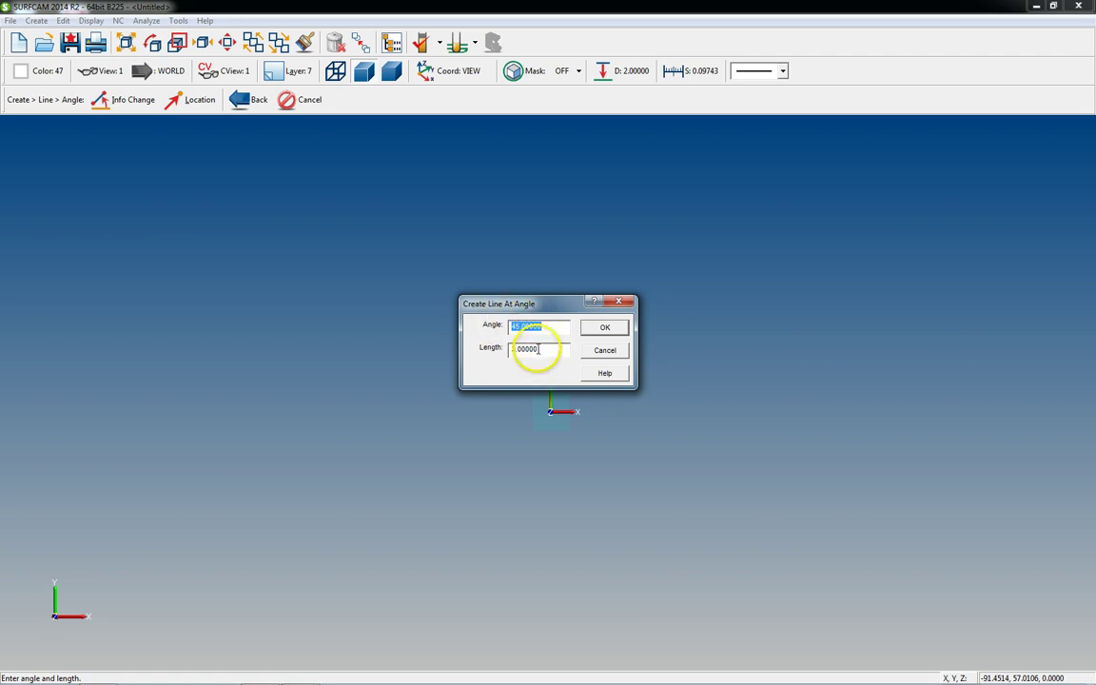
pyautogui.click(603, 328)
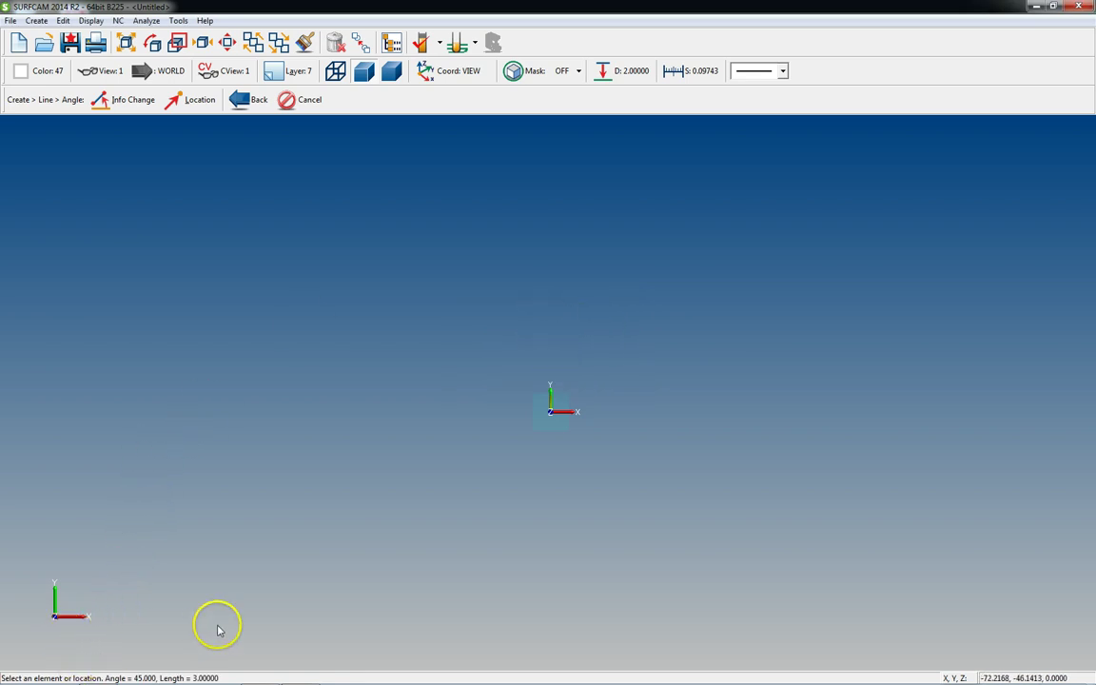
pyautogui.scroll(3, 556, 411)
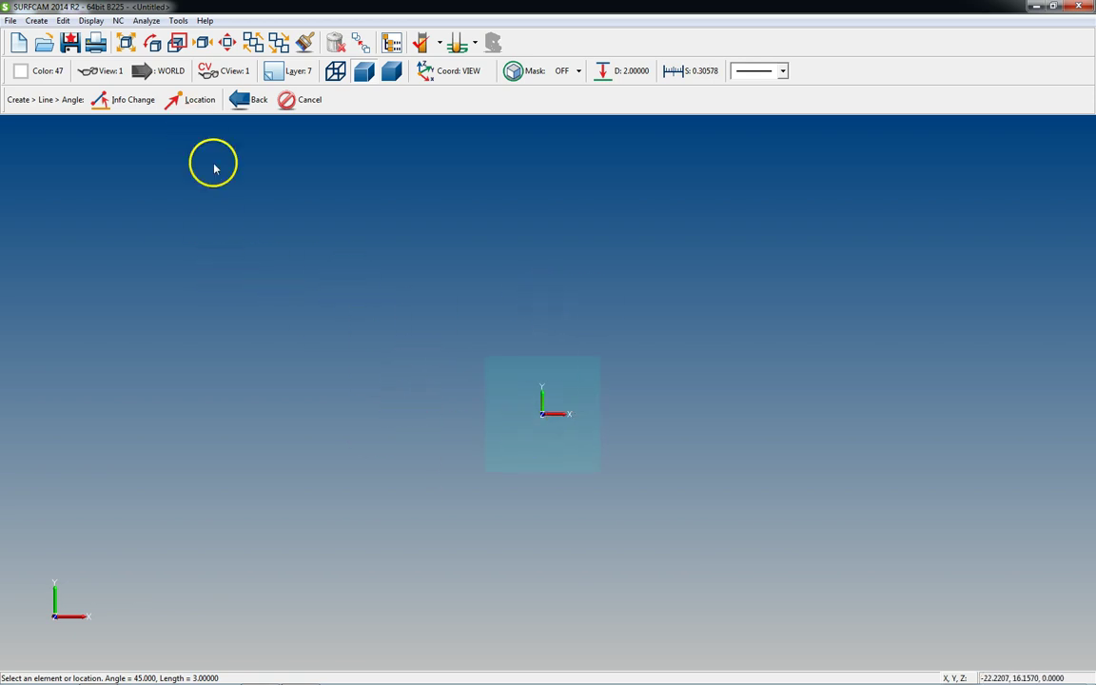
pyautogui.click(191, 99)
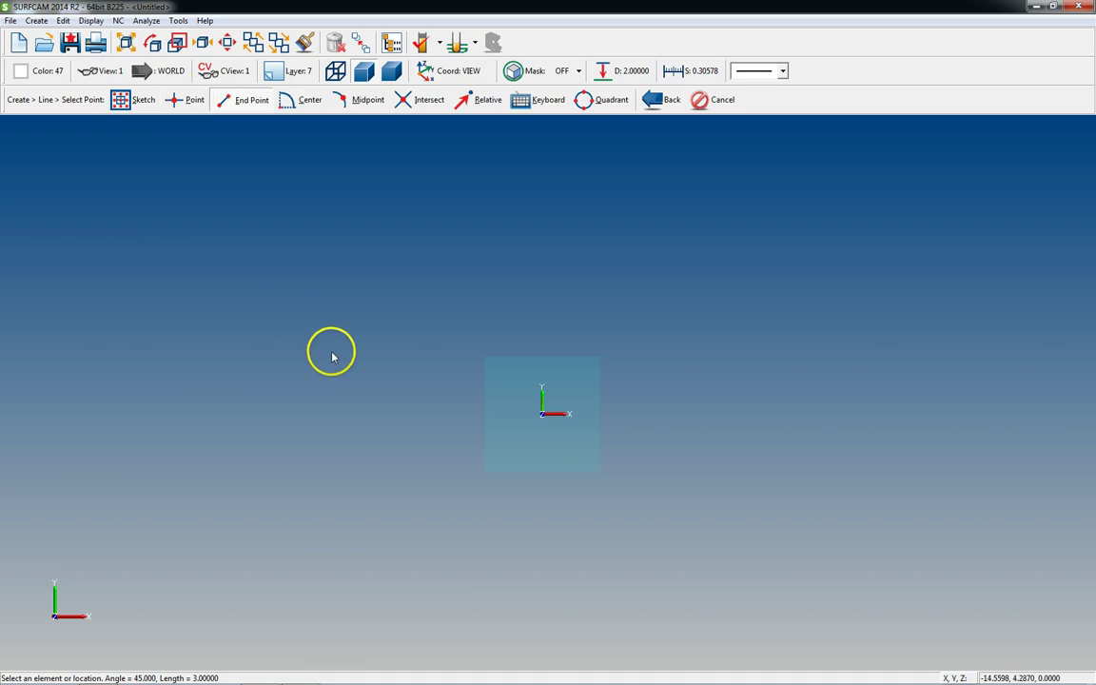
pyautogui.click(547, 100)
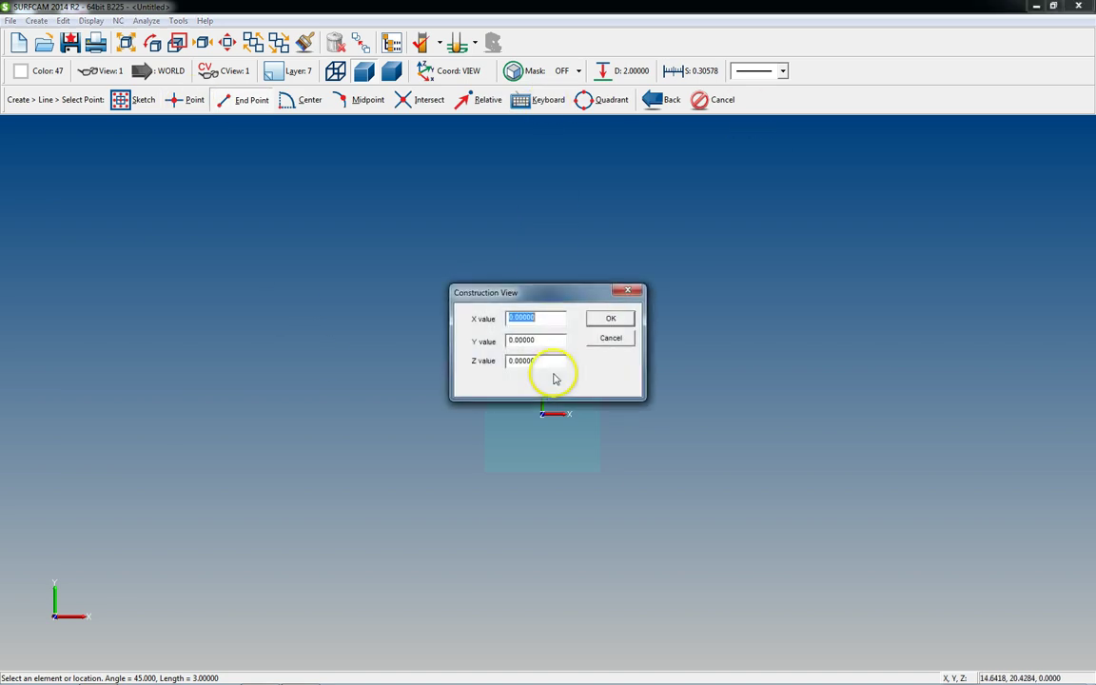
pyautogui.click(611, 319)
pyautogui.scroll(5, 557, 409)
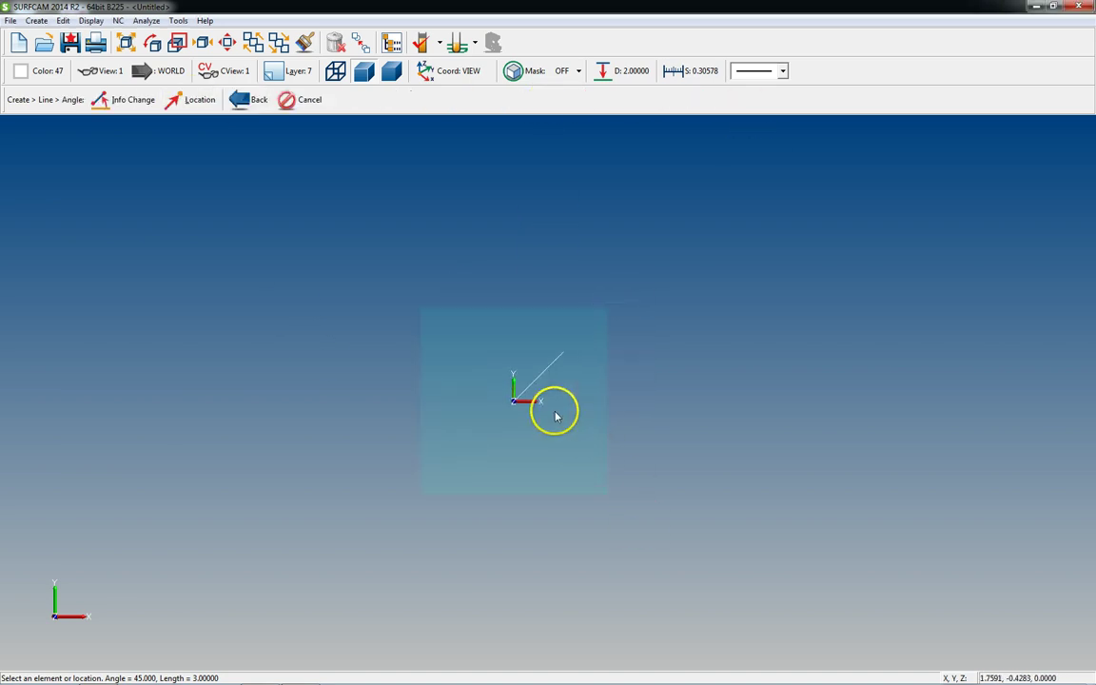
pyautogui.scroll(6, 597, 403)
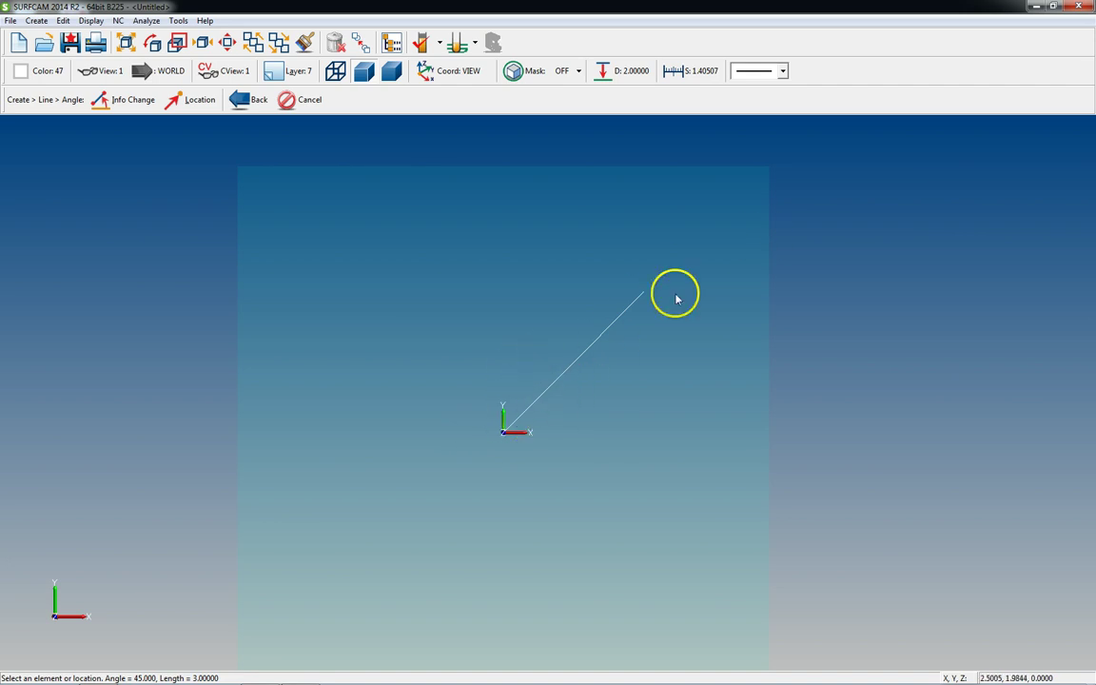
pyautogui.press('Escape')
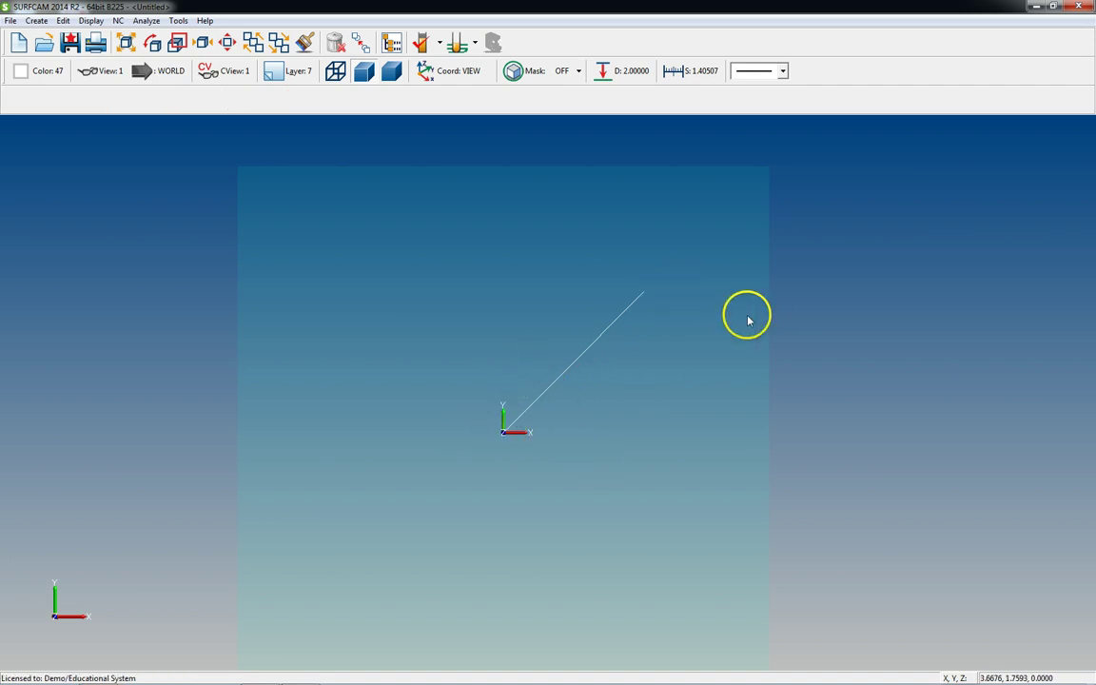
# Measure the distance between the two end points of the angled line.
pyautogui.press('a')
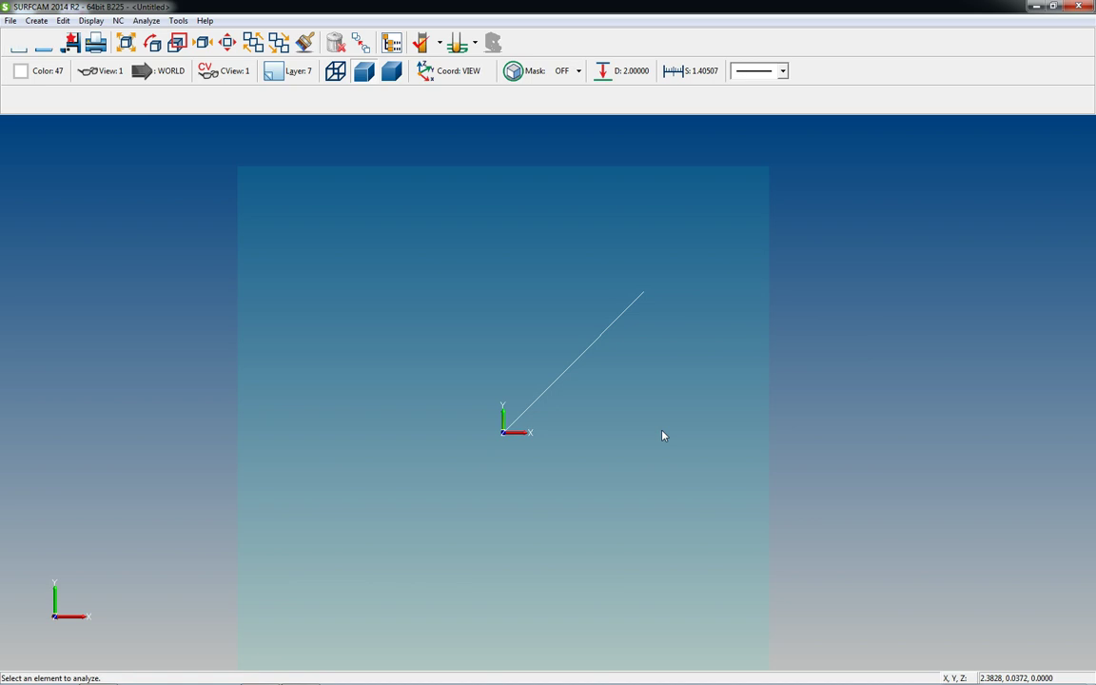
pyautogui.press('d')
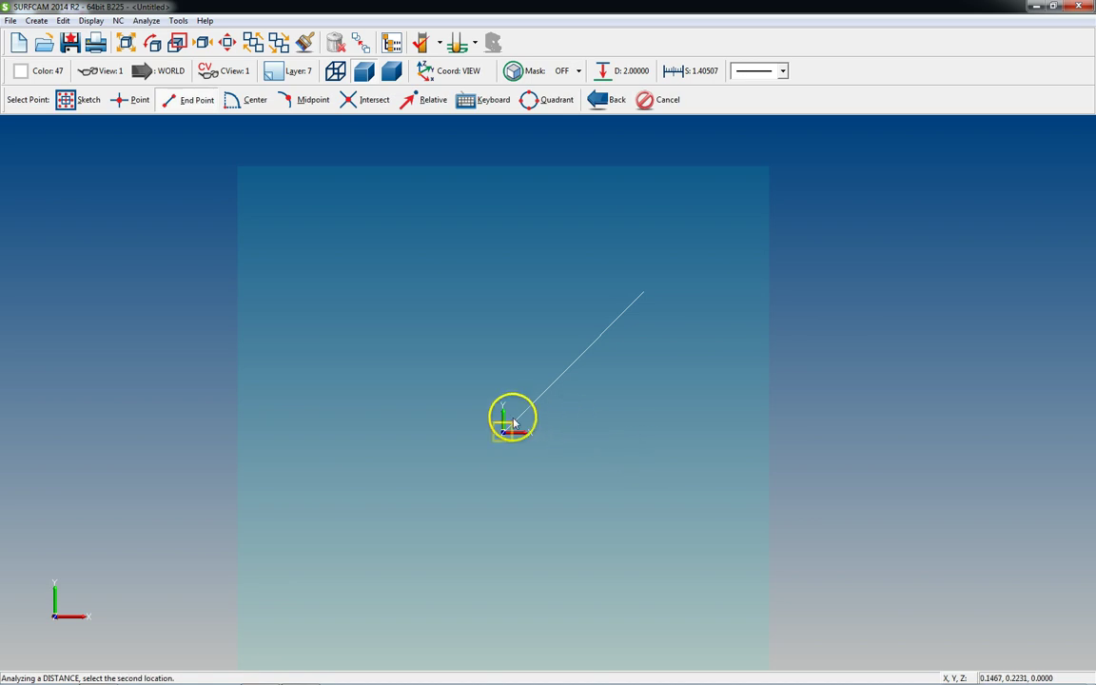
pyautogui.click(643, 296)
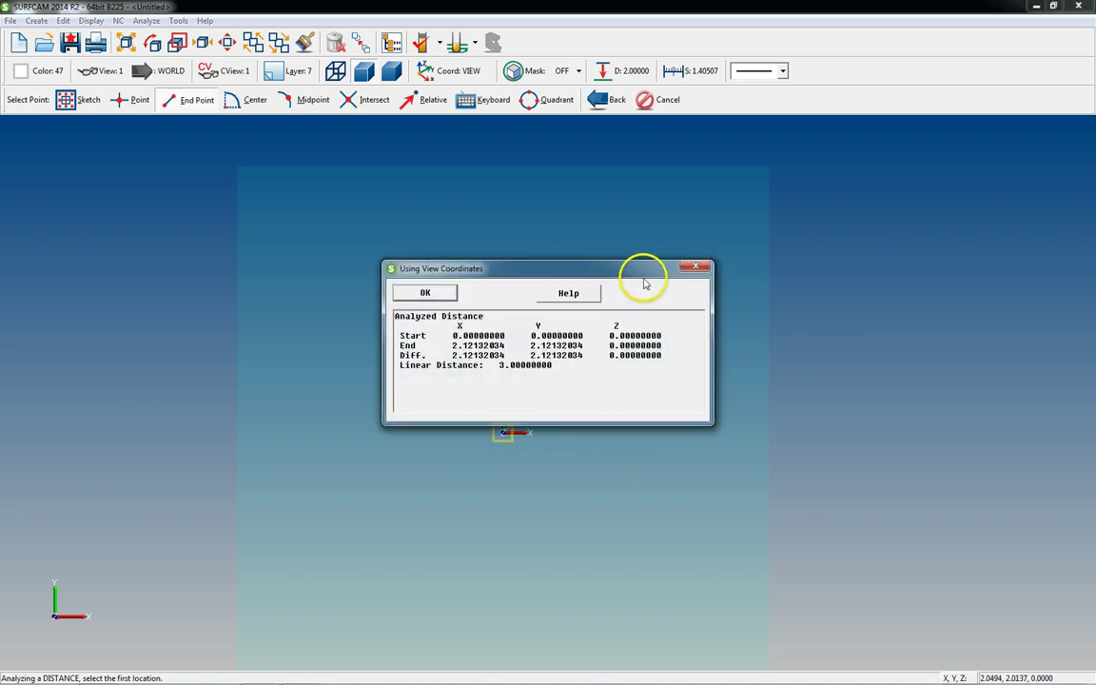
pyautogui.moveTo(641, 273); pyautogui.dragTo(571, 181)
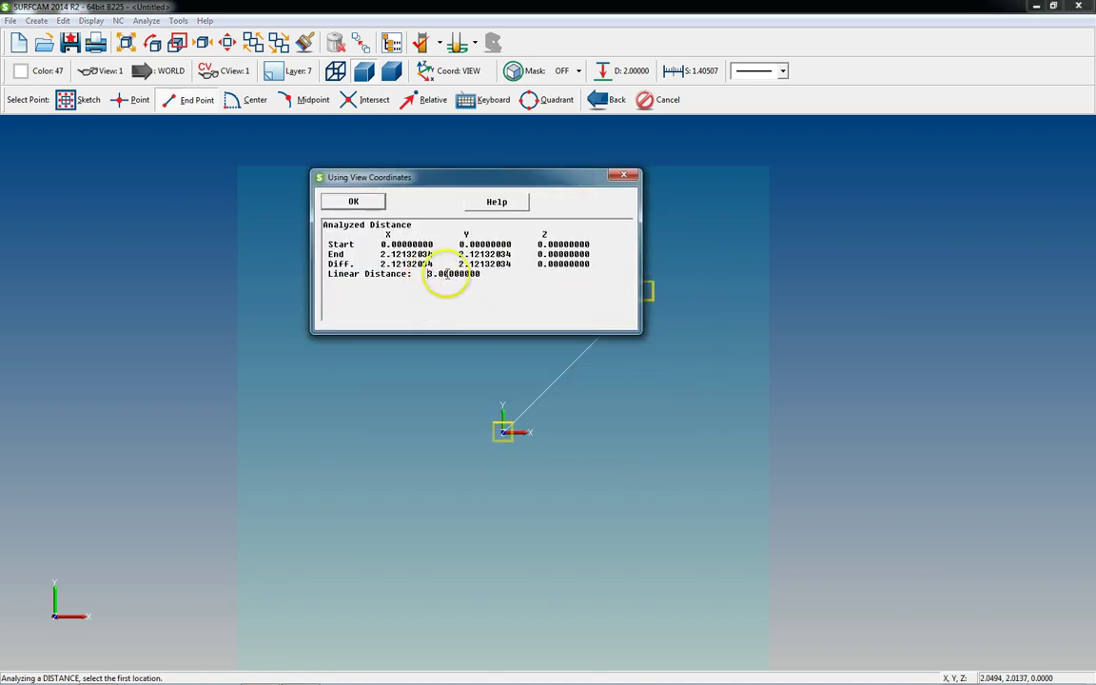
pyautogui.doubleClick(446, 274)
pyautogui.press('Escape')
pyautogui.press('Escape')
# Create a second line at a -45° angle with length 3 from the coordinates 0, 0, 0.
pyautogui.scroll(-1, 541, 381)
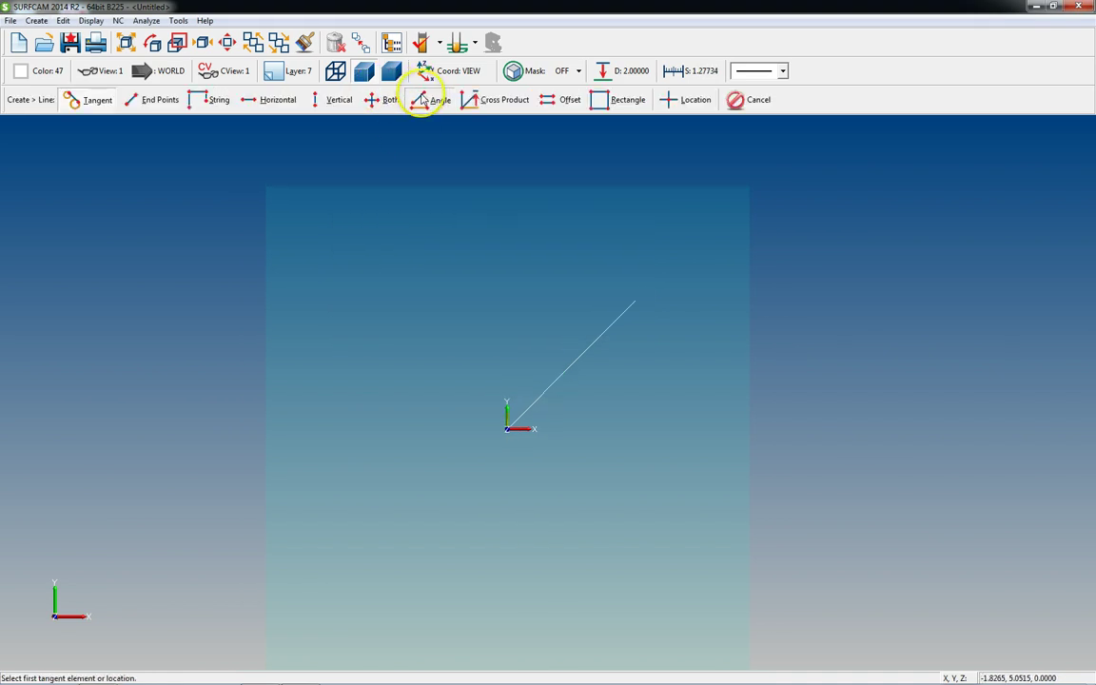
pyautogui.click(418, 99)
pyautogui.click(98, 100)
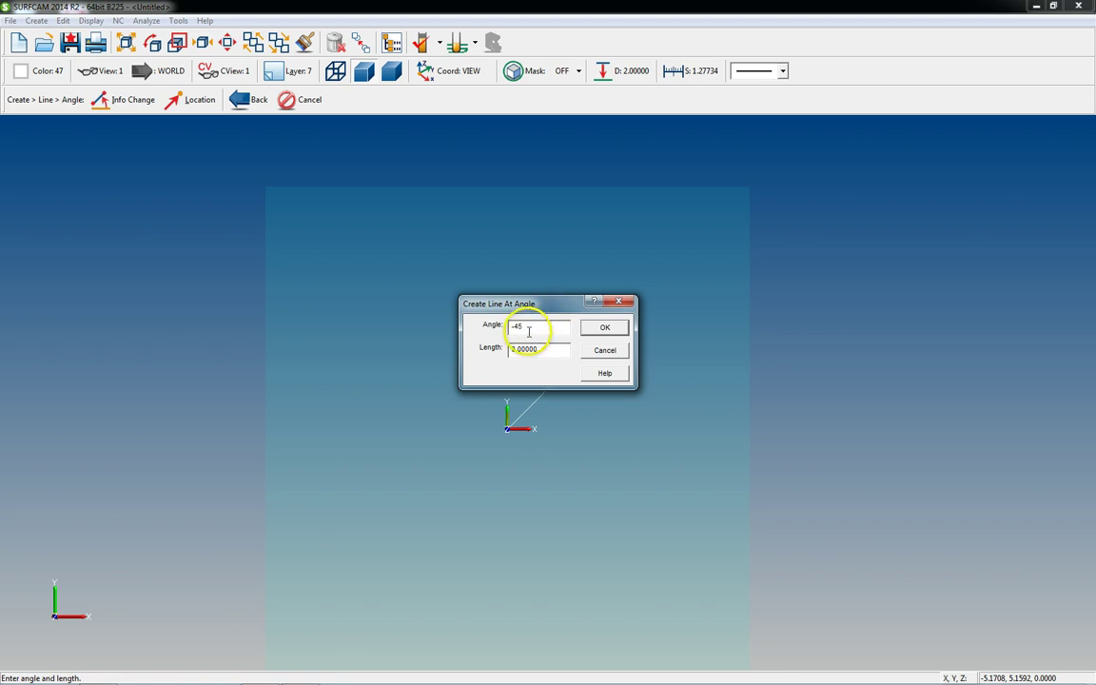
pyautogui.click(602, 329)
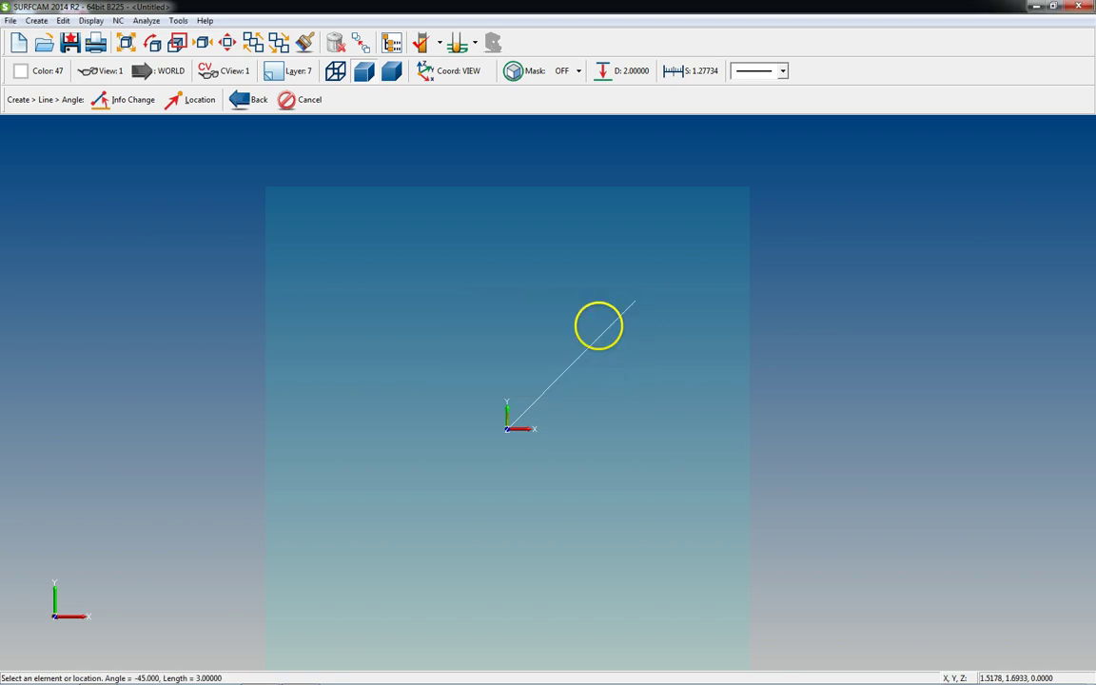
pyautogui.click(195, 99)
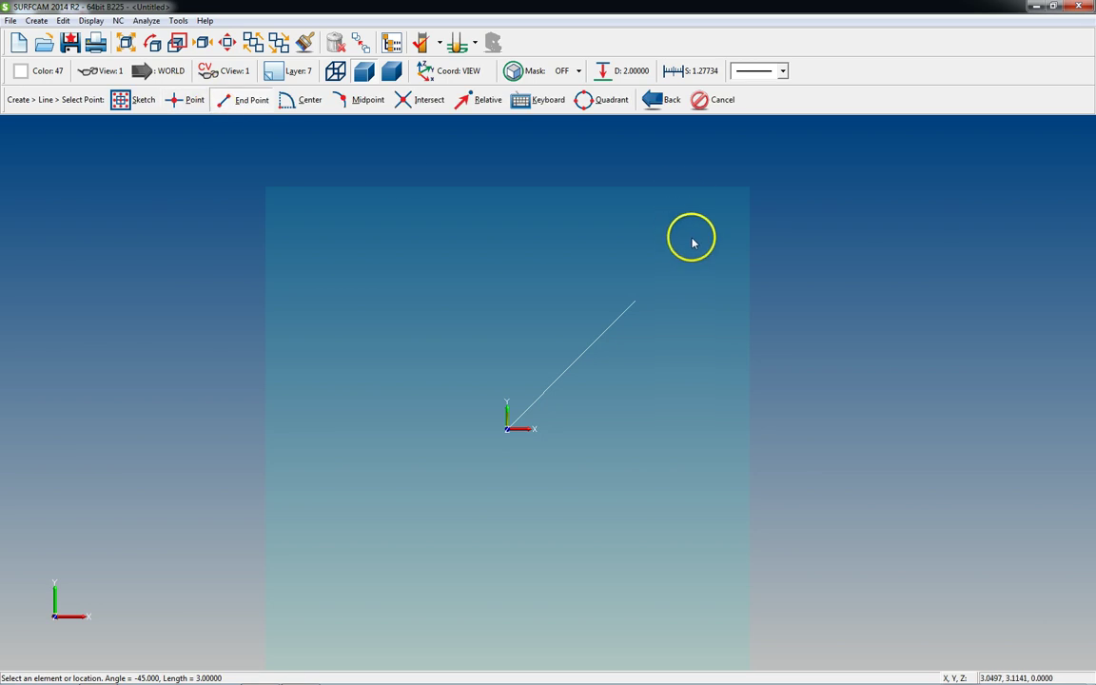
pyautogui.press('k')
pyautogui.press('Return')
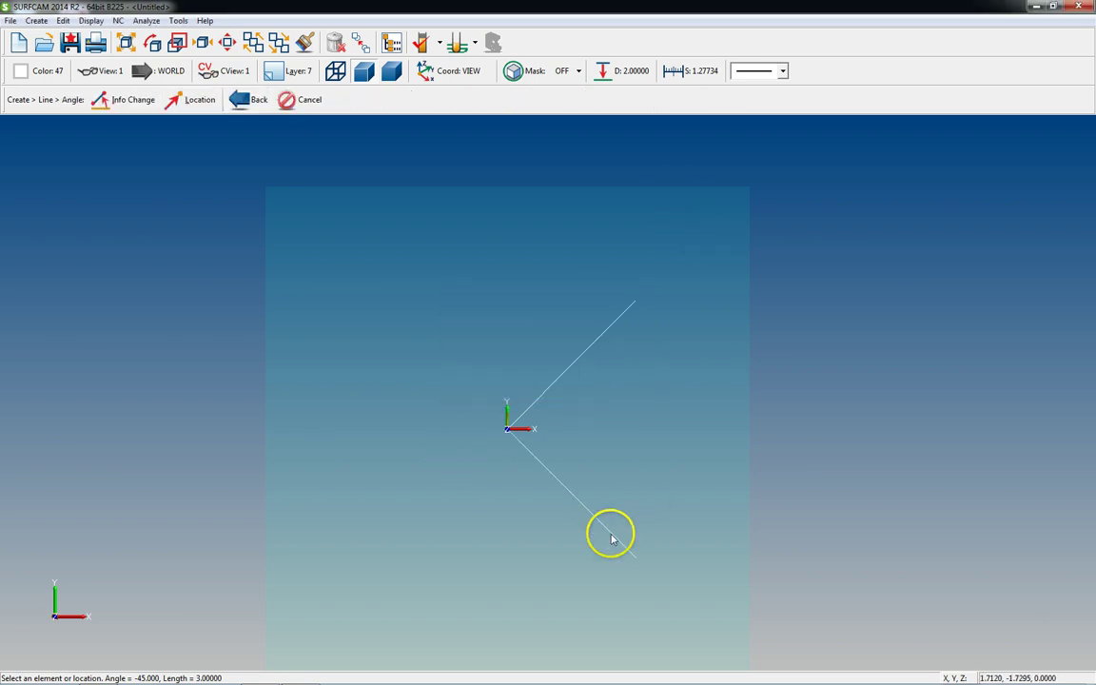
pyautogui.scroll(-1, 504, 429)
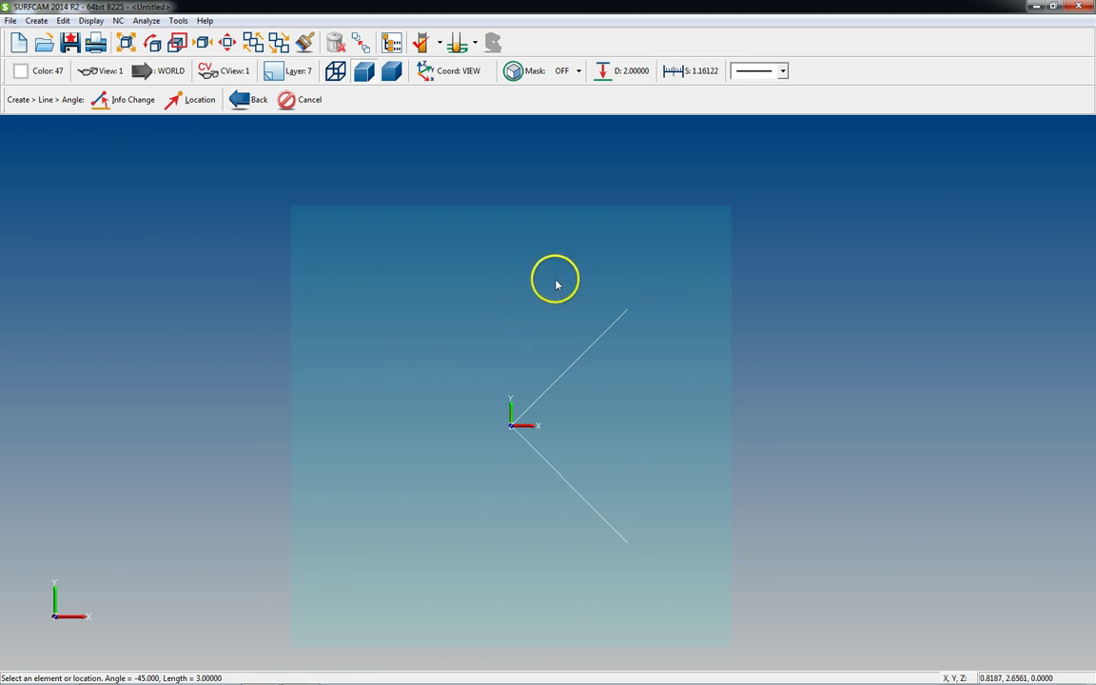
pyautogui.press('p')
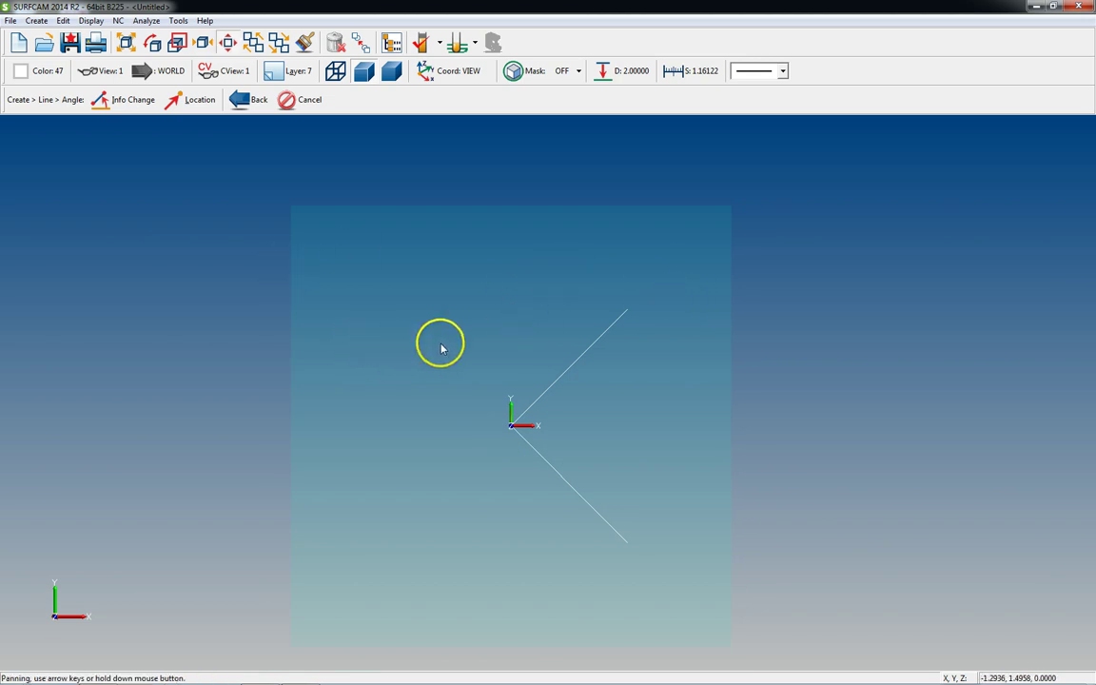
# Create a line of length 5 at 30° to the upper 45° line, starting from that line's midpoint.
pyautogui.click(131, 100)
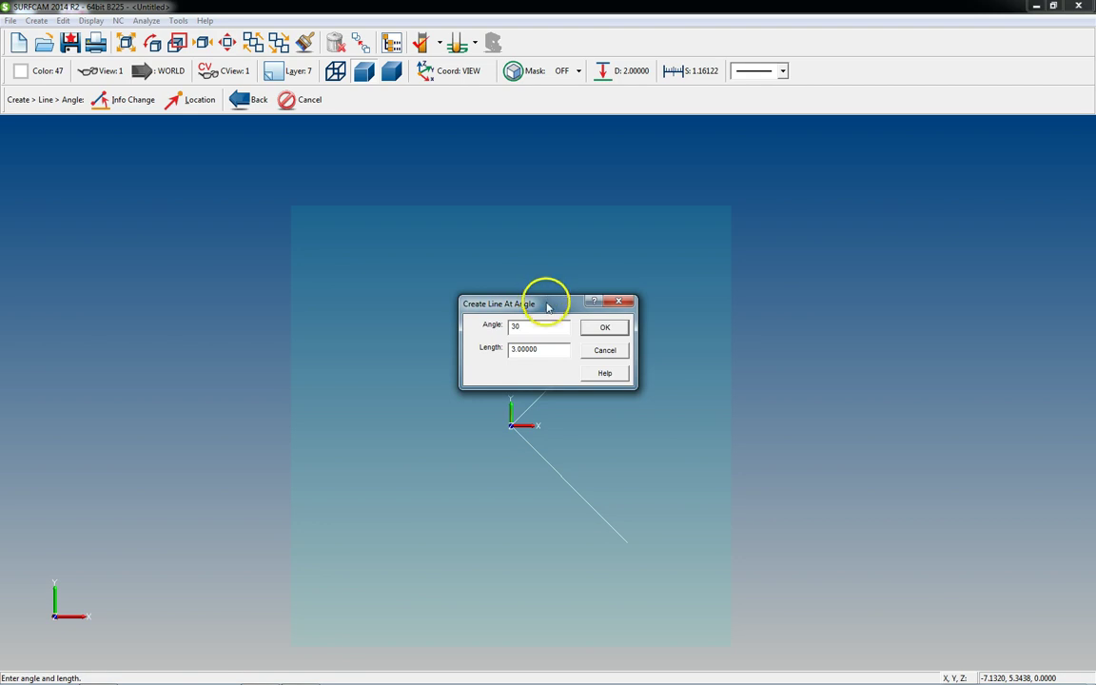
pyautogui.write('30')
pyautogui.press('Tab')
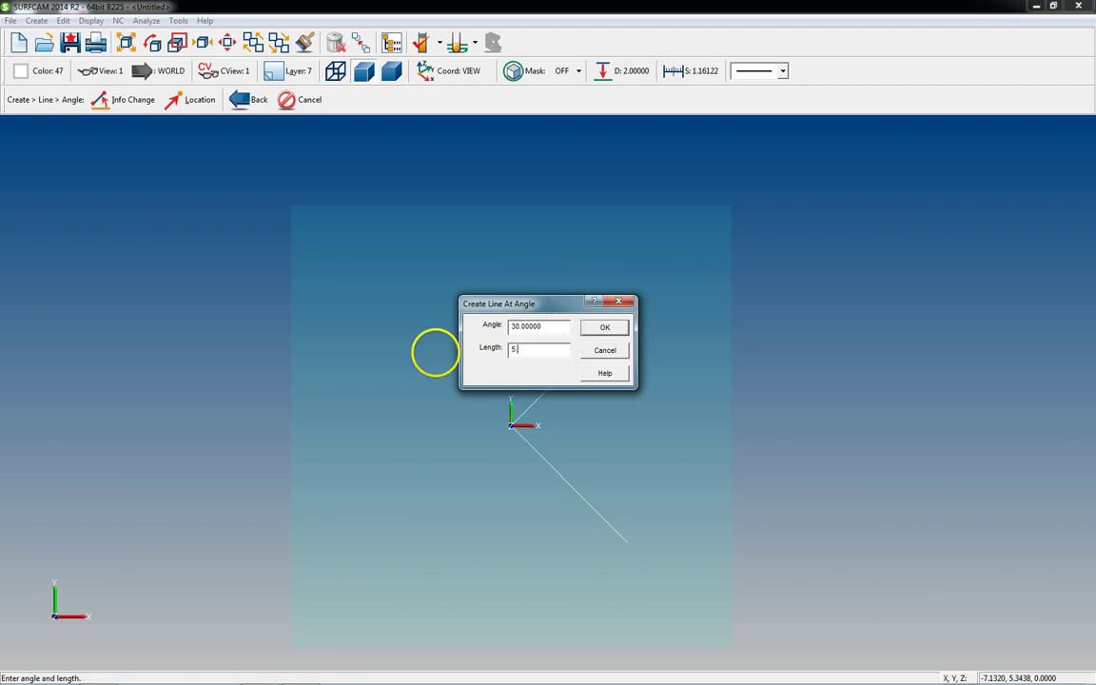
pyautogui.click(605, 327)
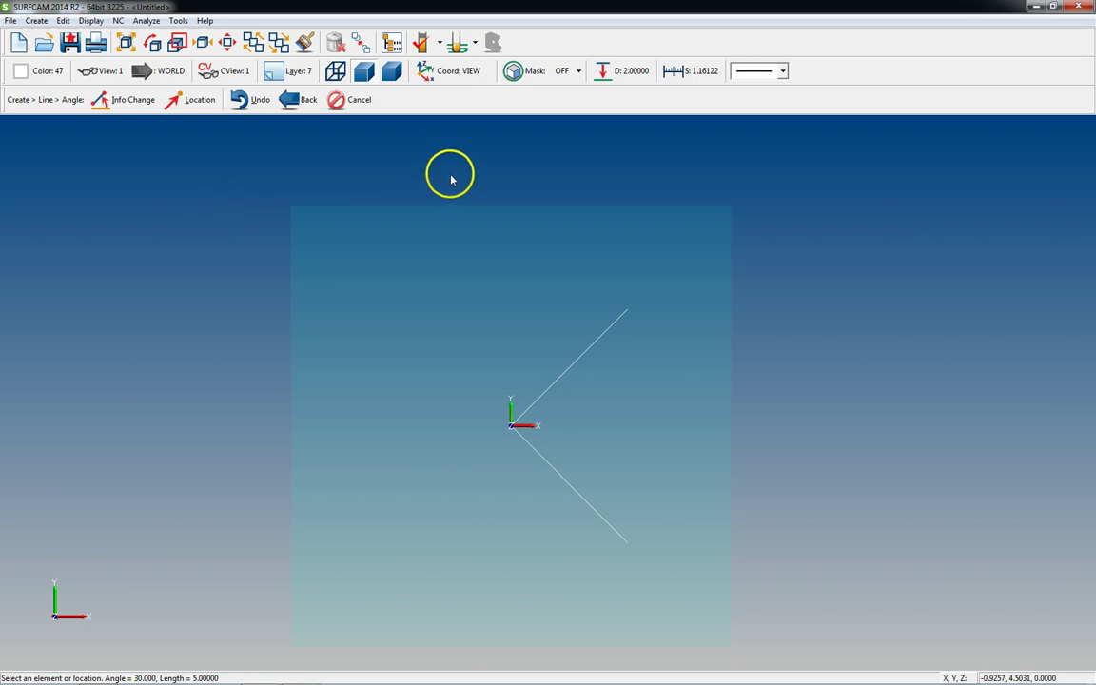
pyautogui.click(590, 353)
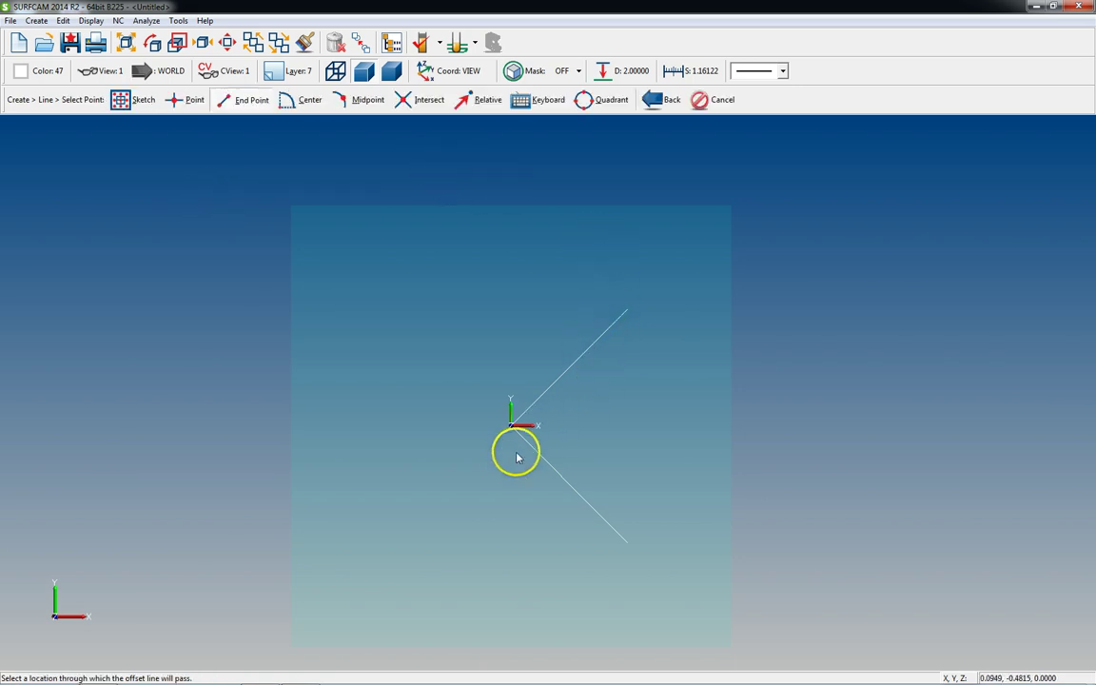
pyautogui.click(366, 101)
pyautogui.click(572, 368)
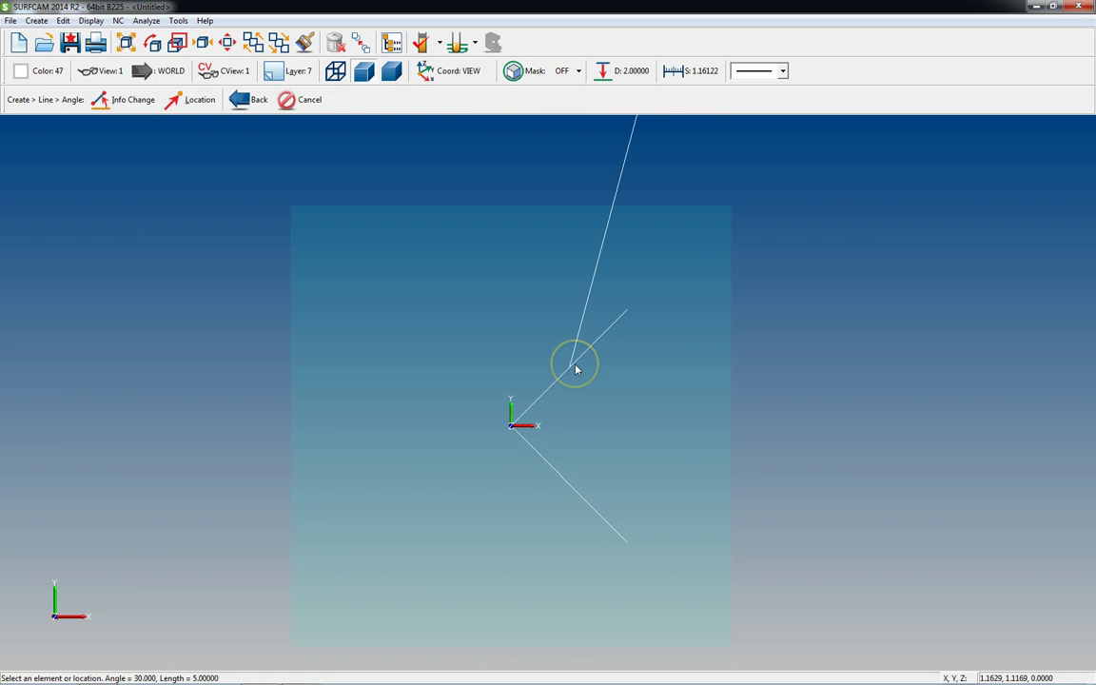
pyautogui.scroll(-3, 575, 369)
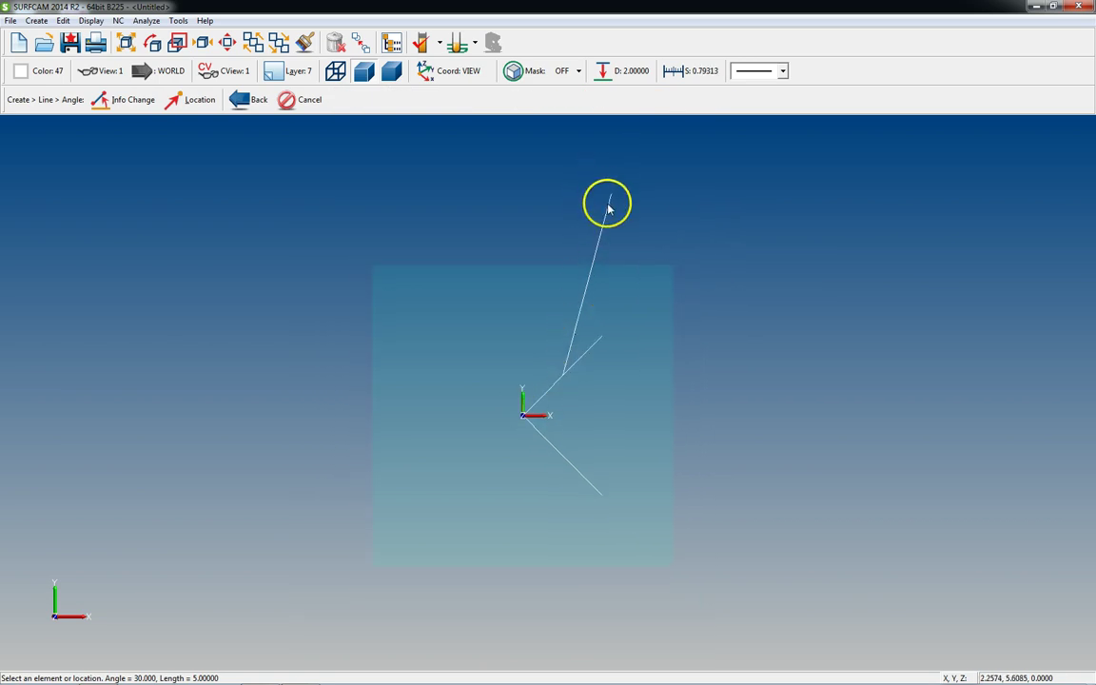
pyautogui.moveTo(570, 391); pyautogui.dragTo(532, 329, button='middle')
pyautogui.press('1')
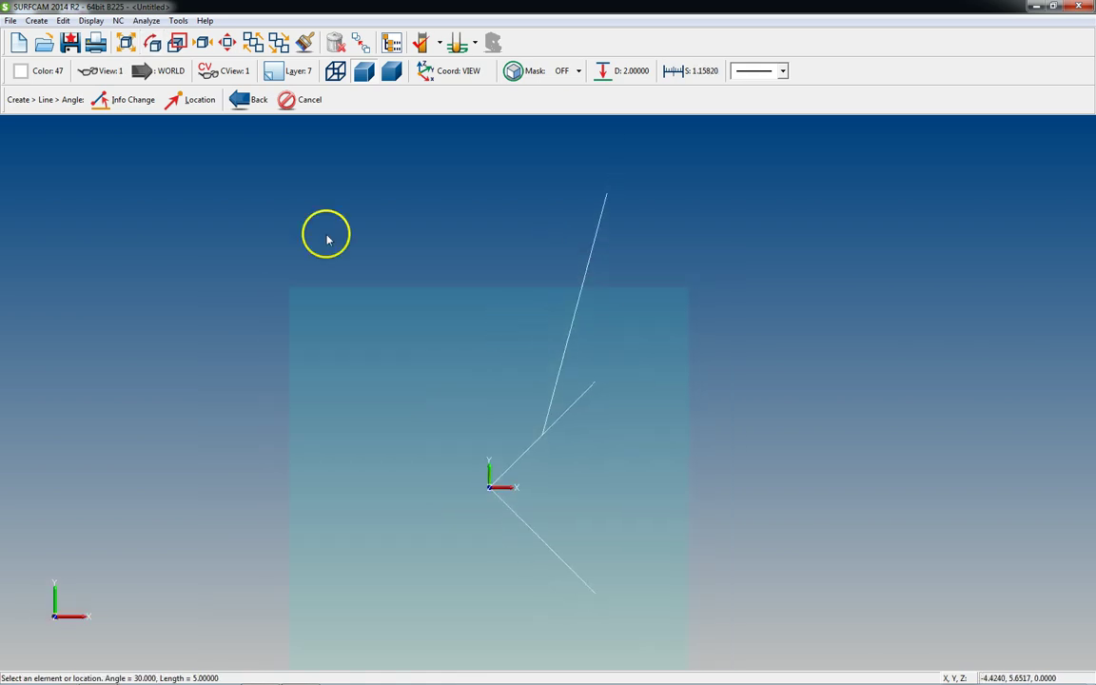
pyautogui.press('Escape')
# Make CROSS PRODUCT the current layer and hide the ANGLE layer.
pyautogui.click(287, 71)
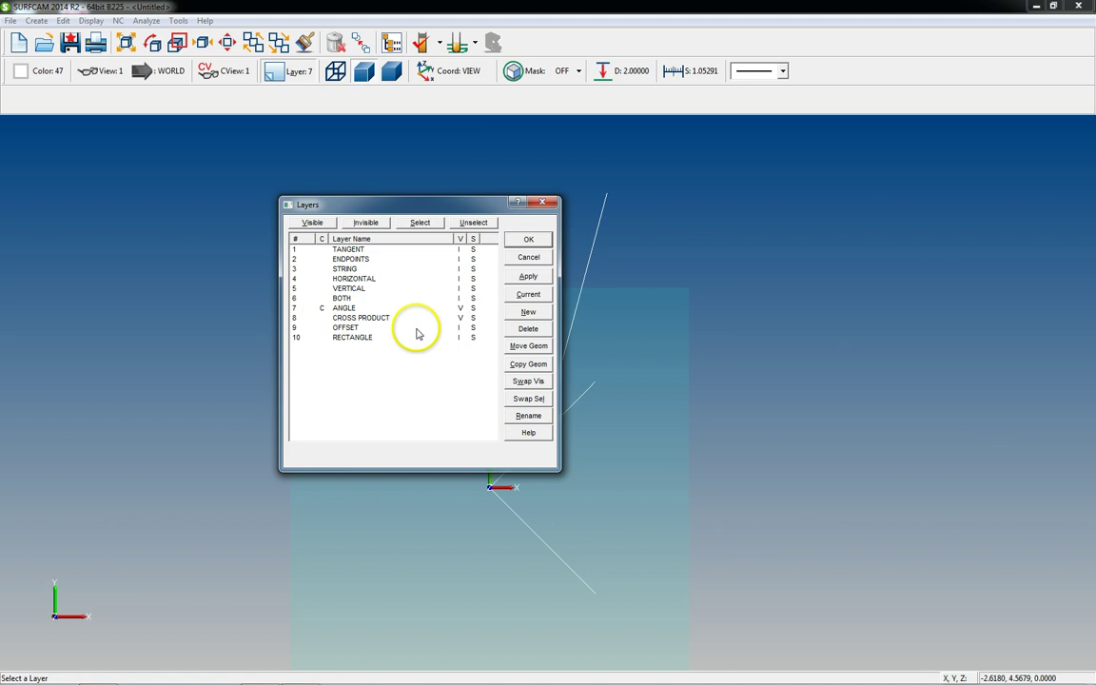
pyautogui.click(322, 319)
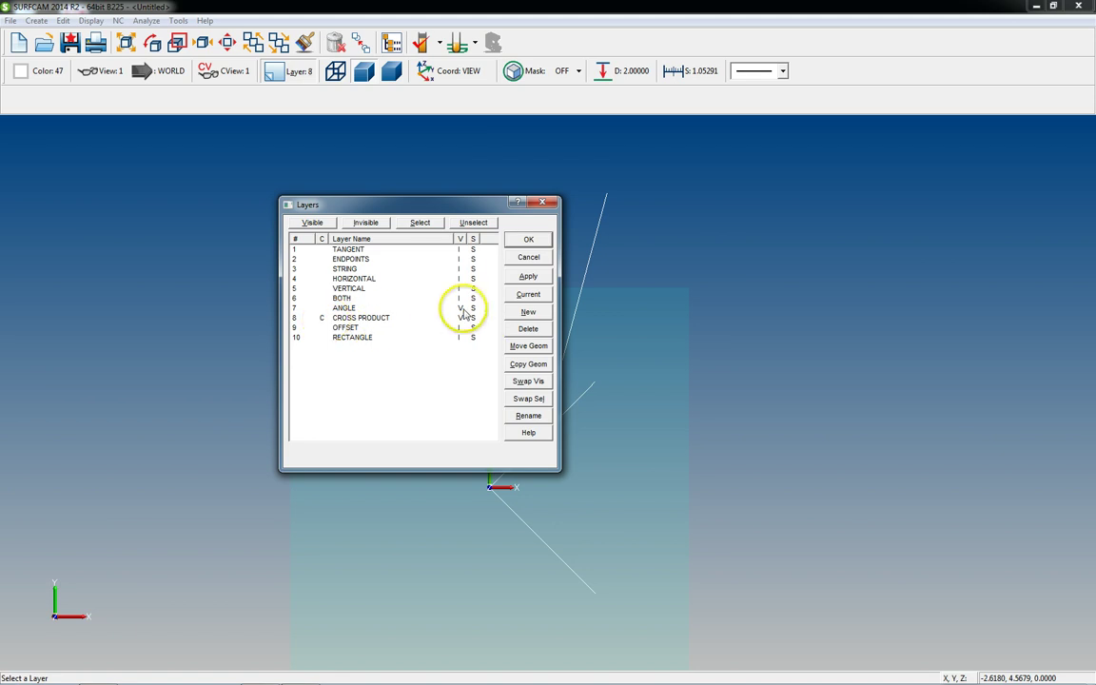
pyautogui.click(514, 239)
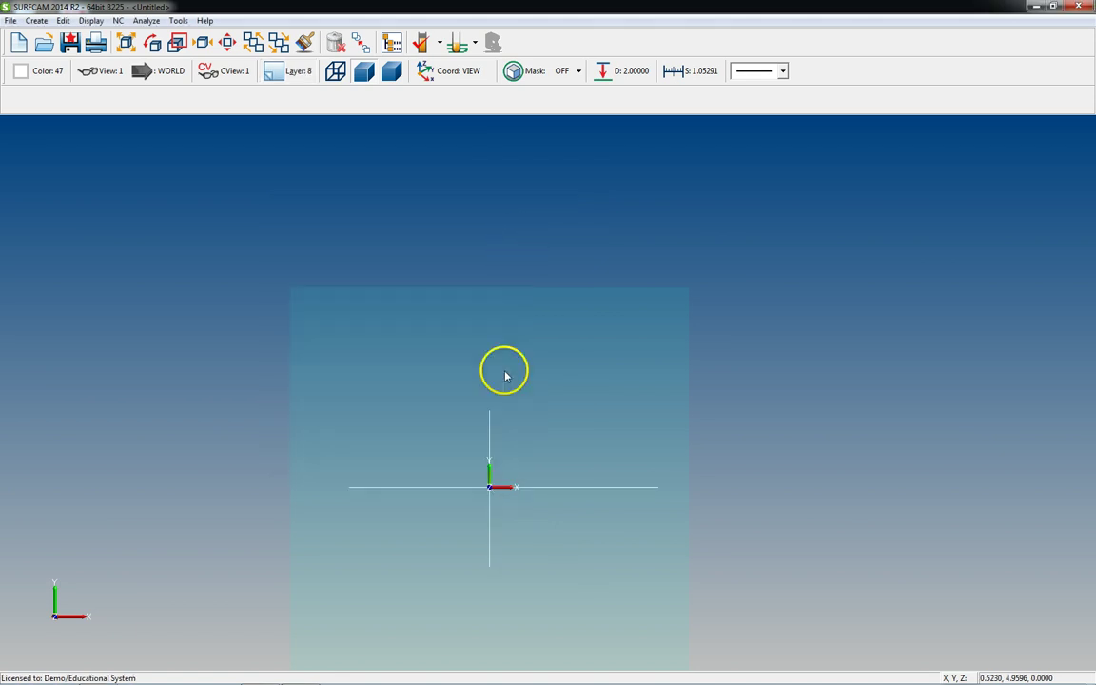
# Create a cross product line from the horizontal and vertical lines, located at the coordinates 0, 0, 0.
pyautogui.hotkey('alt', 'c')
pyautogui.press('l')
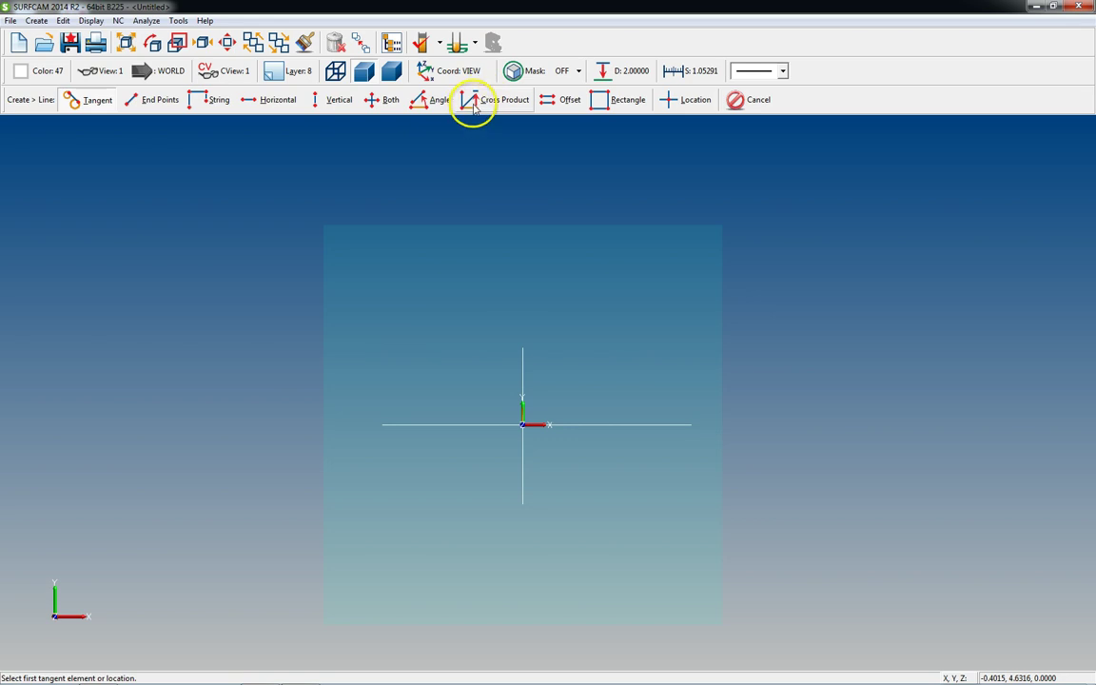
pyautogui.click(501, 104)
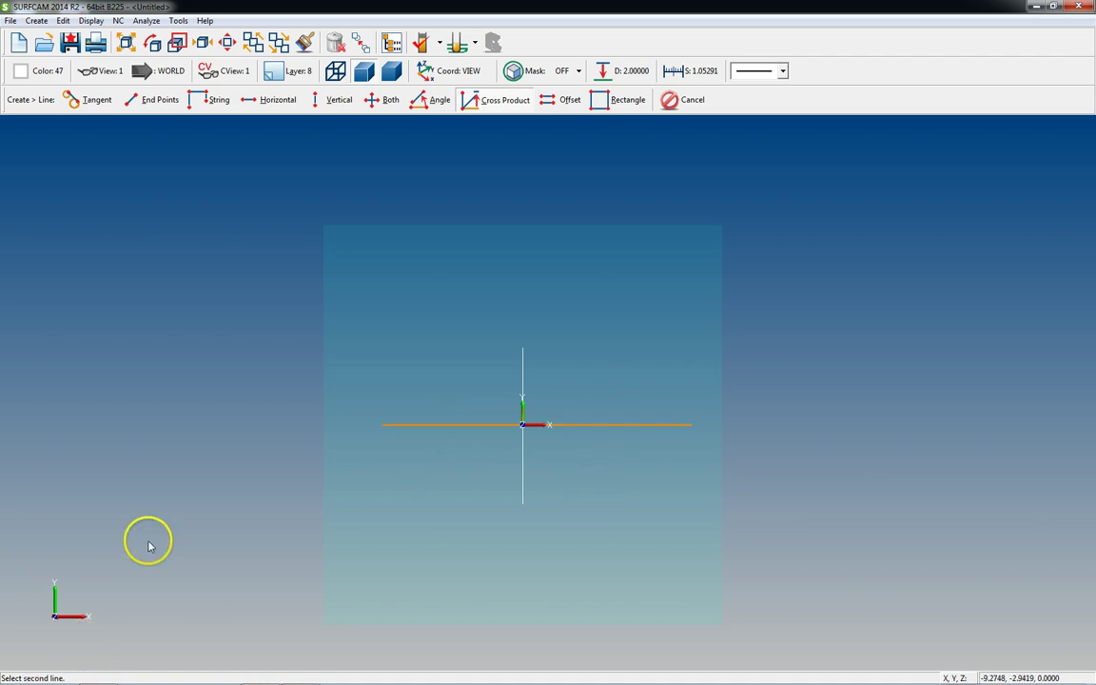
pyautogui.click(524, 375)
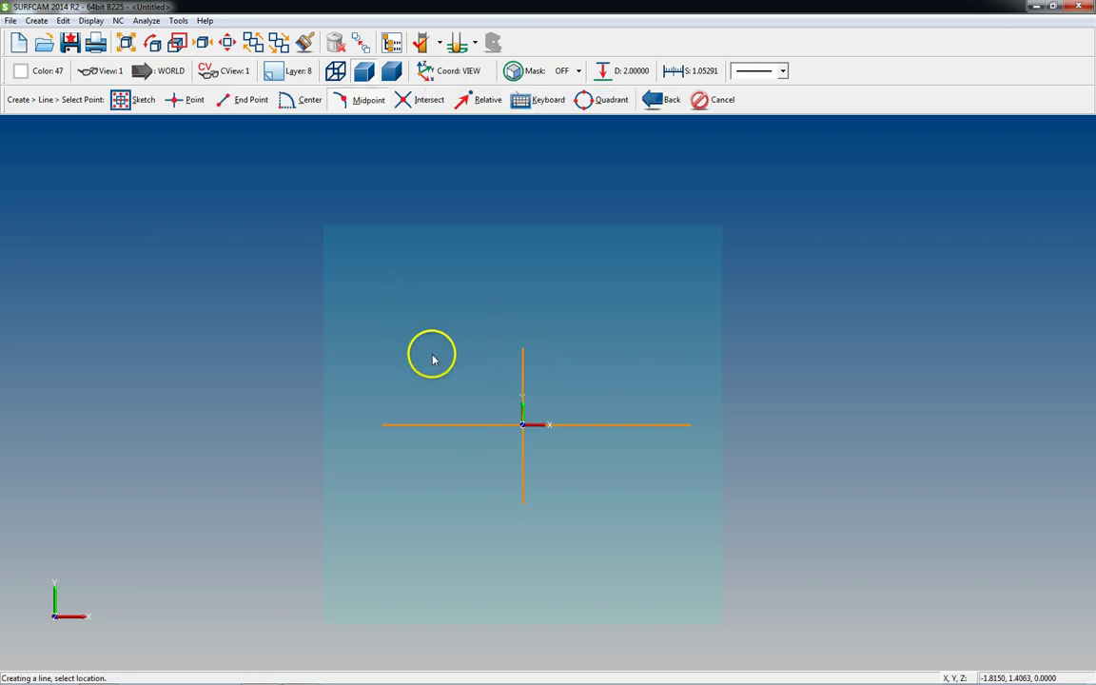
pyautogui.moveTo(433, 360); pyautogui.dragTo(457, 330, button='middle')
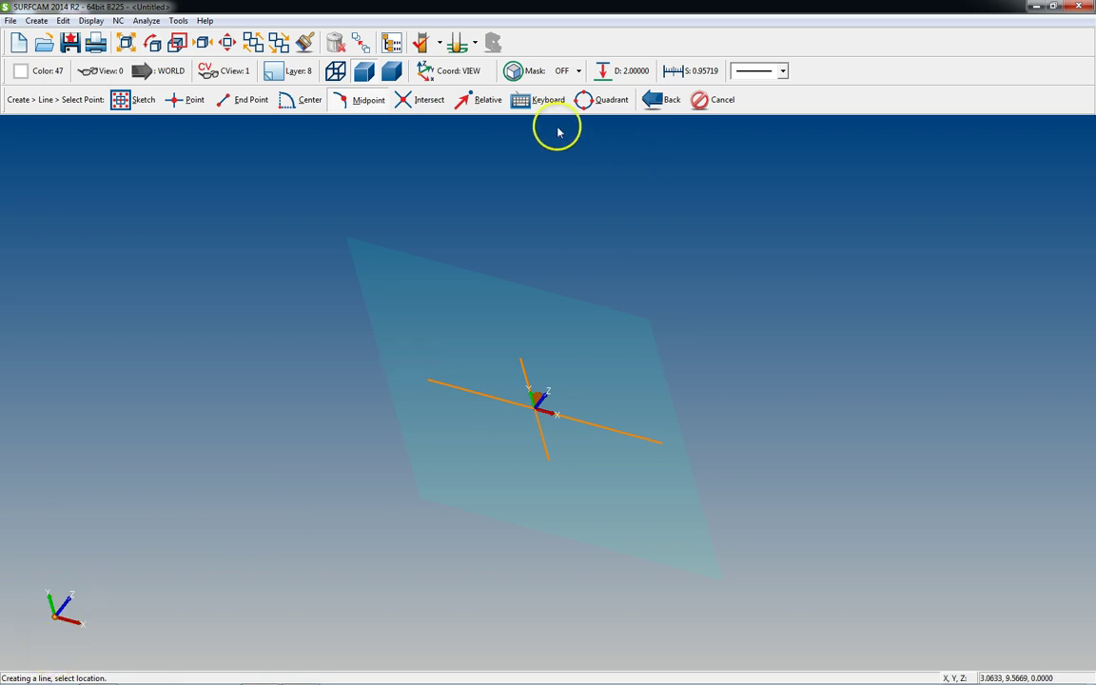
pyautogui.click(544, 100)
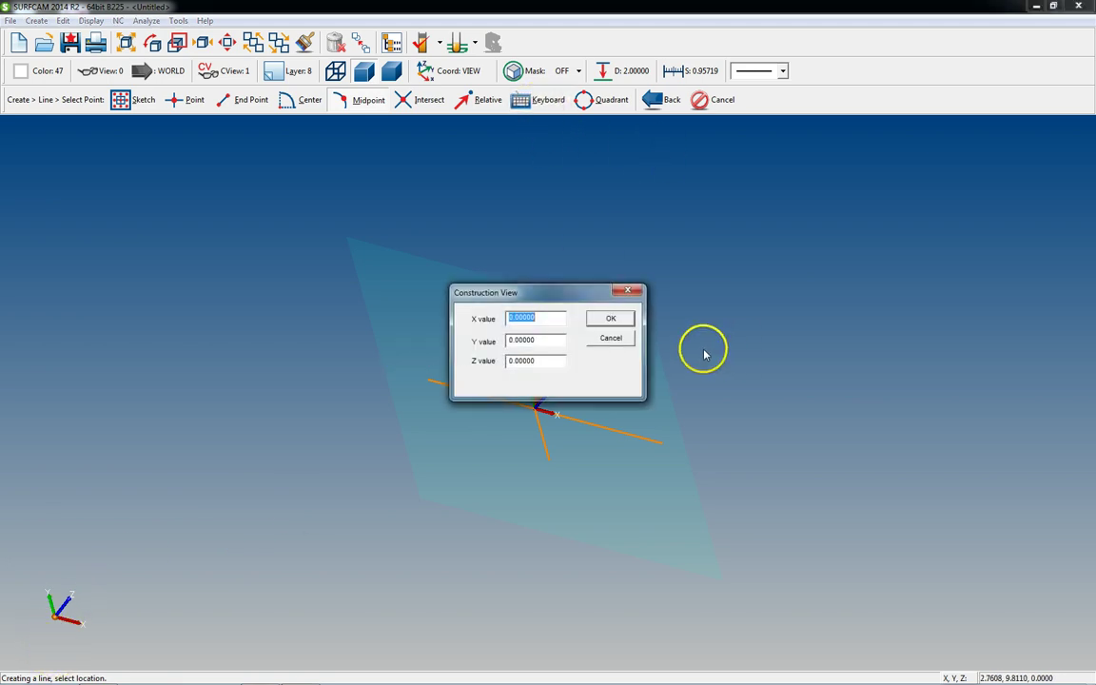
pyautogui.press('Escape')
pyautogui.moveTo(704, 355); pyautogui.dragTo(543, 412, button='middle')
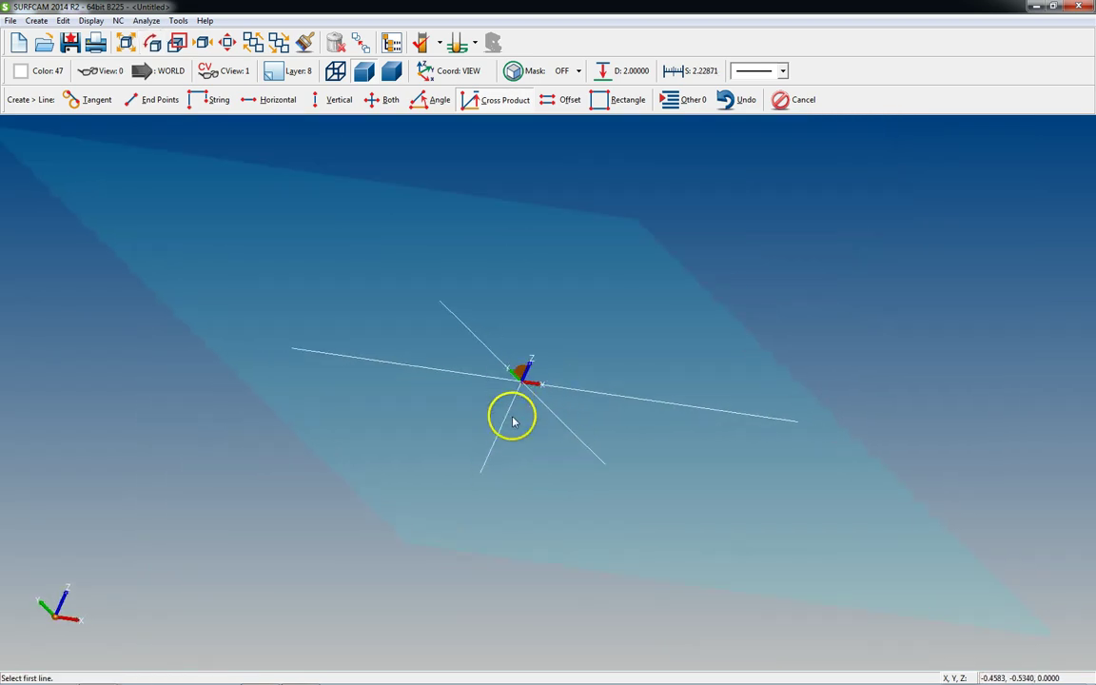
pyautogui.moveTo(634, 503); pyautogui.dragTo(633, 504, button='middle')
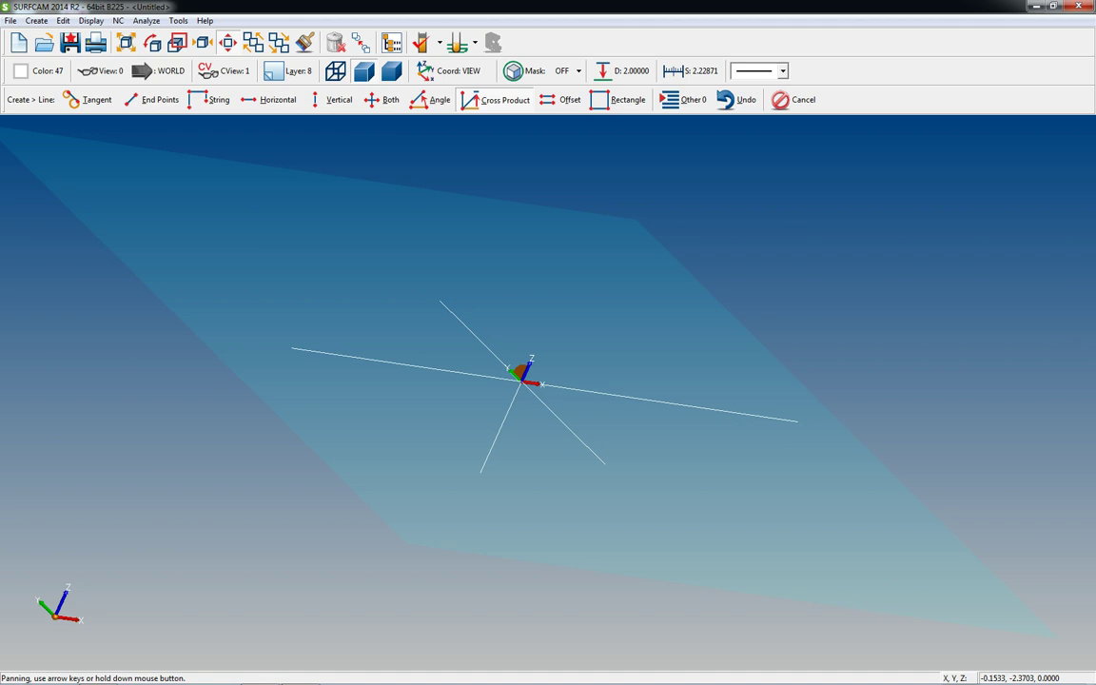
# Delete the cross product line at the origin.
pyautogui.hotkey('ctrl', '1')
pyautogui.scroll(-2, 552, 423)
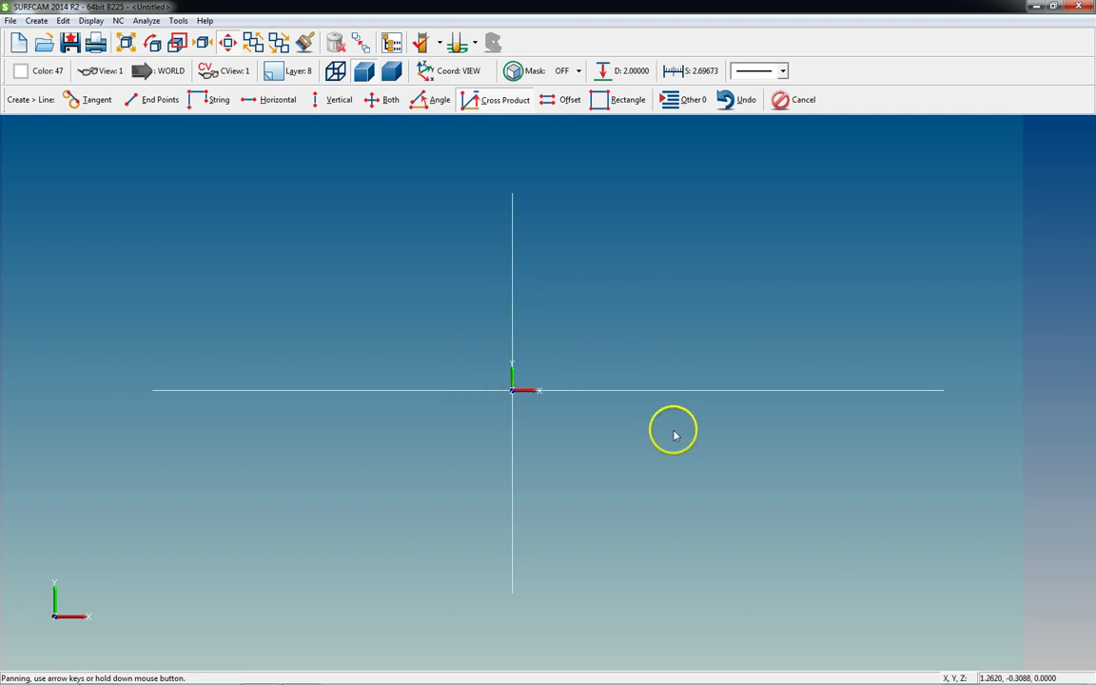
pyautogui.scroll(-2, 602, 459)
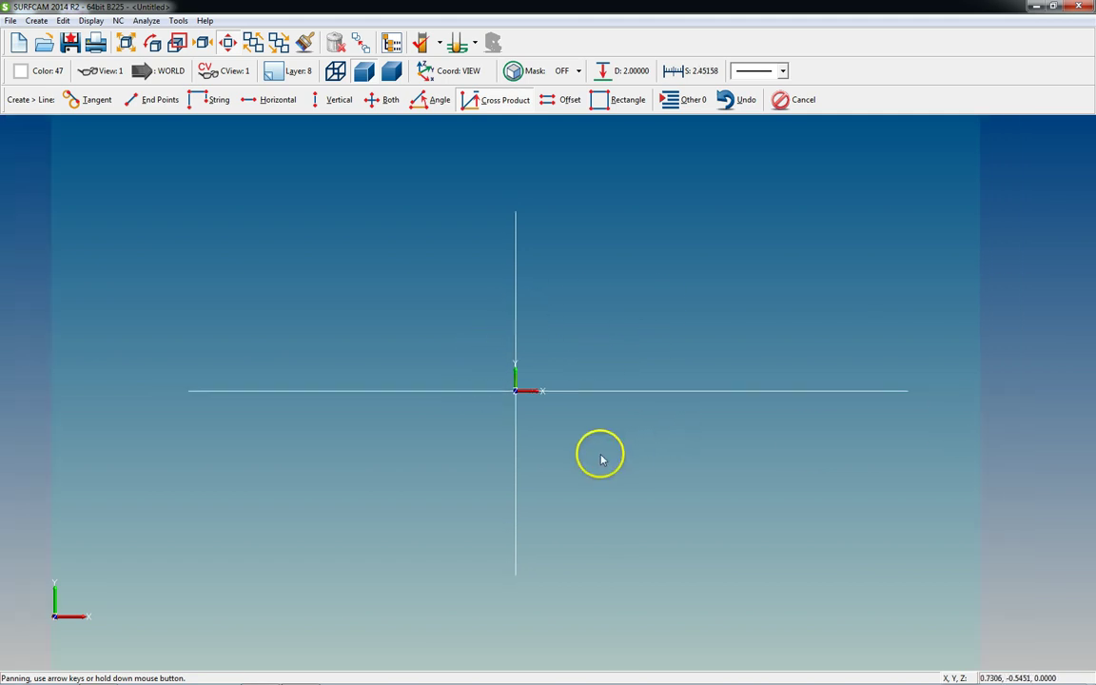
pyautogui.press('Escape')
pyautogui.moveTo(618, 436); pyautogui.dragTo(592, 451, button='middle')
pyautogui.moveTo(592, 451); pyautogui.dragTo(595, 453)
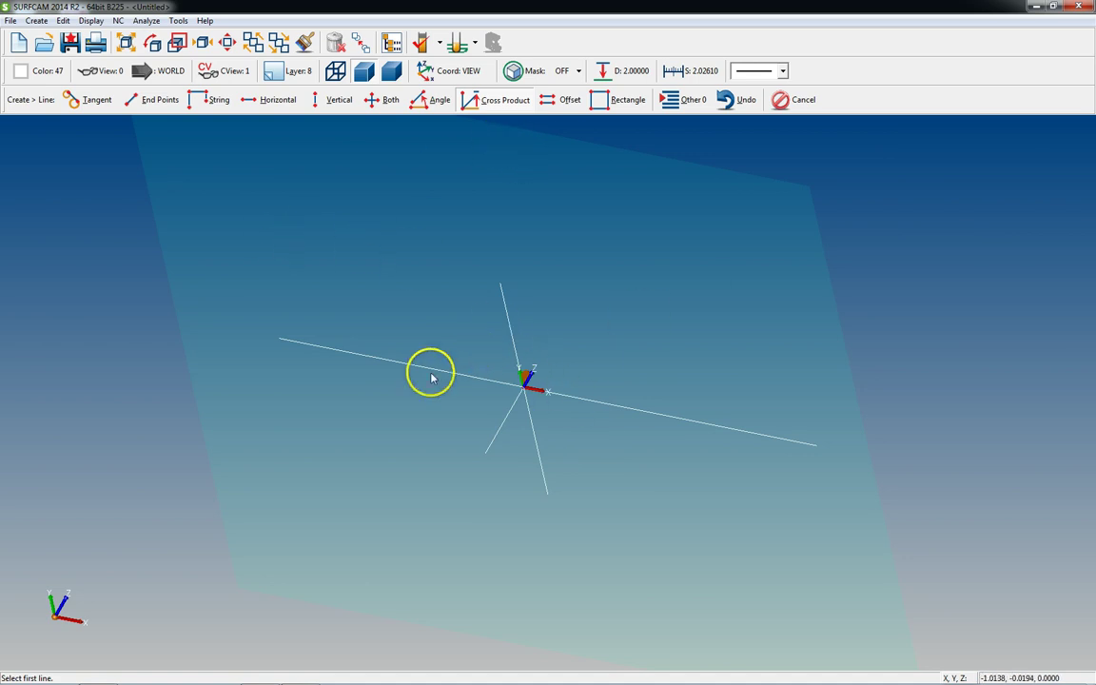
pyautogui.press('Escape')
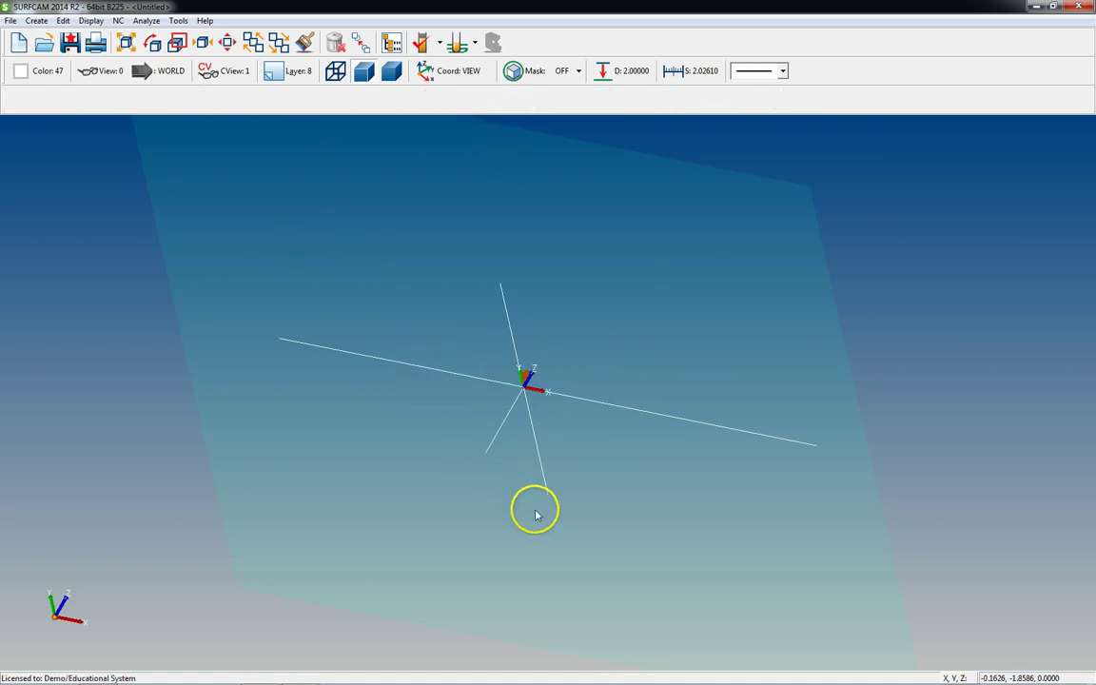
pyautogui.press('Delete')
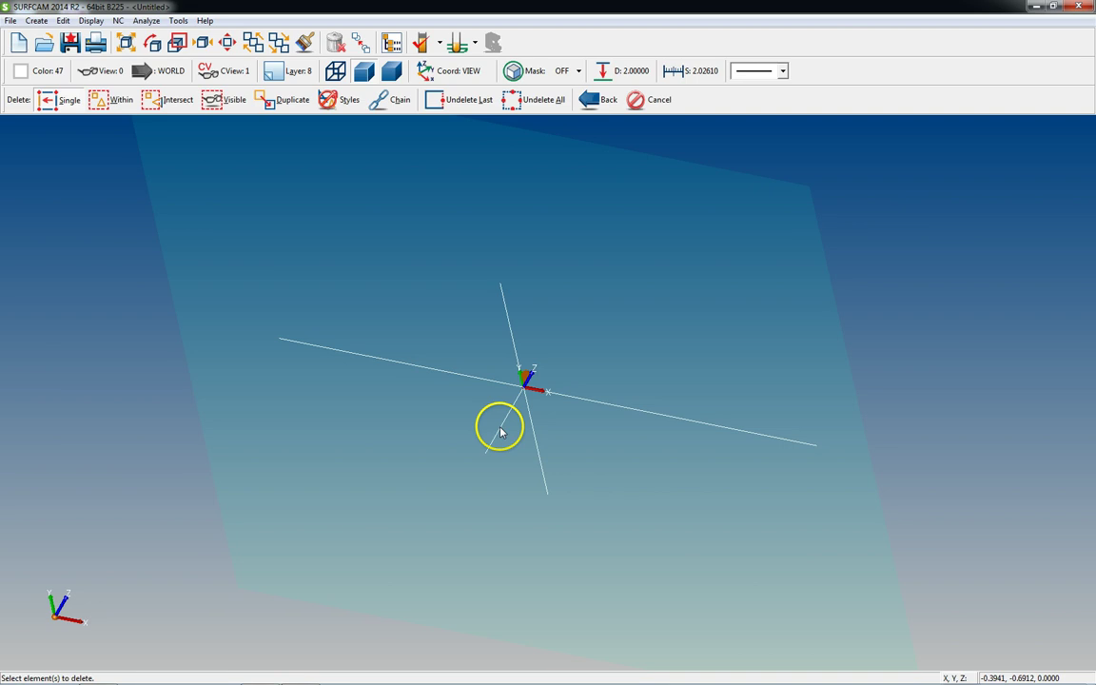
pyautogui.press('Escape')
# Create a cross product line from the horizontal and vertical lines, located at the coordinates 2, 0, 0.
pyautogui.press('1')
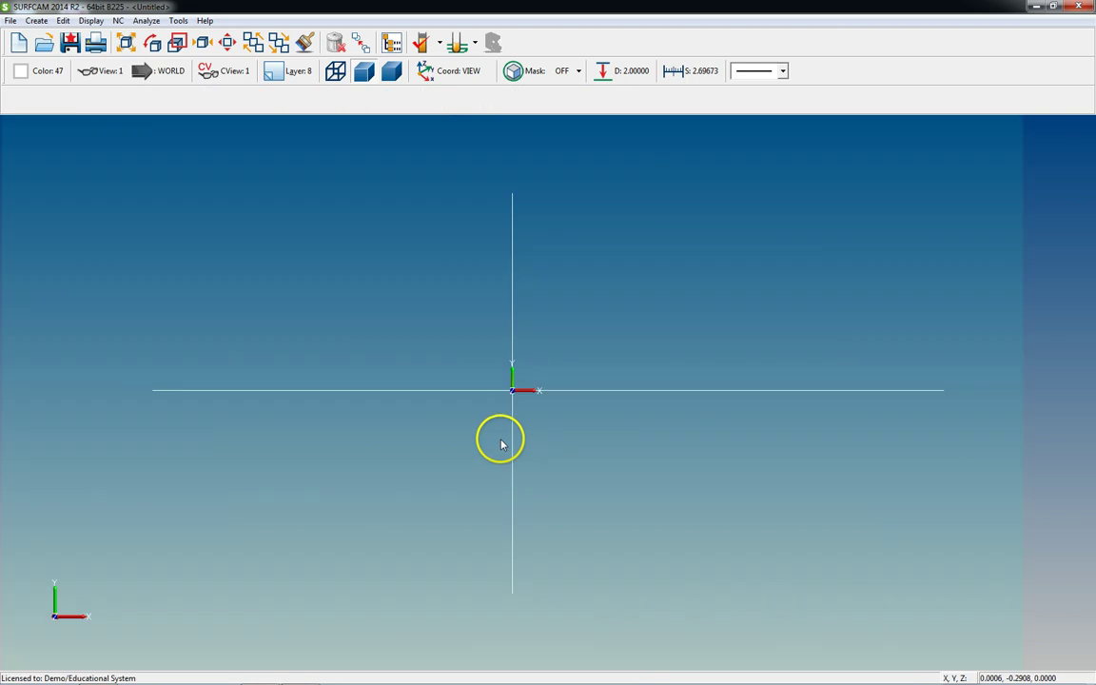
pyautogui.hotkey('alt', 'c')
pyautogui.press('l')
pyautogui.click(488, 100)
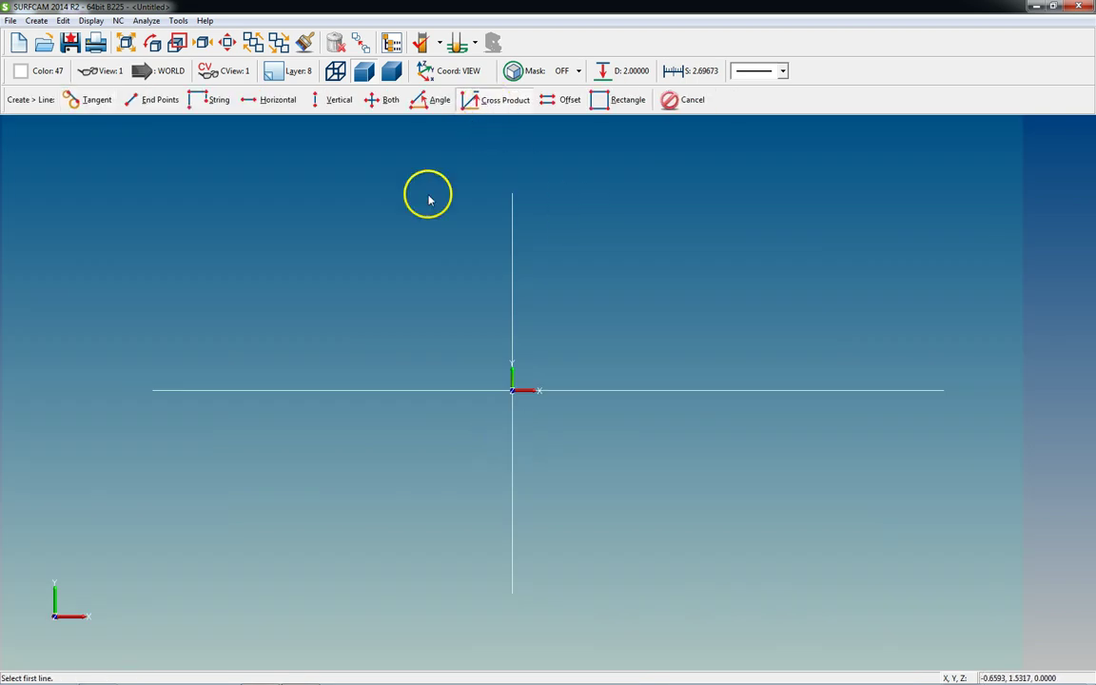
pyautogui.moveTo(401, 426)
pyautogui.mouseDown(button='middle')
pyautogui.moveTo(390, 412)
pyautogui.moveTo(388, 423)
pyautogui.mouseUp(button='middle')
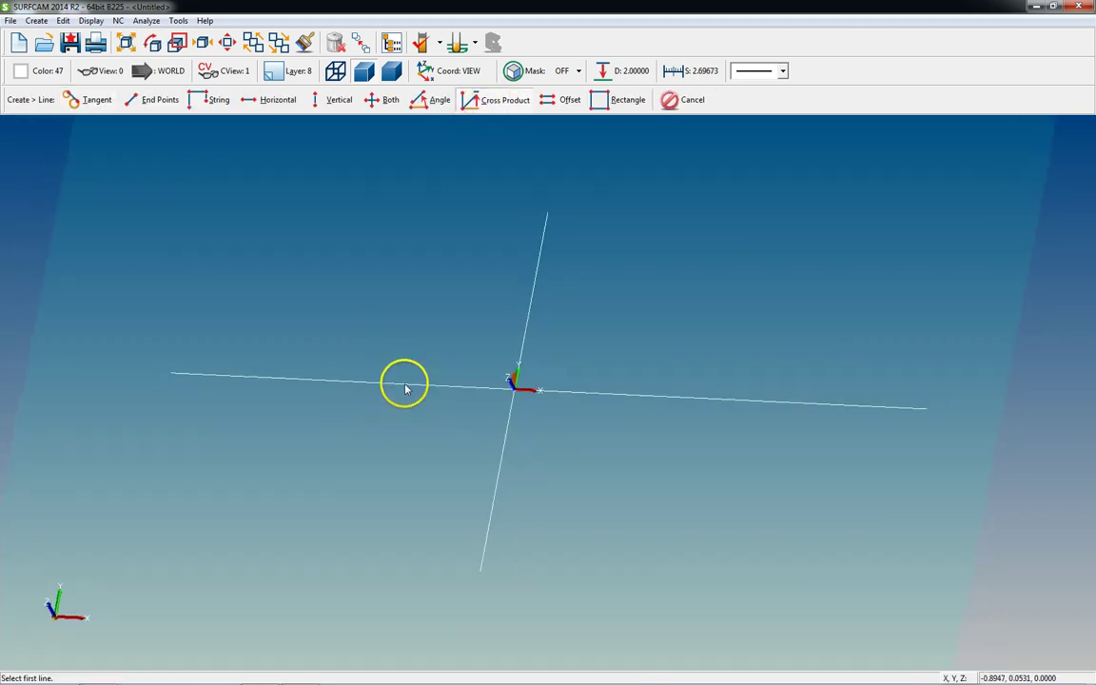
pyautogui.click(408, 387)
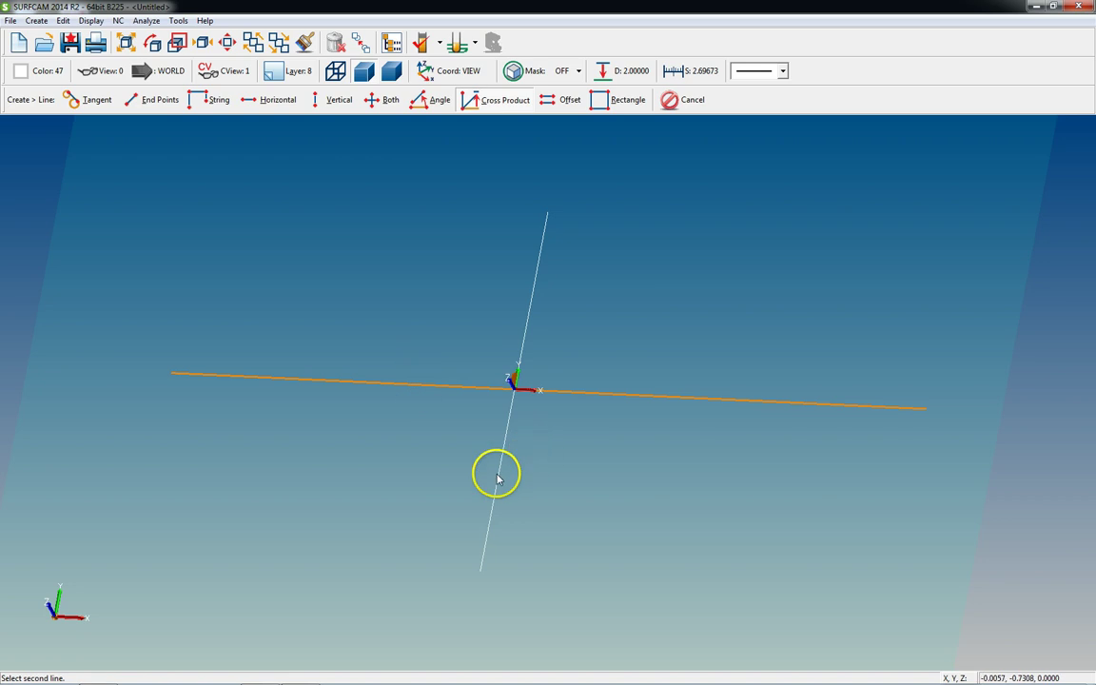
pyautogui.click(534, 284)
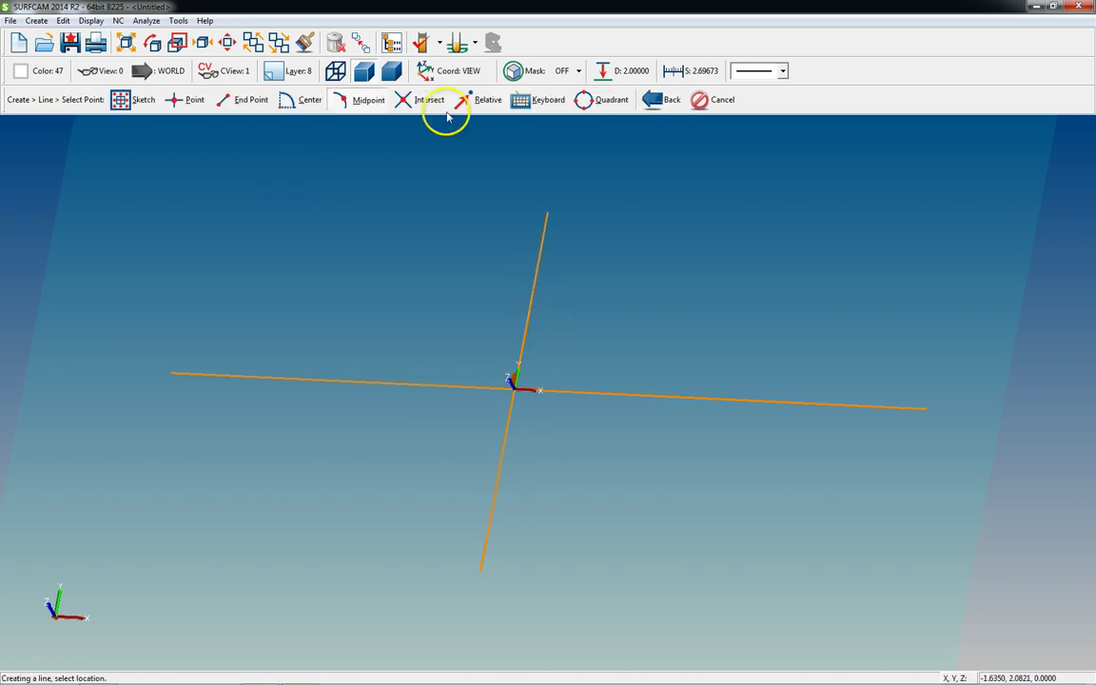
pyautogui.click(532, 106)
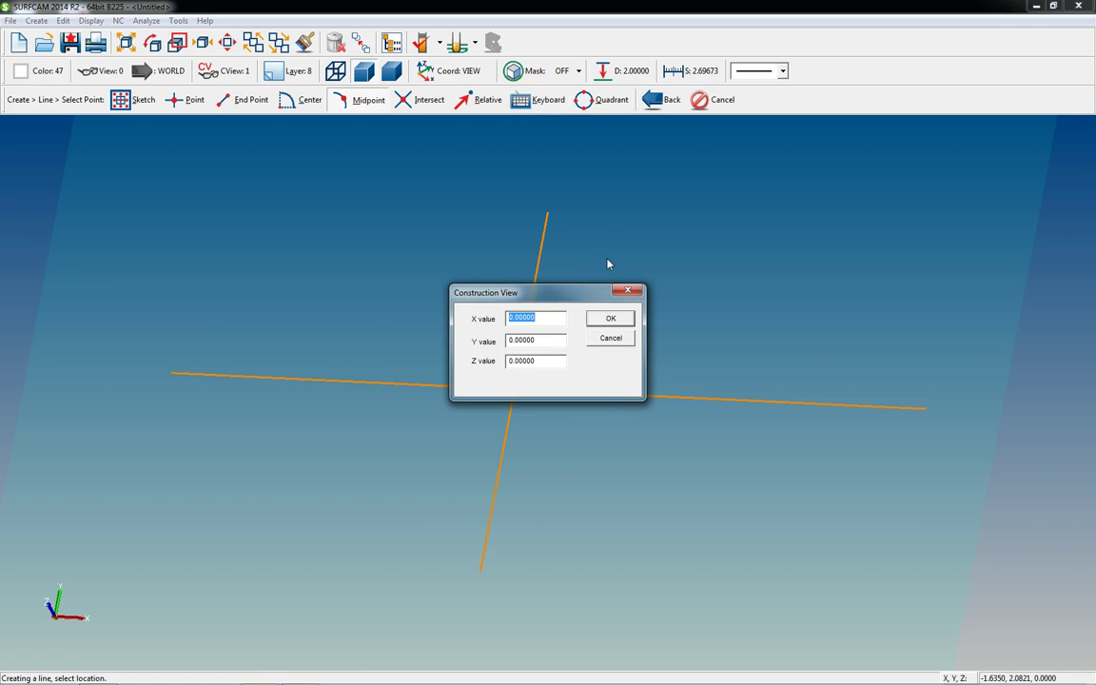
pyautogui.press('Tab')
pyautogui.moveTo(548, 318); pyautogui.dragTo(455, 321)
pyautogui.write('2')
pyautogui.press('Return')
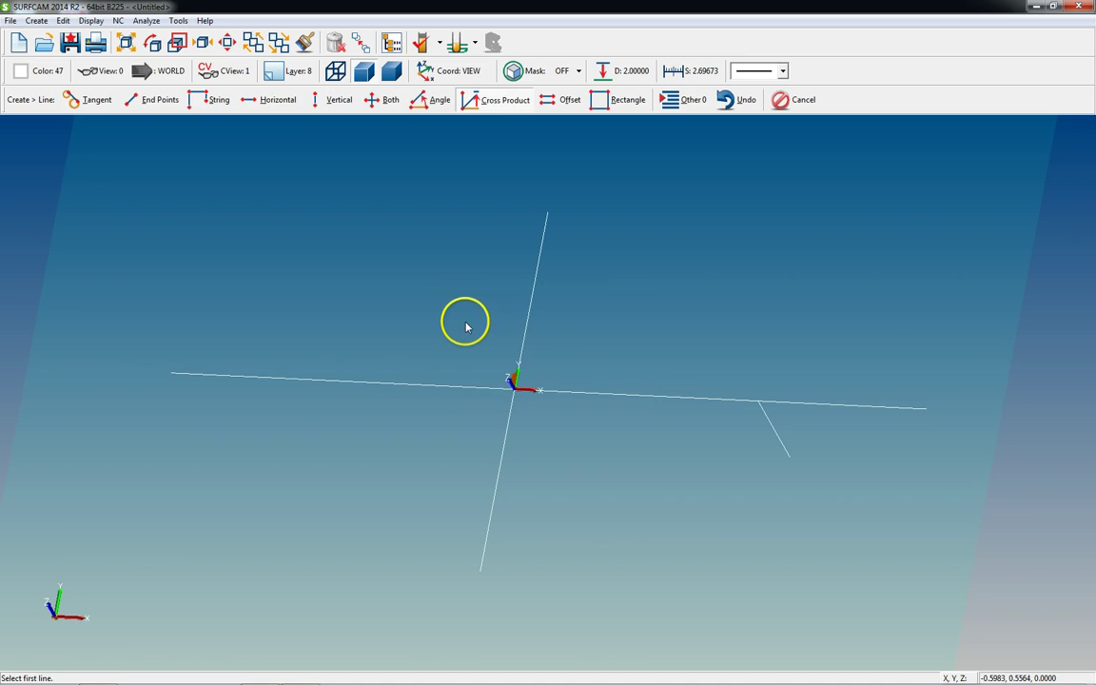
# Examine the direction of the new cross product line in the front view and a rotated view.
pyautogui.scroll(-2, 800, 508)
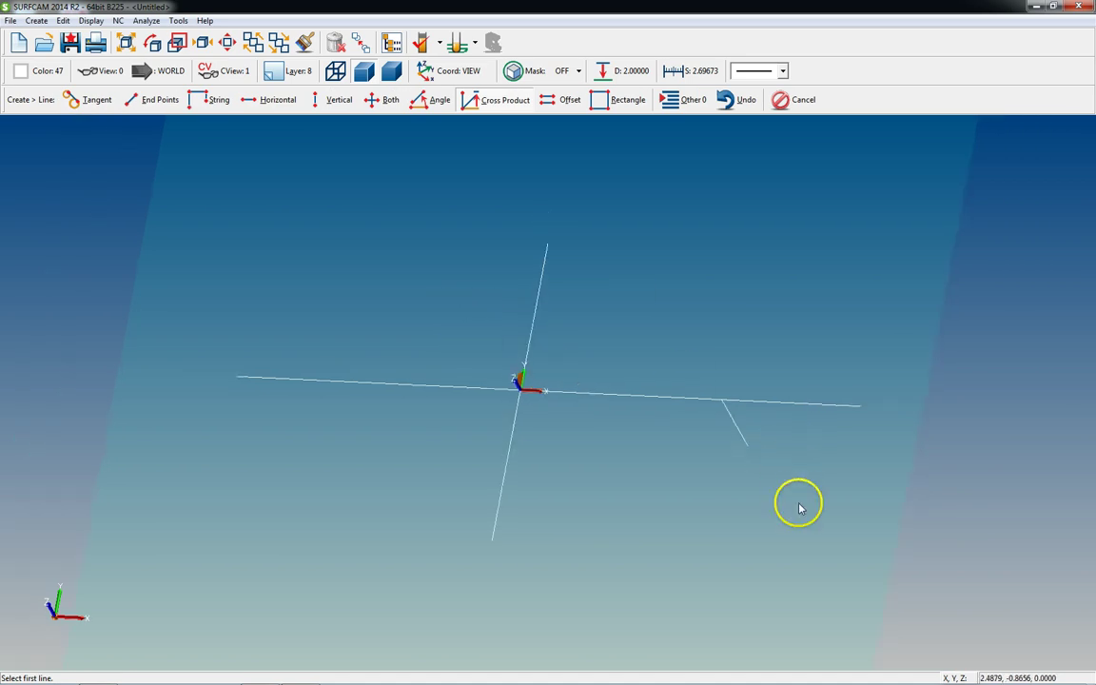
pyautogui.moveTo(800, 507)
pyautogui.mouseDown(button='middle')
pyautogui.moveTo(822, 468)
pyautogui.moveTo(840, 464)
pyautogui.moveTo(801, 510)
pyautogui.mouseUp(button='middle')
pyautogui.press('2')
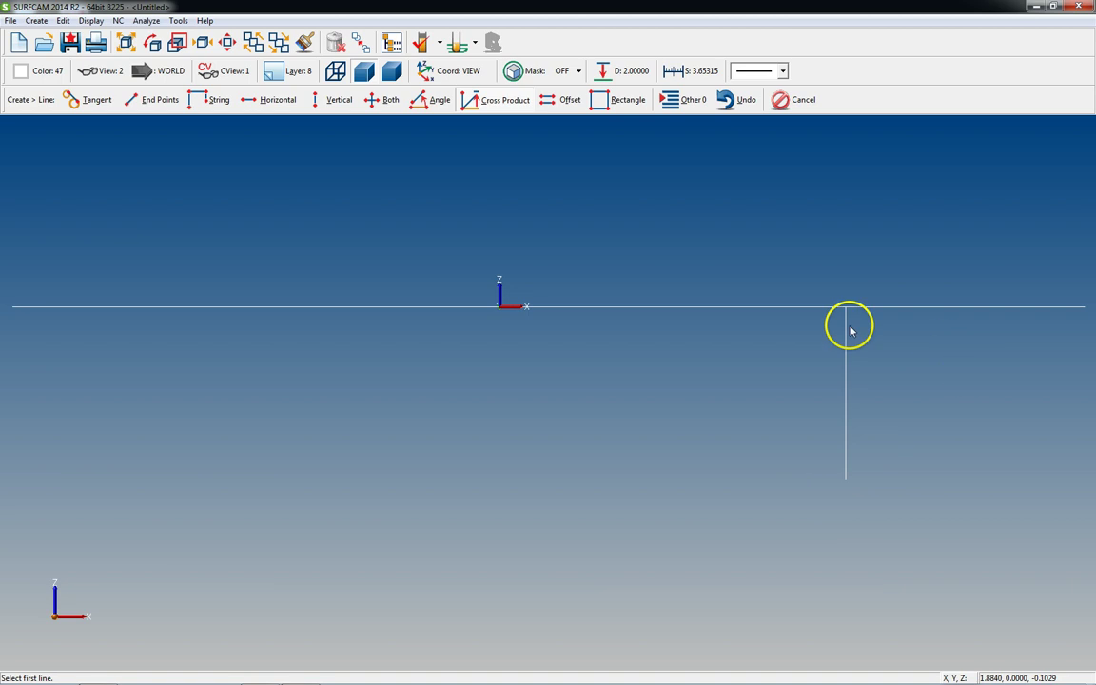
pyautogui.press('1')
pyautogui.moveTo(697, 470); pyautogui.dragTo(677, 489, button='middle')
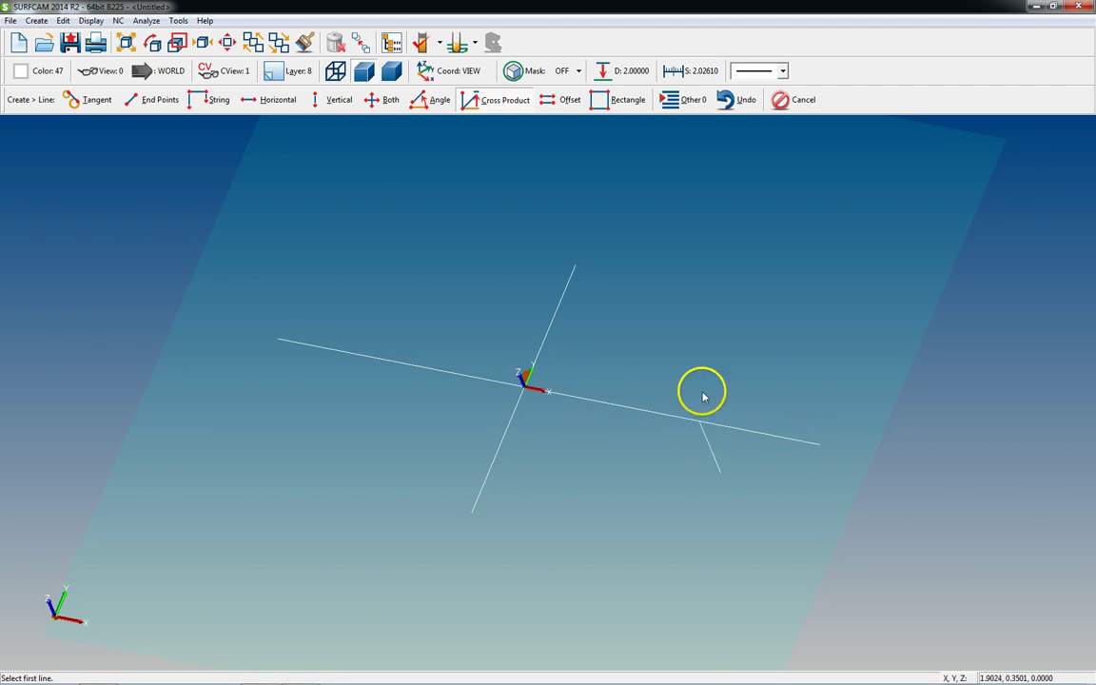
# Make OFFSET the current layer and hide the CROSS PRODUCT layer.
pyautogui.press('1')
pyautogui.press('Escape')
pyautogui.scroll(-1, 658, 424)
pyautogui.hotkey('ctrl', 'l')
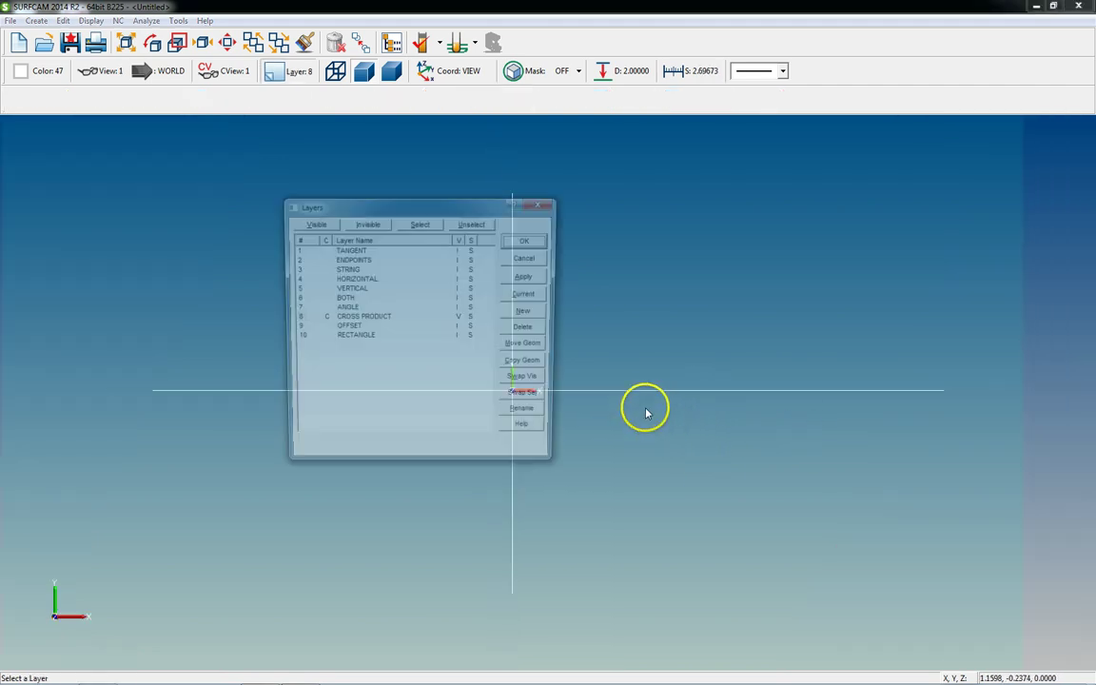
pyautogui.doubleClick(304, 327)
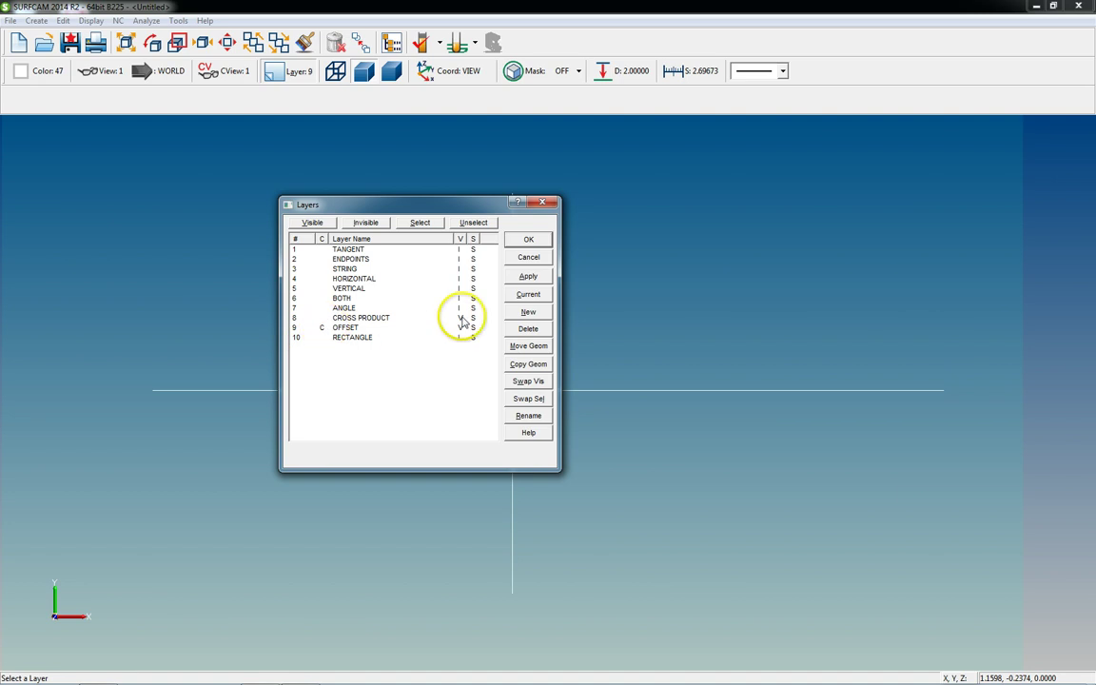
pyautogui.click(529, 240)
# Offset the horizontal line through the origin by 0.5, once above it and once below it.
pyautogui.scroll(-2, 528, 430)
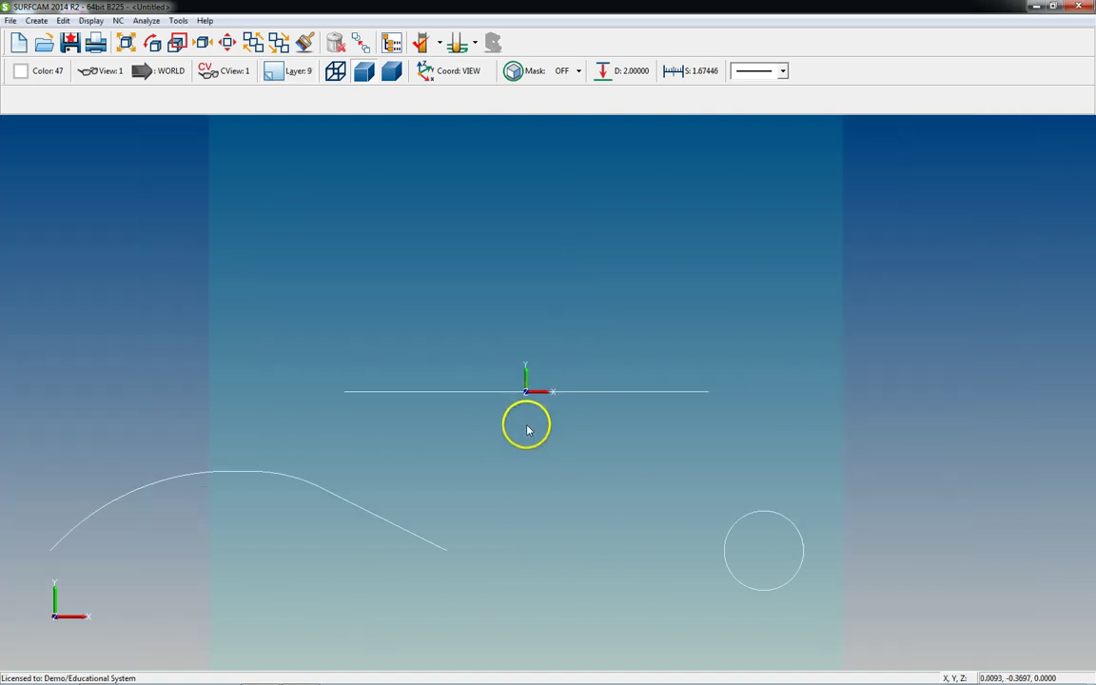
pyautogui.scroll(-6, 527, 426)
pyautogui.scroll(6, 539, 455)
pyautogui.scroll(-4, 541, 457)
pyautogui.scroll(1, 538, 459)
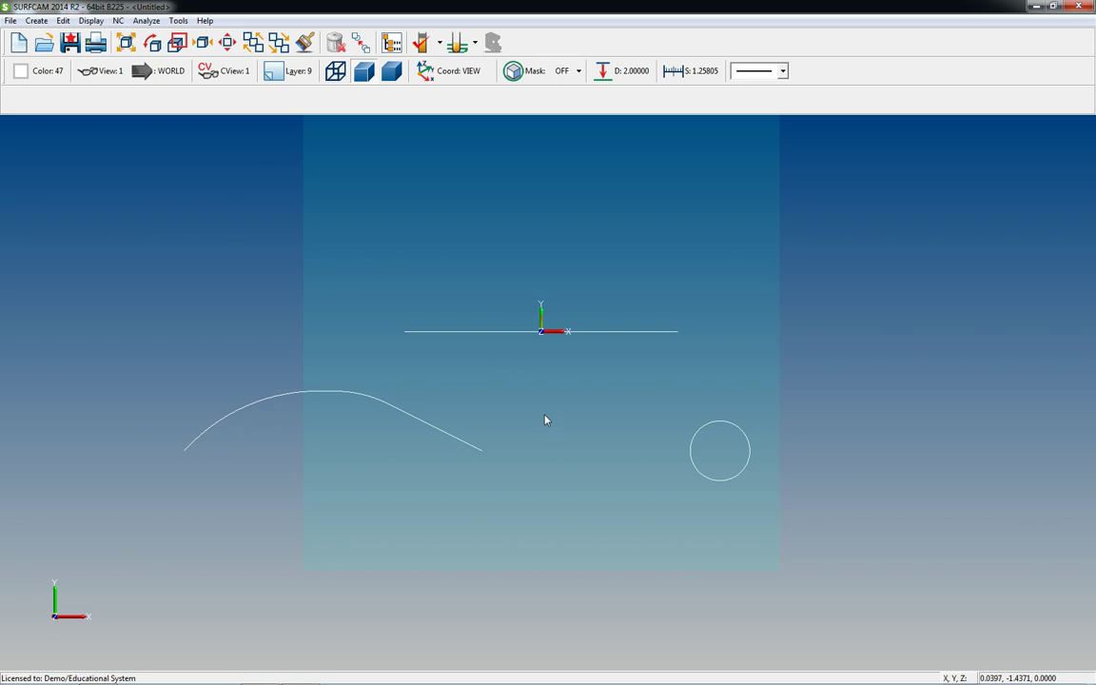
pyautogui.click(513, 343)
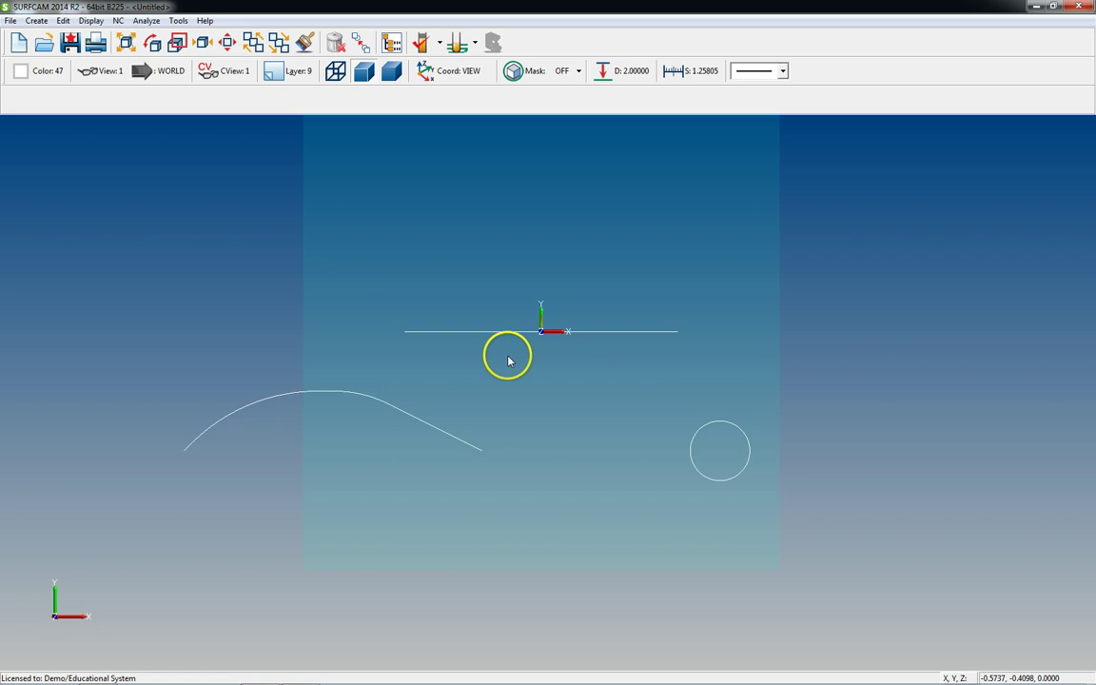
pyautogui.scroll(2, 571, 329)
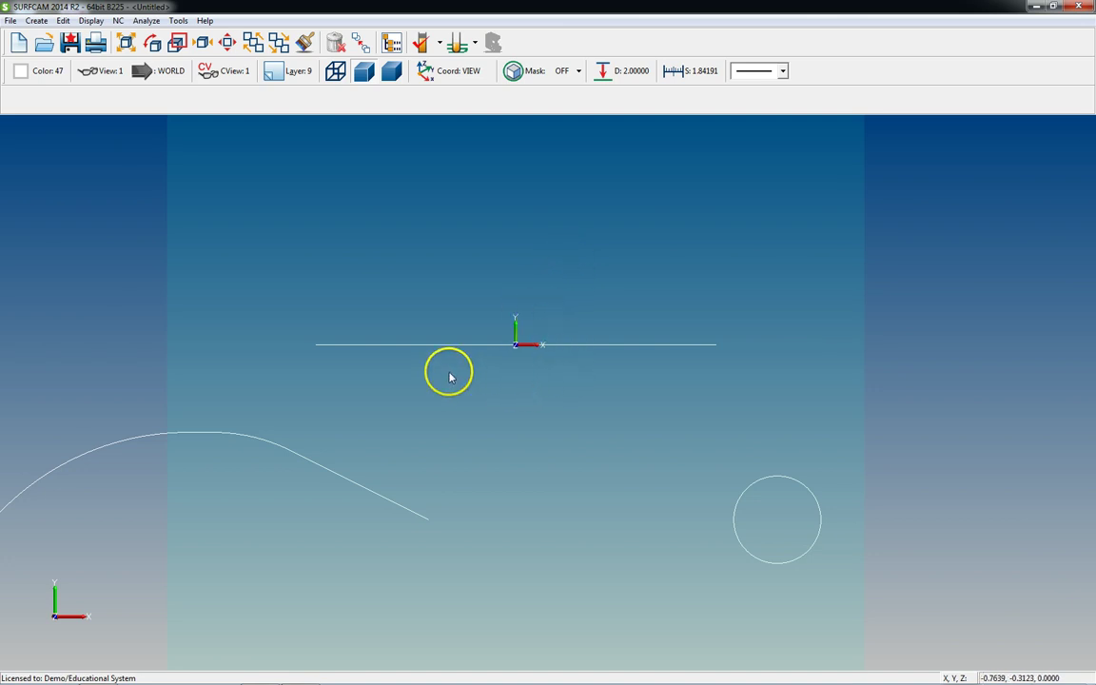
pyautogui.press('l')
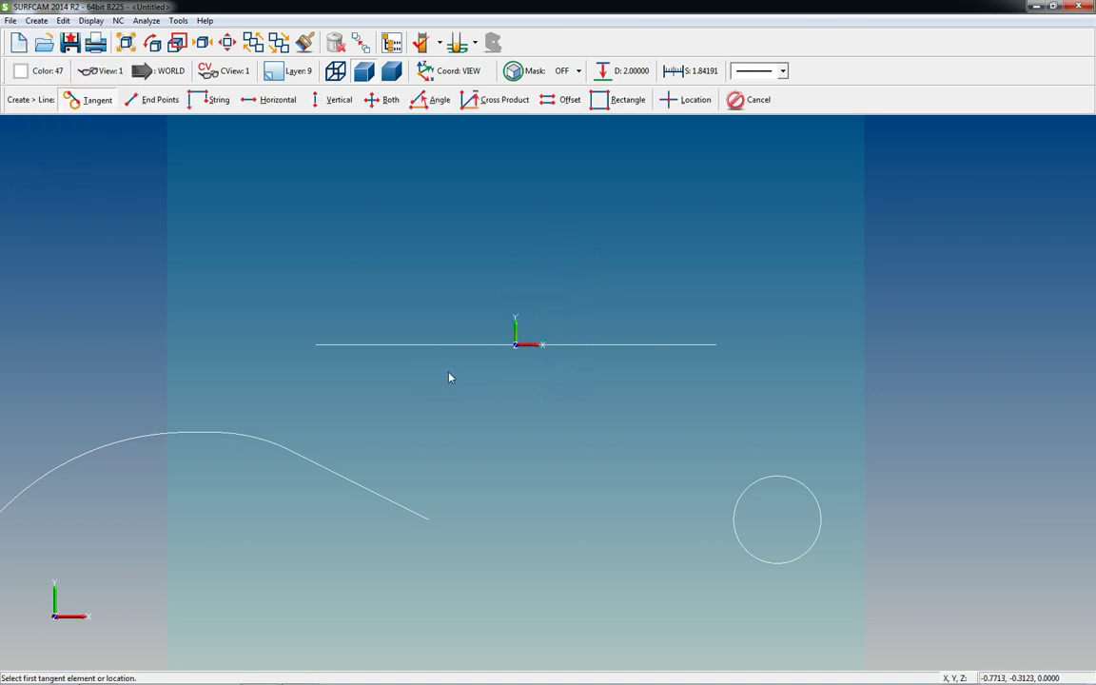
pyautogui.click(557, 101)
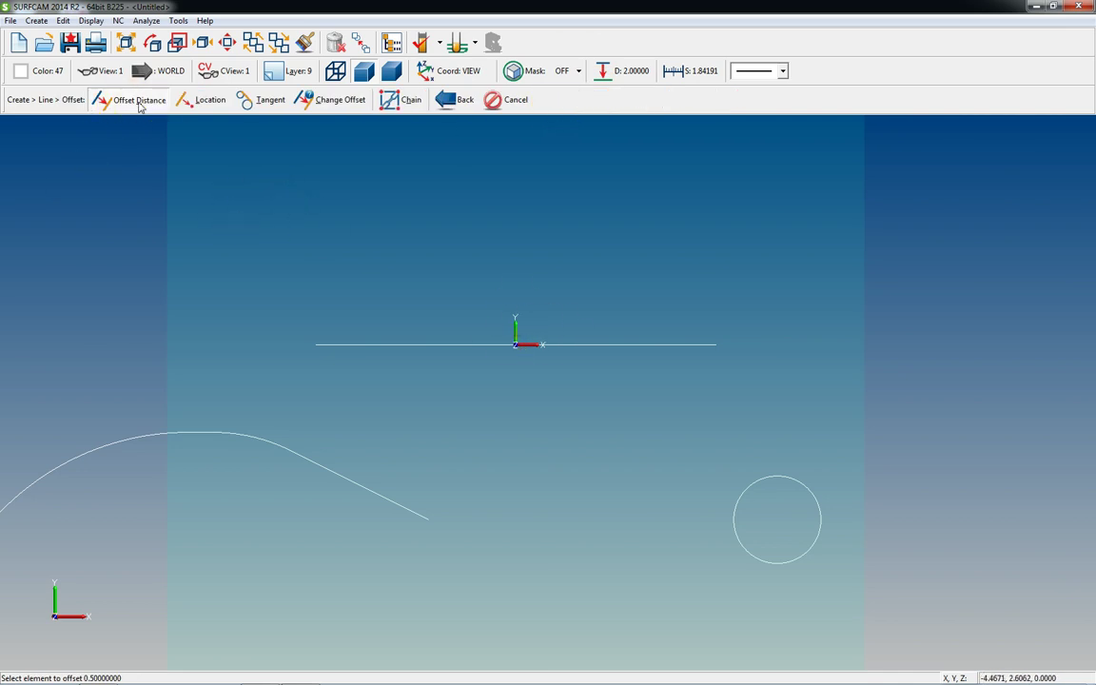
pyautogui.click(339, 101)
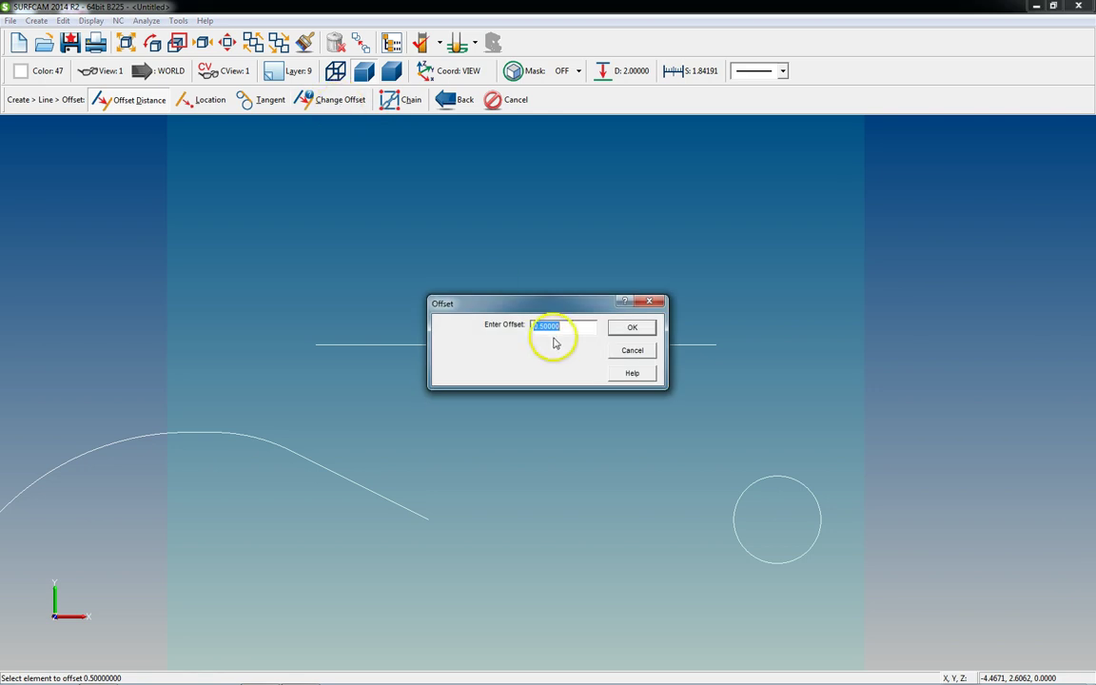
pyautogui.click(631, 335)
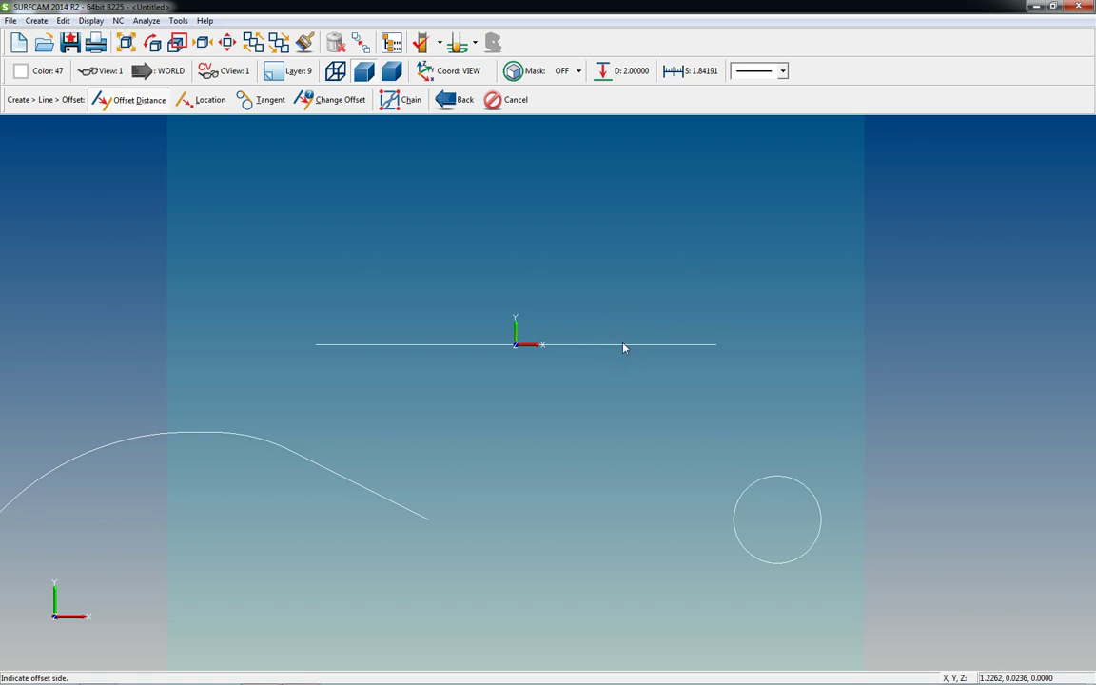
pyautogui.click(622, 274)
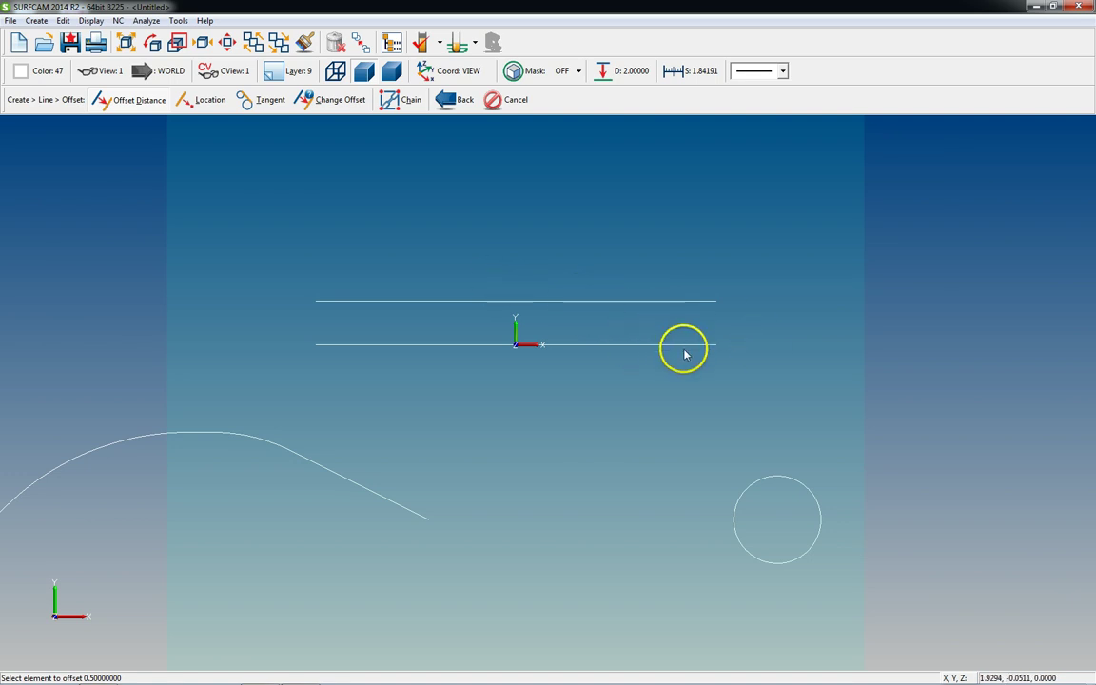
pyautogui.click(601, 436)
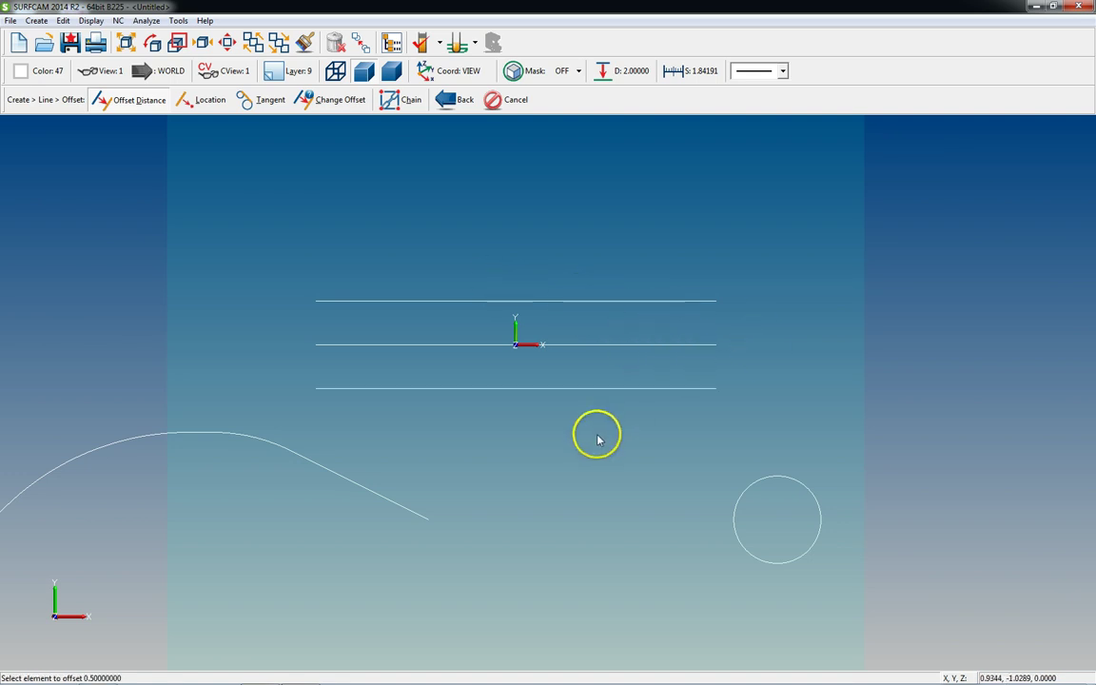
pyautogui.scroll(-1, 599, 439)
pyautogui.middleClick(639, 491)
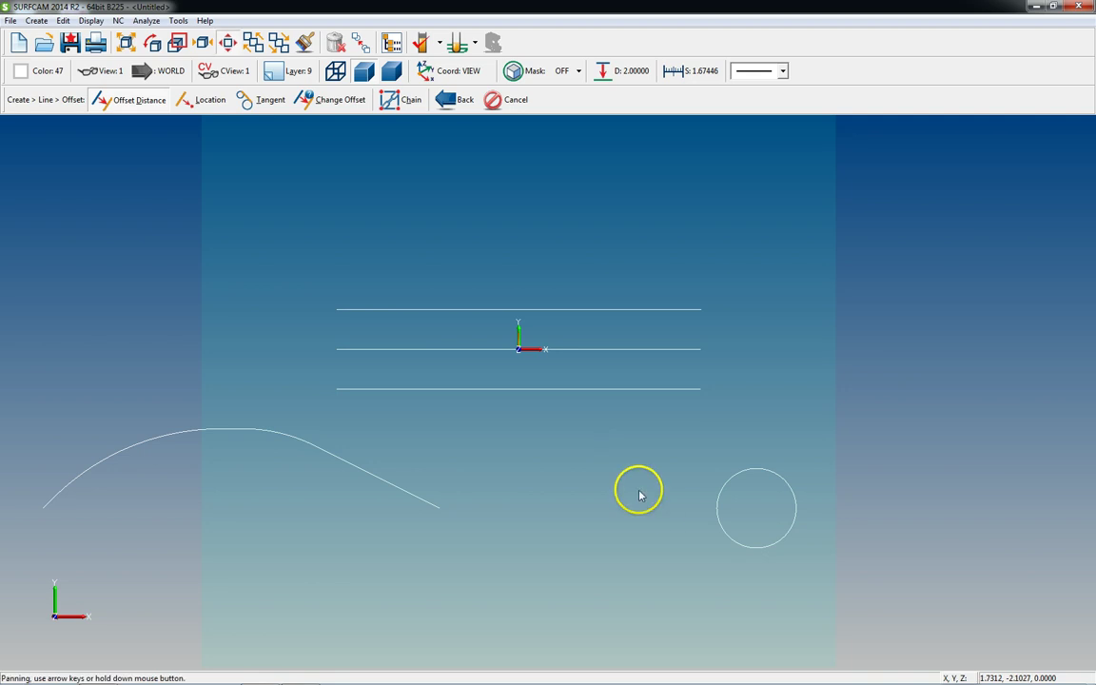
pyautogui.scroll(-2, 597, 490)
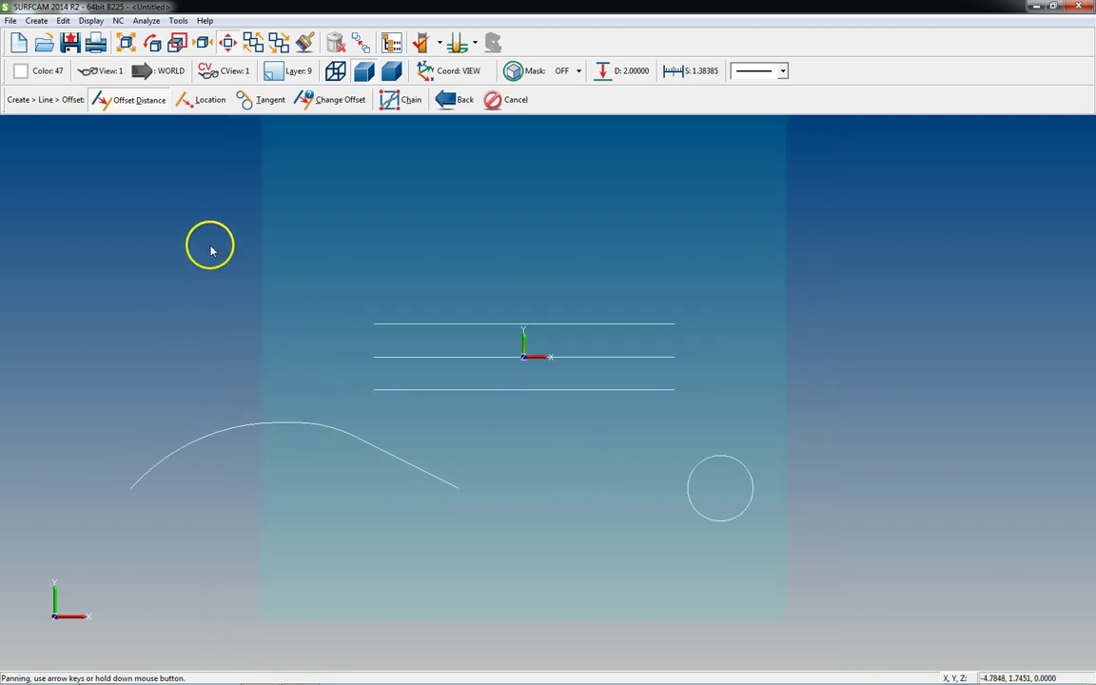
pyautogui.click(202, 101)
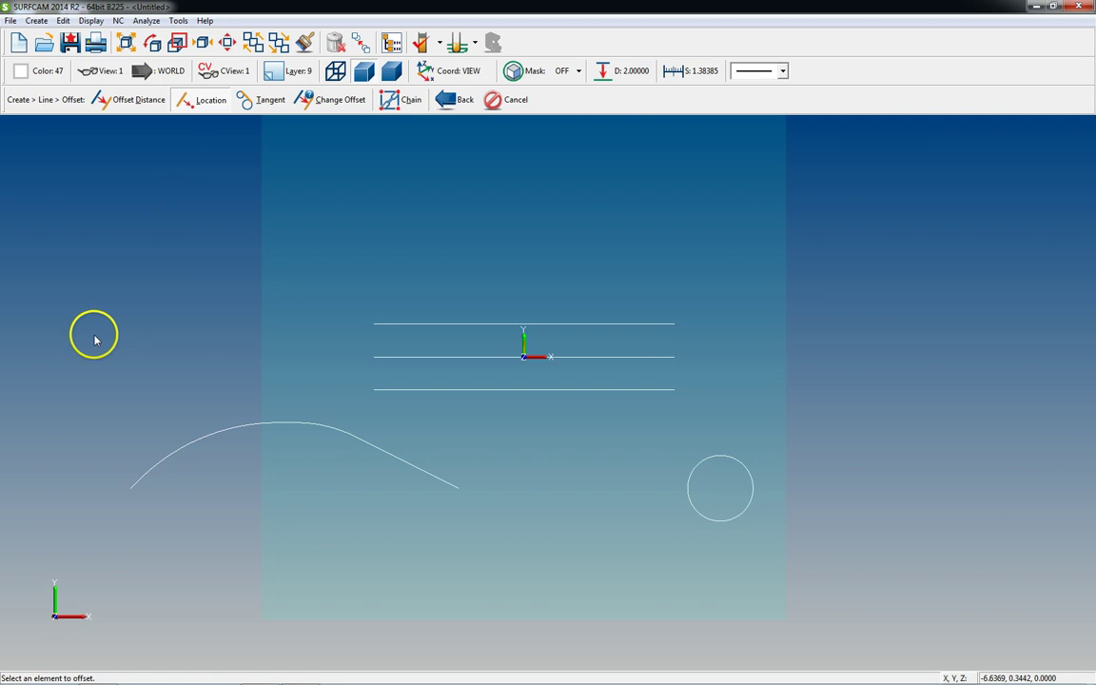
pyautogui.click(646, 326)
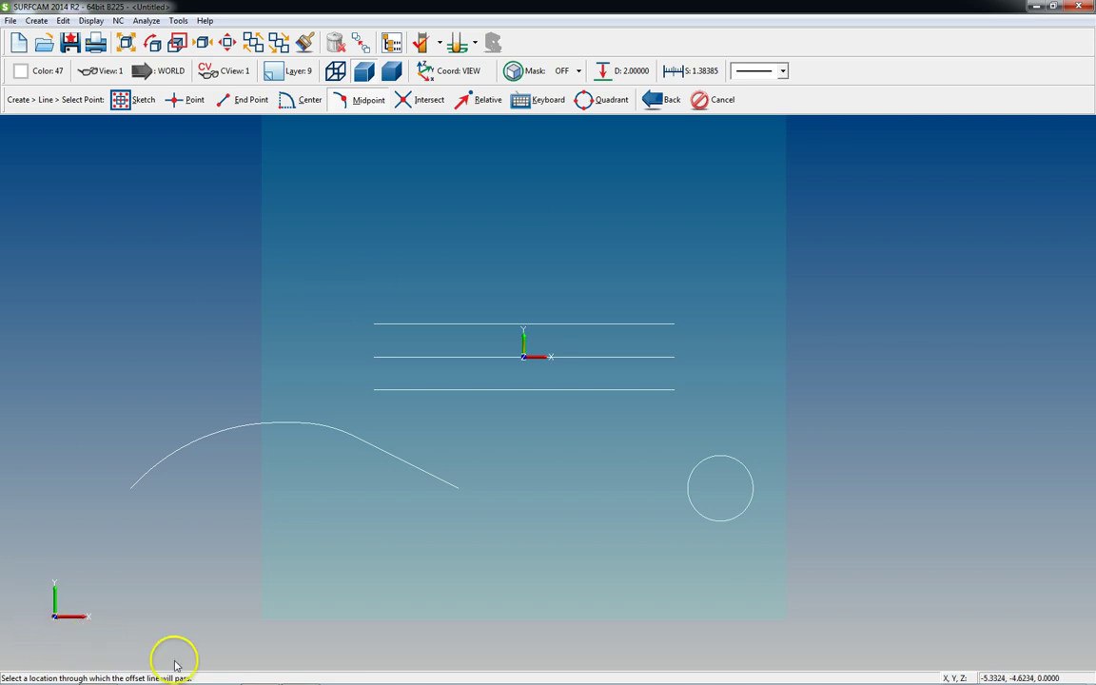
pyautogui.click(538, 99)
pyautogui.write('0')
pyautogui.press('Return')
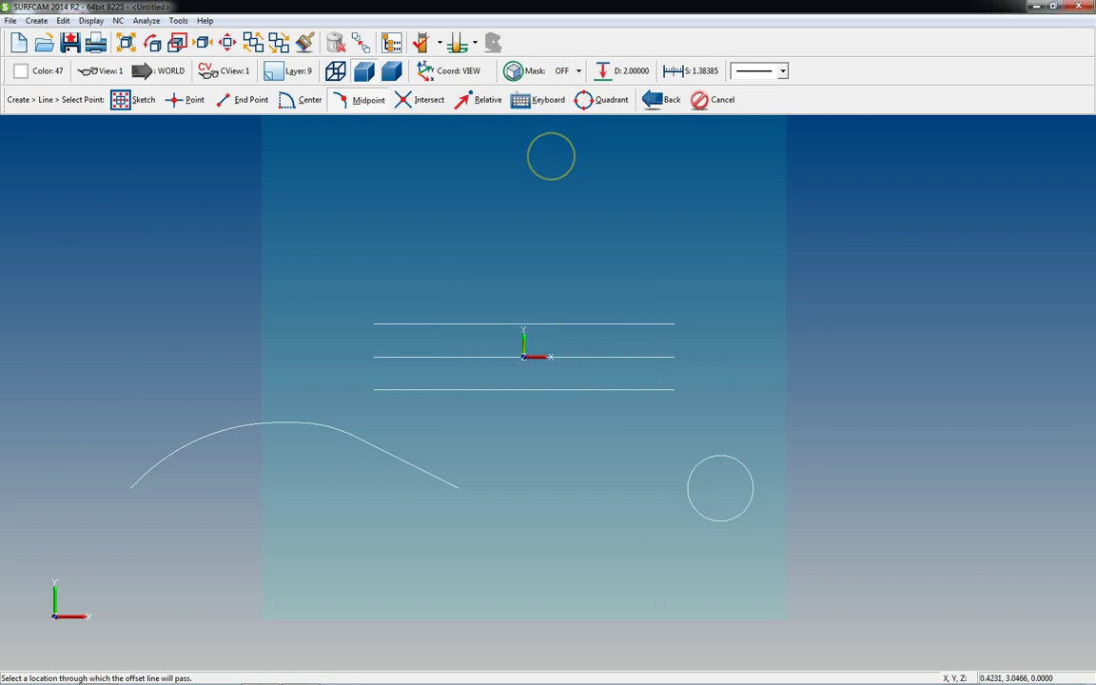
pyautogui.moveTo(578, 339); pyautogui.dragTo(545, 419, button='middle')
pyautogui.hotkey('ctrl', '1')
pyautogui.scroll(-2, 543, 416)
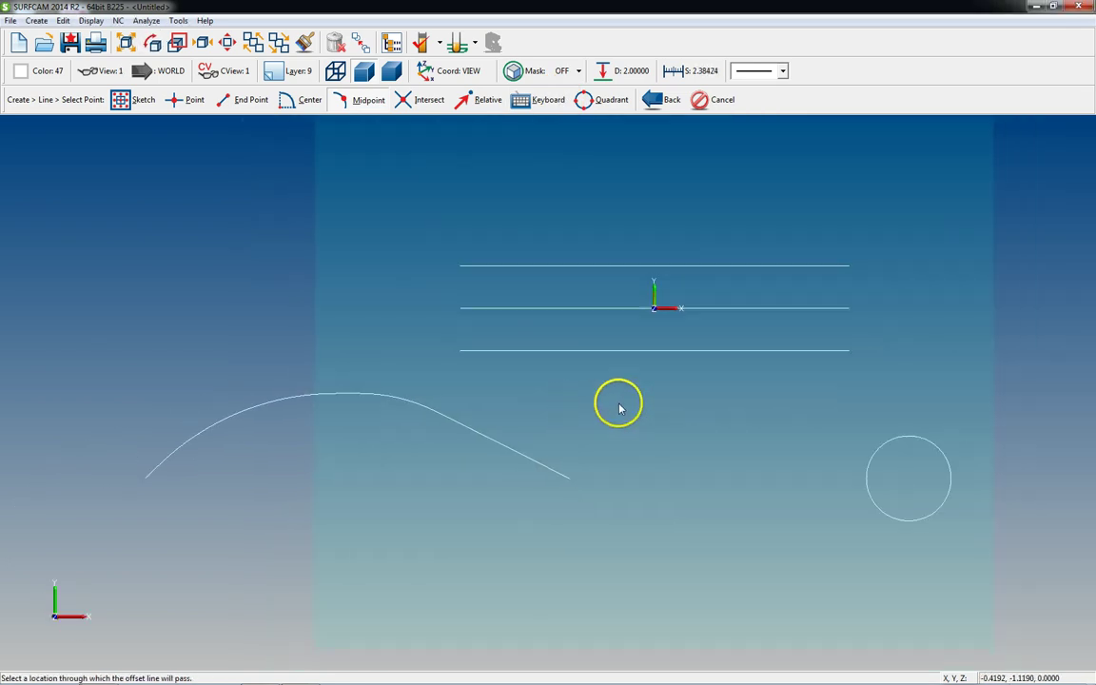
pyautogui.press('Escape')
# Create a vertical line through the origin at the coordinates 0, 0, 0.
pyautogui.press('p')
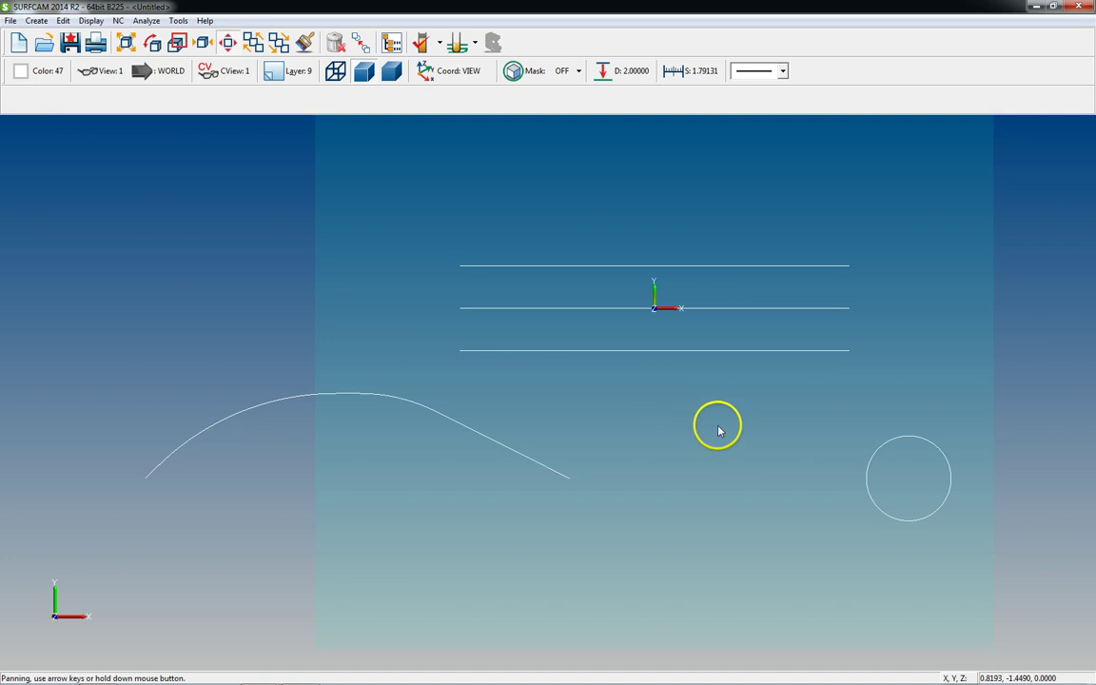
pyautogui.scroll(-2, 718, 430)
pyautogui.scroll(1, 678, 387)
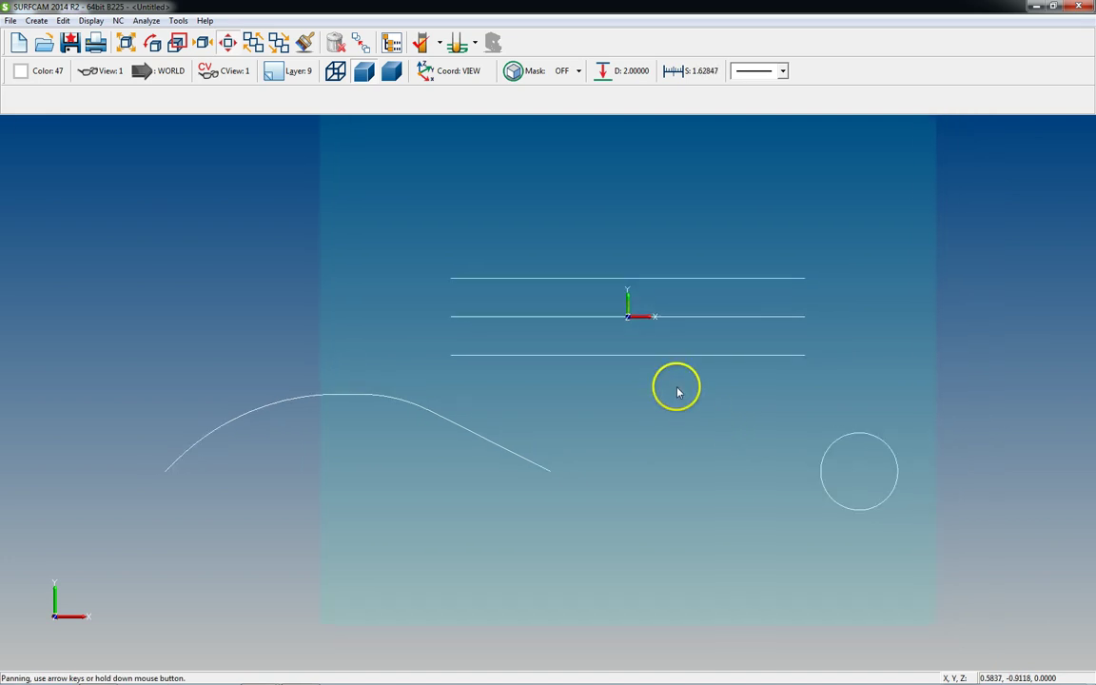
pyautogui.press('Escape')
pyautogui.press('v')
pyautogui.press('k')
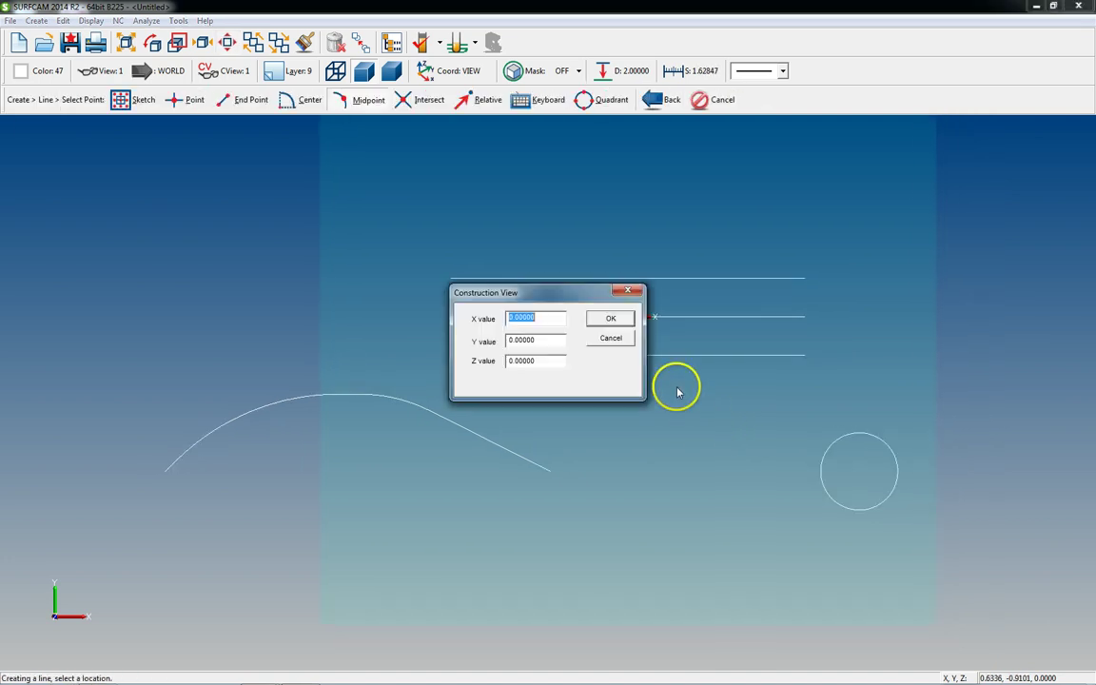
pyautogui.press('Return')
pyautogui.scroll(-4, 623, 322)
pyautogui.press('Escape')
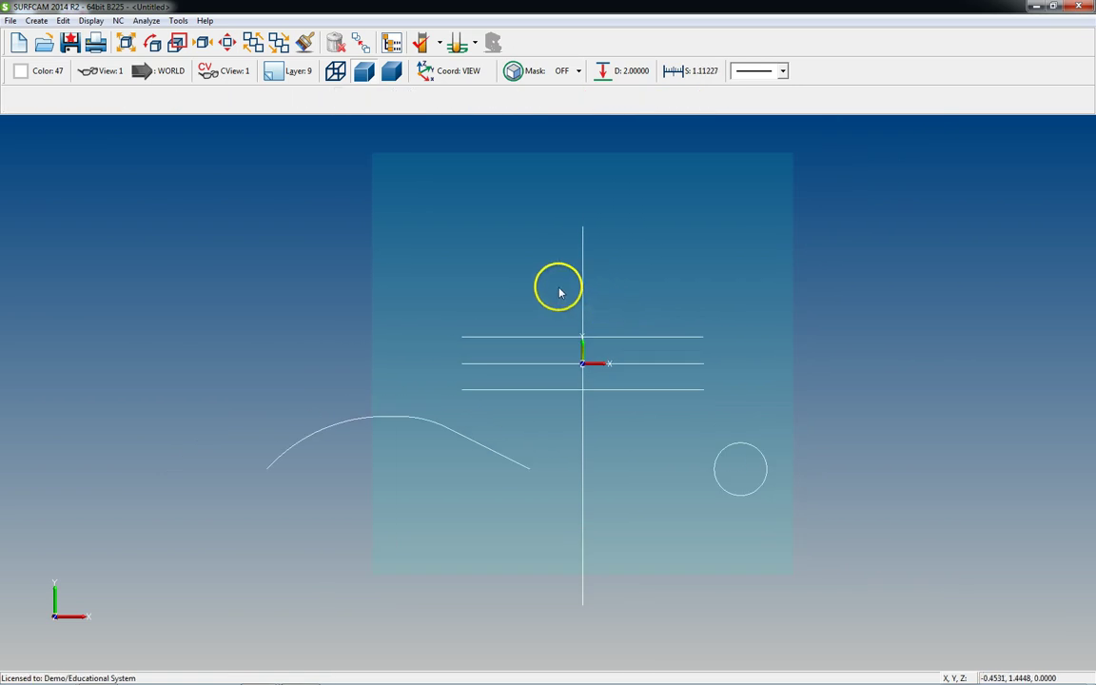
# Offset the horizontal line at the origin by location so that the copy passes through the upper end point of the vertical line.
pyautogui.hotkey('alt', 'c')
pyautogui.press('l')
pyautogui.click(559, 100)
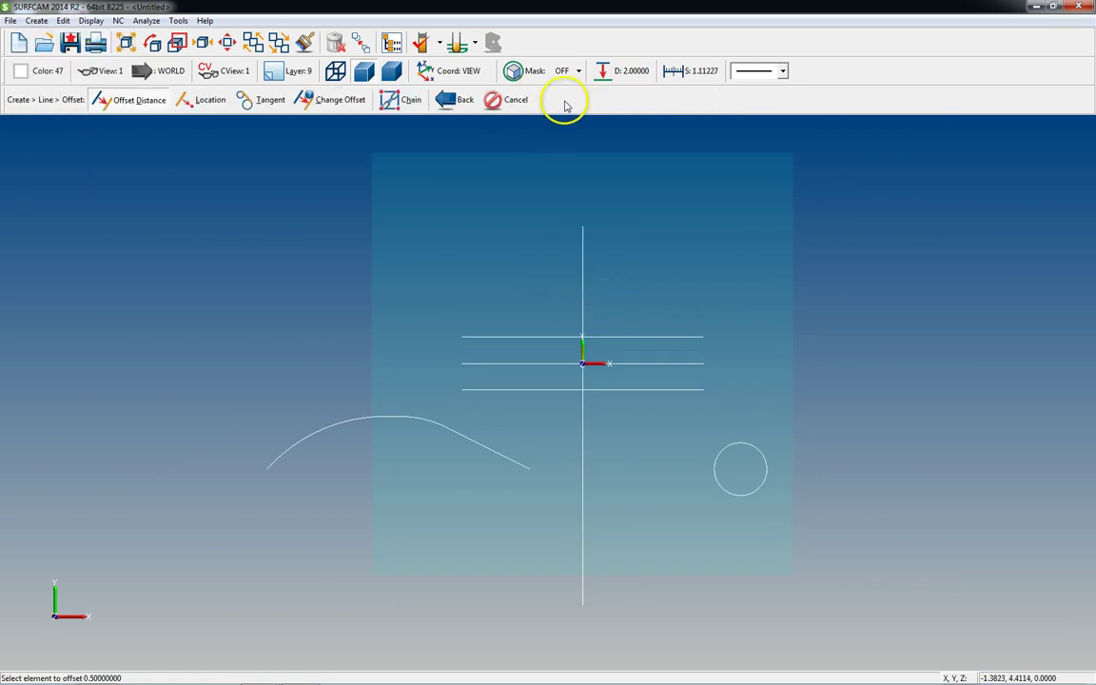
pyautogui.click(687, 368)
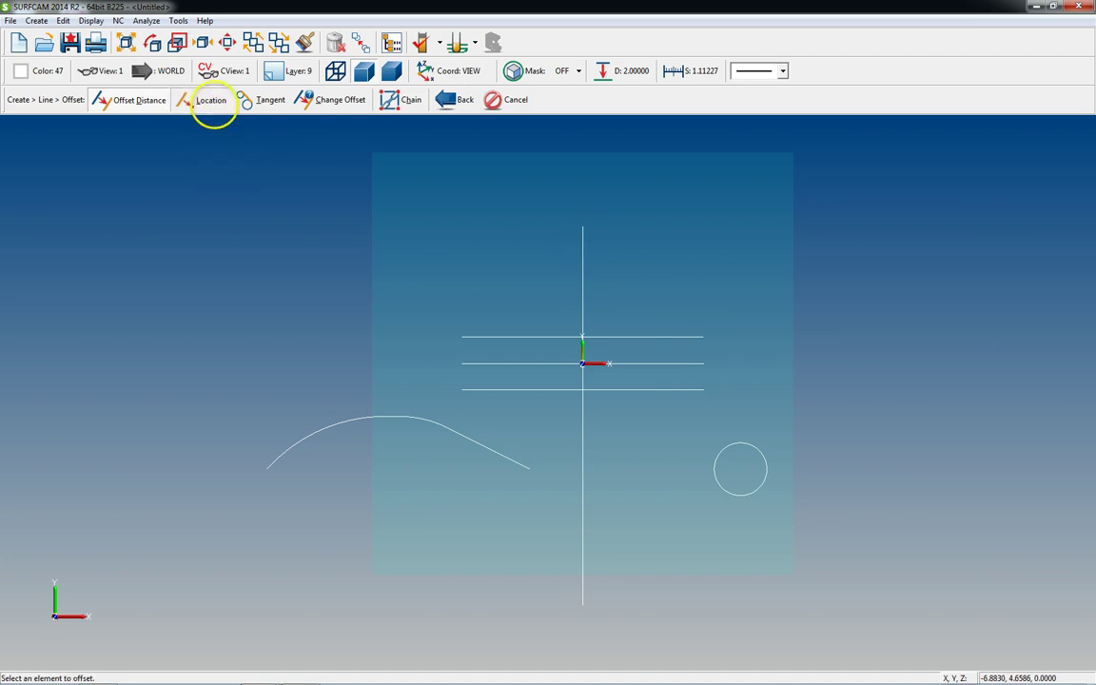
pyautogui.click(211, 103)
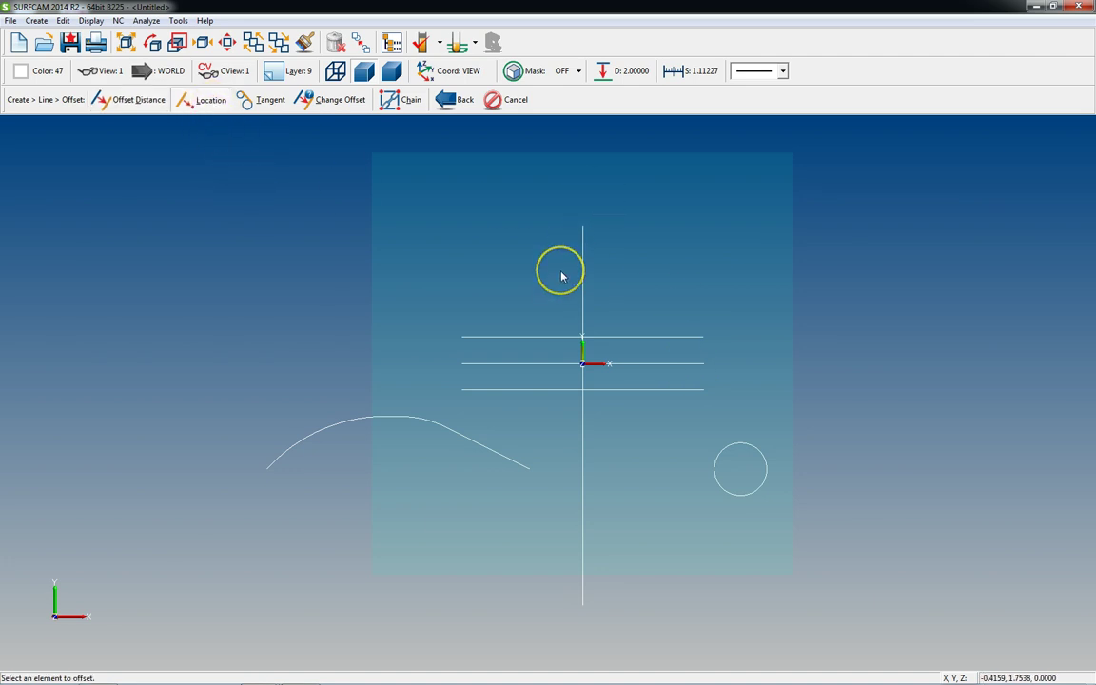
pyautogui.click(647, 363)
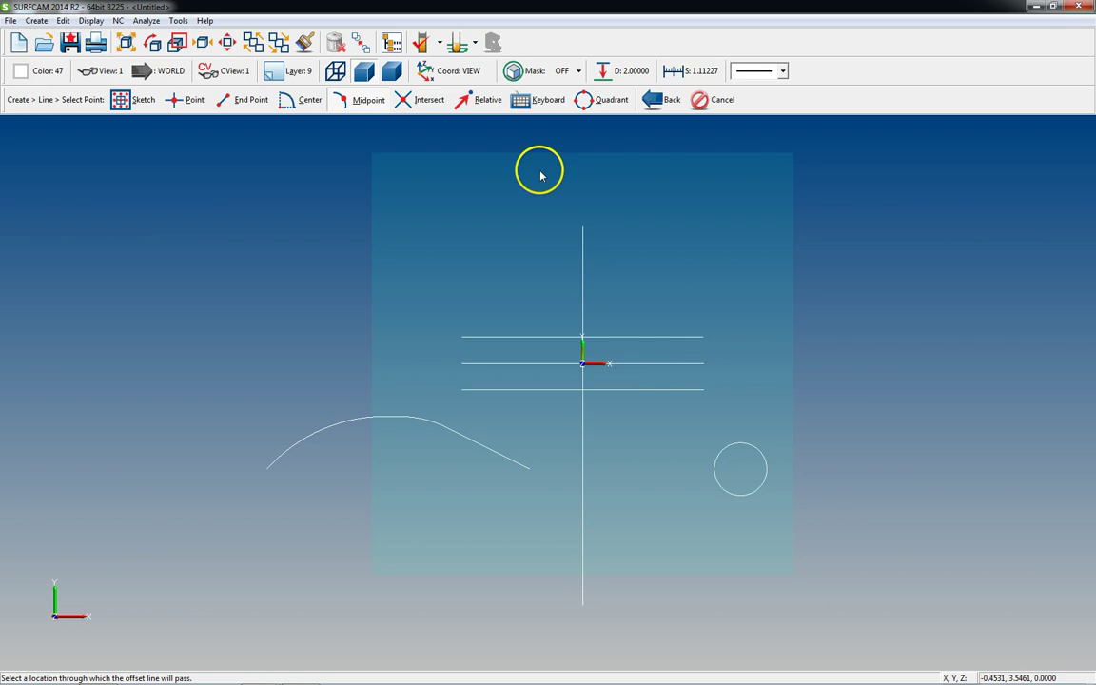
pyautogui.click(242, 100)
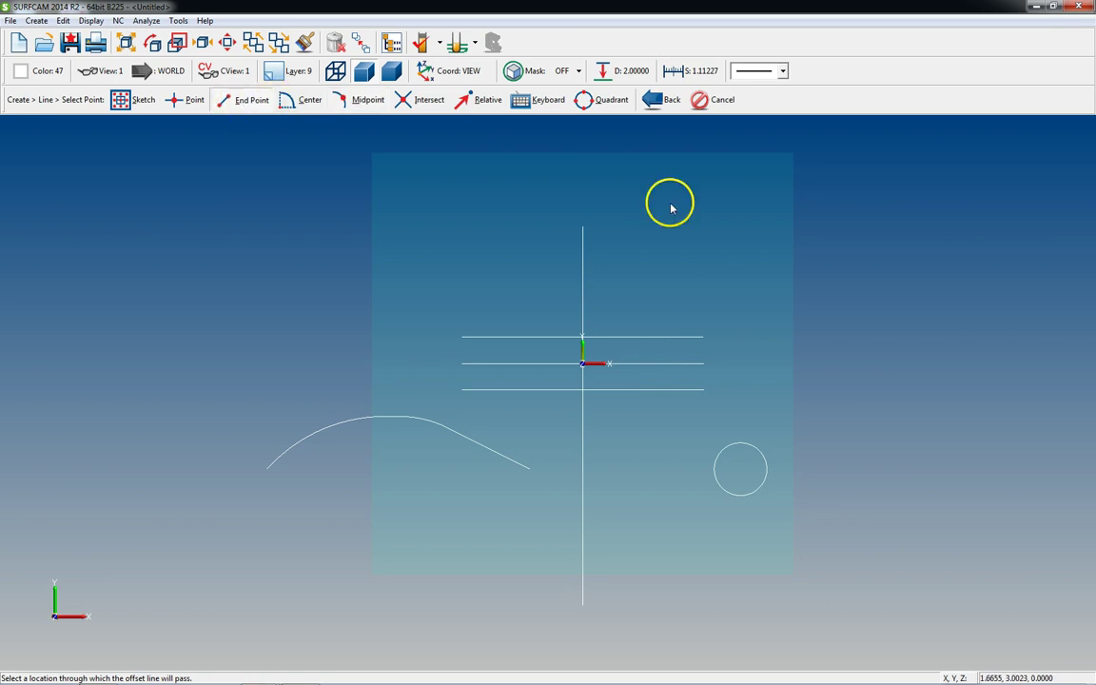
pyautogui.click(584, 233)
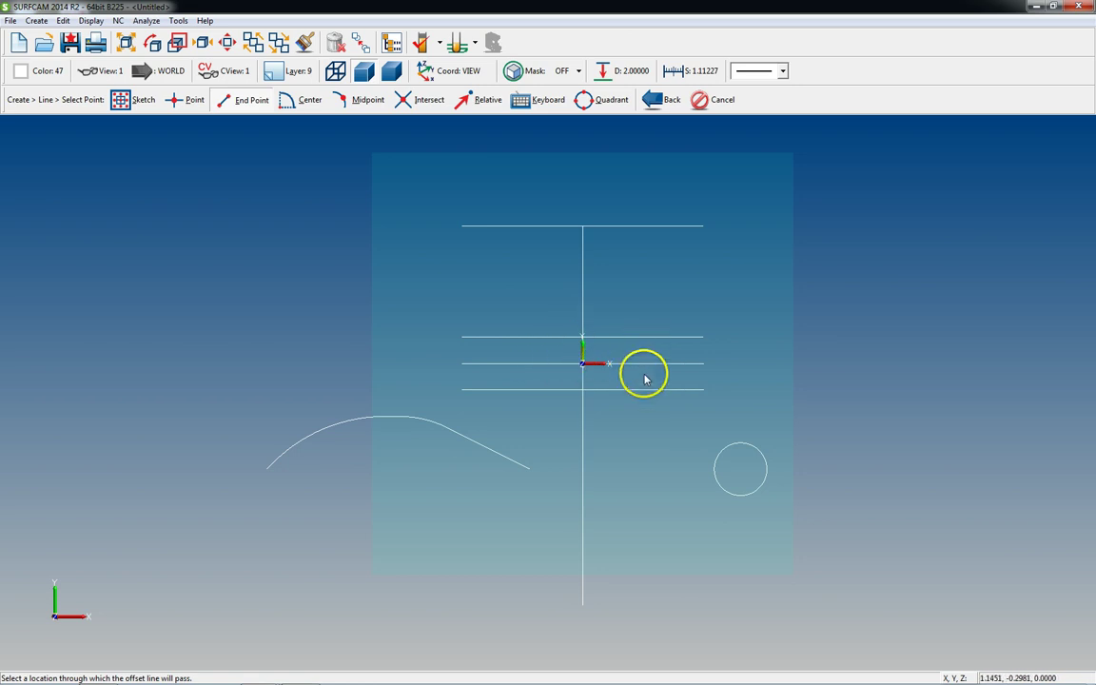
pyautogui.scroll(2, 590, 372)
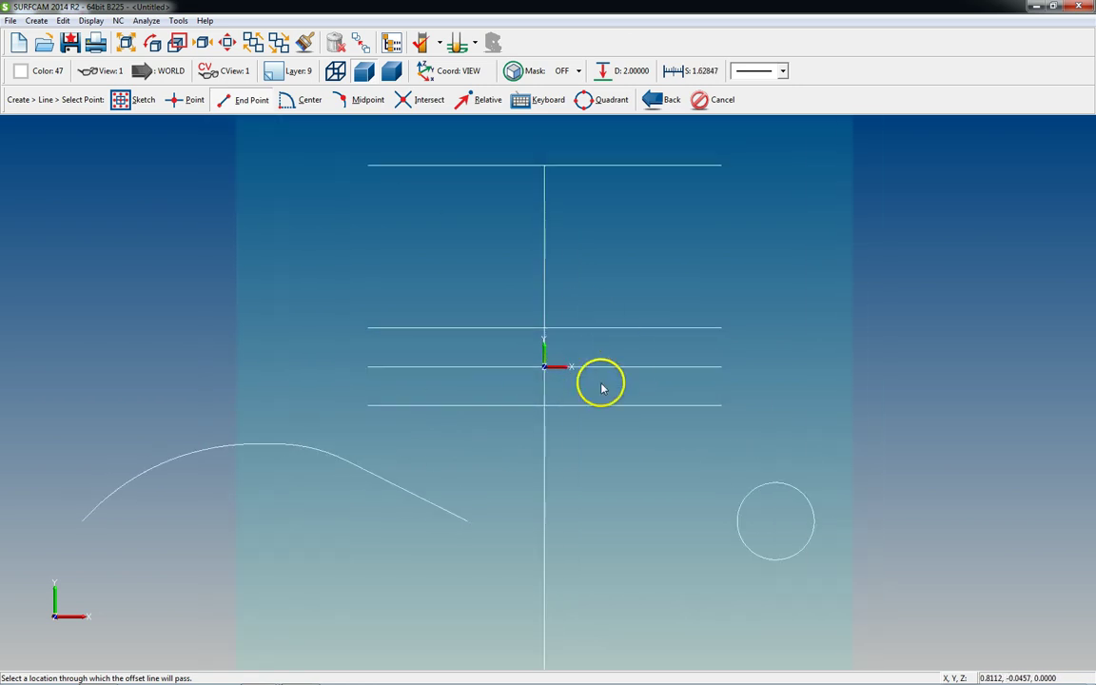
pyautogui.scroll(-1, 582, 324)
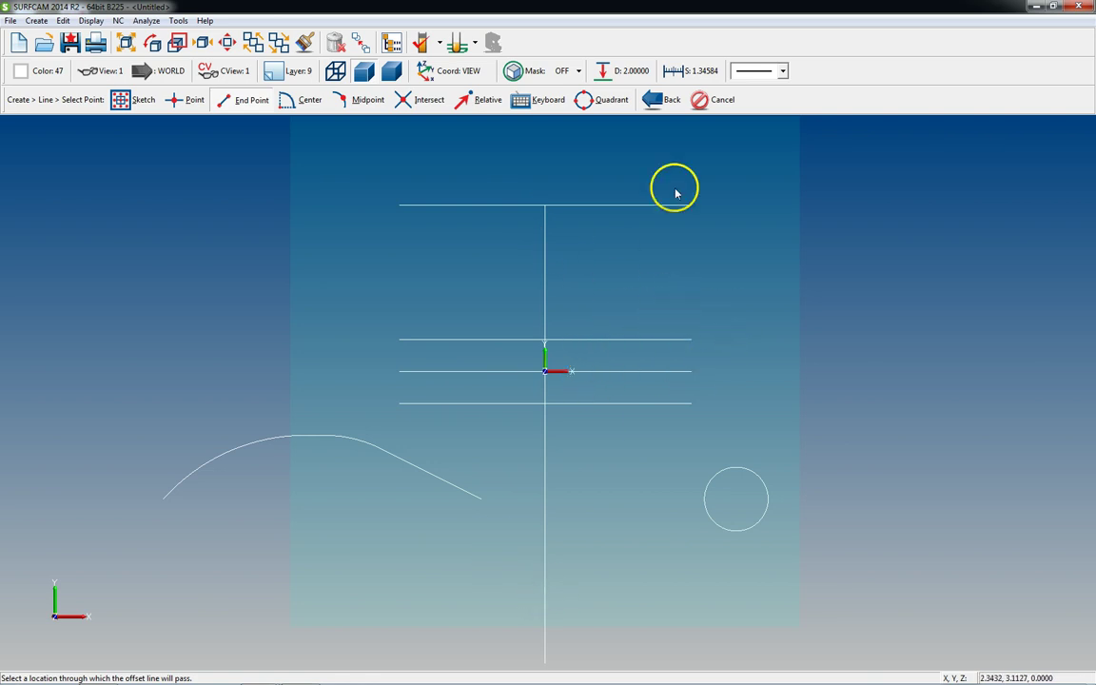
# Offset the lowest horizontal line by location so that the copy passes through the midpoint of the vertical line.
pyautogui.press('Escape')
pyautogui.press('l')
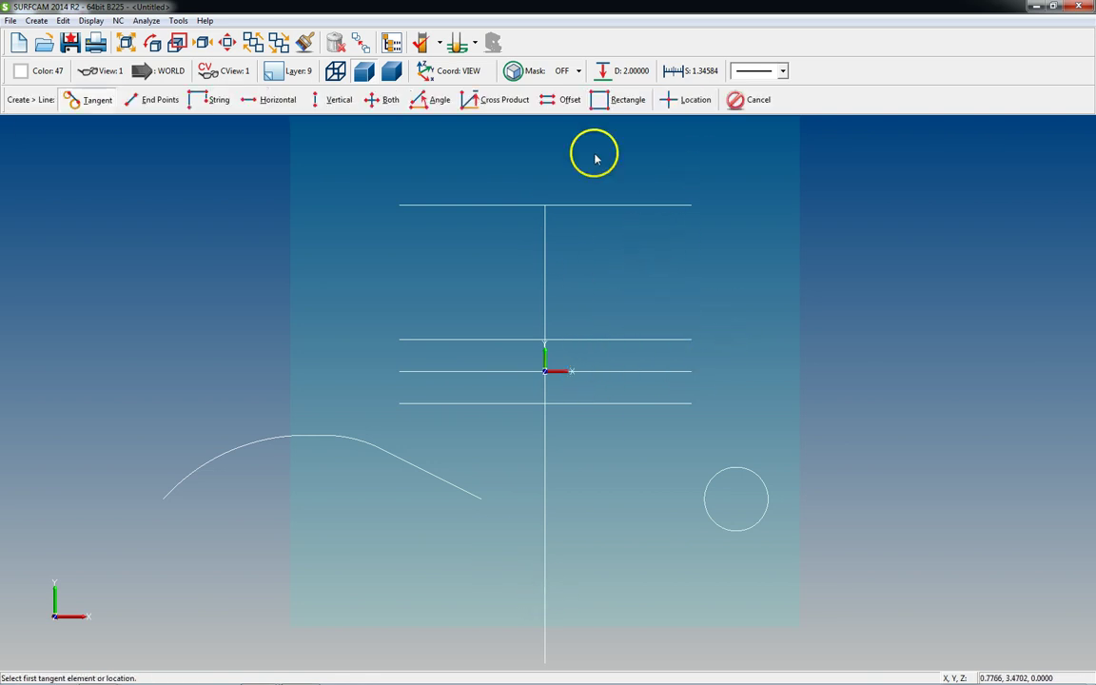
pyautogui.click(576, 102)
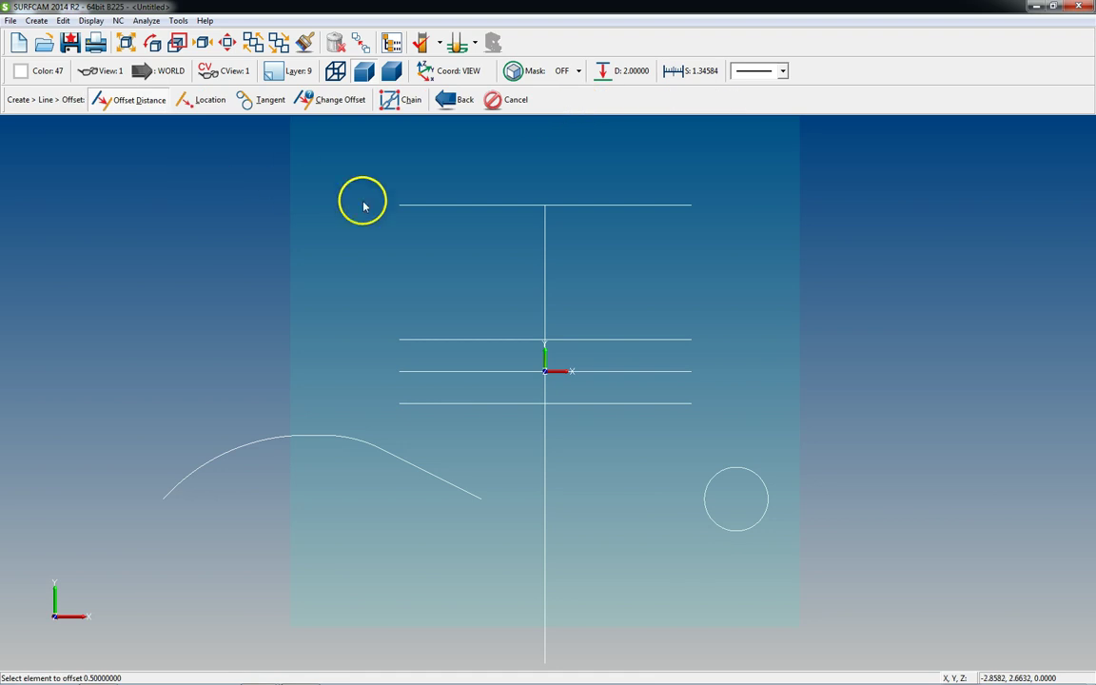
pyautogui.click(192, 100)
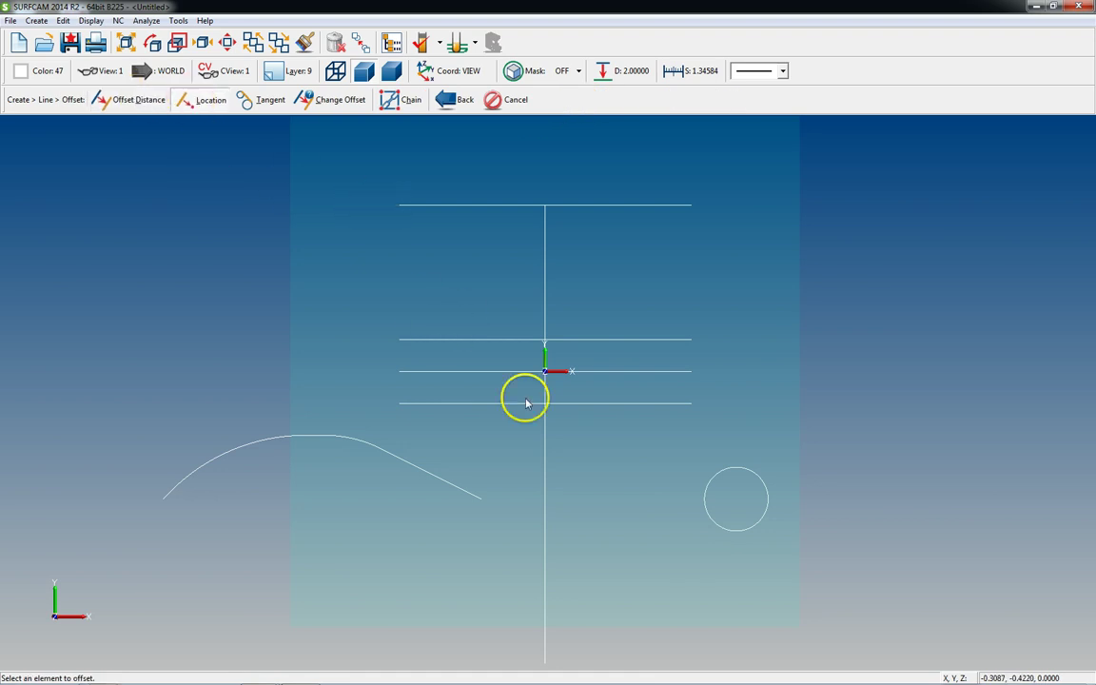
pyautogui.click(660, 403)
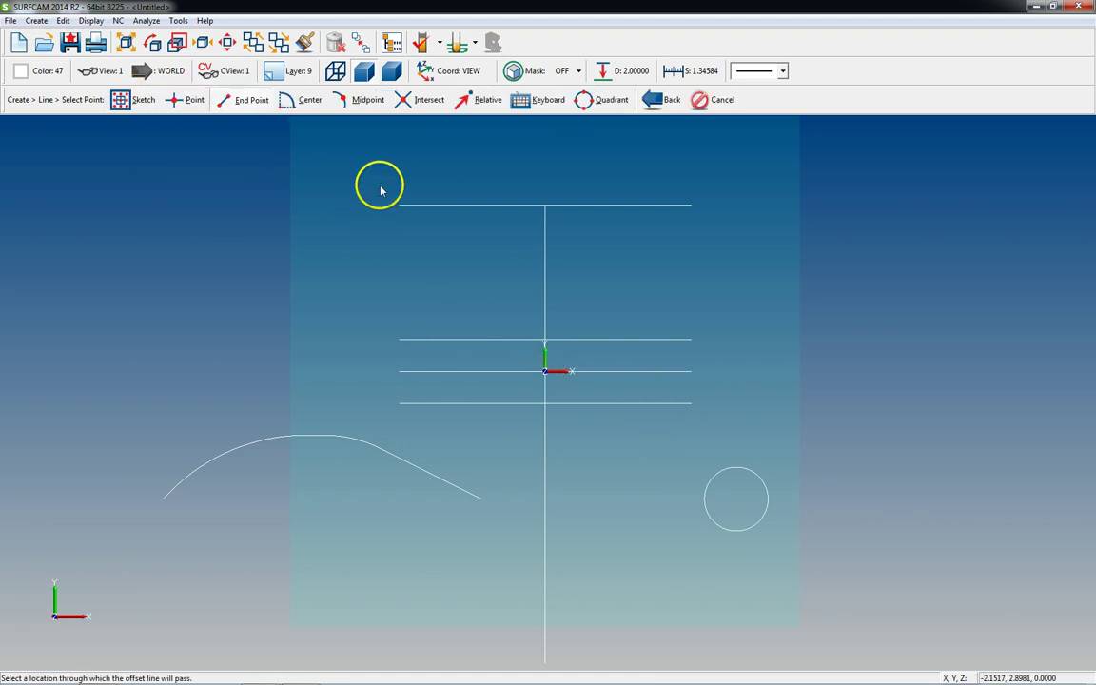
pyautogui.scroll(-1, 384, 195)
pyautogui.moveTo(387, 201); pyautogui.dragTo(408, 227, button='middle')
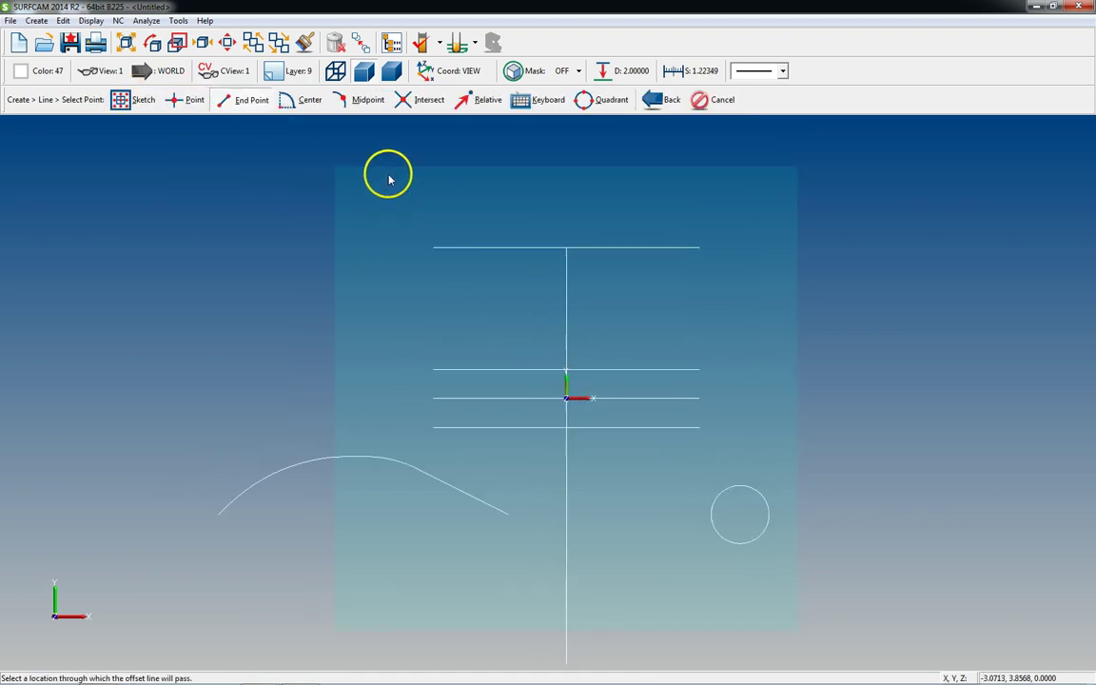
pyautogui.click(350, 107)
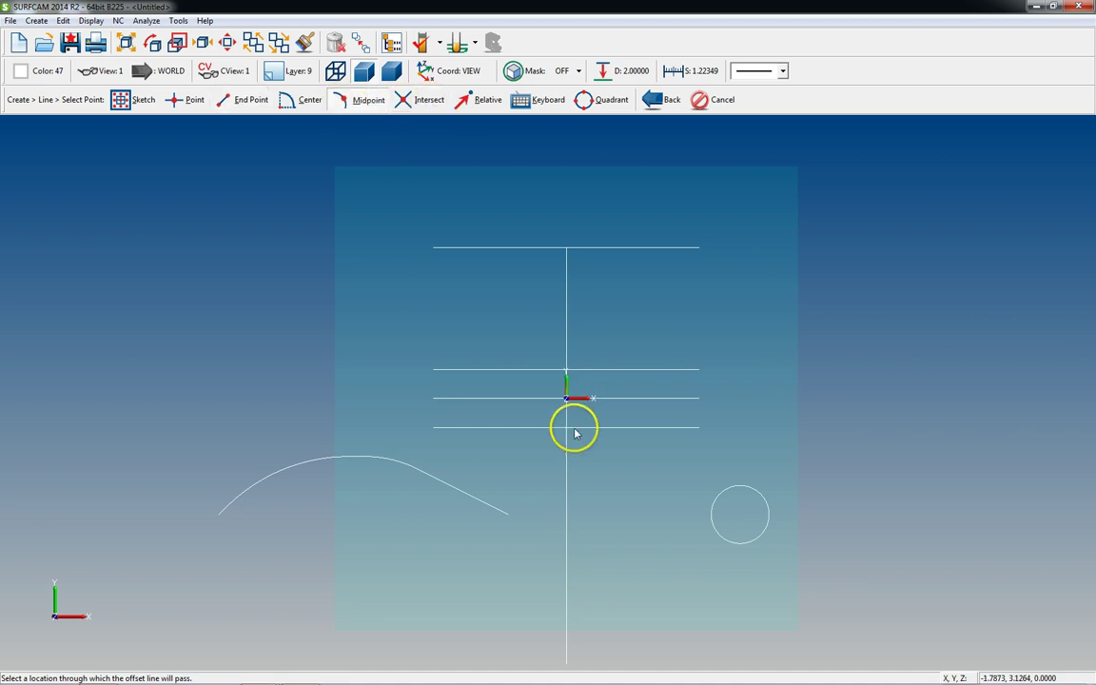
pyautogui.click(566, 569)
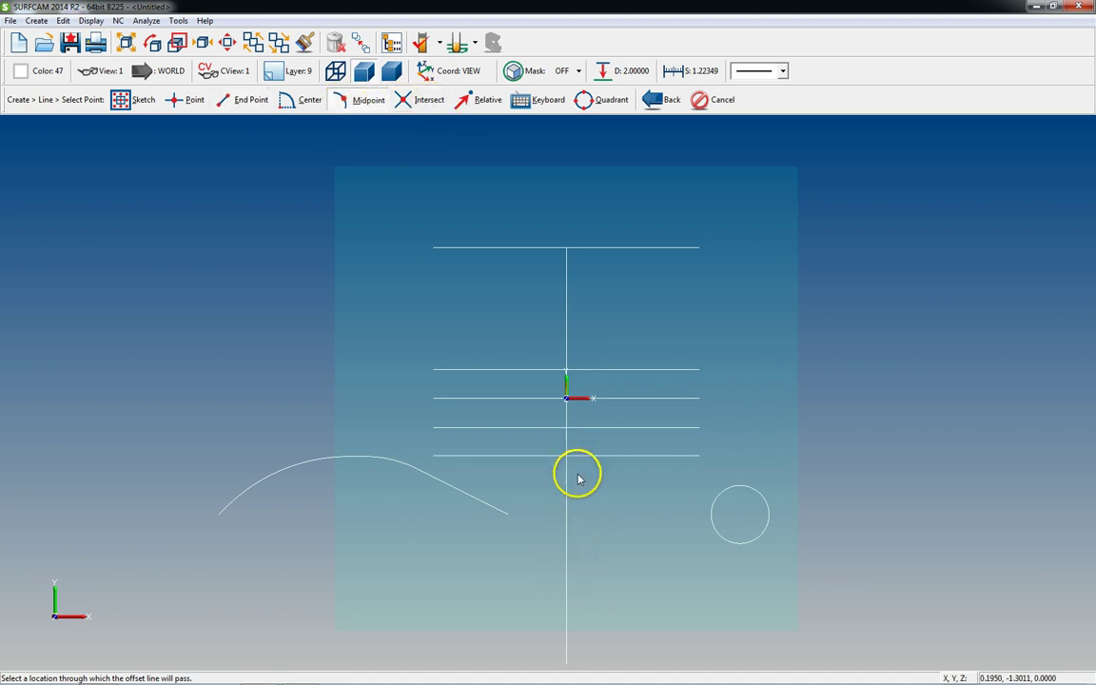
pyautogui.moveTo(574, 455); pyautogui.dragTo(601, 442, button='middle')
pyautogui.moveTo(637, 436); pyautogui.dragTo(596, 443)
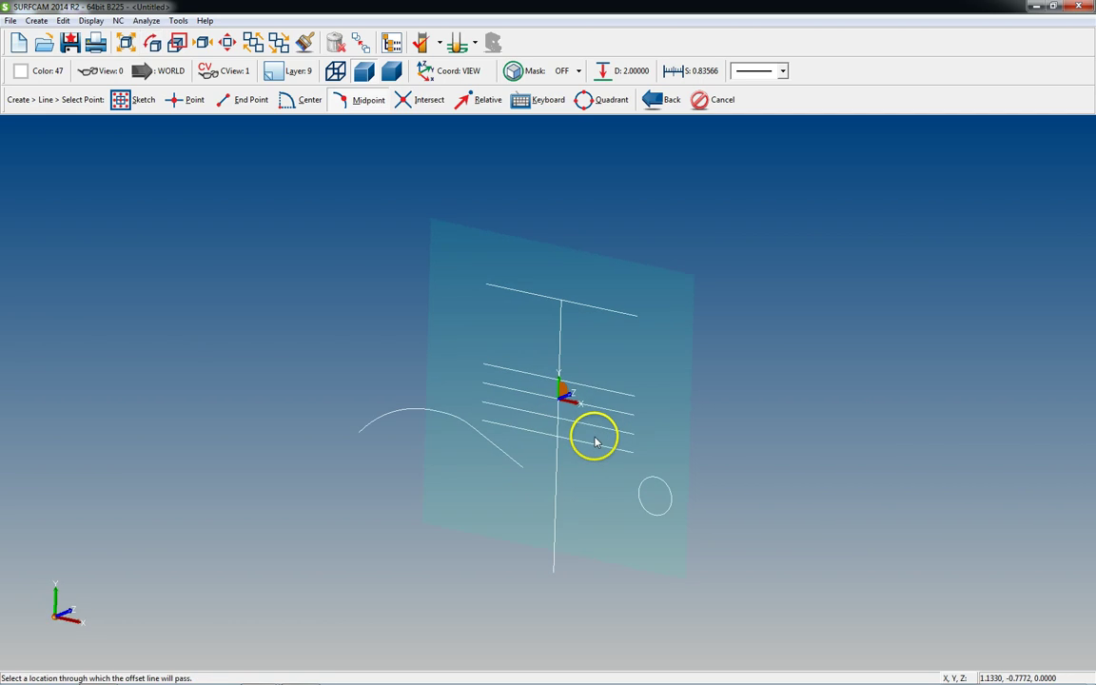
pyautogui.press('1')
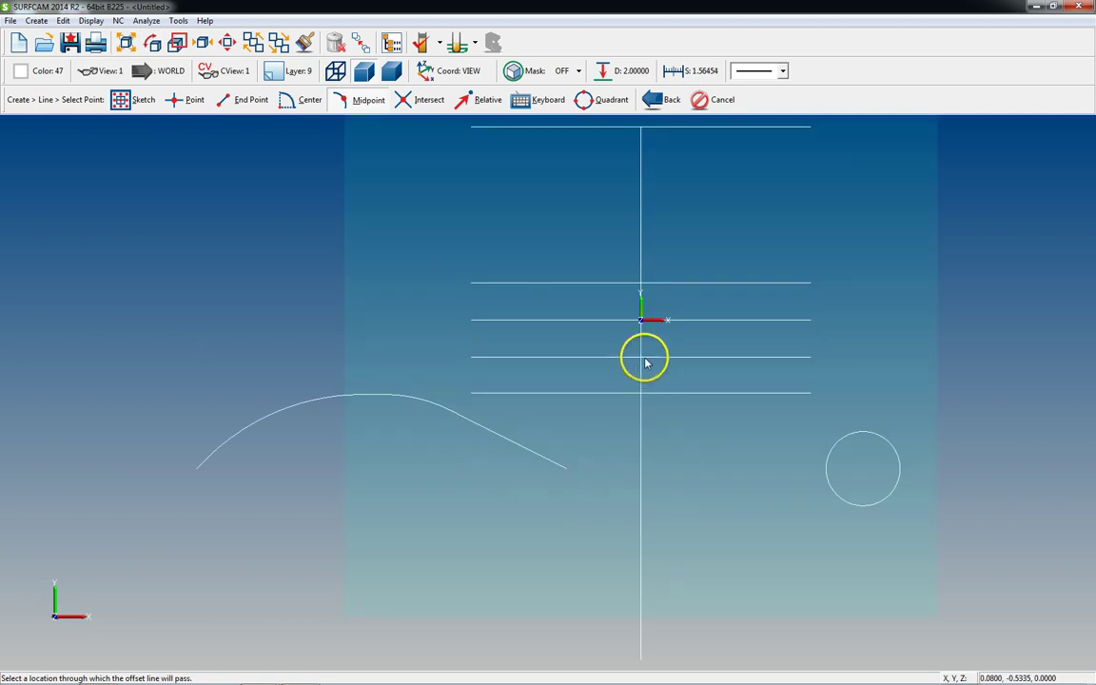
pyautogui.scroll(-1, 645, 366)
pyautogui.press('Escape')
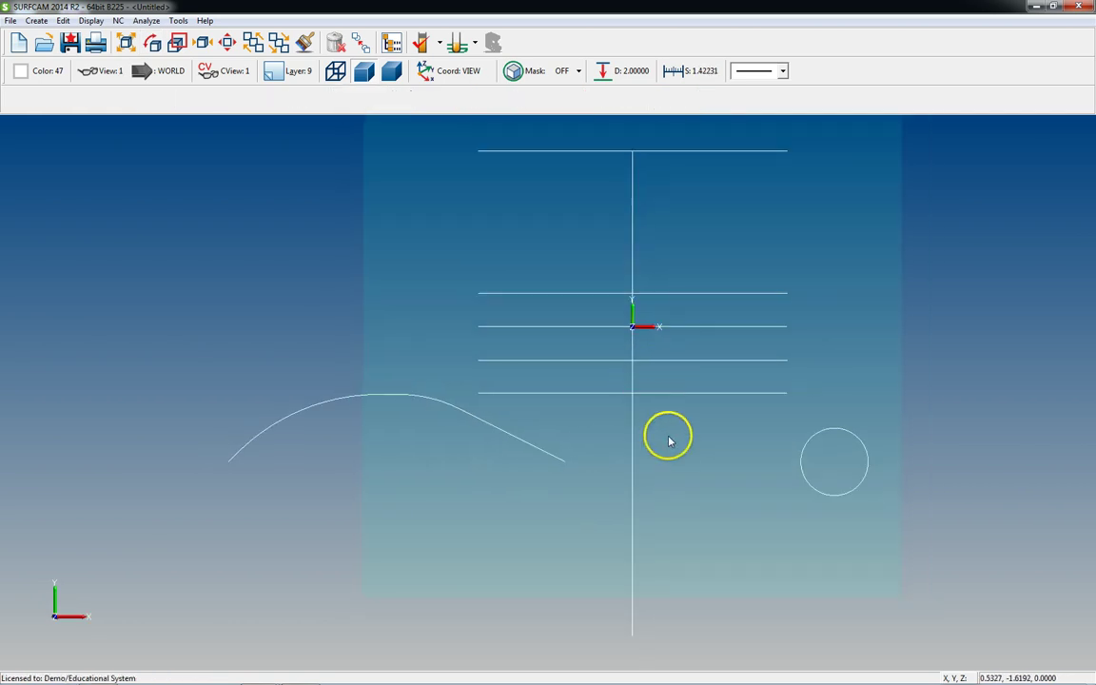
# Try to offset the open arc-and-line profile as a chain by 0.5.
pyautogui.hotkey('alt', 'c')
pyautogui.press('l')
pyautogui.click(555, 106)
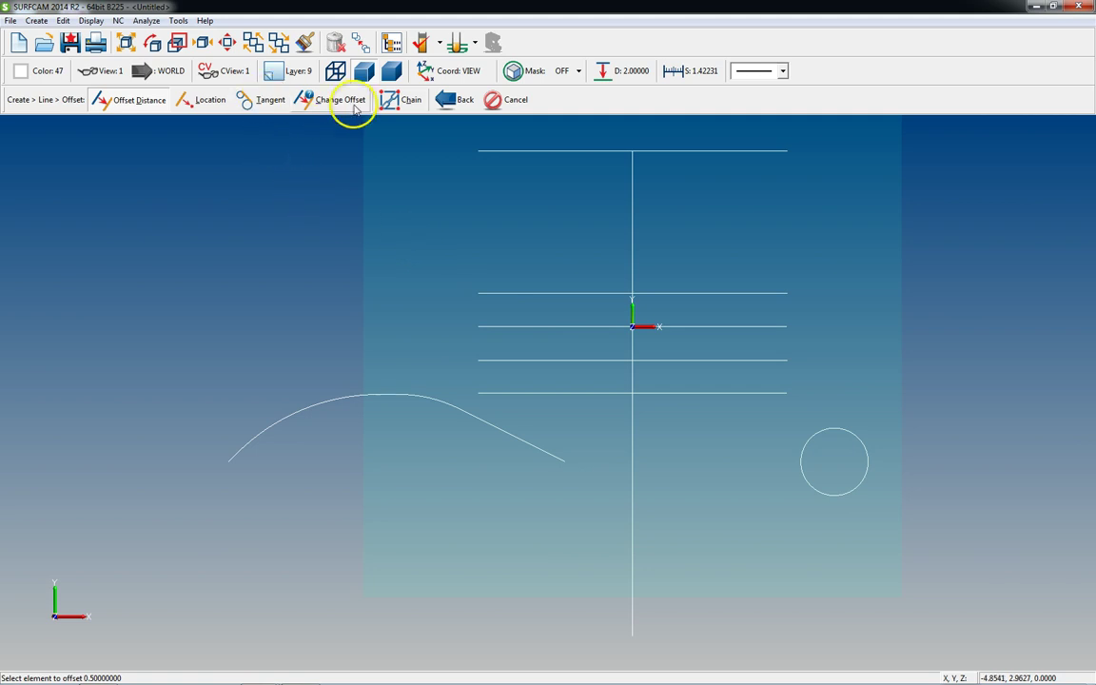
pyautogui.click(409, 103)
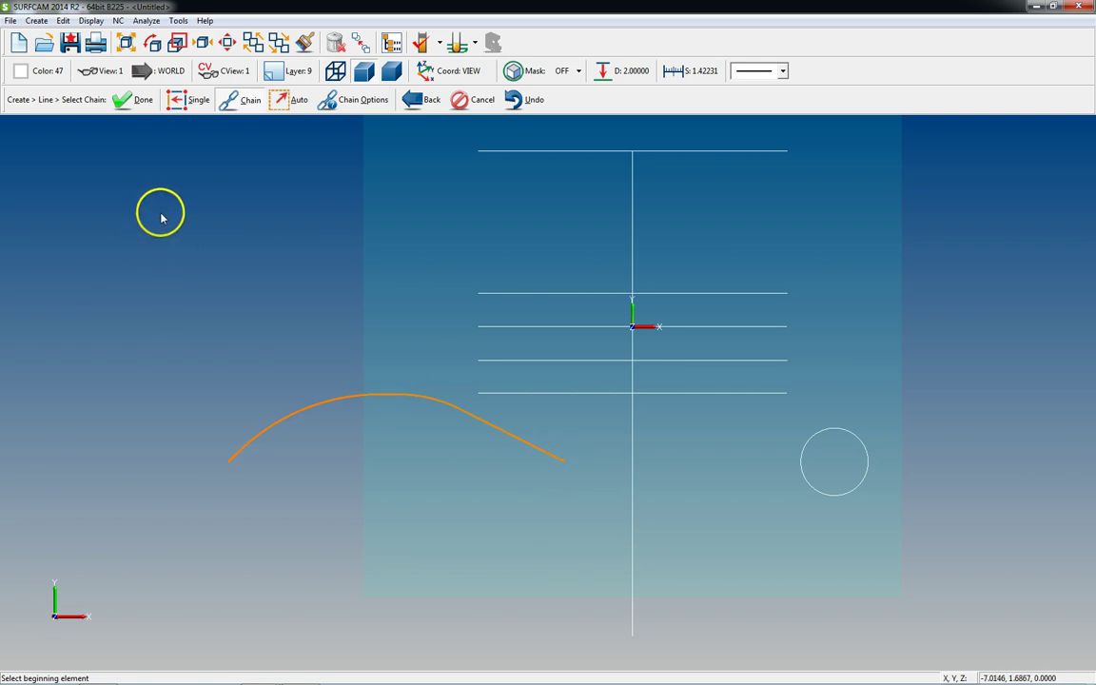
pyautogui.click(134, 105)
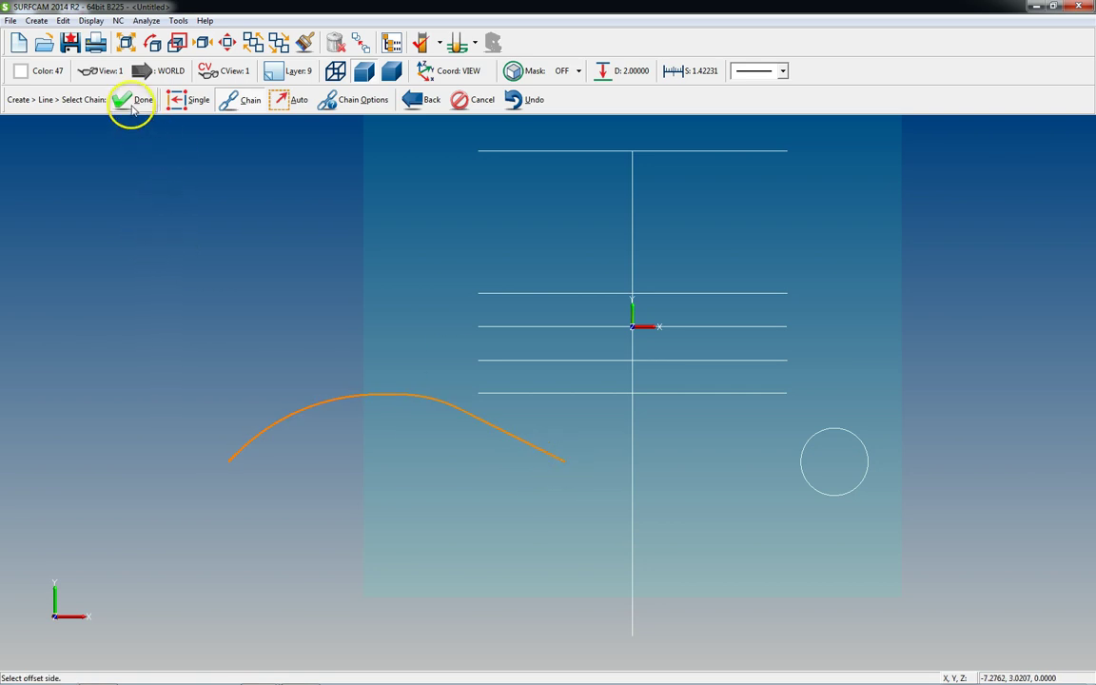
pyautogui.click(132, 103)
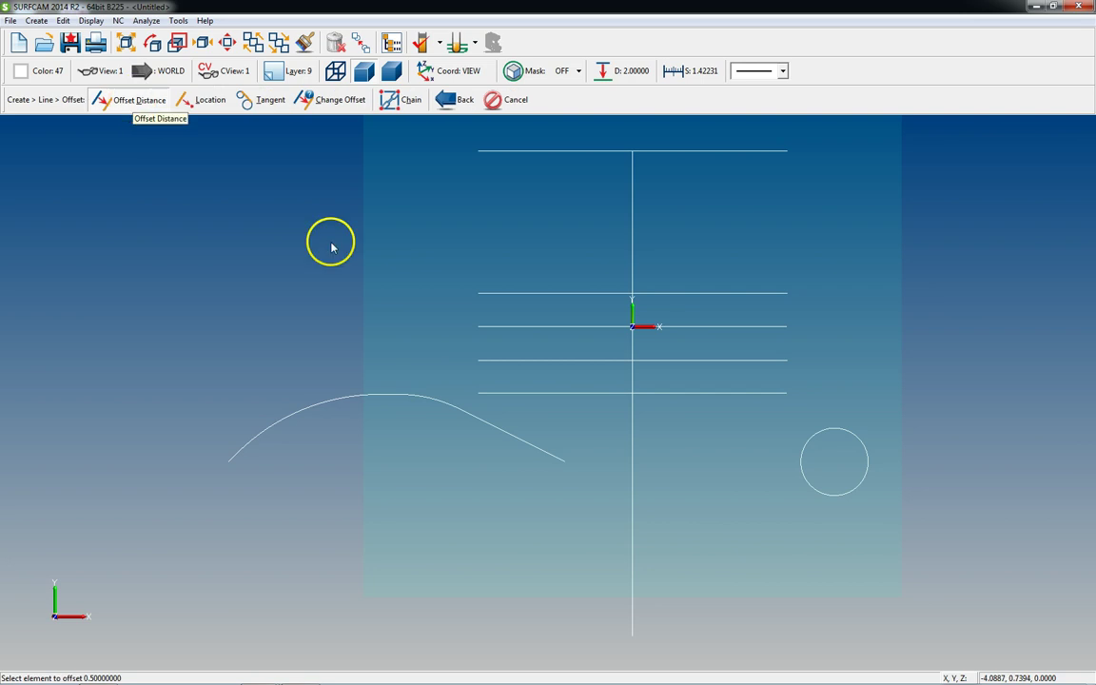
pyautogui.scroll(-3, 372, 436)
pyautogui.moveTo(373, 436); pyautogui.dragTo(374, 406, button='middle')
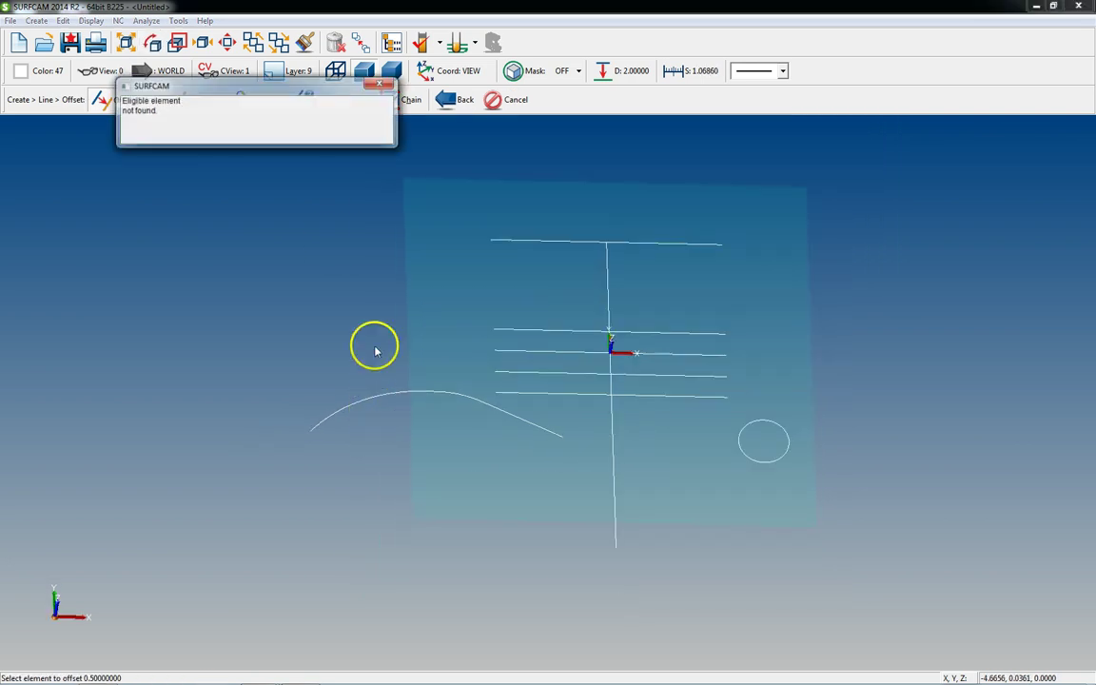
pyautogui.press('1')
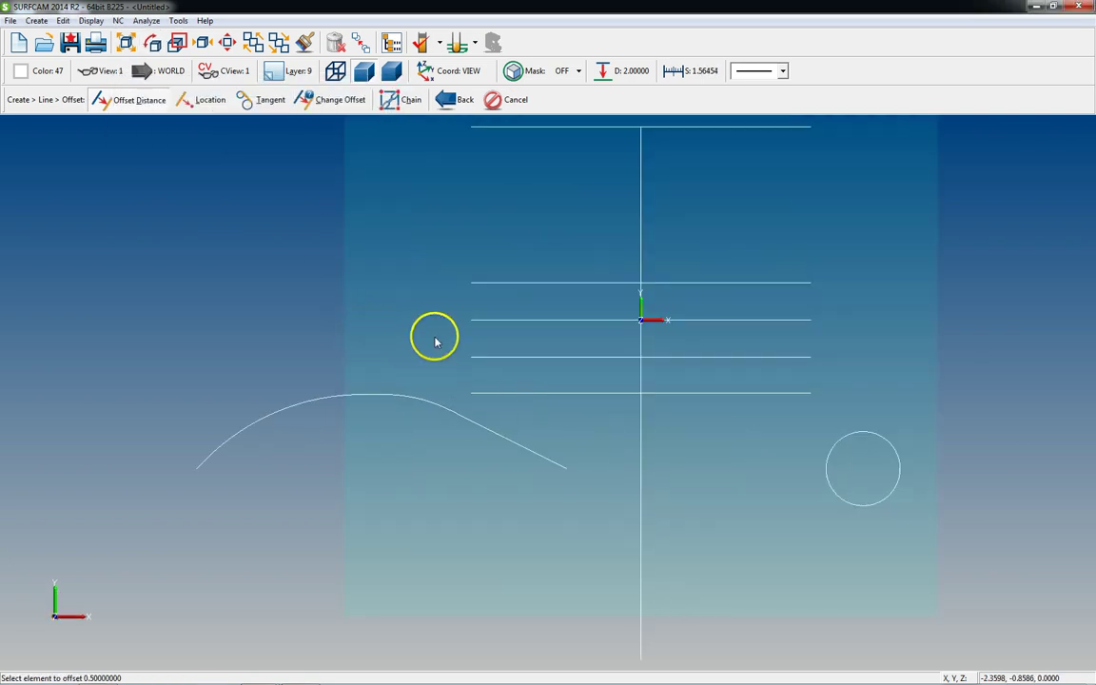
# Offset the open arc-and-line profile as a chain by 0.5 toward its lower side, extending outside corners with arcs.
pyautogui.click(385, 100)
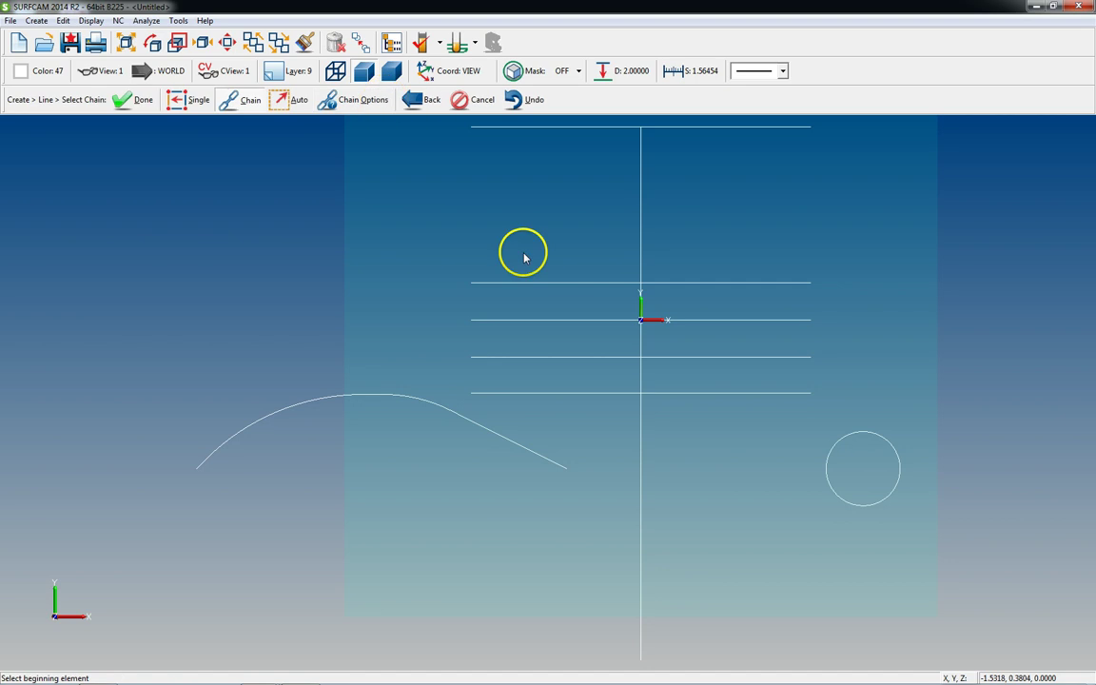
pyautogui.click(560, 471)
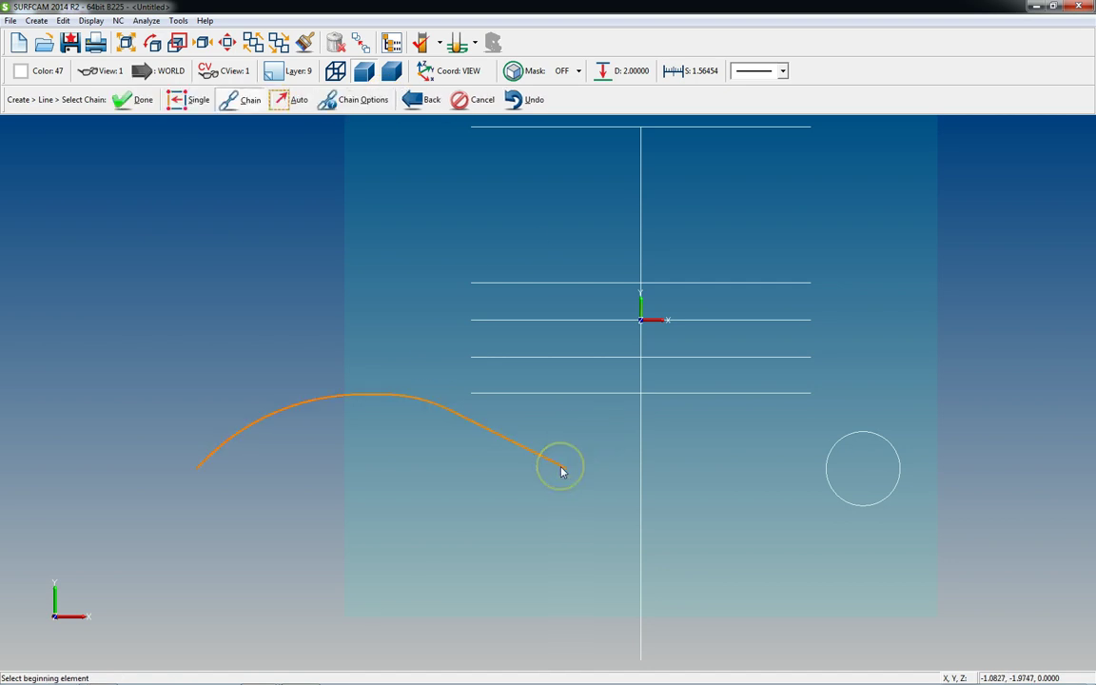
pyautogui.click(392, 492)
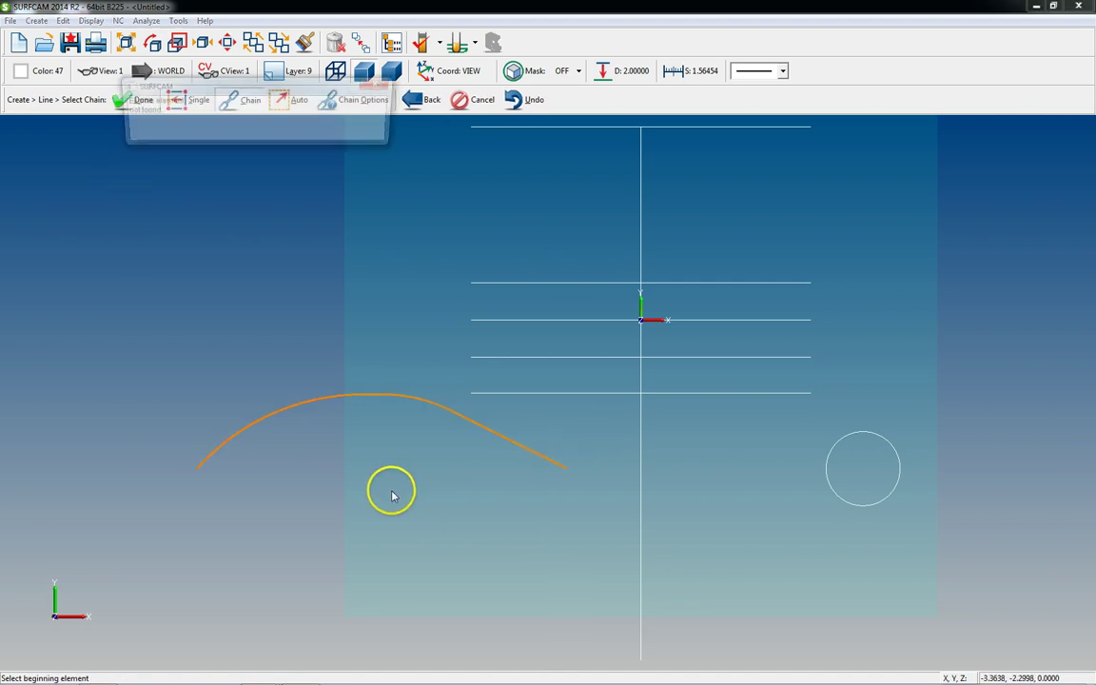
pyautogui.click(133, 101)
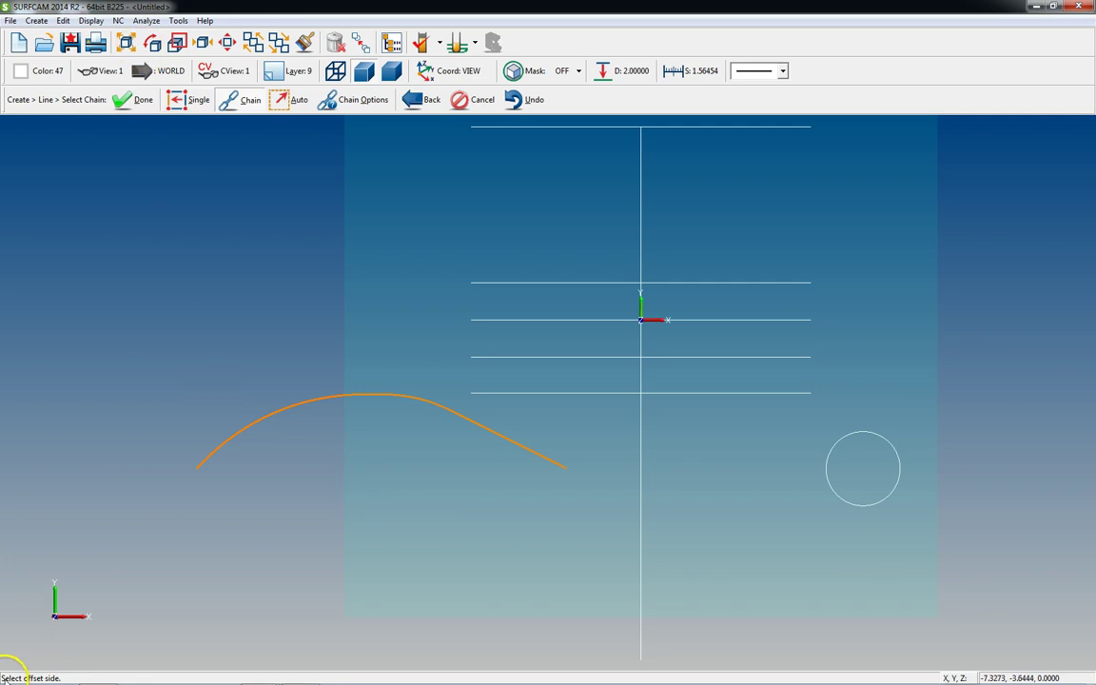
pyautogui.click(371, 510)
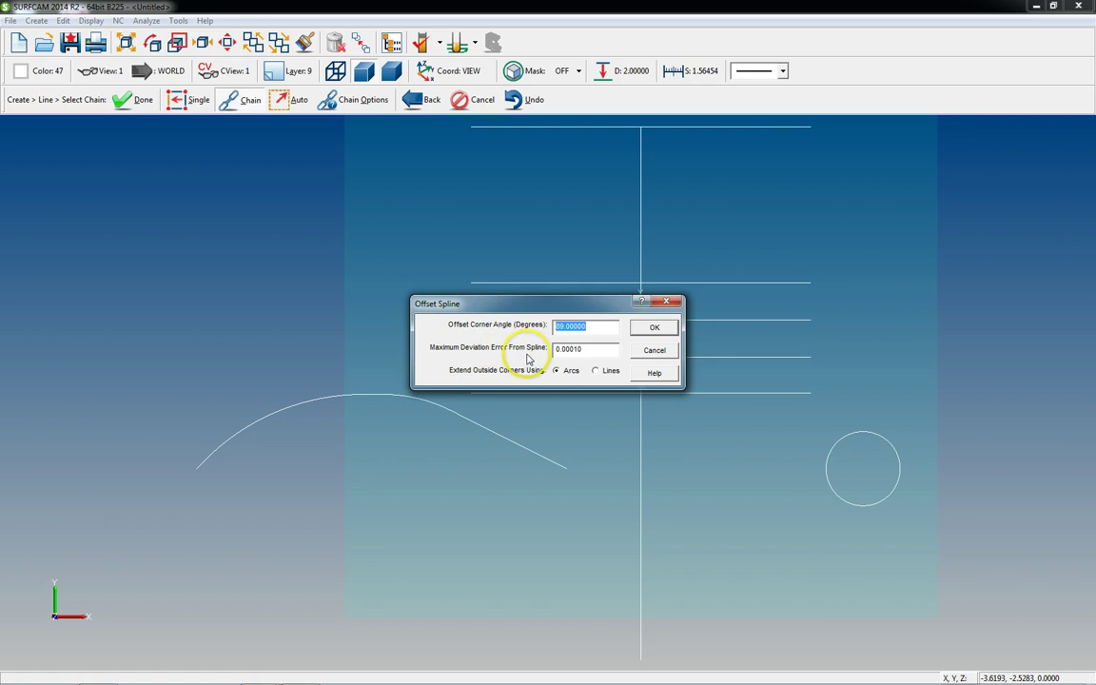
pyautogui.moveTo(582, 353); pyautogui.dragTo(500, 355)
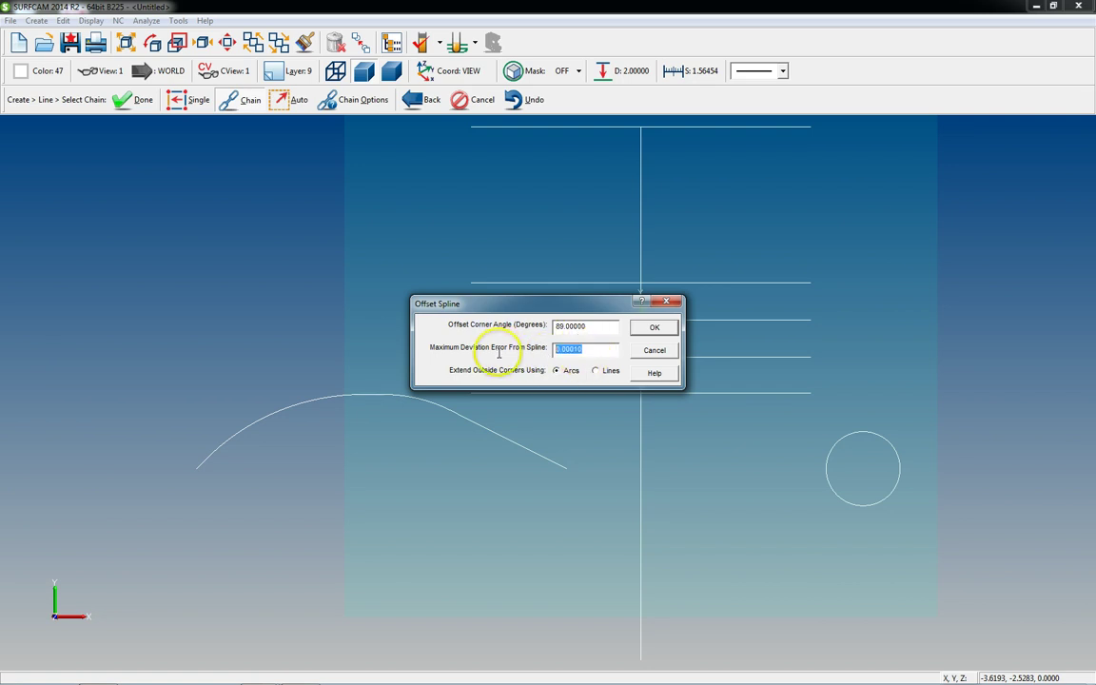
pyautogui.click(587, 348)
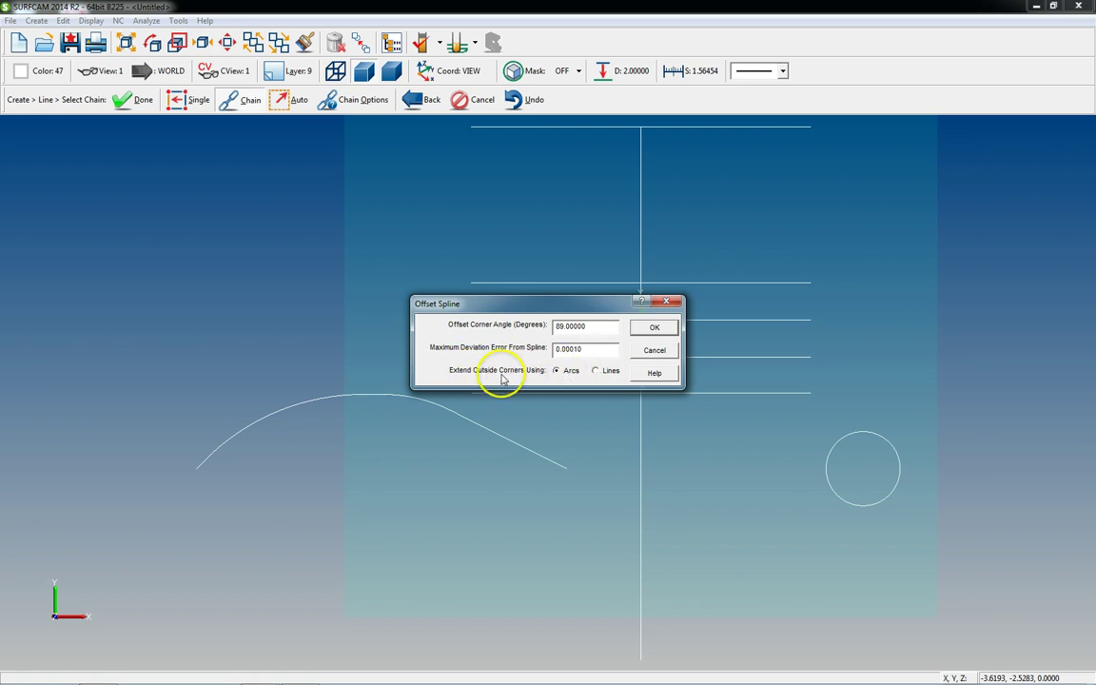
pyautogui.click(655, 329)
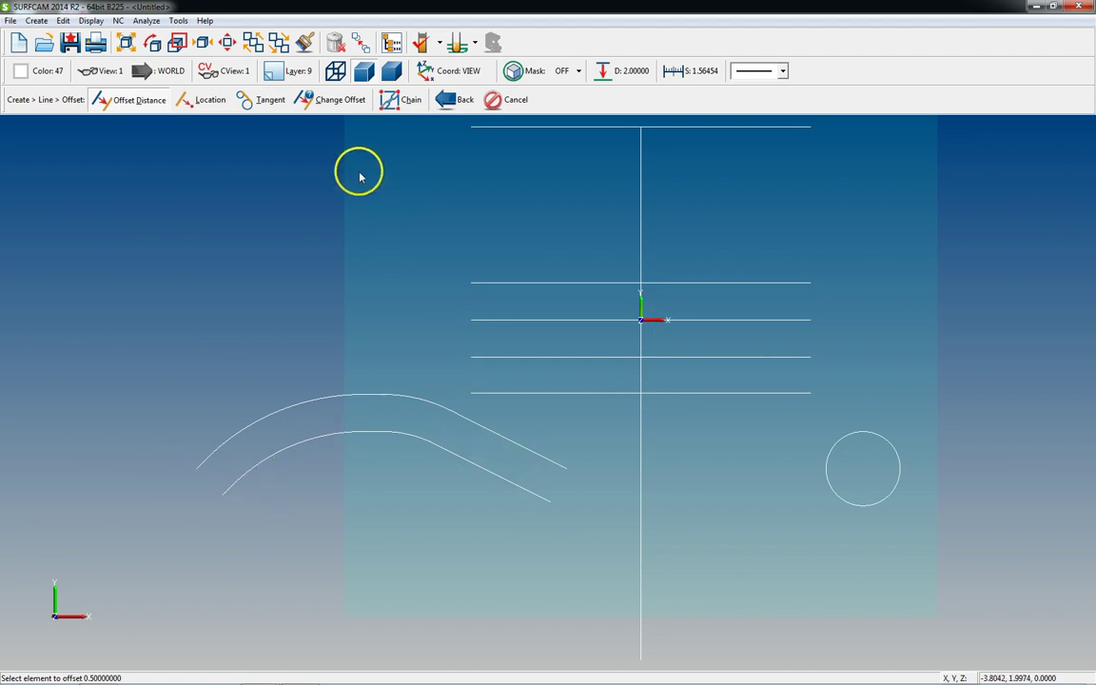
# Set the offset to 1.5 and offset the original arc-and-line profile as a chain toward its upper side.
pyautogui.click(323, 103)
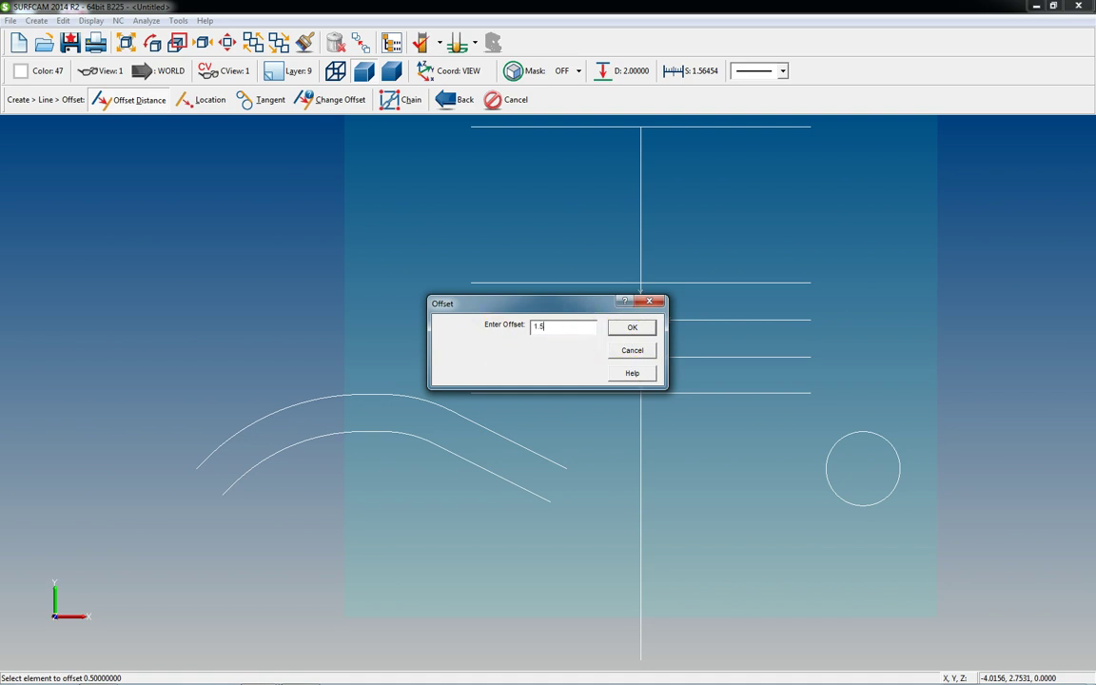
pyautogui.press('Return')
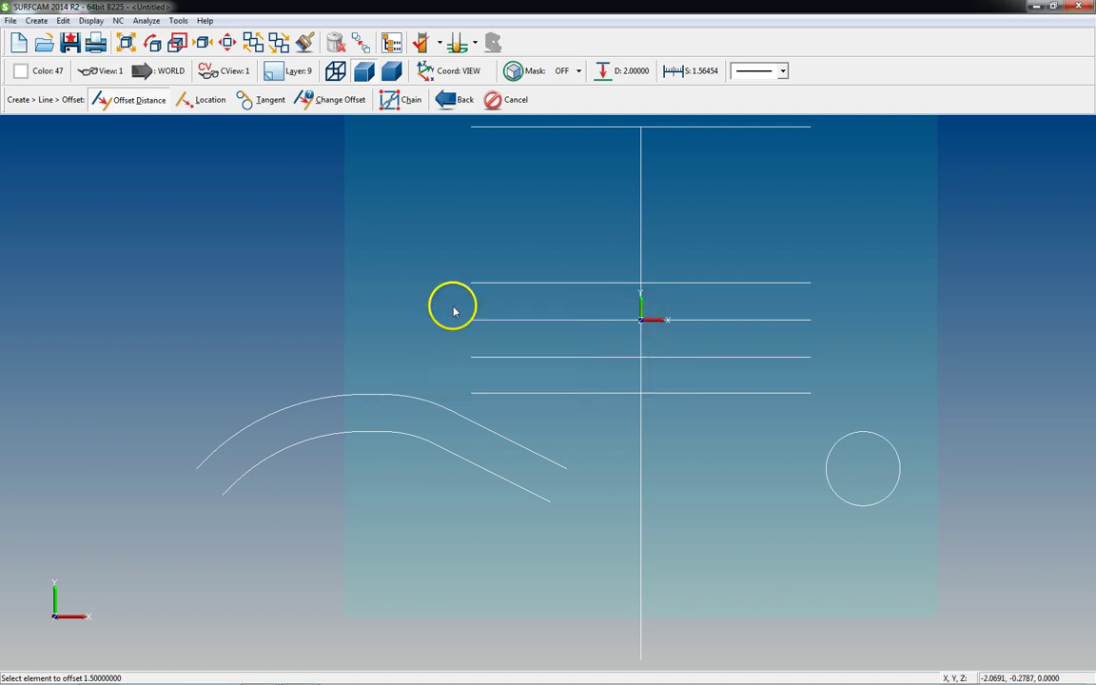
pyautogui.click(407, 101)
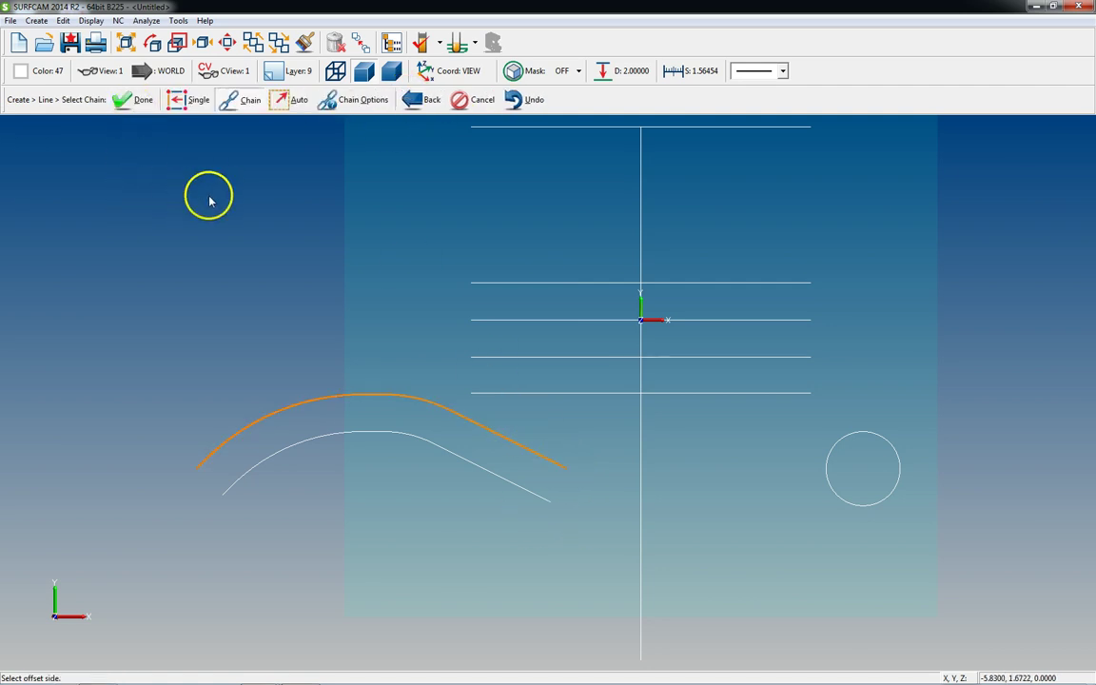
pyautogui.click(335, 284)
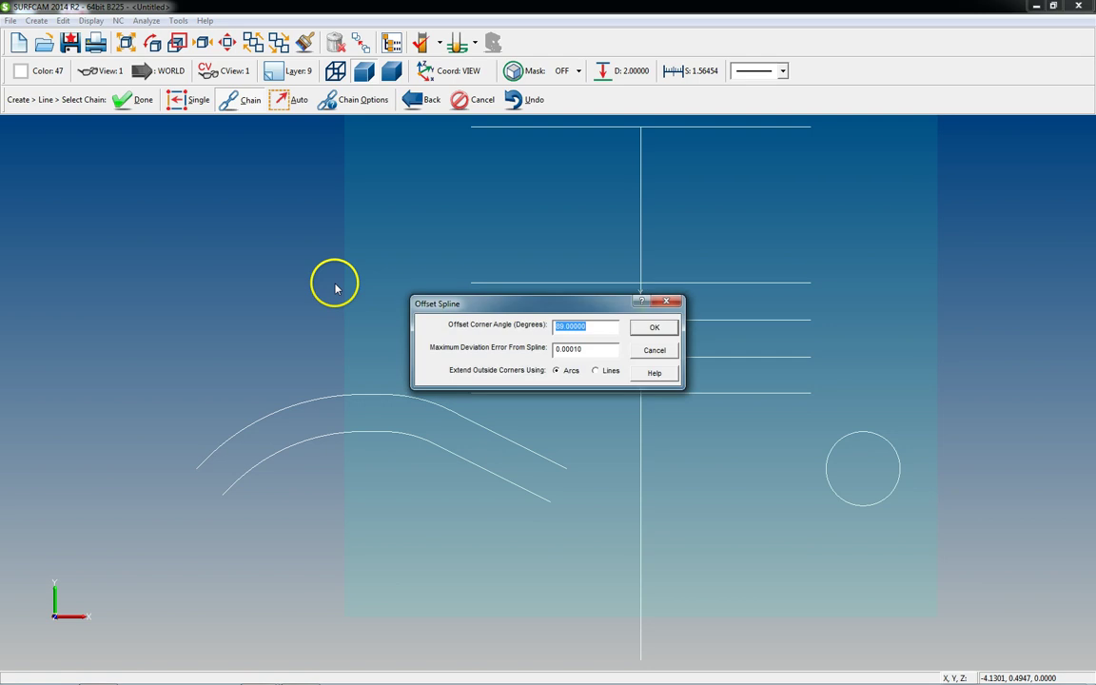
pyautogui.click(656, 325)
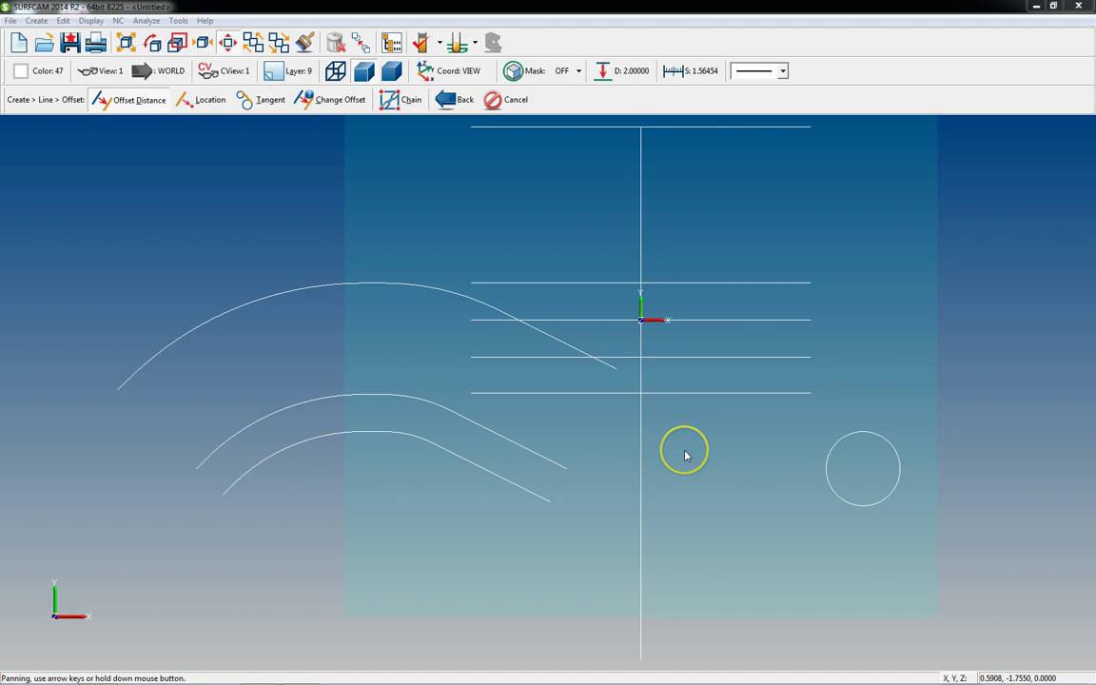
pyautogui.scroll(-2, 678, 447)
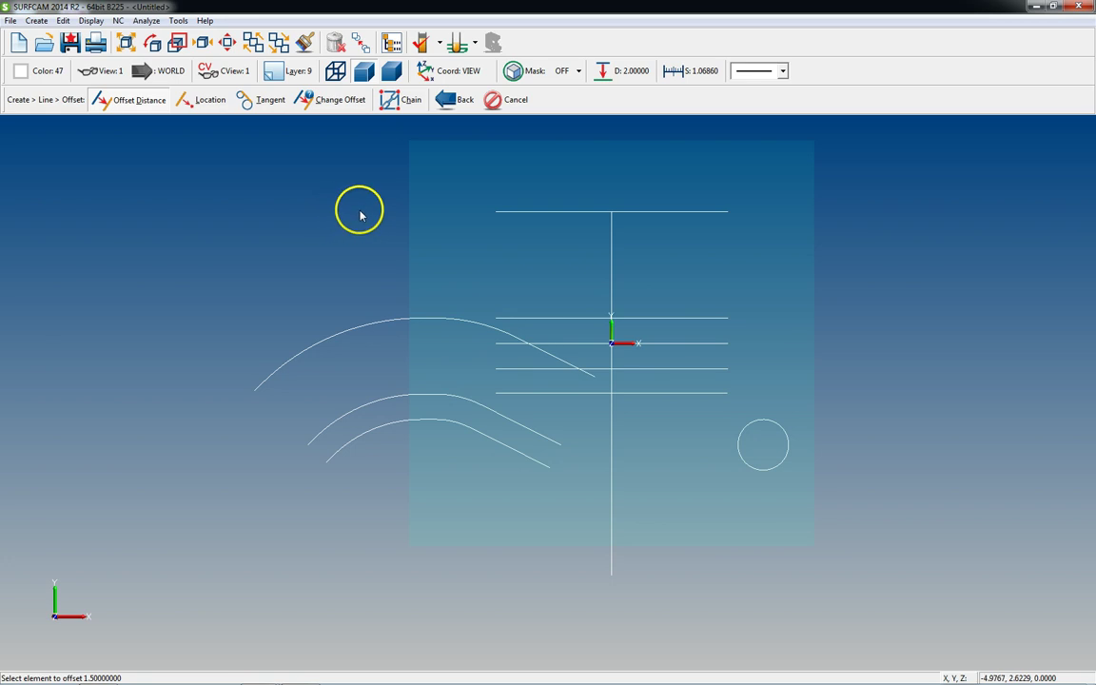
pyautogui.press('Escape')
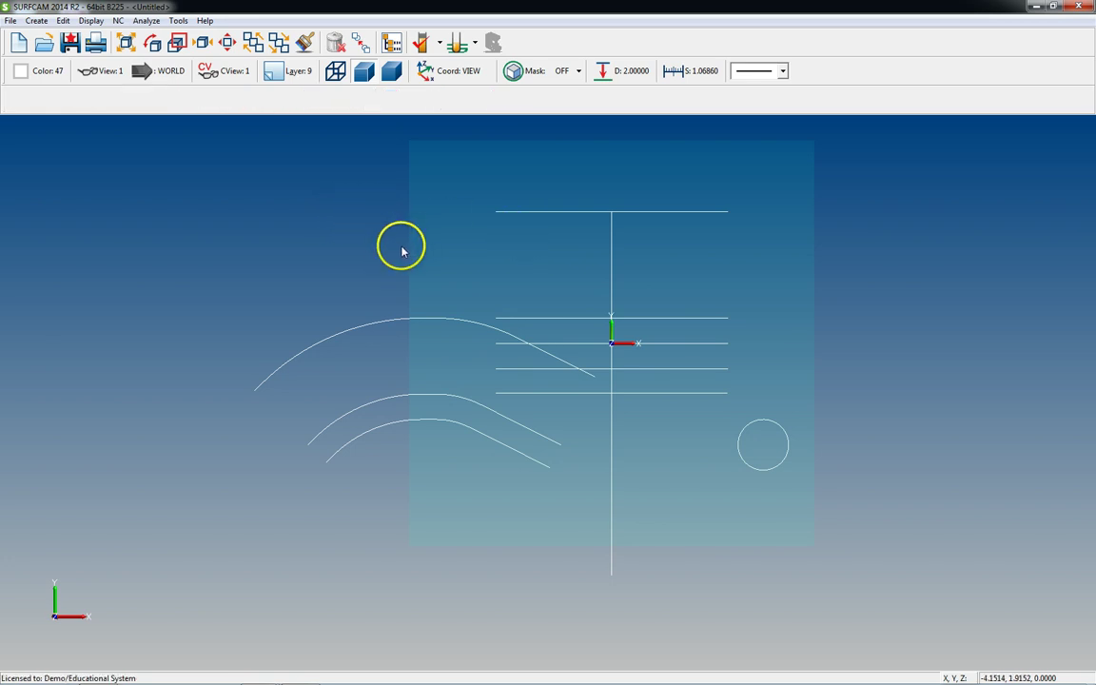
# Offset the vertical line through the origin with the Tangent option so that copies touch both sides of the circle.
pyautogui.hotkey('alt', 'c')
pyautogui.press('l')
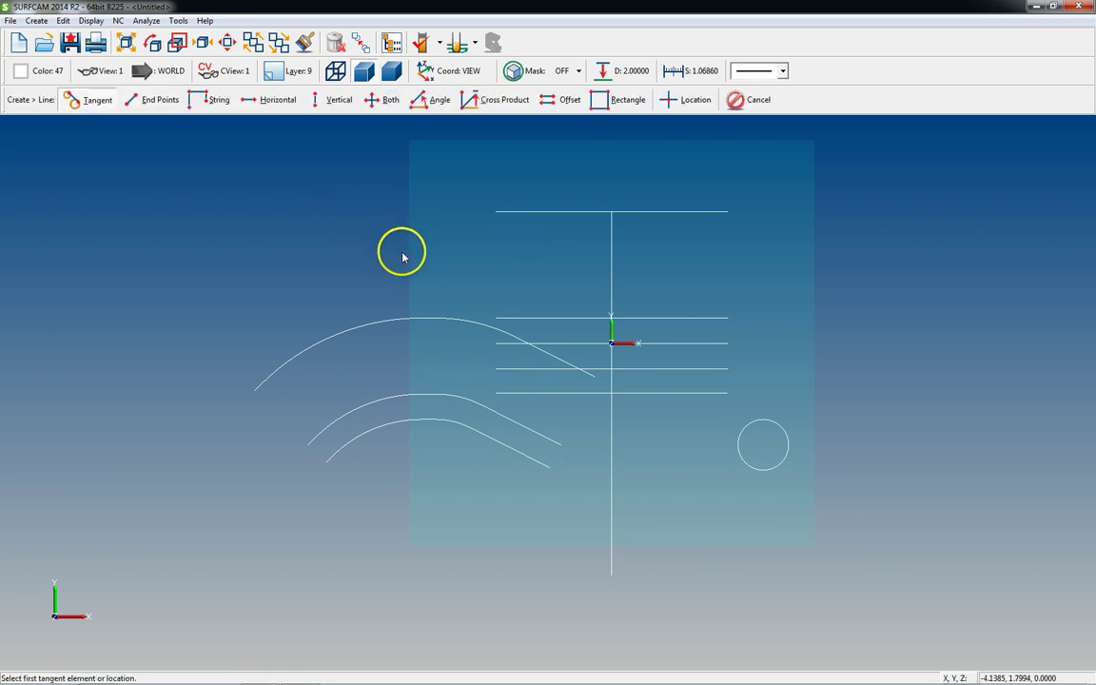
pyautogui.click(556, 101)
pyautogui.click(260, 103)
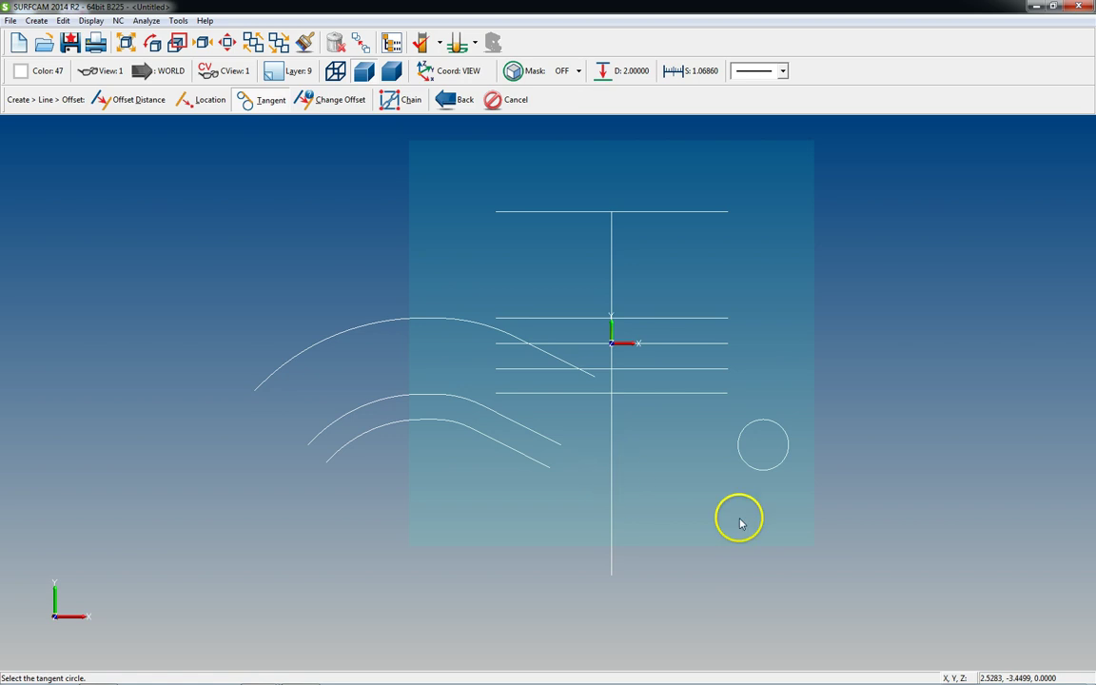
pyautogui.click(741, 453)
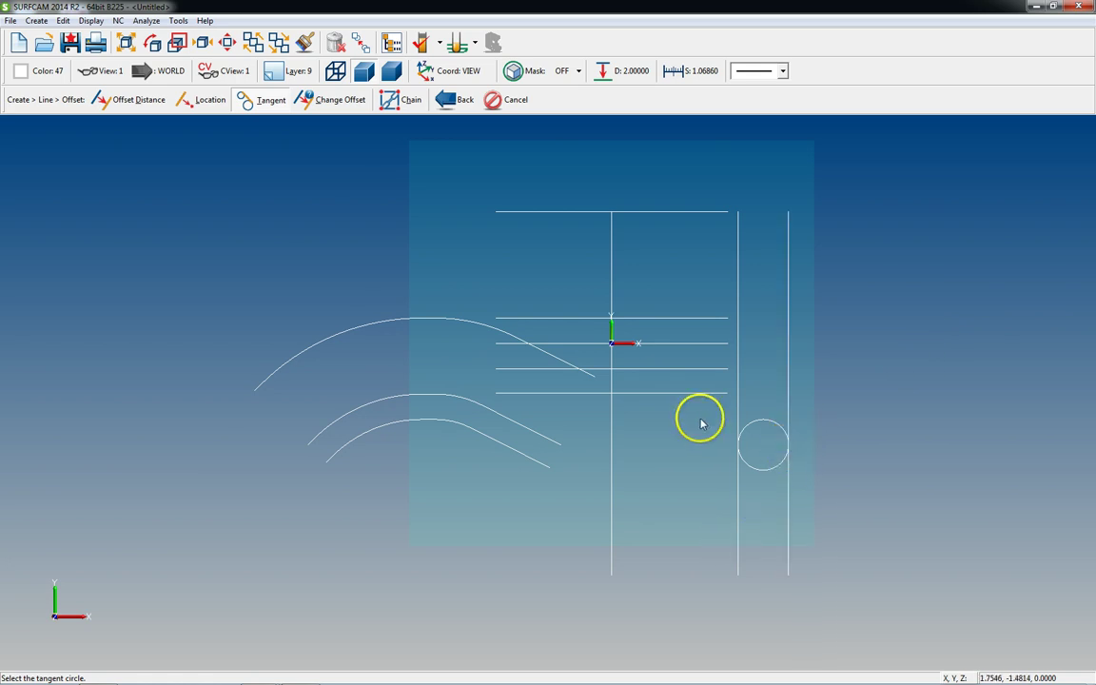
pyautogui.click(455, 99)
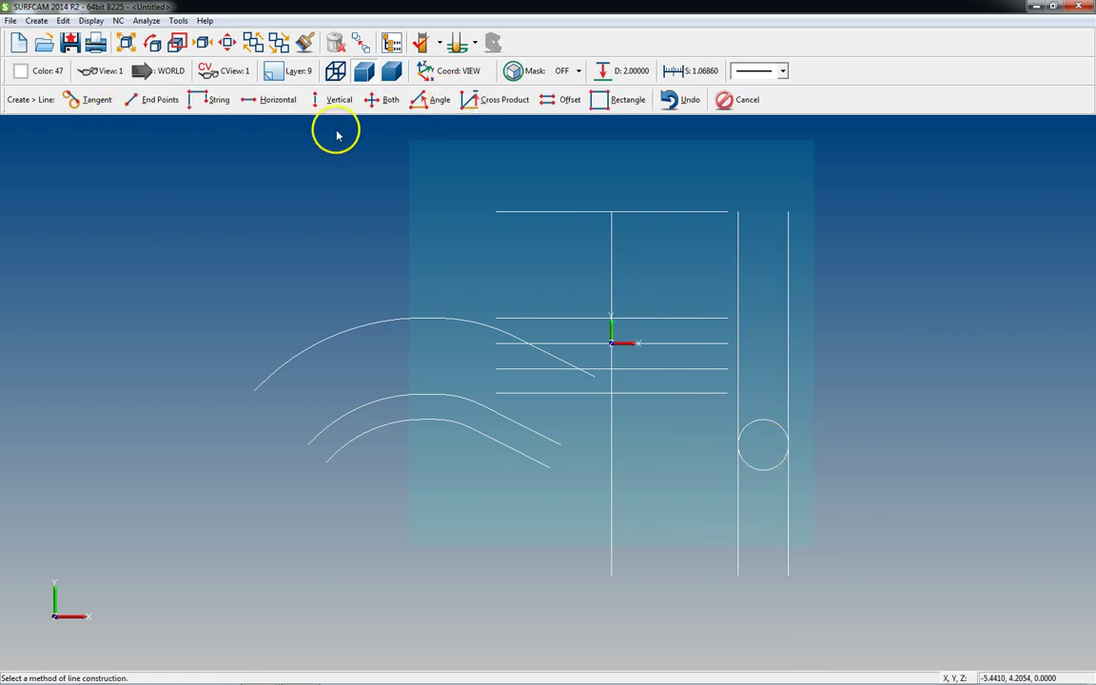
# Offset a horizontal line with the Tangent option so that its copy touches the bottom of the circle.
pyautogui.click(563, 99)
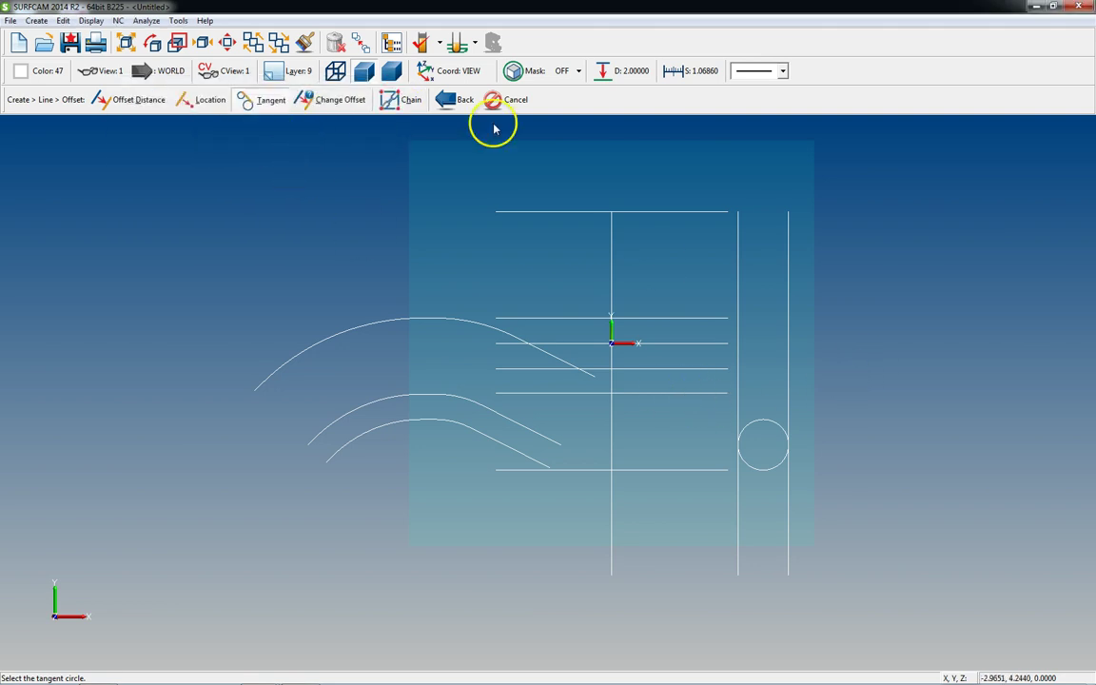
pyautogui.click(467, 101)
pyautogui.click(603, 103)
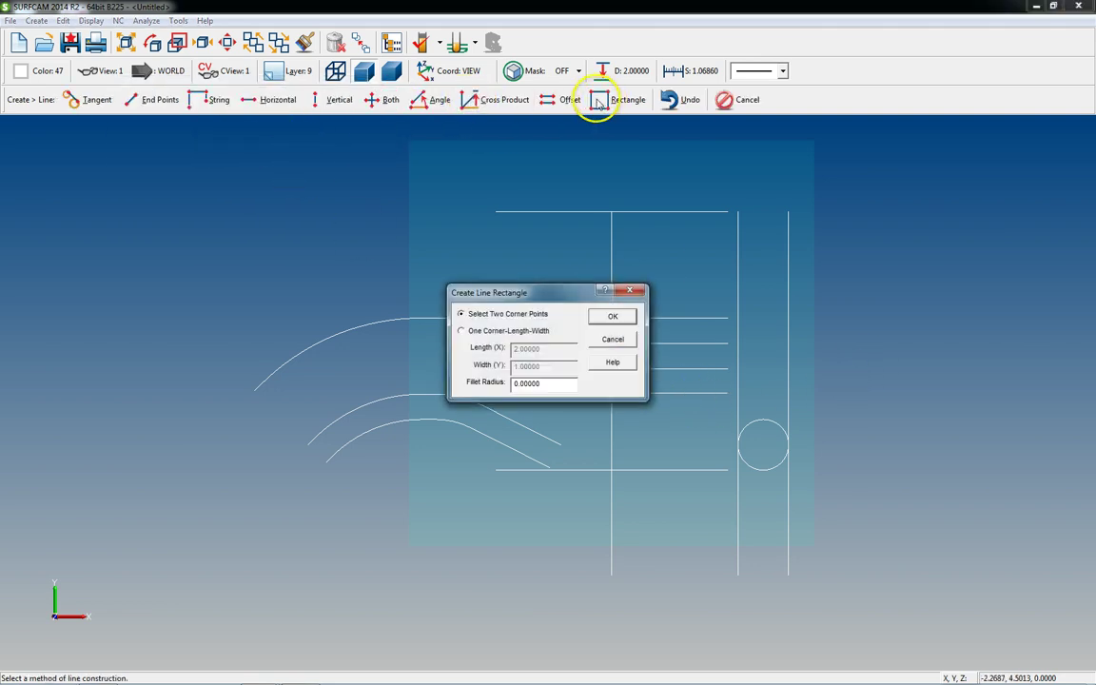
pyautogui.click(619, 338)
# Offset a horizontal line with the Tangent option so that its copy touches the top of the circle.
pyautogui.click(560, 101)
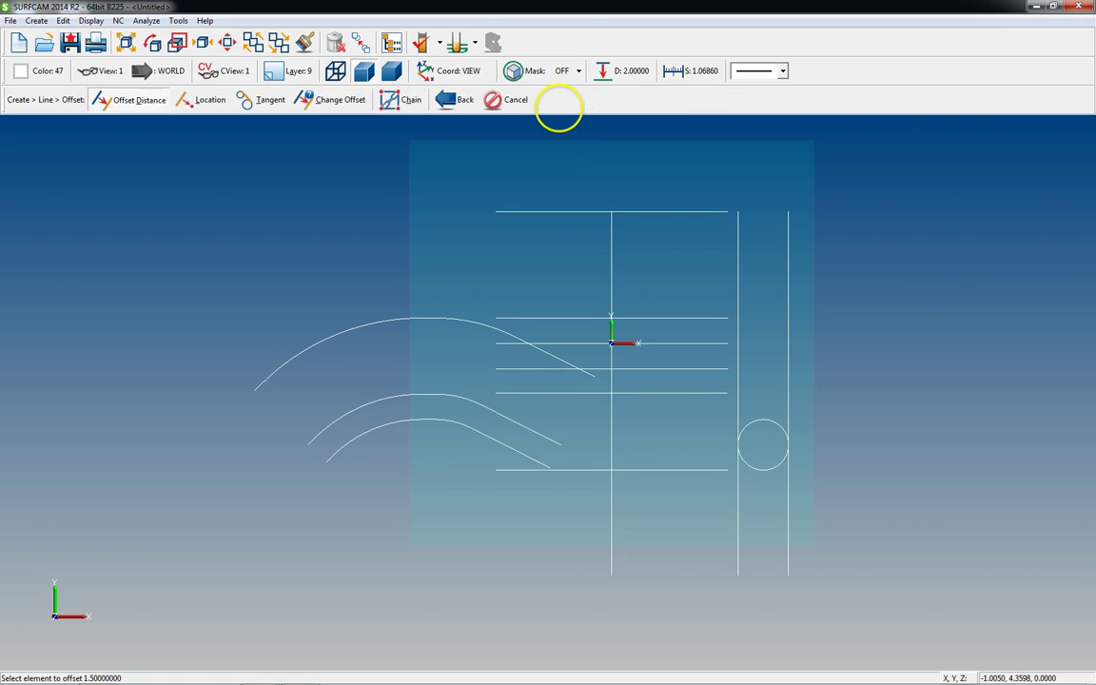
pyautogui.click(254, 103)
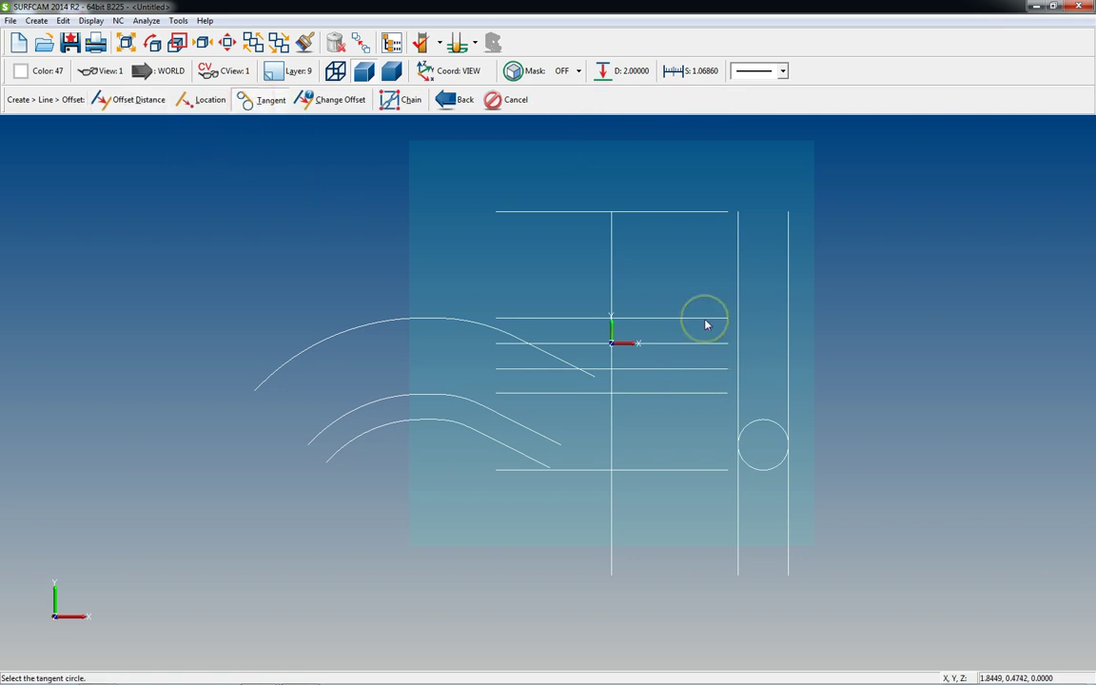
pyautogui.click(758, 401)
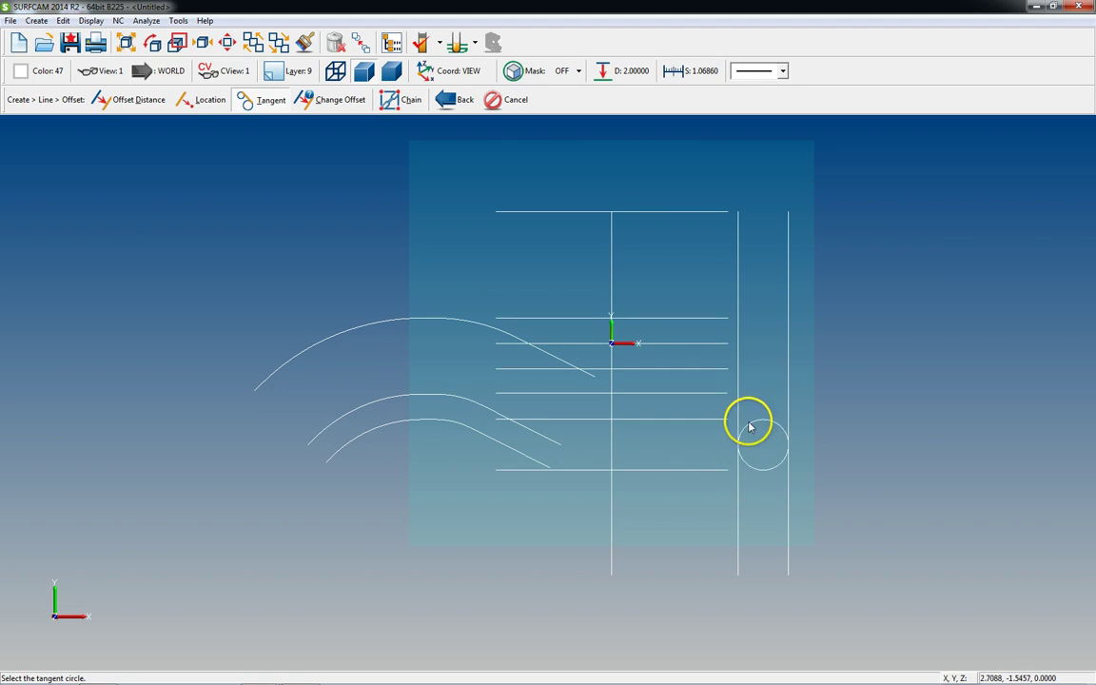
pyautogui.scroll(4, 738, 423)
pyautogui.scroll(-4, 636, 397)
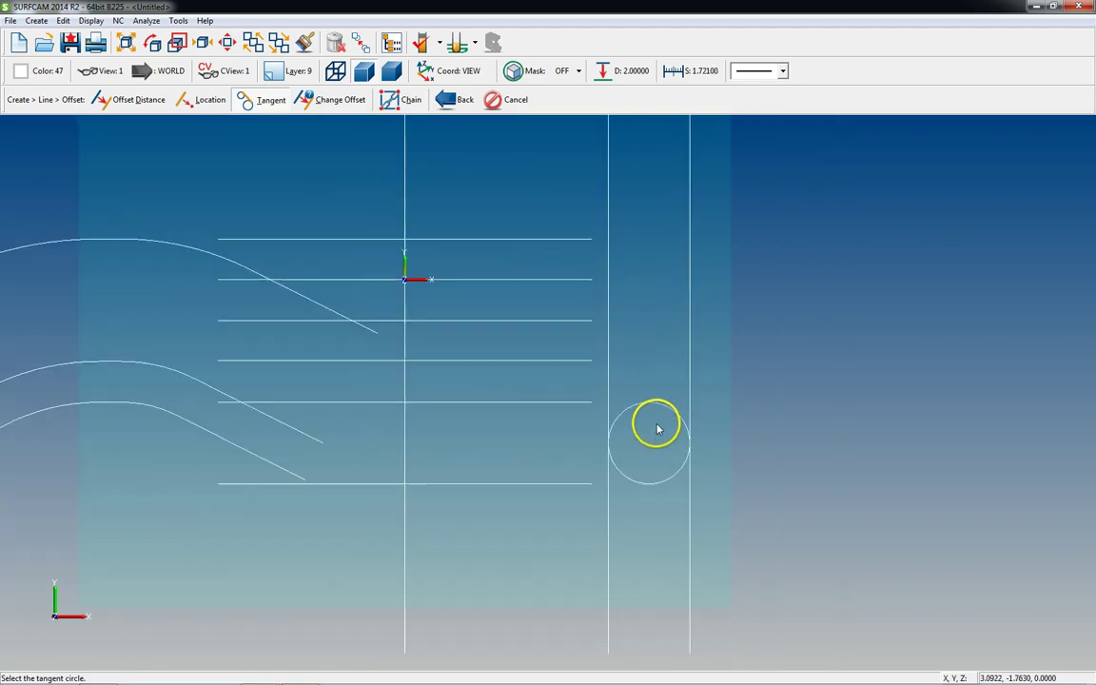
pyautogui.scroll(2, 636, 396)
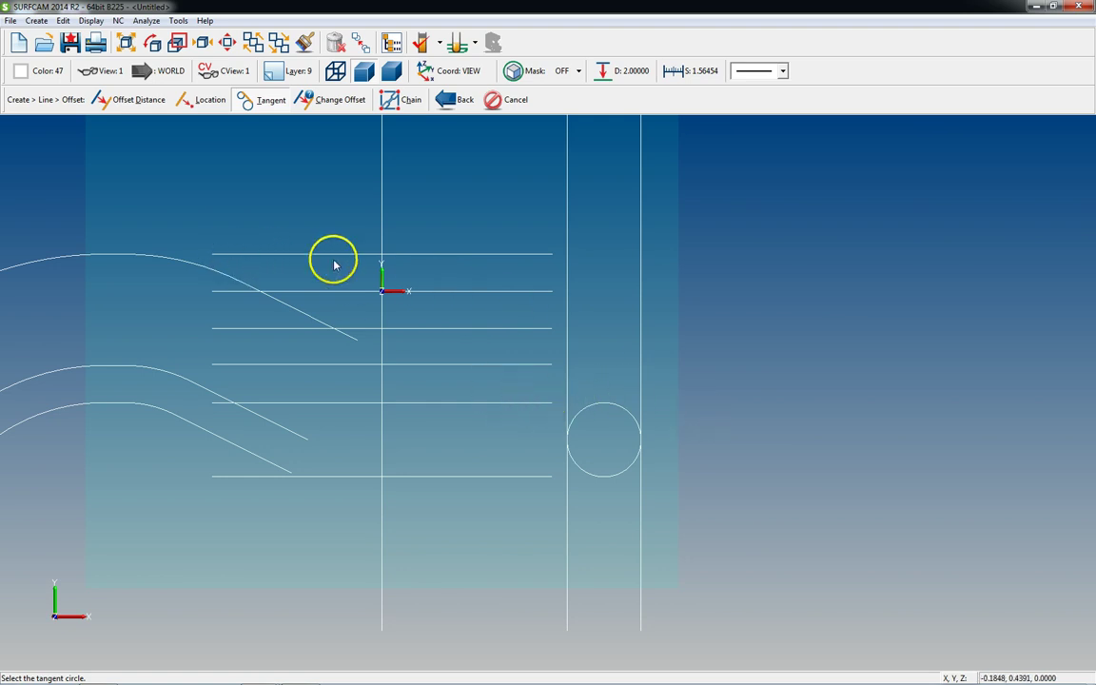
pyautogui.press('Escape')
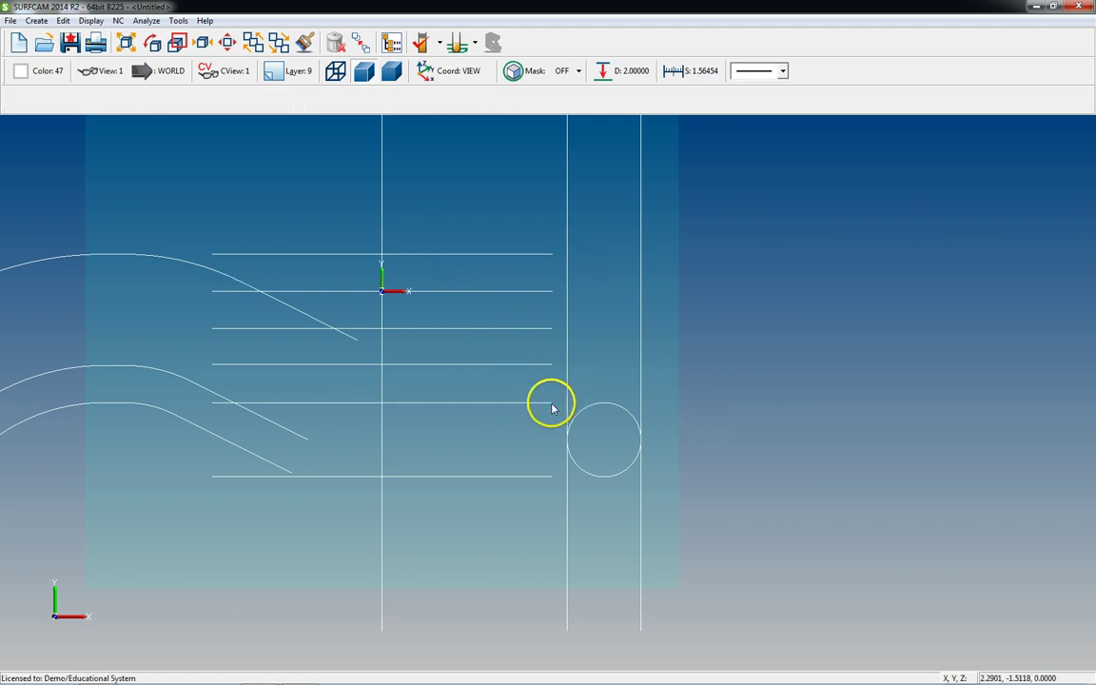
# Extend the two horizontal tangent lines by 2 past the circle, using the Tangent (C1) type.
pyautogui.press('x')
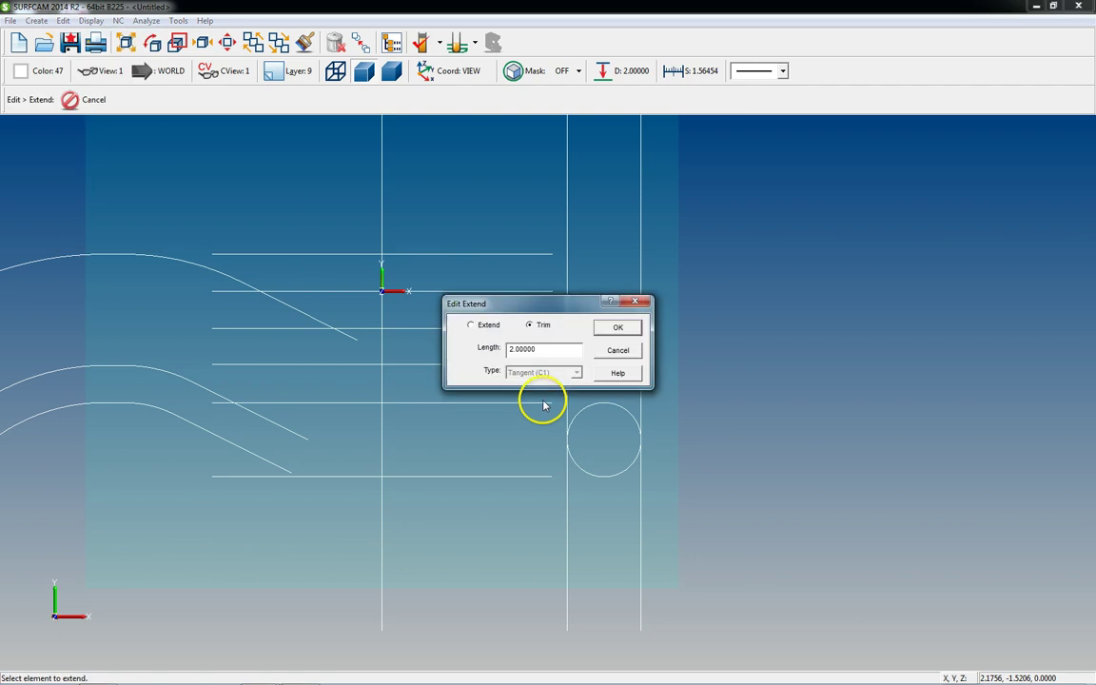
pyautogui.click(473, 325)
pyautogui.click(618, 326)
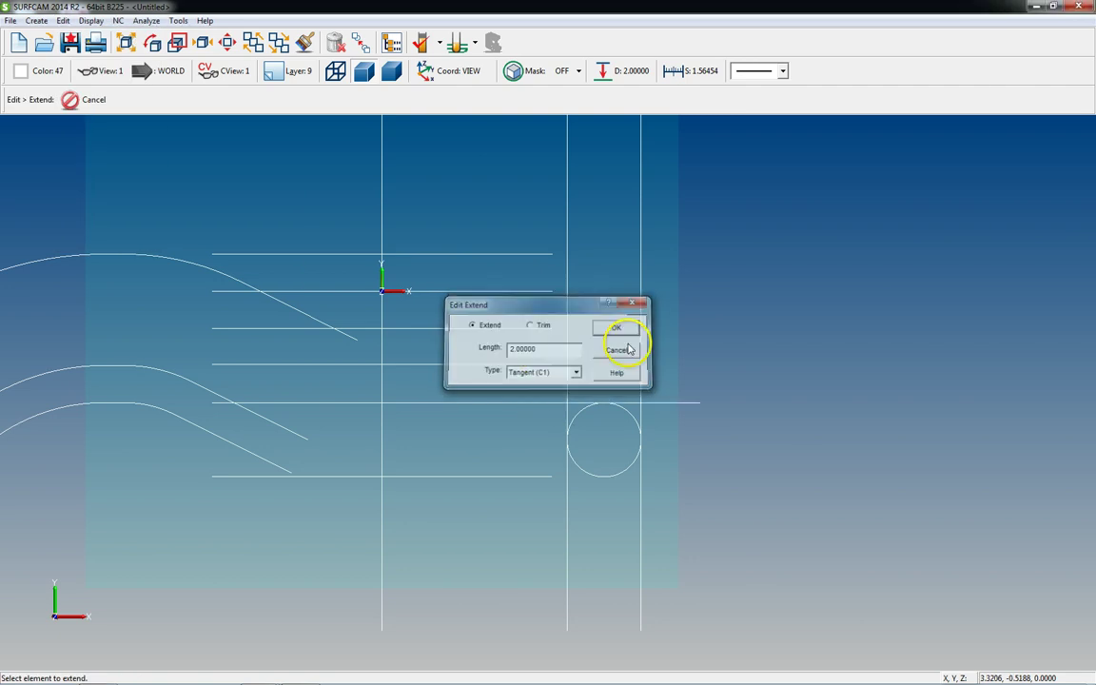
pyautogui.click(533, 402)
pyautogui.click(615, 326)
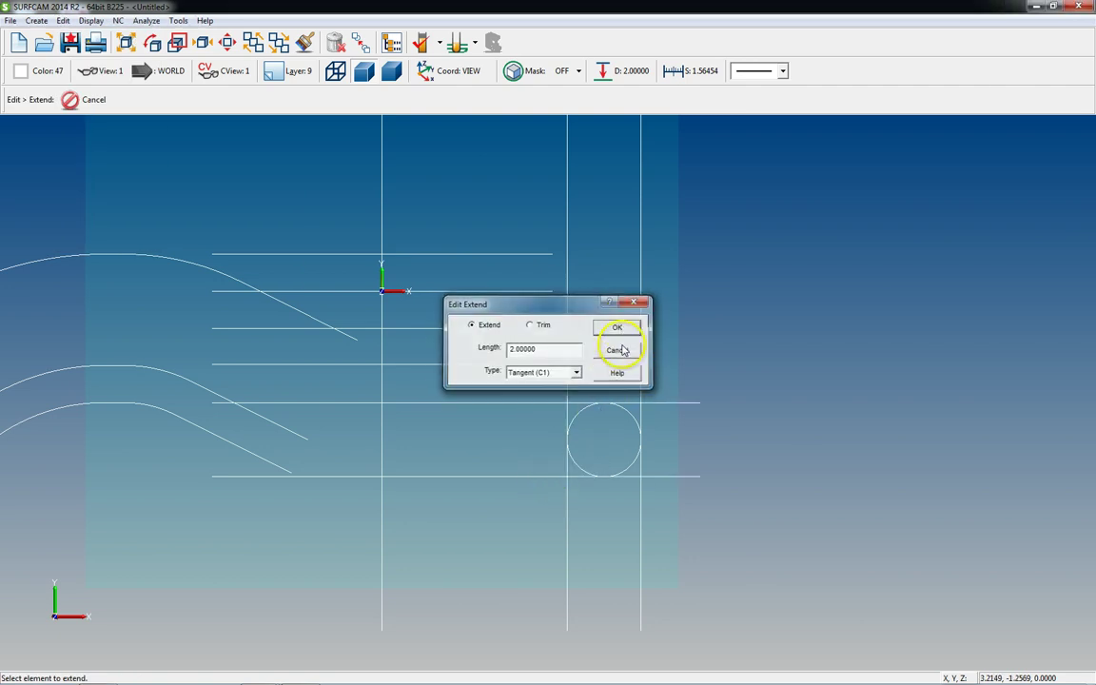
pyautogui.click(547, 476)
pyautogui.scroll(-2, 575, 406)
pyautogui.scroll(-3, 574, 406)
pyautogui.scroll(4, 427, 333)
pyautogui.scroll(-4, 404, 311)
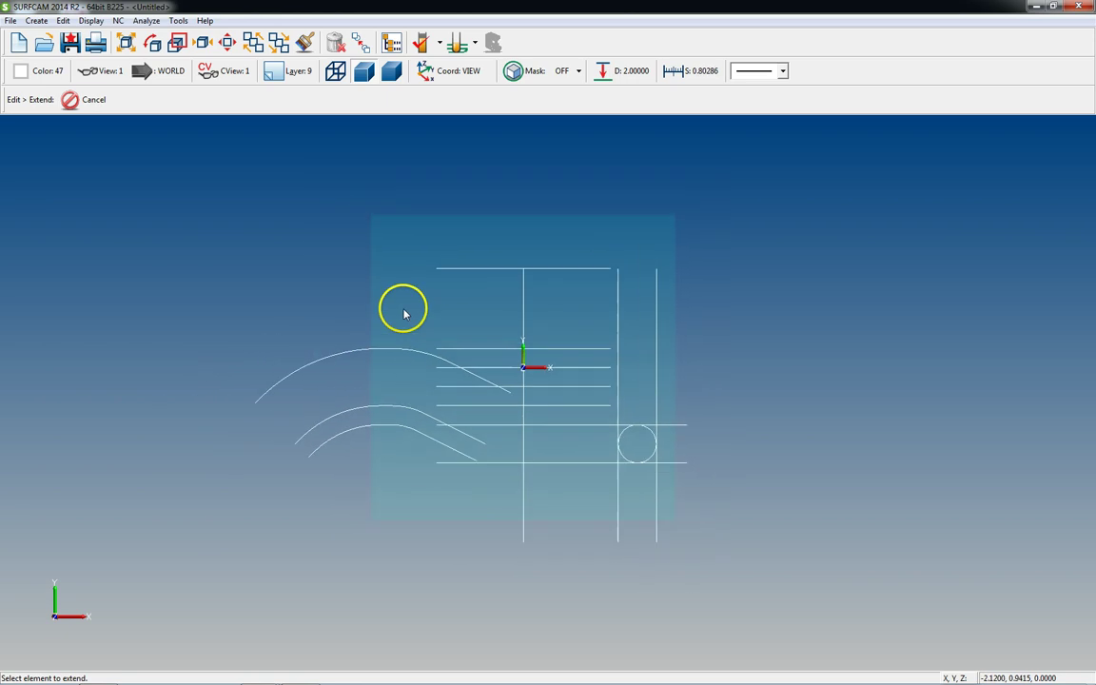
pyautogui.press('Escape')
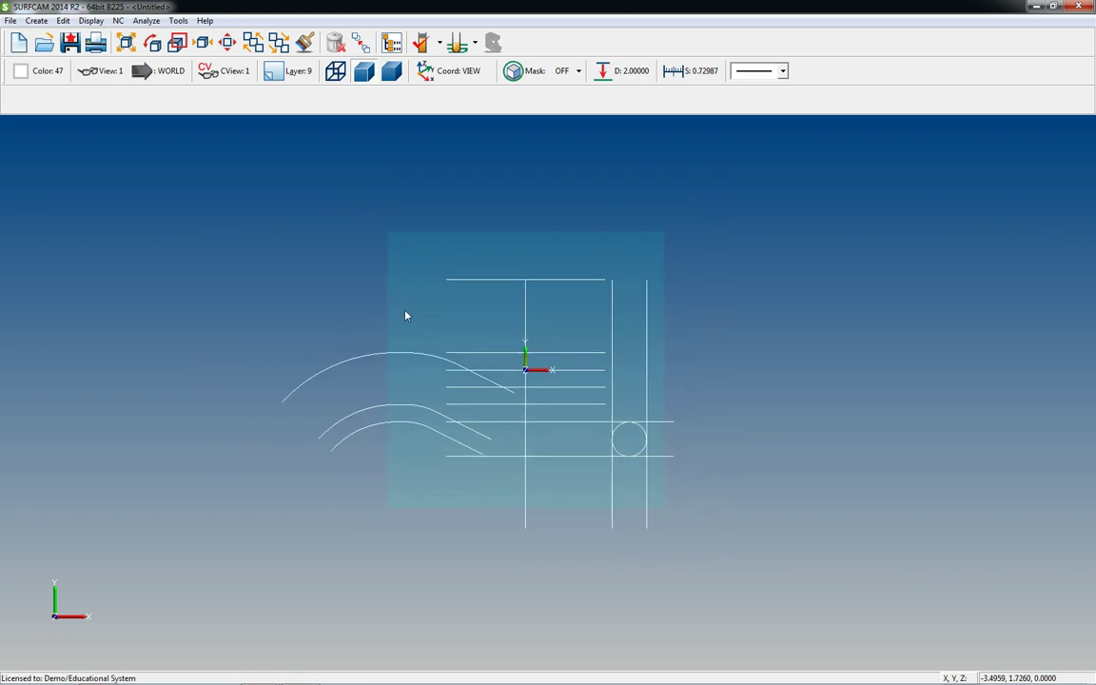
pyautogui.hotkey('alt', 'c')
pyautogui.press('l')
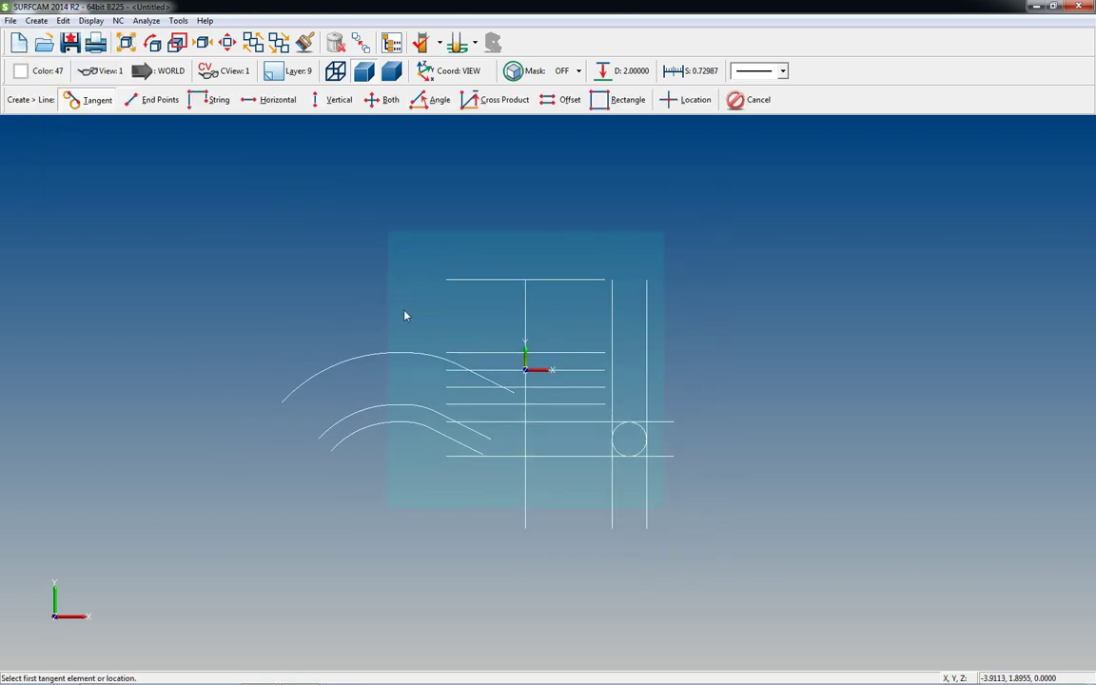
pyautogui.click(562, 101)
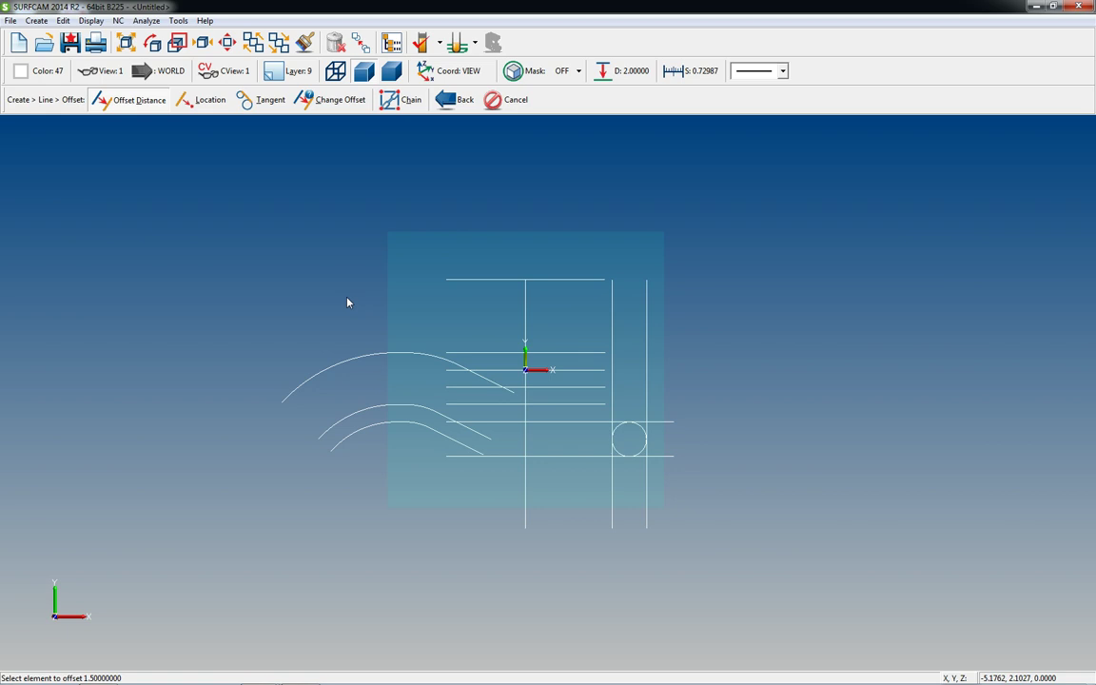
pyautogui.click(297, 119)
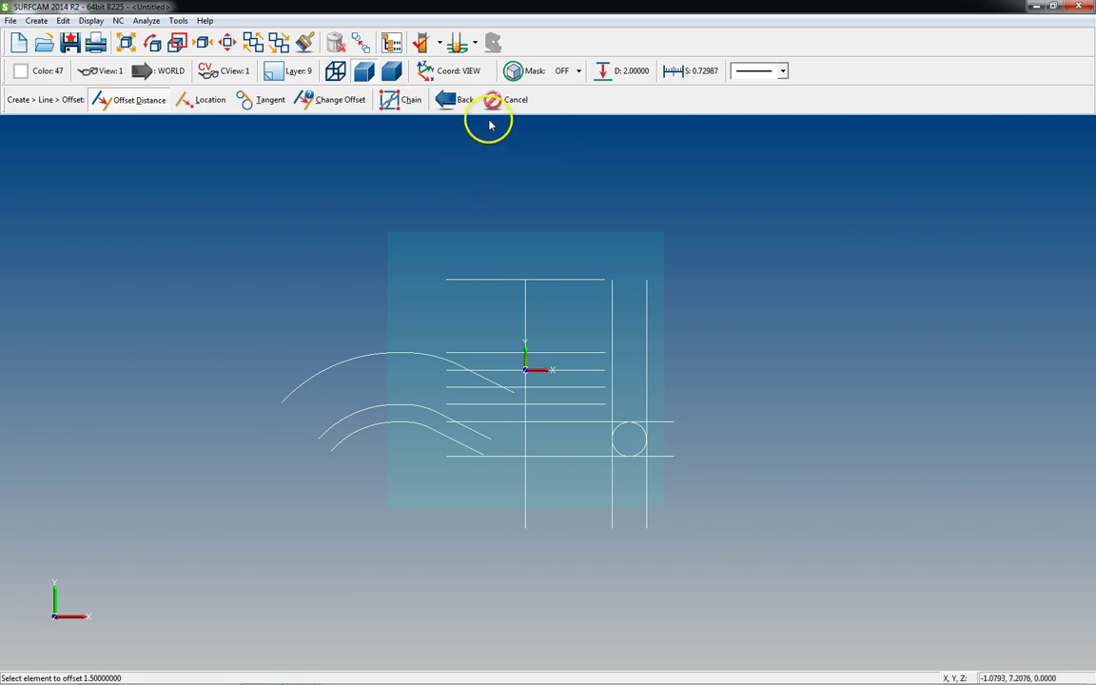
# Make the RECTANGLE layer current and hide the OFFSET layer.
pyautogui.click(451, 101)
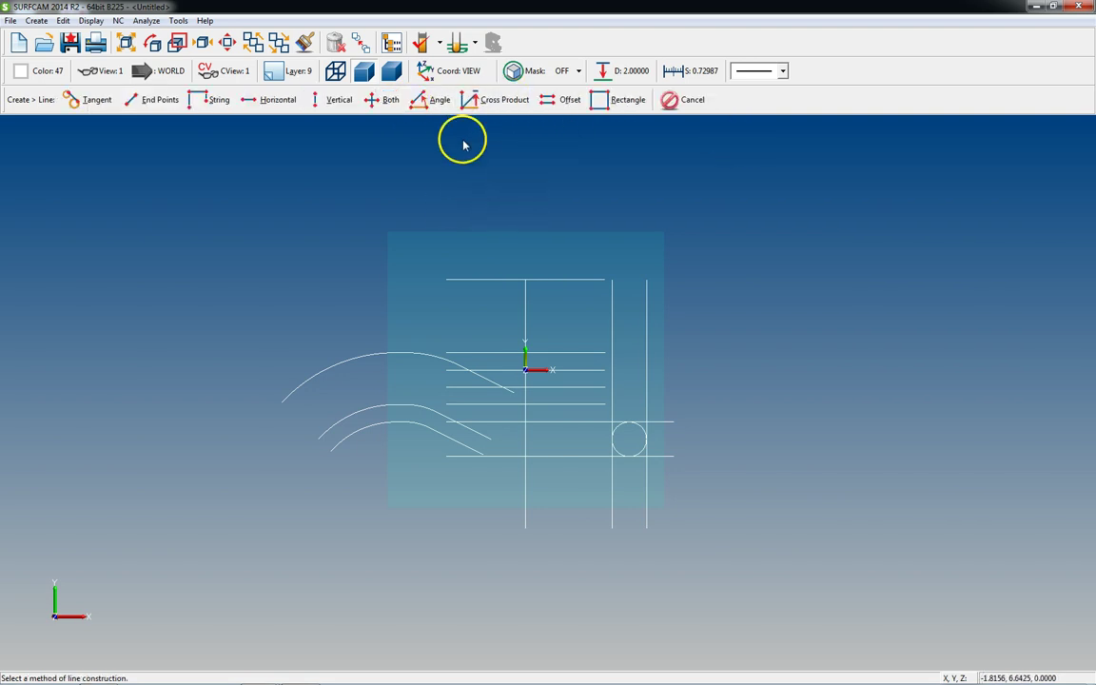
pyautogui.press('Escape')
pyautogui.hotkey('ctrl', 'l')
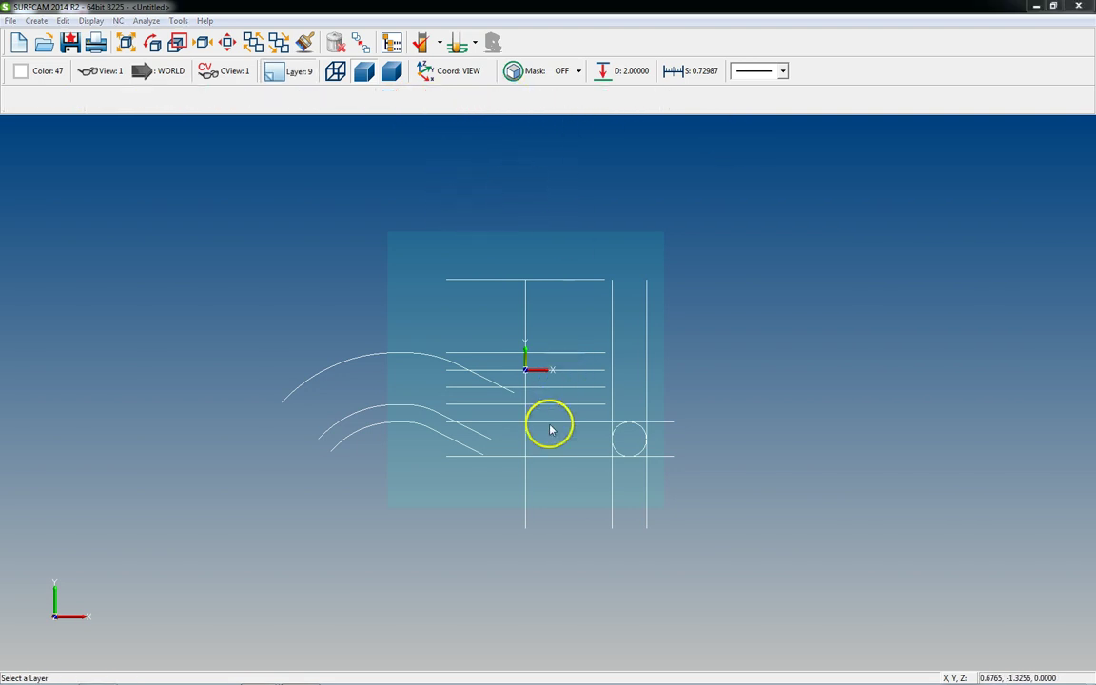
pyautogui.click(460, 339)
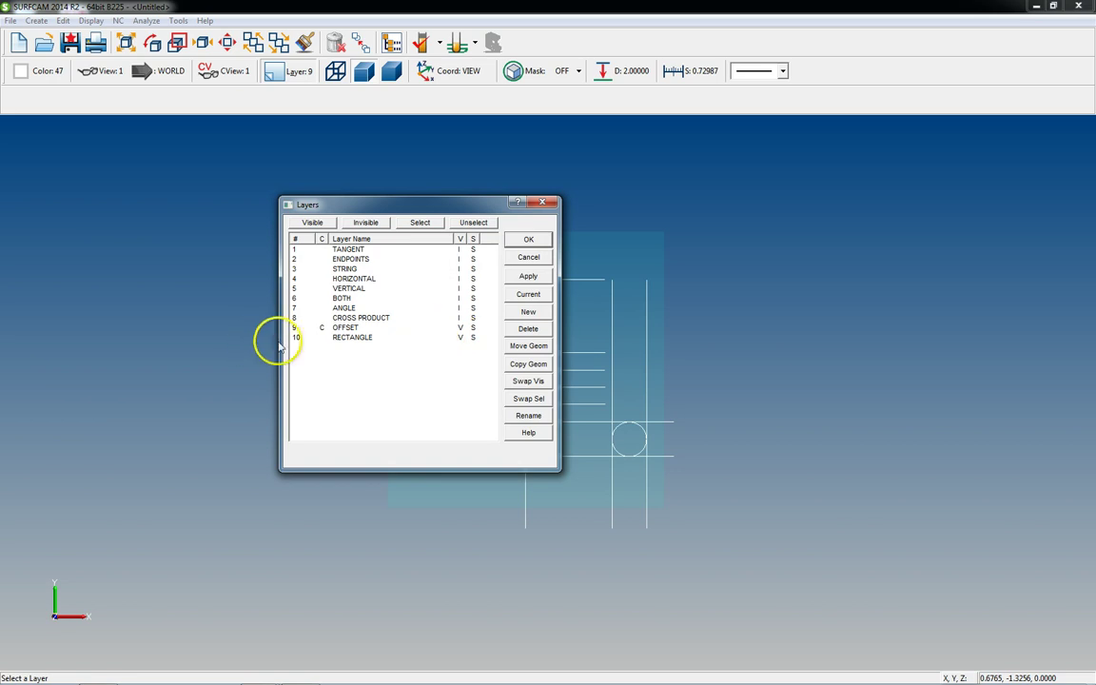
pyautogui.click(323, 339)
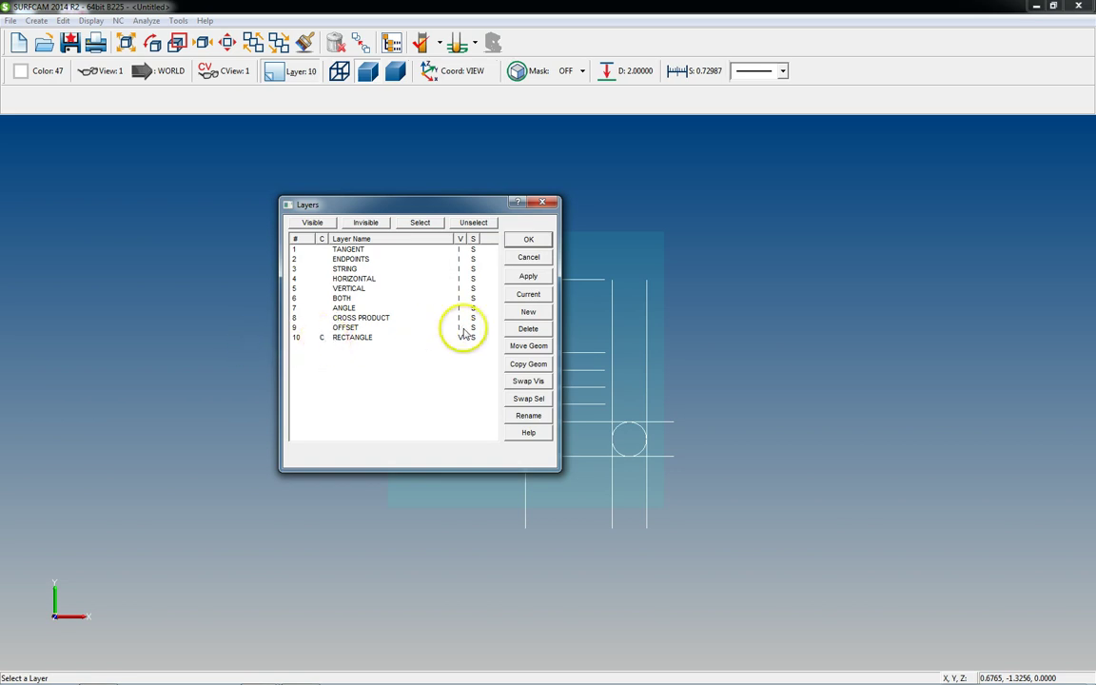
pyautogui.click(530, 239)
pyautogui.scroll(2, 519, 376)
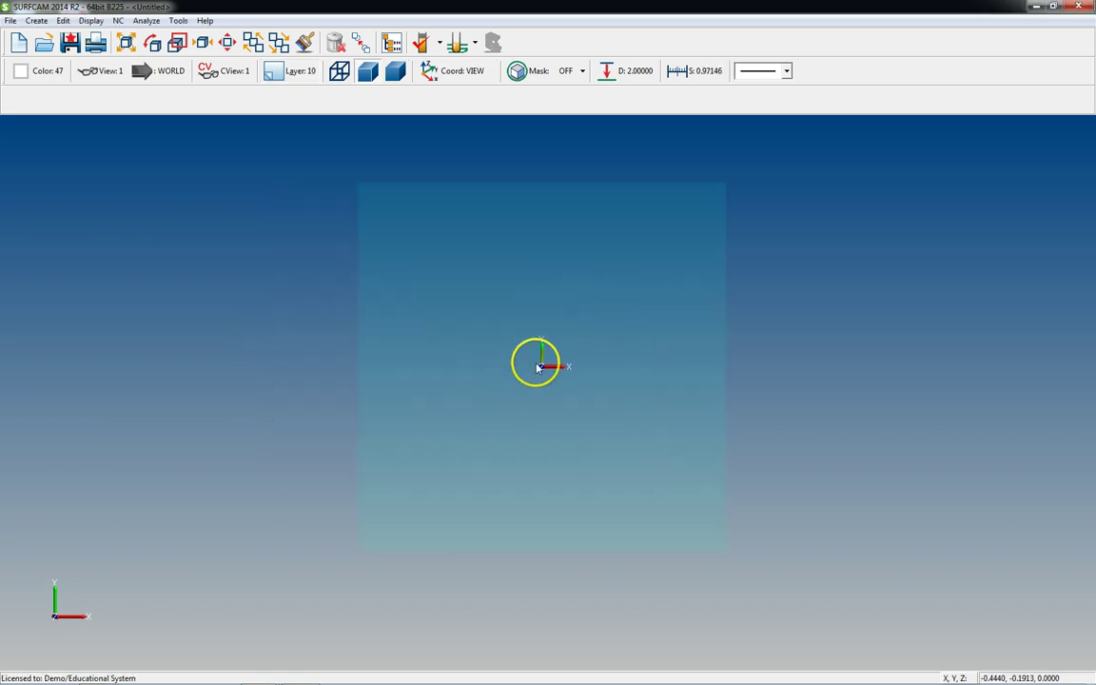
# Draw a sharp-cornered rectangle around the origin from two grid corner points, ending at X 3, Y 2.
pyautogui.hotkey('alt', 'c')
pyautogui.press('l')
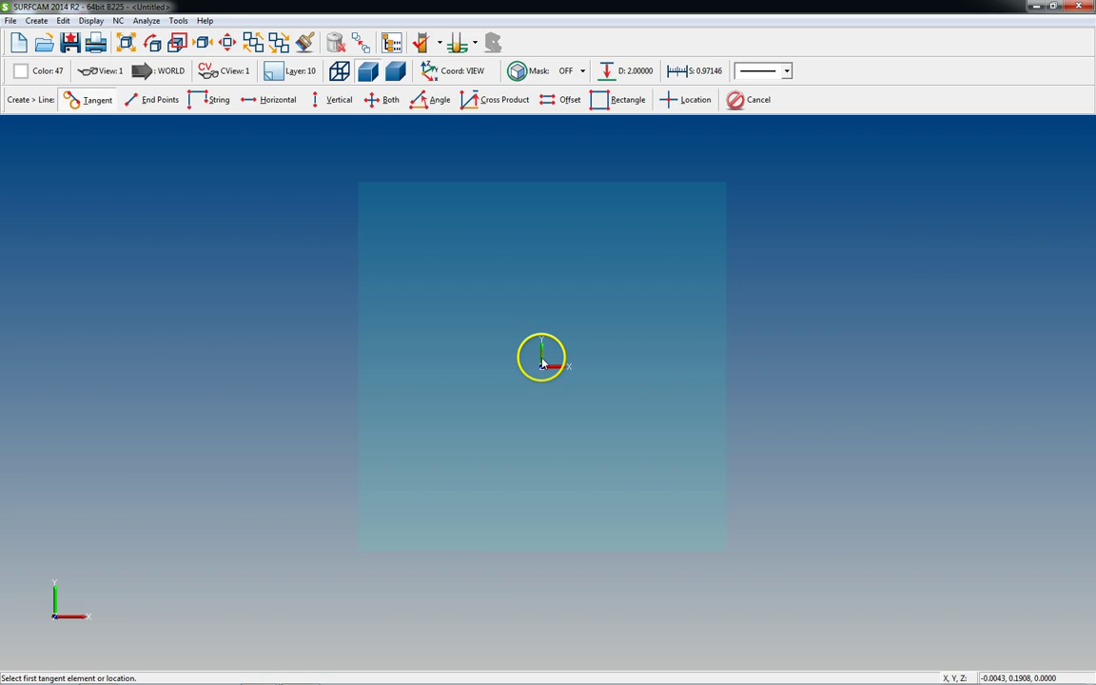
pyautogui.click(624, 102)
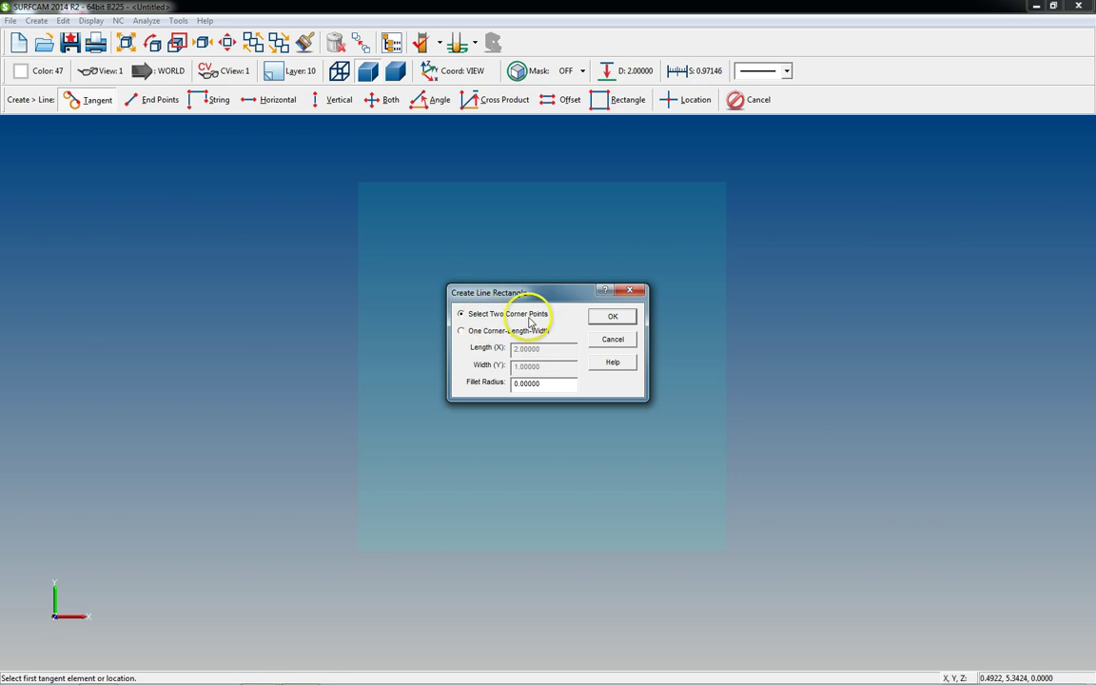
pyautogui.click(614, 318)
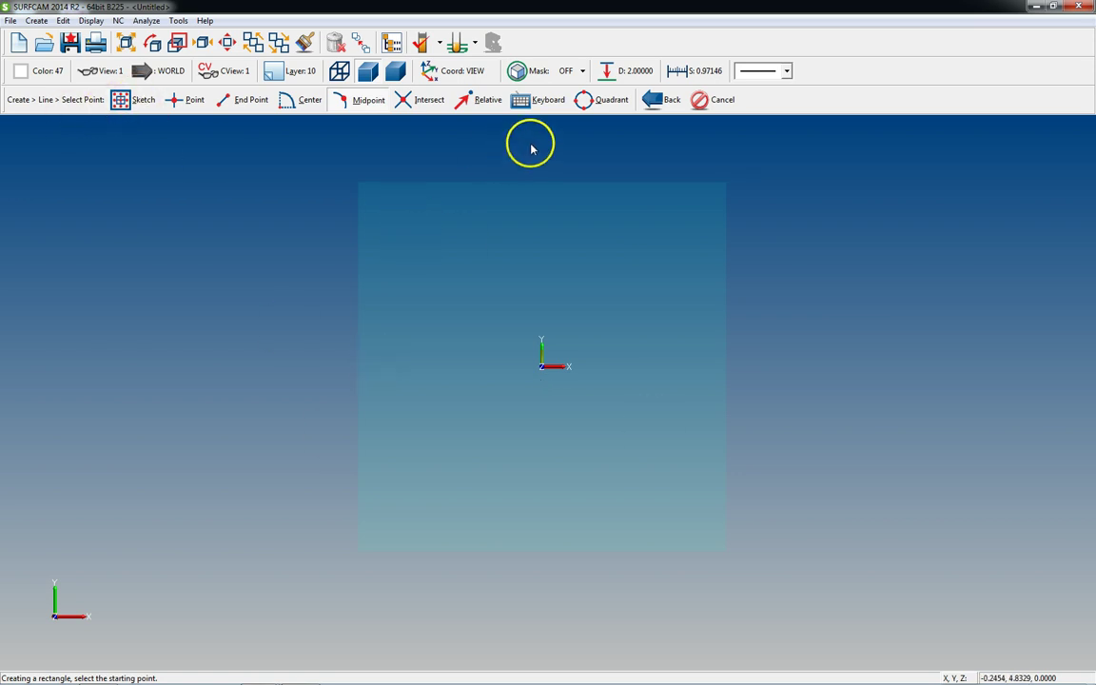
pyautogui.click(544, 100)
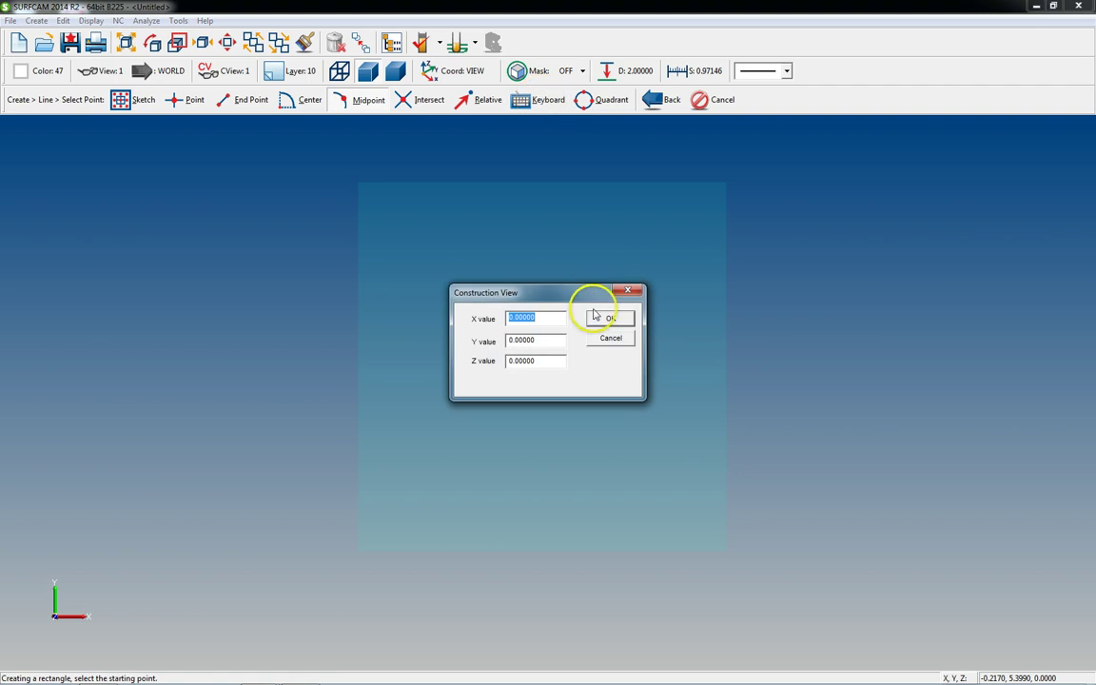
pyautogui.click(611, 338)
pyautogui.click(131, 102)
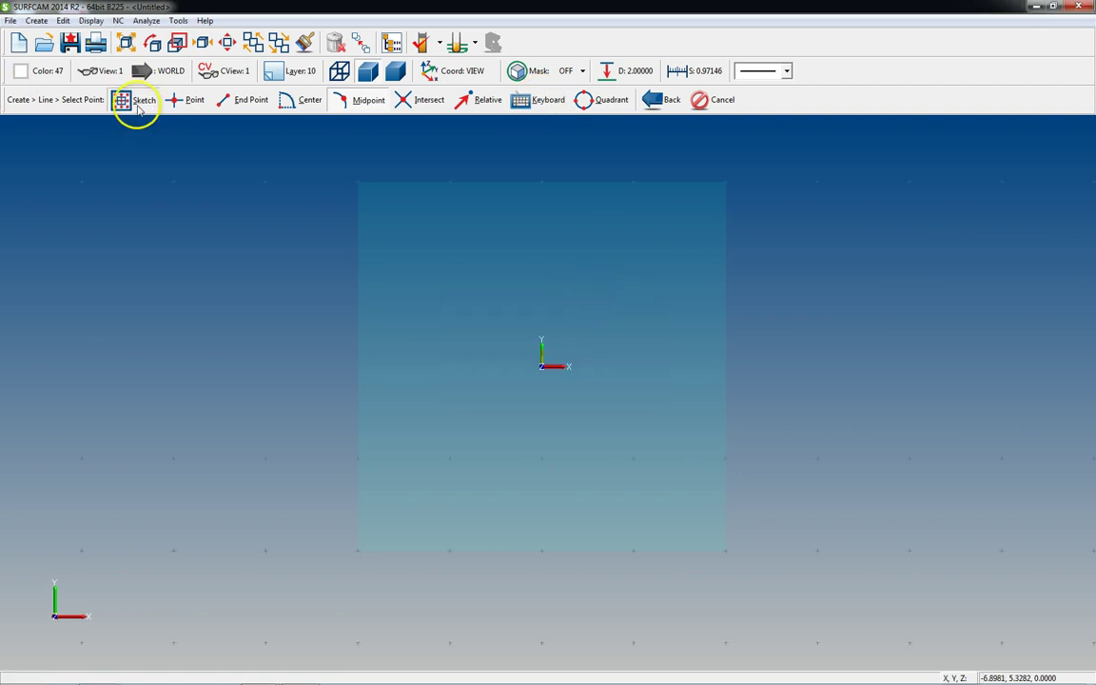
pyautogui.click(449, 458)
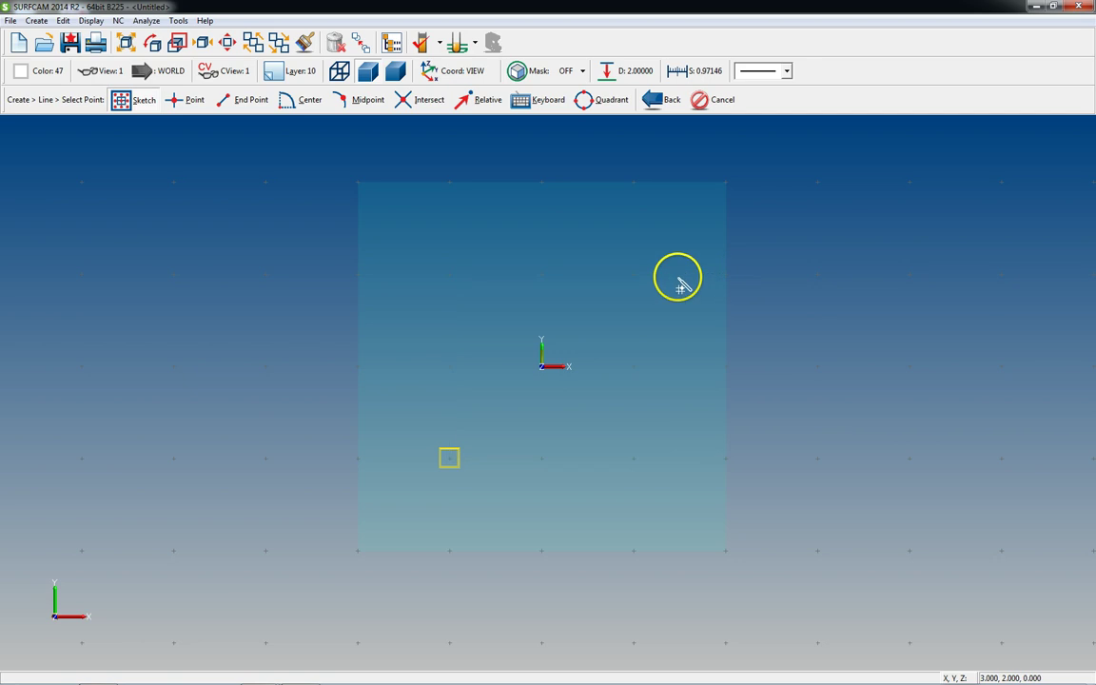
pyautogui.click(679, 275)
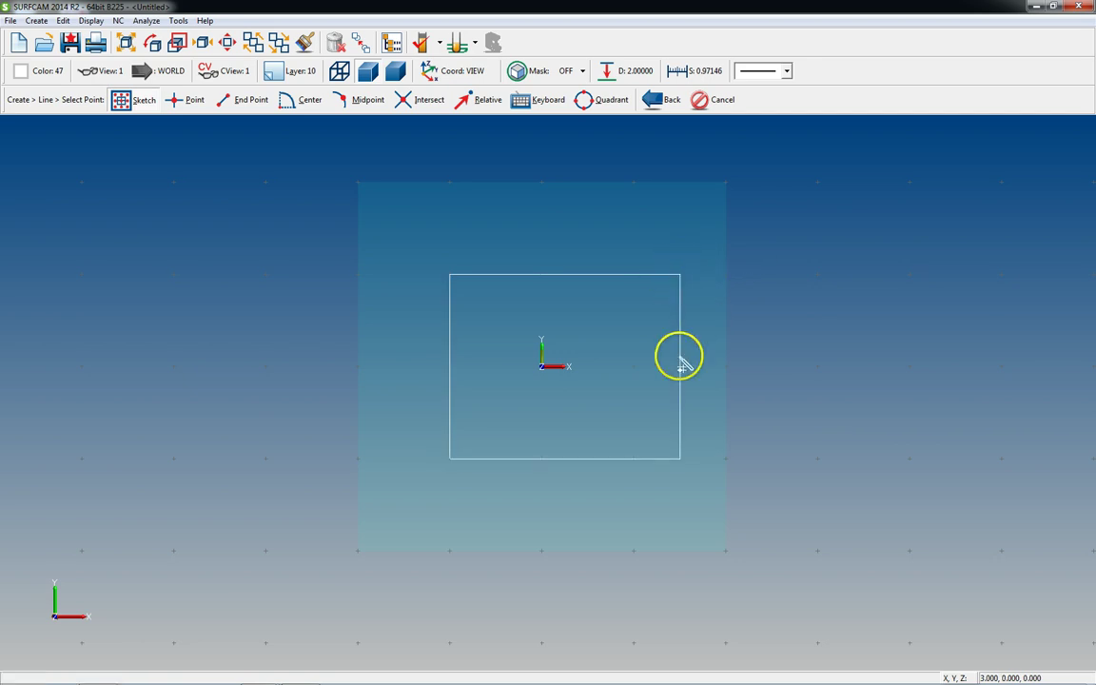
pyautogui.press('Escape')
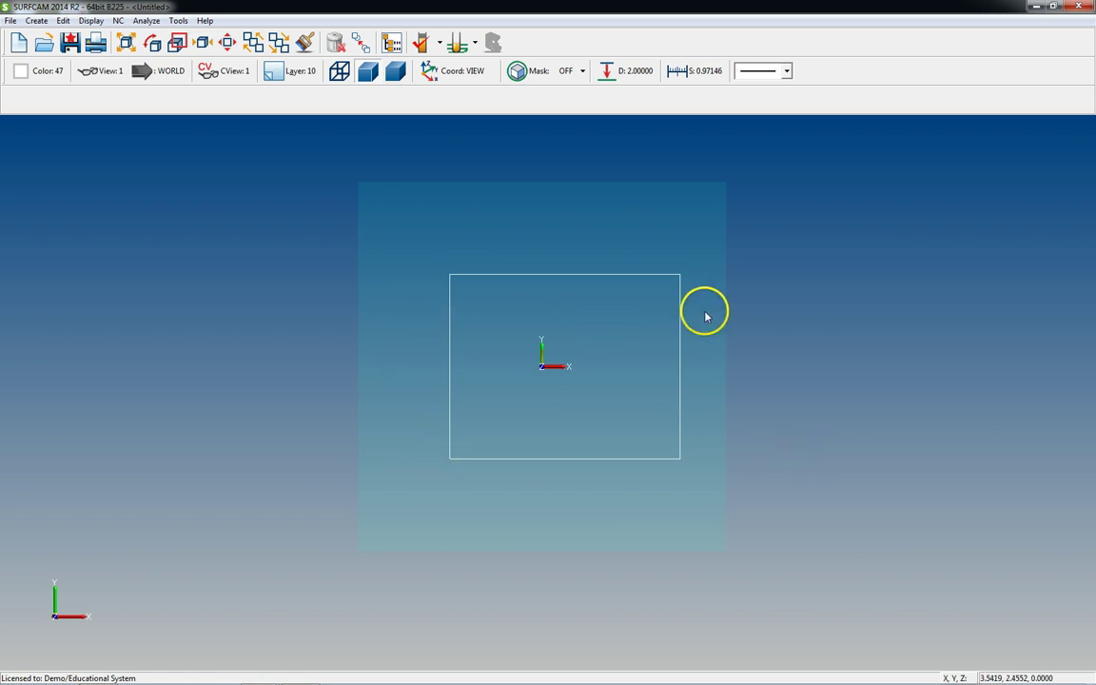
# Create a rectangle by one corner, length 3 and width 3, with fillet radius 0.25, starting at X 4, Y 0.
pyautogui.hotkey('alt', 'c')
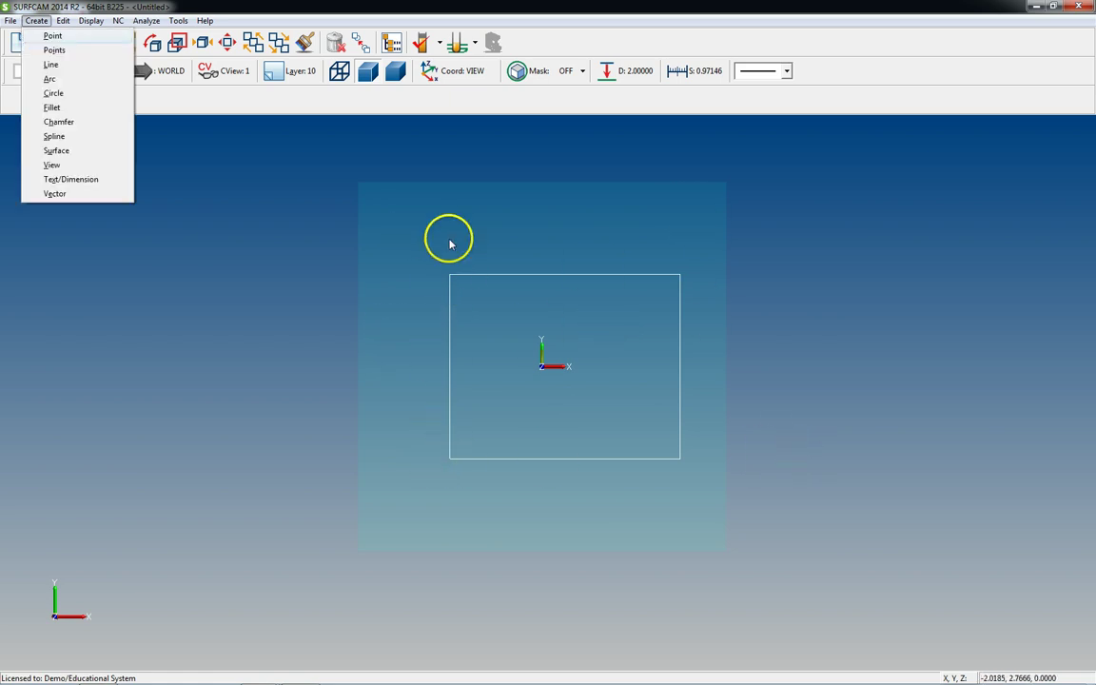
pyautogui.press('l')
pyautogui.click(624, 105)
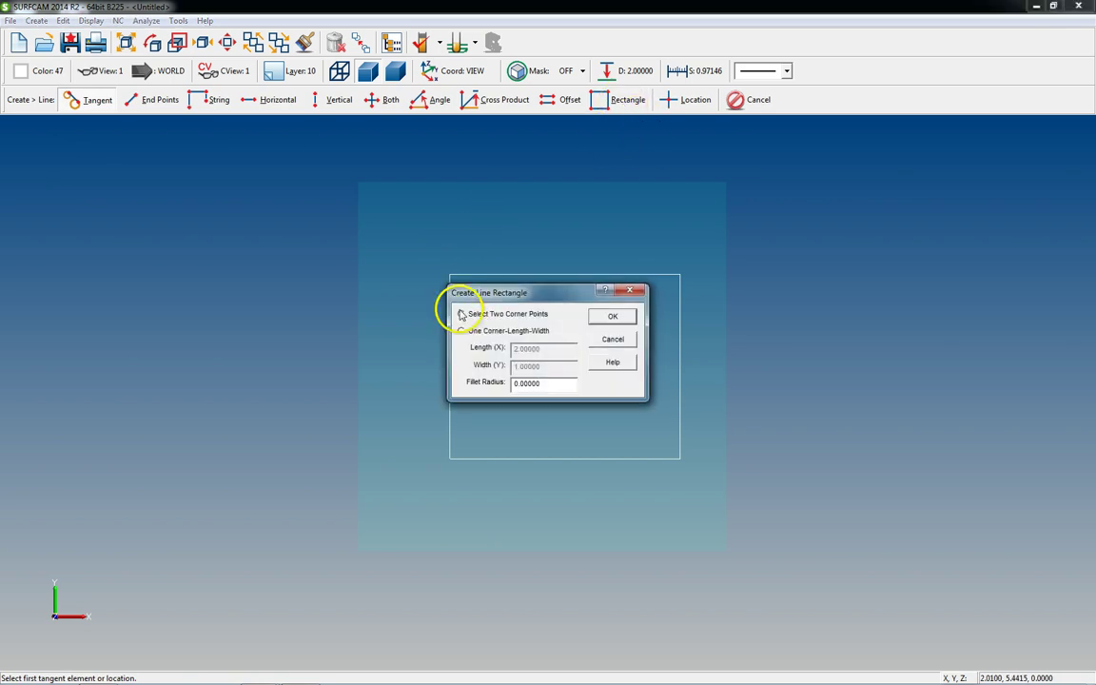
pyautogui.click(500, 330)
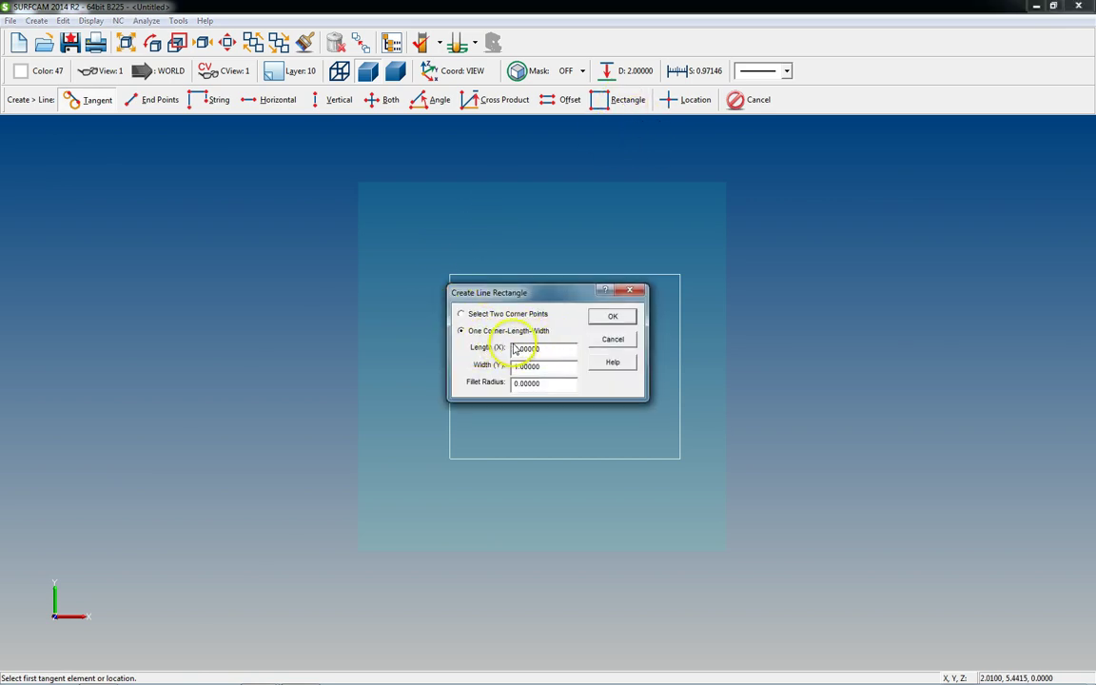
pyautogui.moveTo(554, 350); pyautogui.dragTo(383, 357)
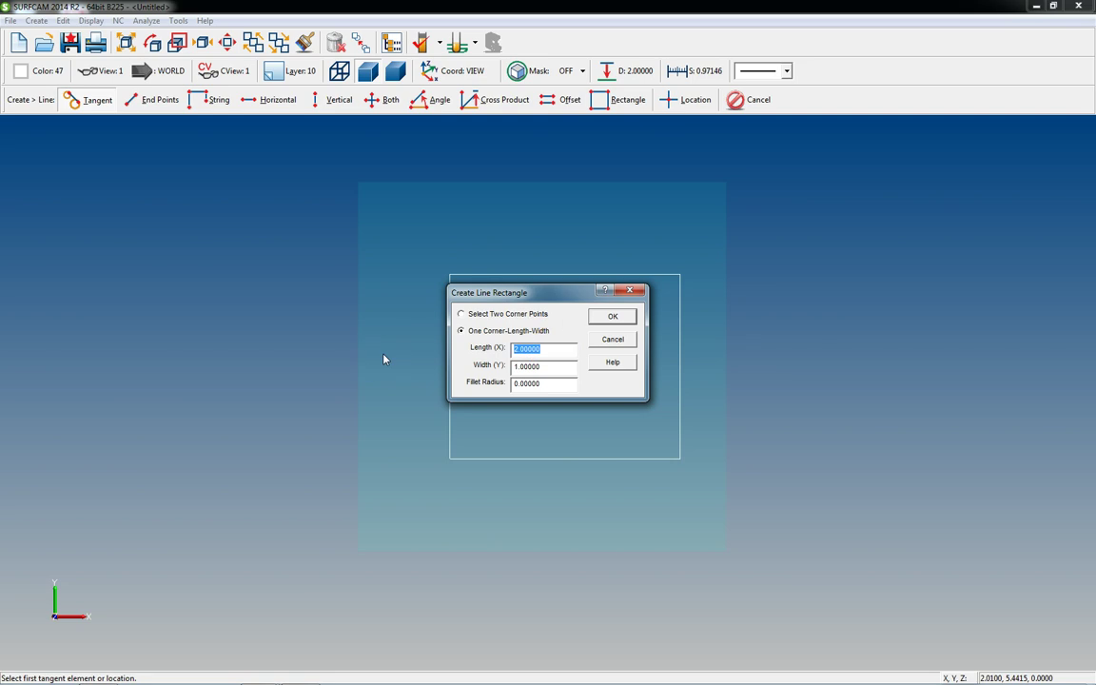
pyautogui.write('3')
pyautogui.press('Tab')
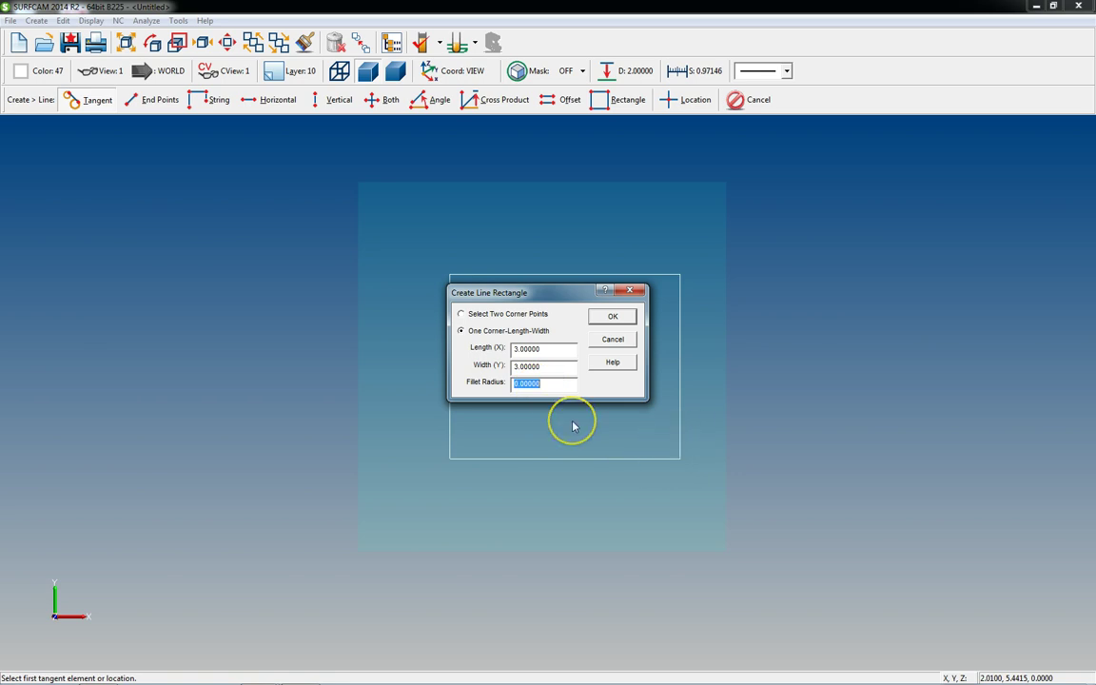
pyautogui.write('.25')
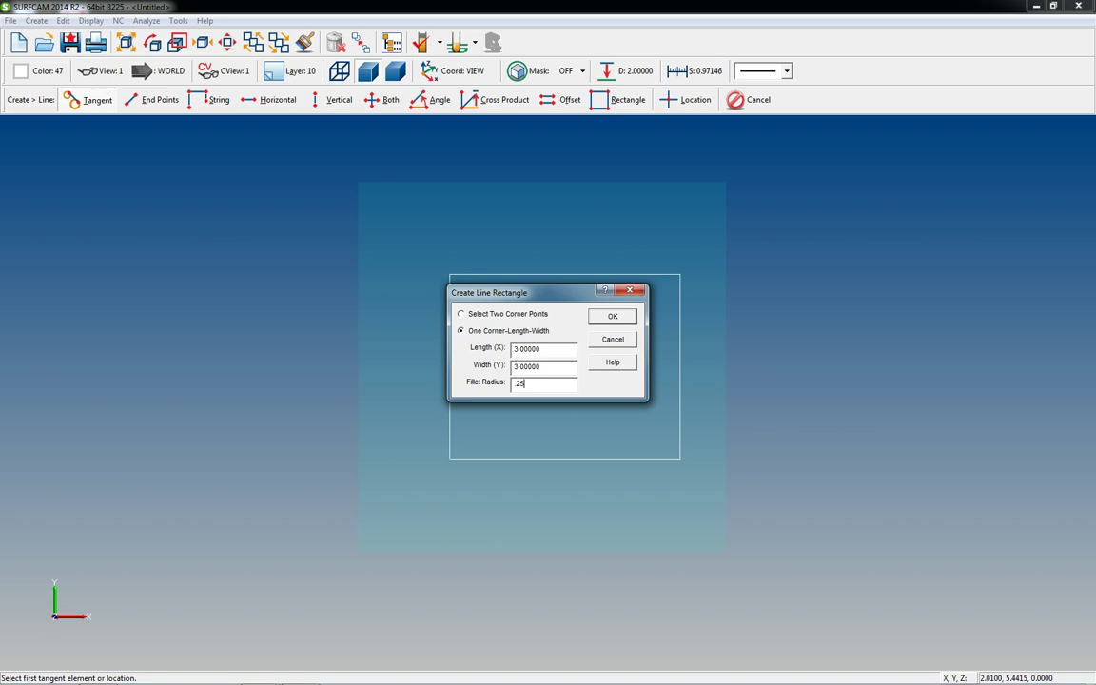
pyautogui.click(614, 316)
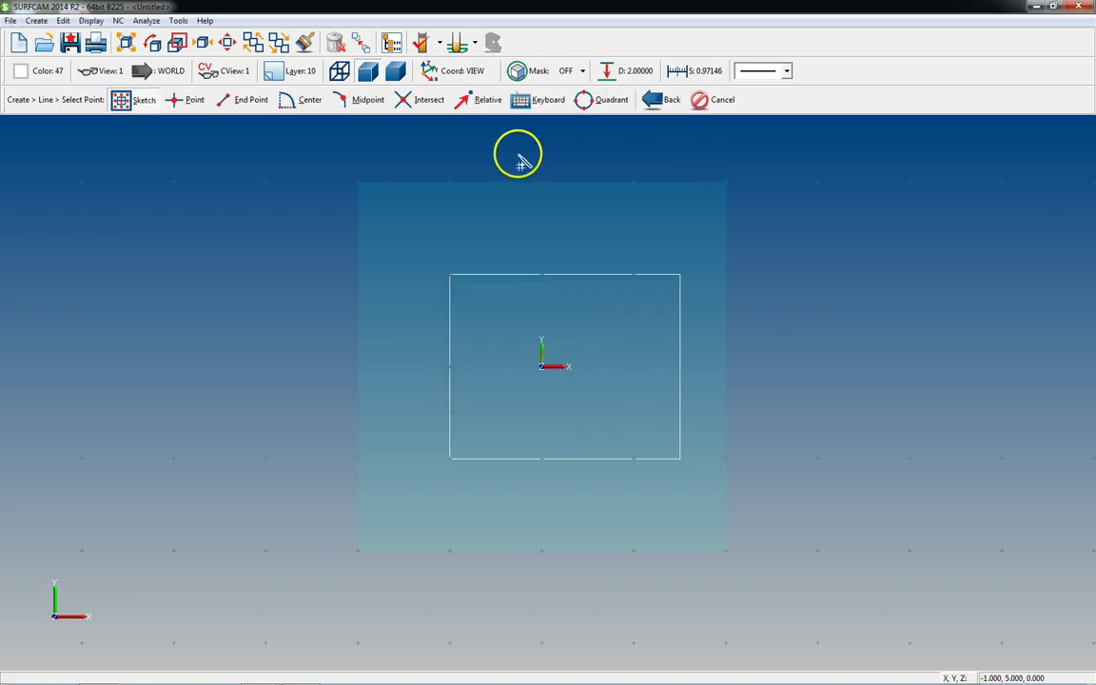
pyautogui.click(529, 101)
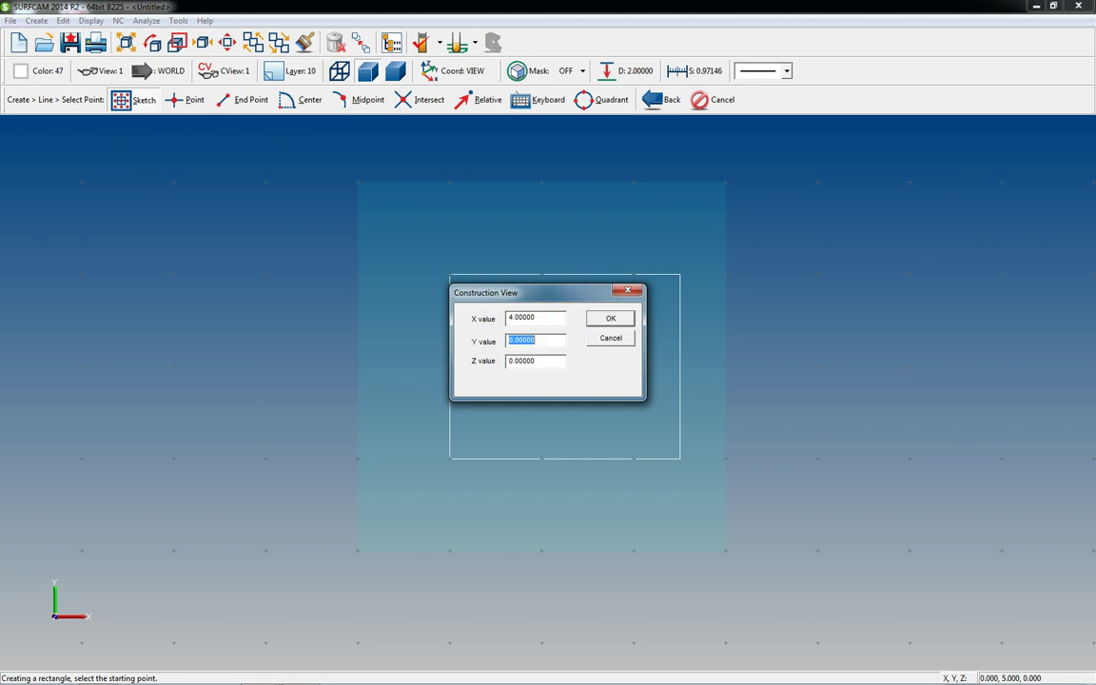
pyautogui.click(613, 319)
pyautogui.scroll(-1, 718, 384)
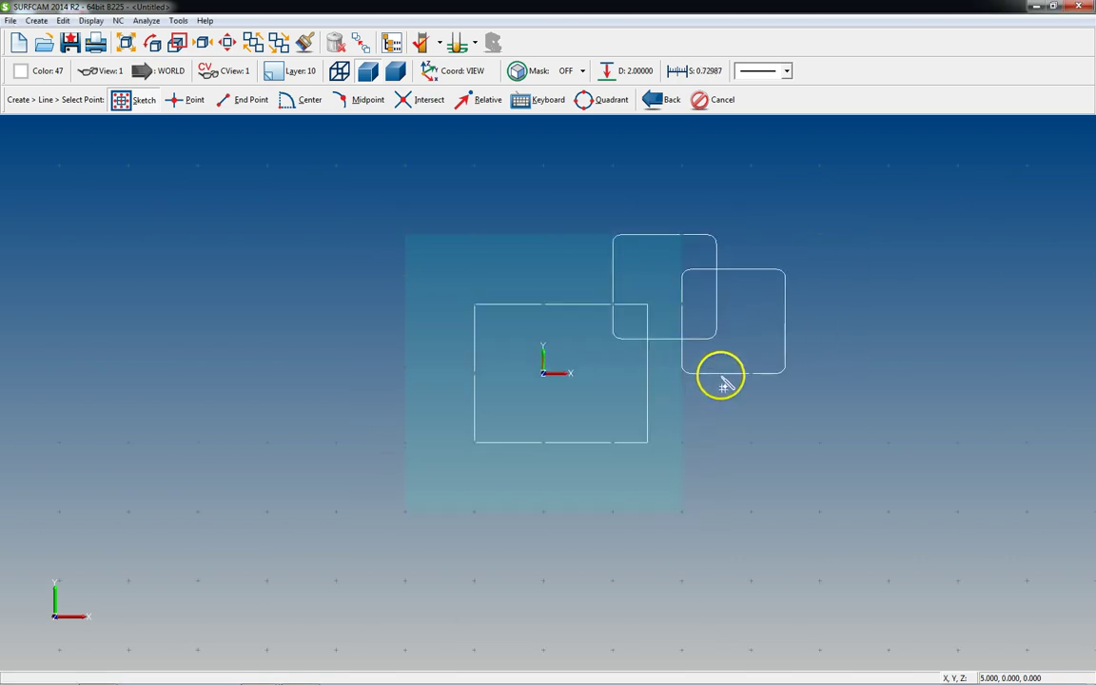
pyautogui.press('Escape')
# Delete the extra rounded rectangle overlapping the other two by selecting its chain.
pyautogui.scroll(-1, 771, 388)
pyautogui.scroll(5, 599, 316)
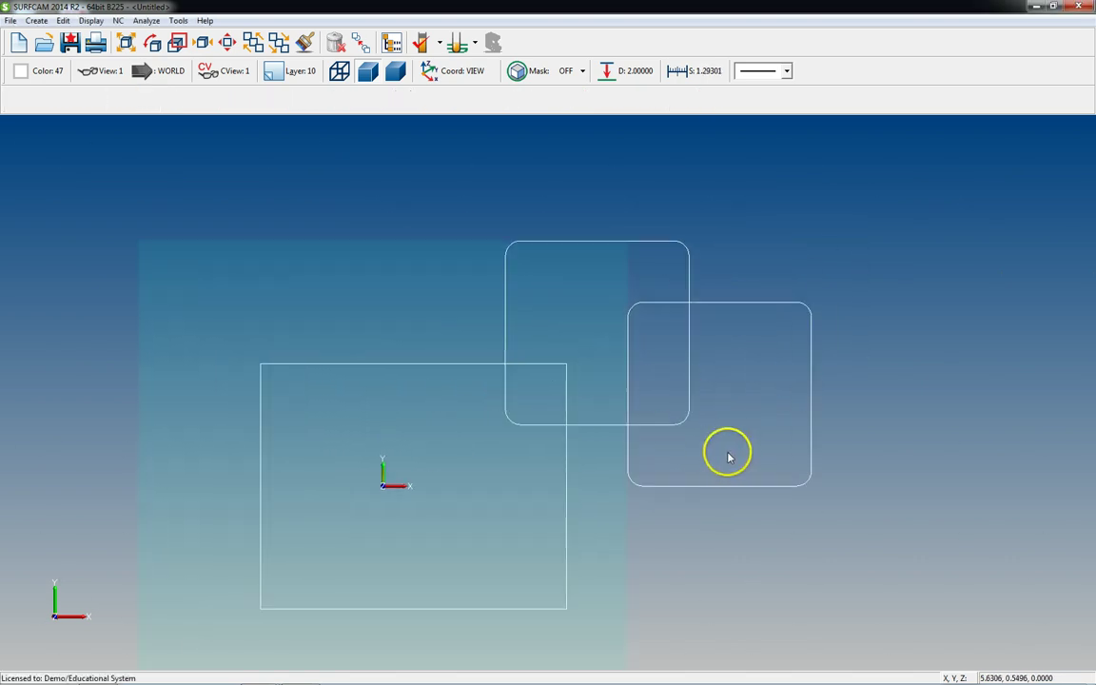
pyautogui.press('Delete')
pyautogui.press('c')
pyautogui.click(689, 278)
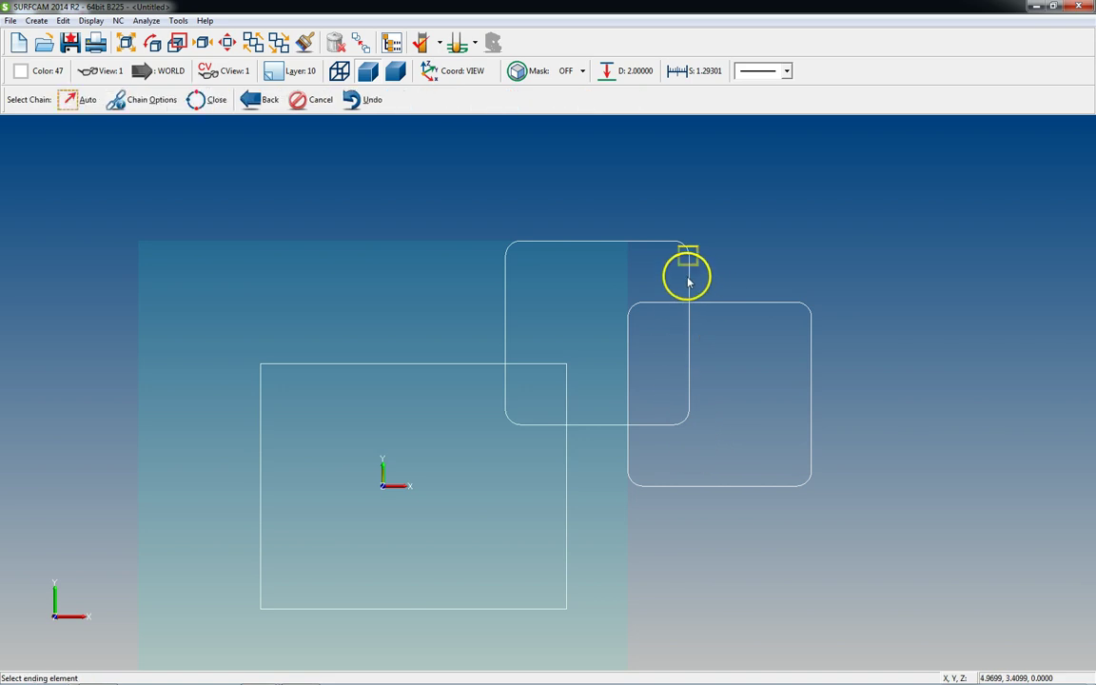
pyautogui.click(689, 277)
pyautogui.press('Return')
pyautogui.scroll(-5, 635, 460)
pyautogui.press('Escape')
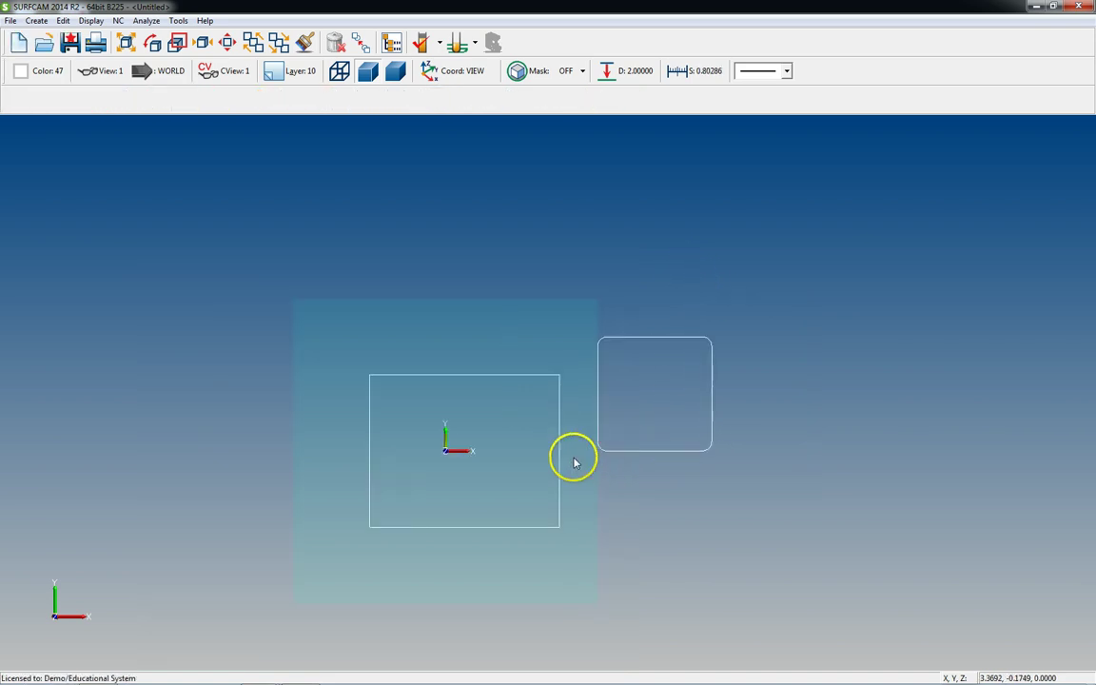
pyautogui.scroll(-3, 564, 459)
pyautogui.moveTo(561, 458)
pyautogui.mouseDown(button='middle')
pyautogui.moveTo(646, 420)
pyautogui.moveTo(573, 440)
pyautogui.mouseUp(button='middle')
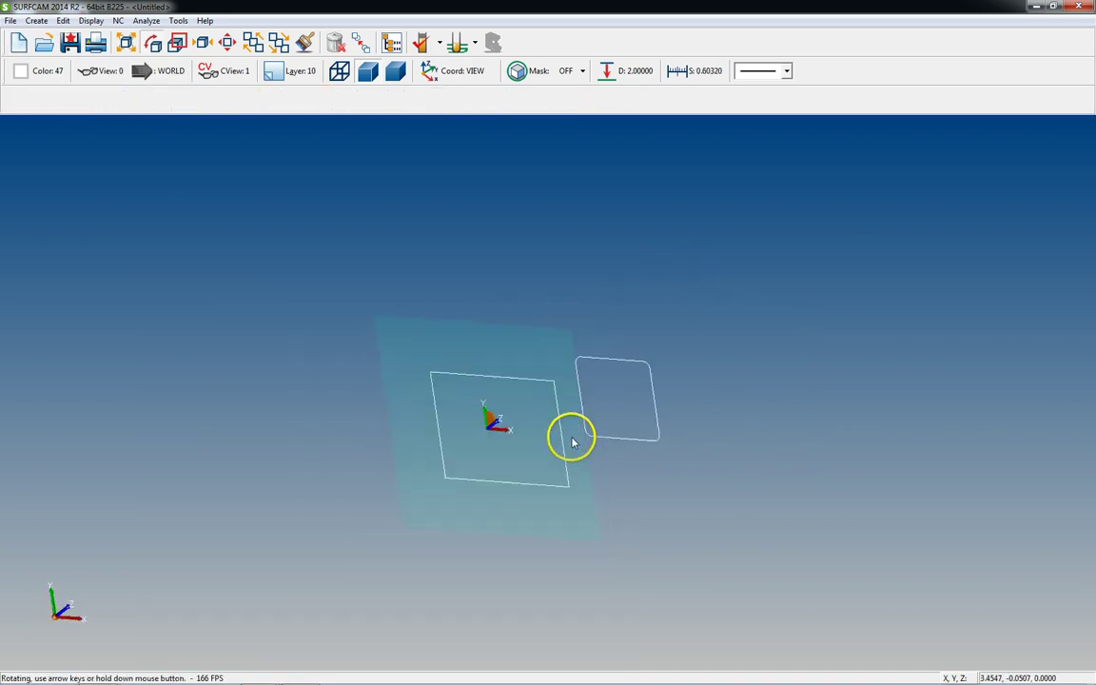
pyautogui.scroll(10, 572, 441)
pyautogui.scroll(-2, 573, 442)
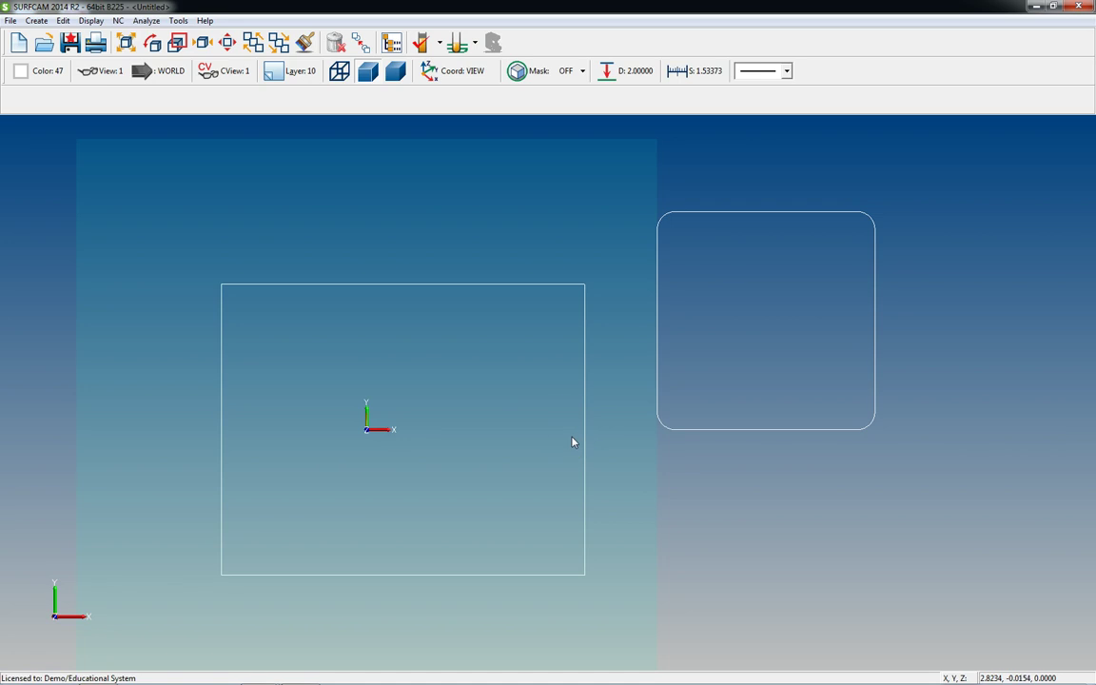
pyautogui.press('l')
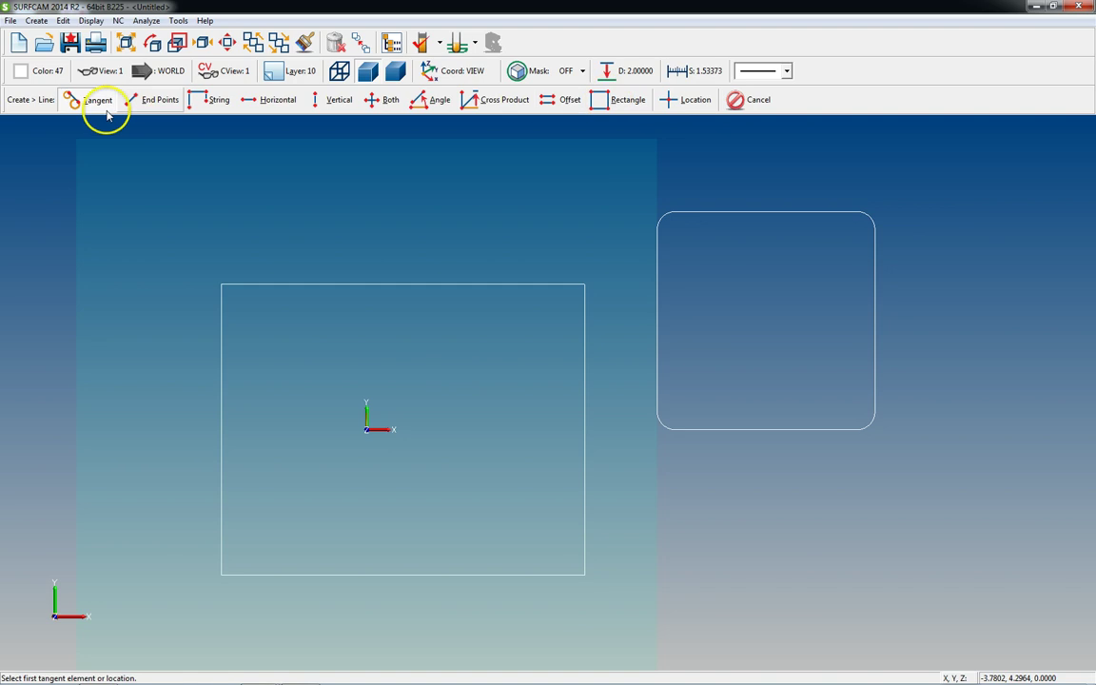
pyautogui.press('Escape')
pyautogui.scroll(-2, 473, 390)
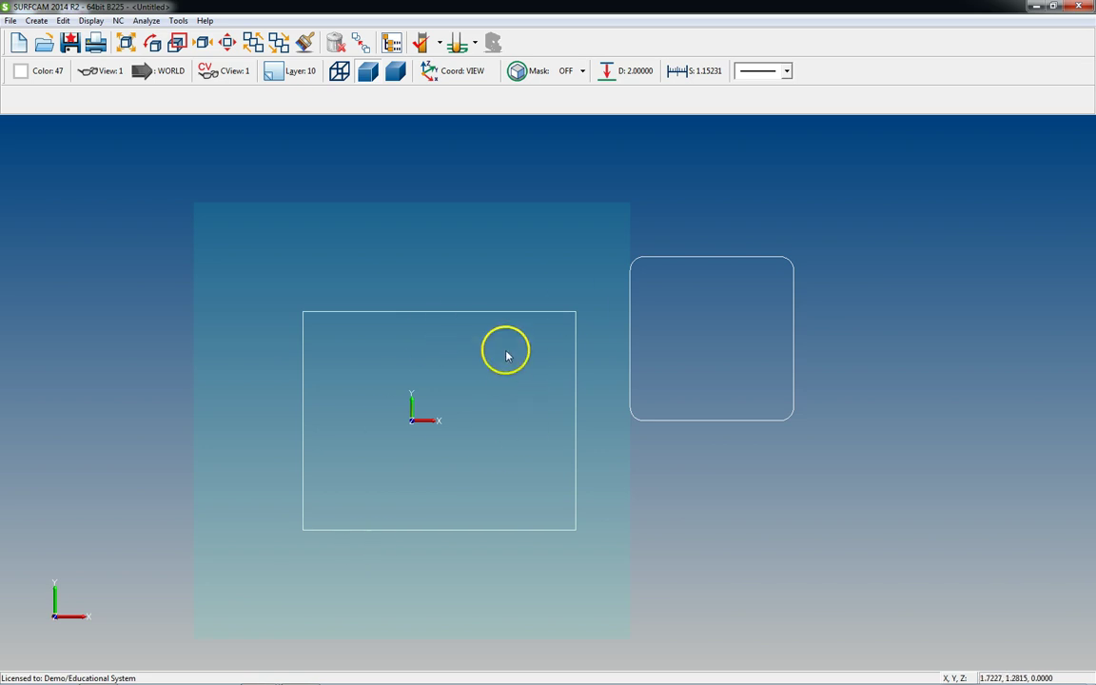
pyautogui.press('l')
pyautogui.press('Escape')
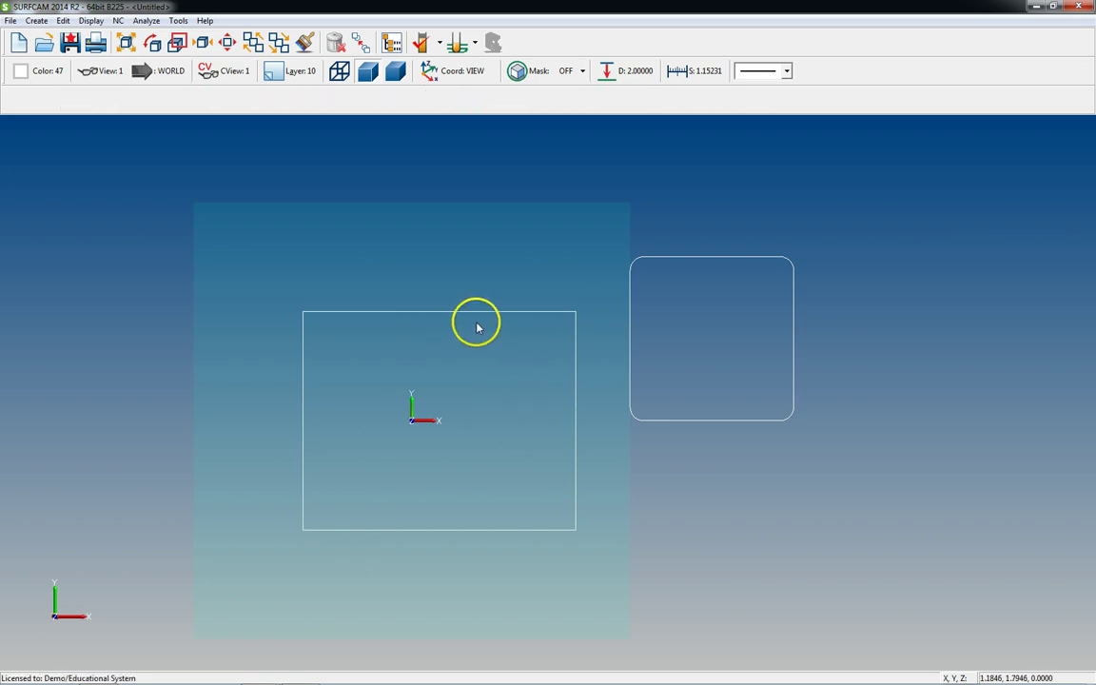
pyautogui.press('Return')
pyautogui.press('Escape')
pyautogui.hotkey('alt', 'c')
pyautogui.press('l')
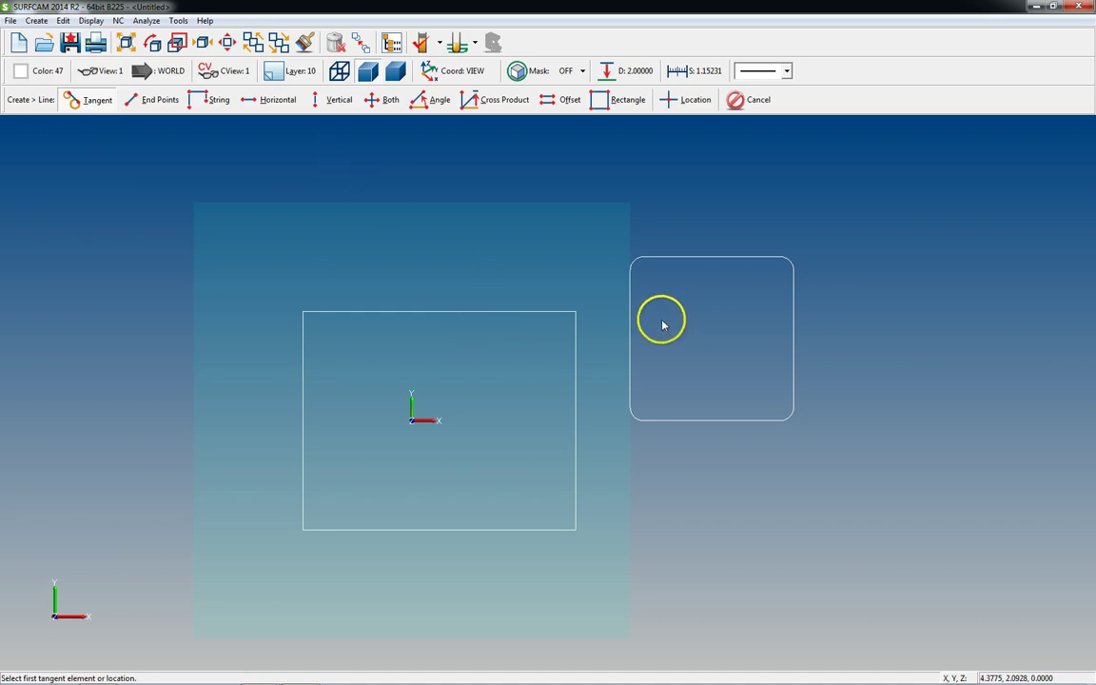
pyautogui.press('Escape')
pyautogui.hotkey('alt', 'c')
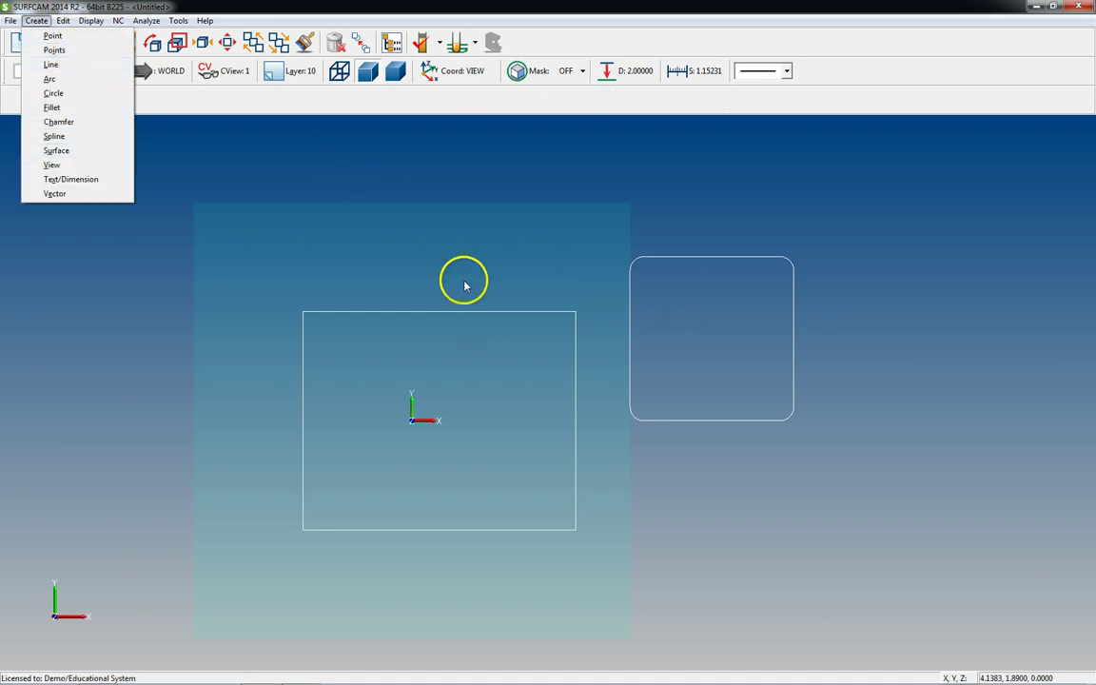
pyautogui.press('Escape')
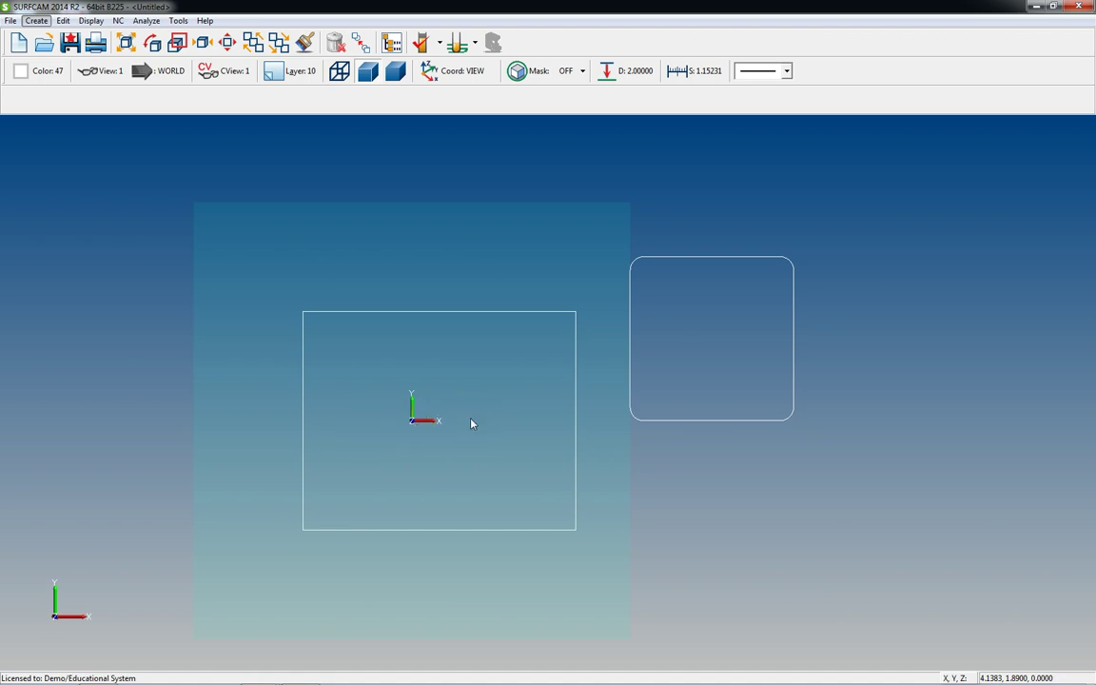
pyautogui.hotkey('alt', 'c')
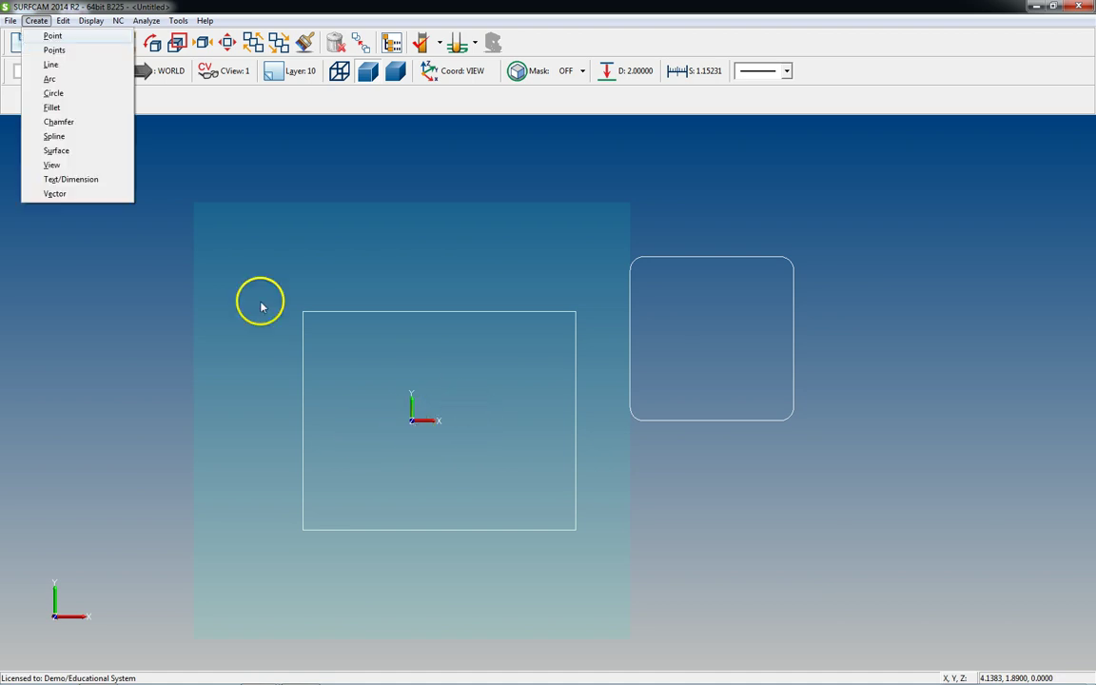
pyautogui.click(58, 83)
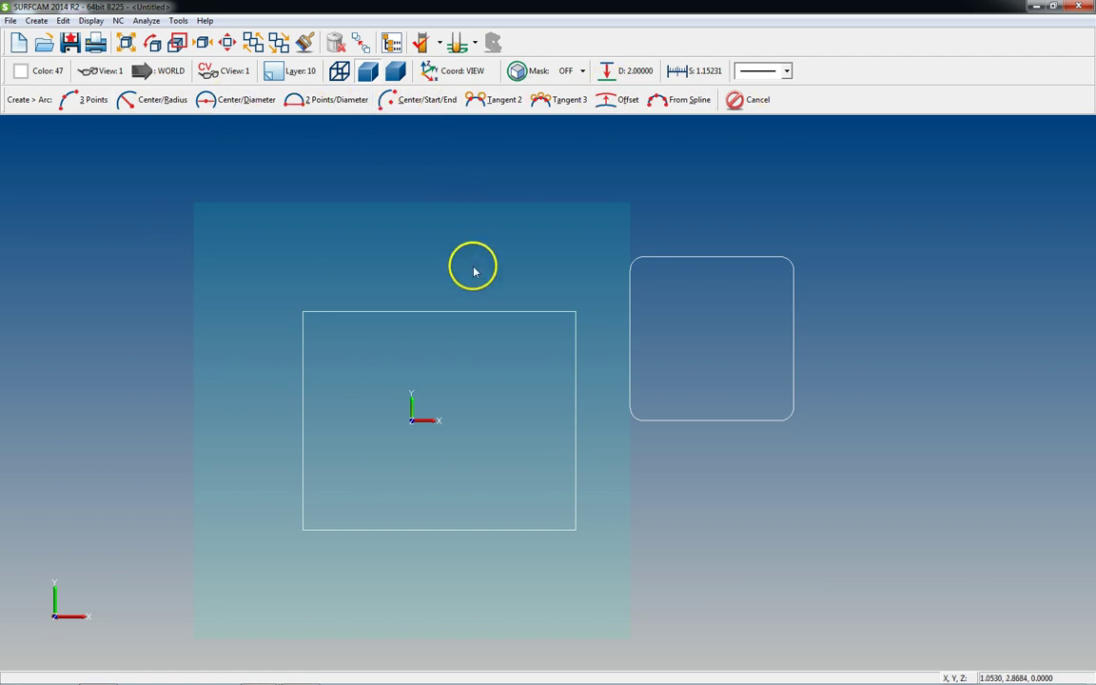
pyautogui.press('Escape')
pyautogui.scroll(-3, 502, 400)
pyautogui.moveTo(503, 398); pyautogui.dragTo(508, 387, button='middle')
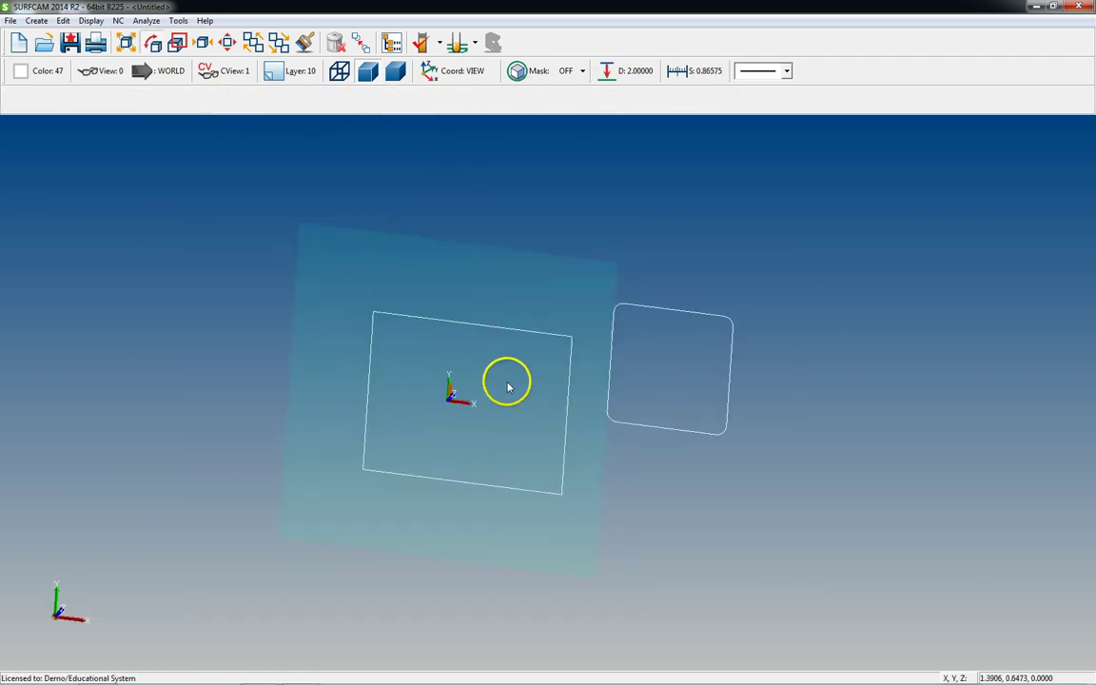
pyautogui.hotkey('ctrl', '1')
pyautogui.scroll(-4, 493, 365)
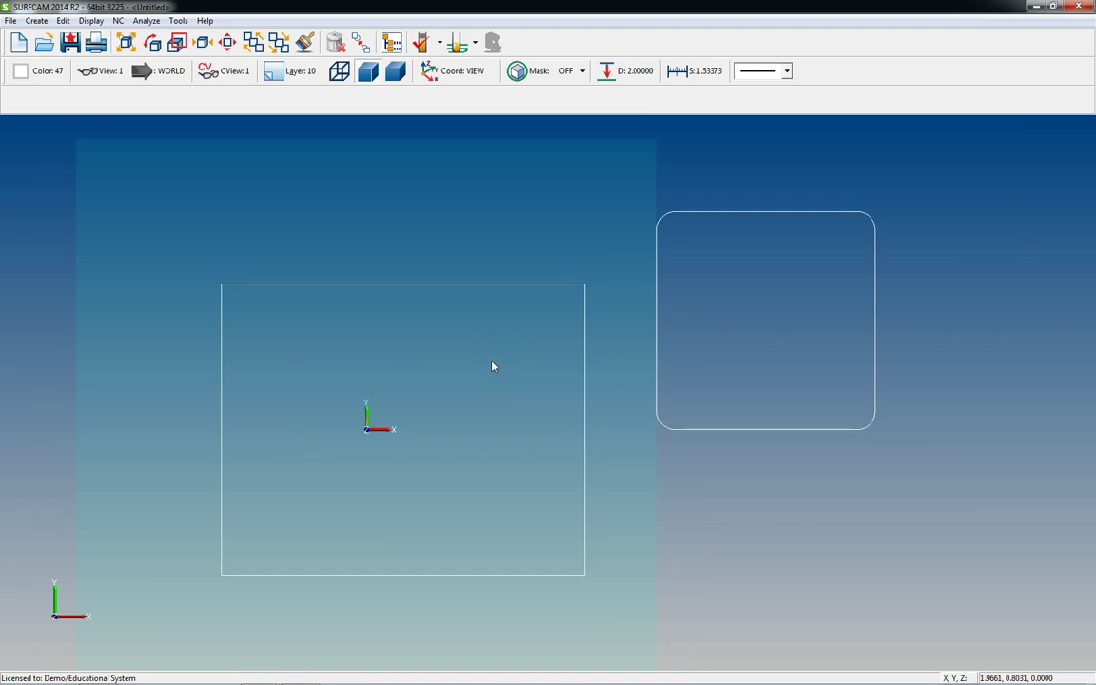